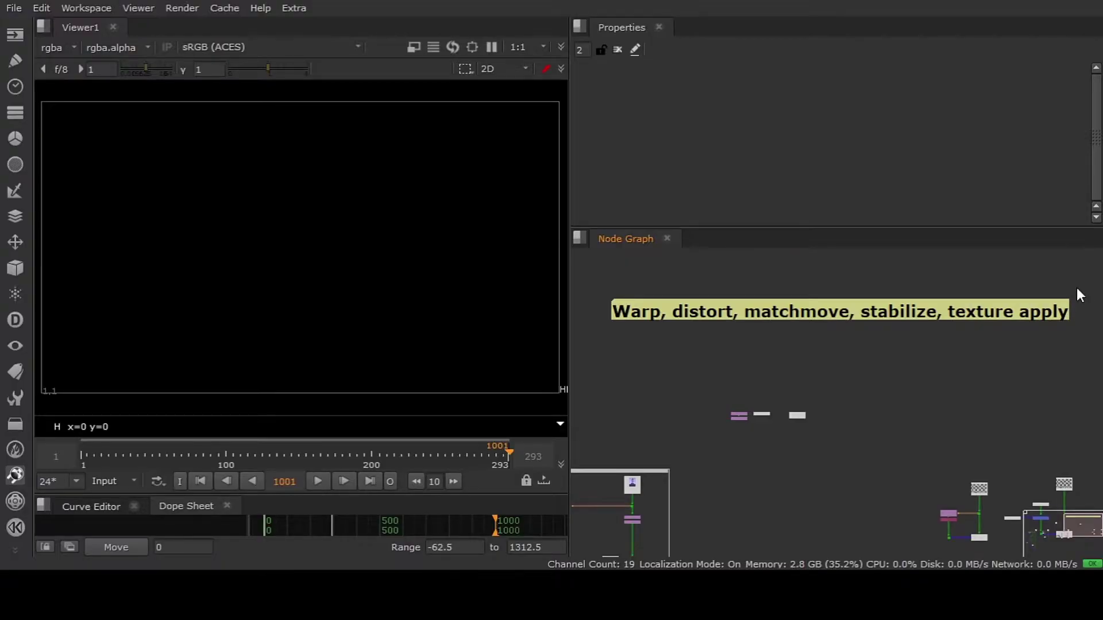
Display the output of the Expression6 node in the viewer
drag(1077, 288, 949, 335)
drag(641, 313, 647, 319)
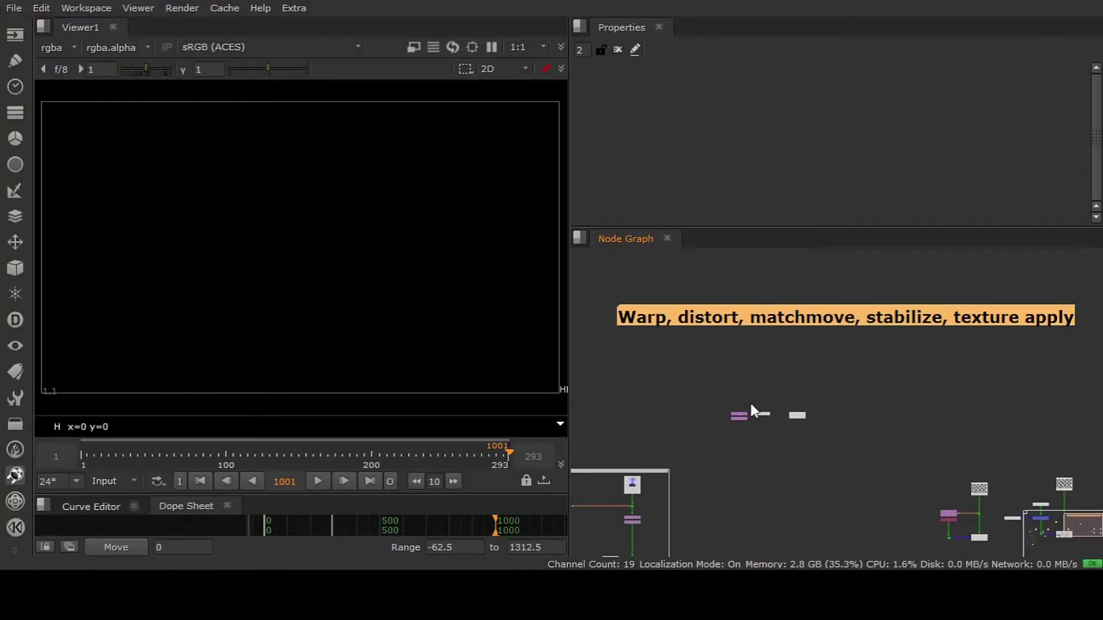
scroll(764, 390, up, 5)
click(776, 349)
key(1)
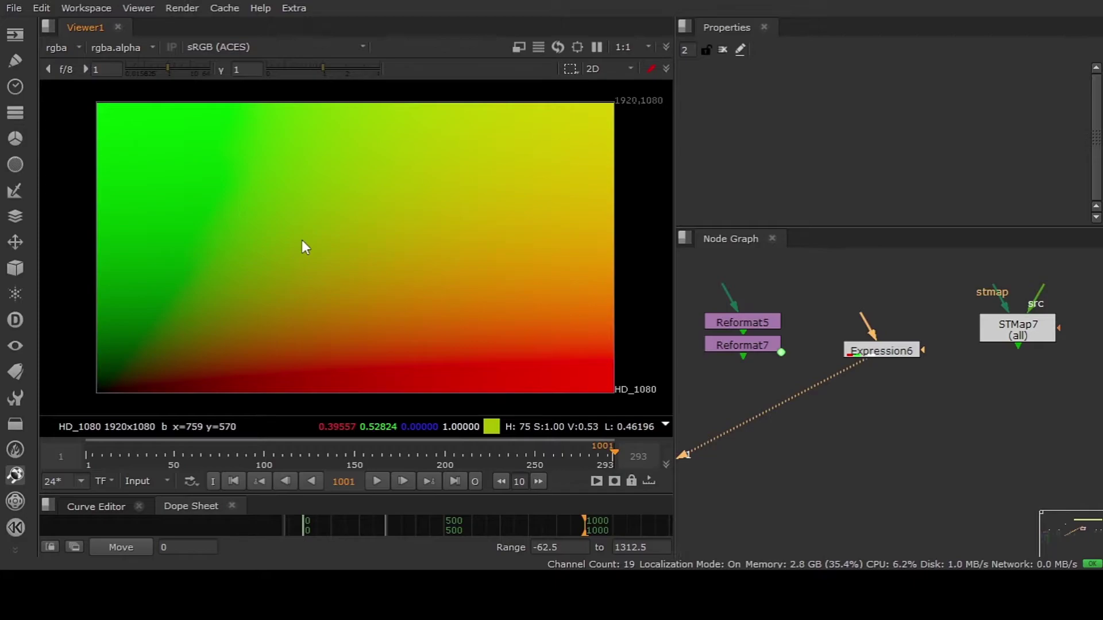
Inspect the red and green channels of the UV gradient separately, return to full colour, and sample an area of it
key(r)
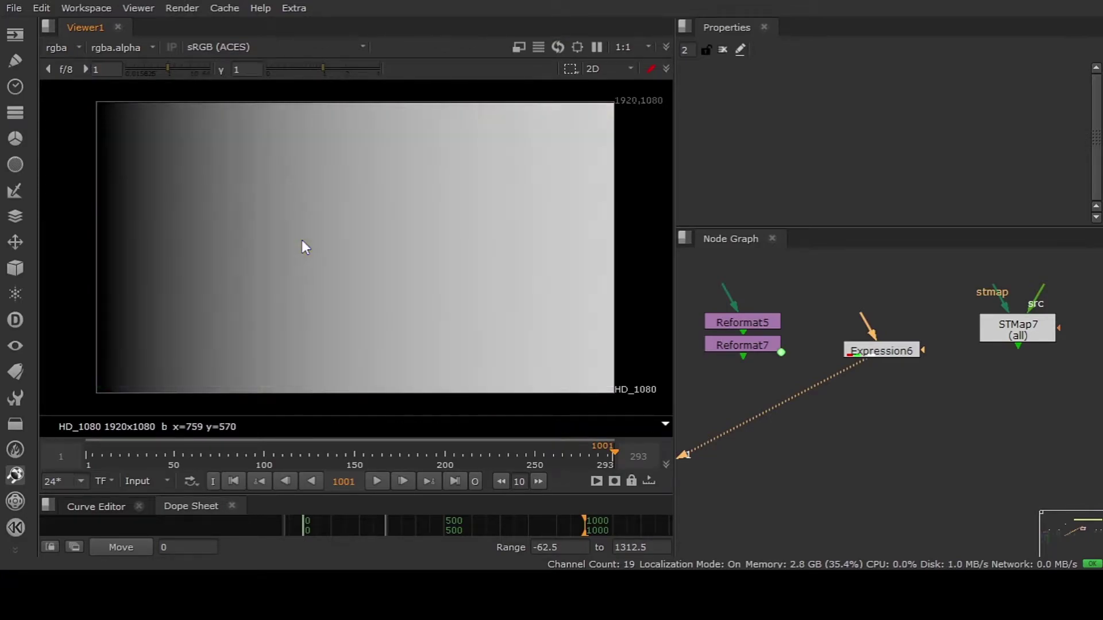
drag(112, 193, 587, 193)
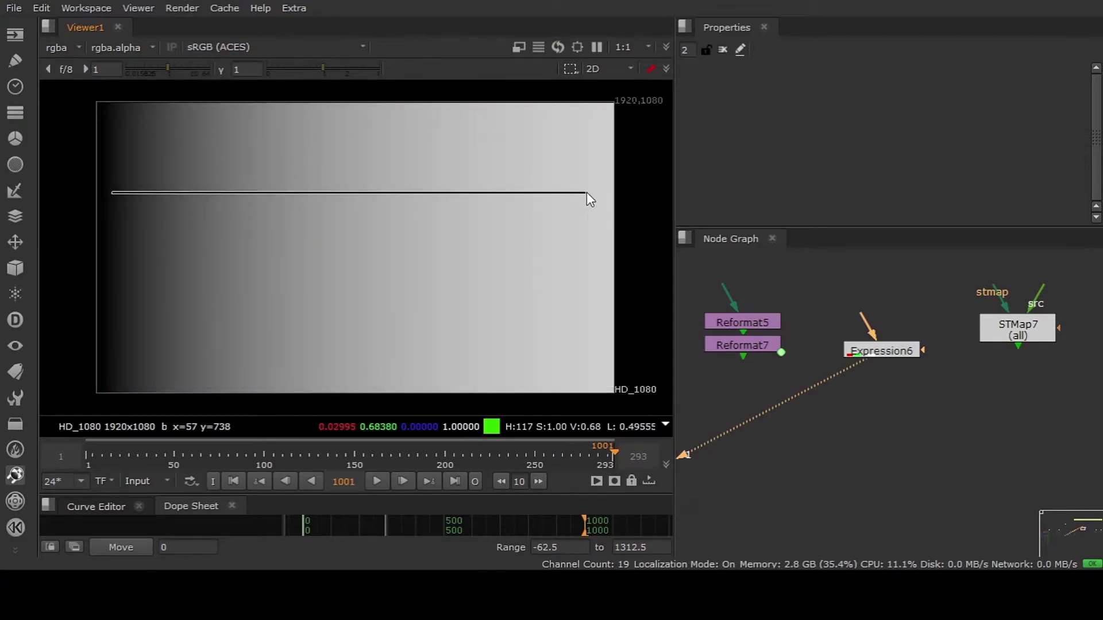
key(g)
key(r)
key(g)
key(r)
key(g)
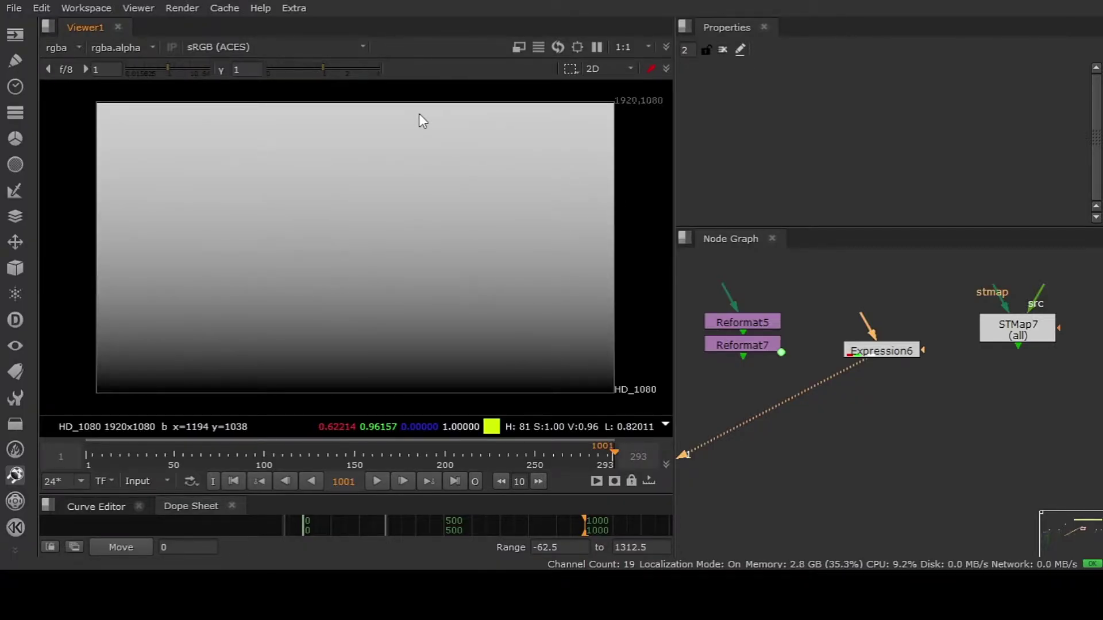
key(g)
ctrl+shift+drag(135, 189, 493, 309)
ctrl+click(494, 309)
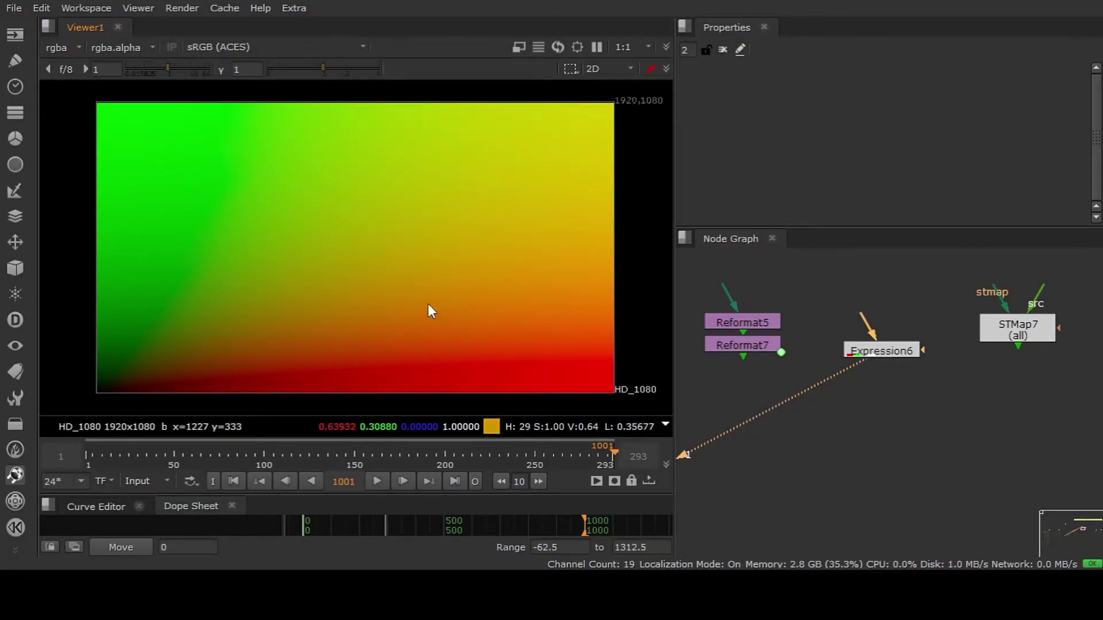
Try out a Transform node below Expression6 with translate x 48 and y -10, and delete it
click(887, 435)
key(t)
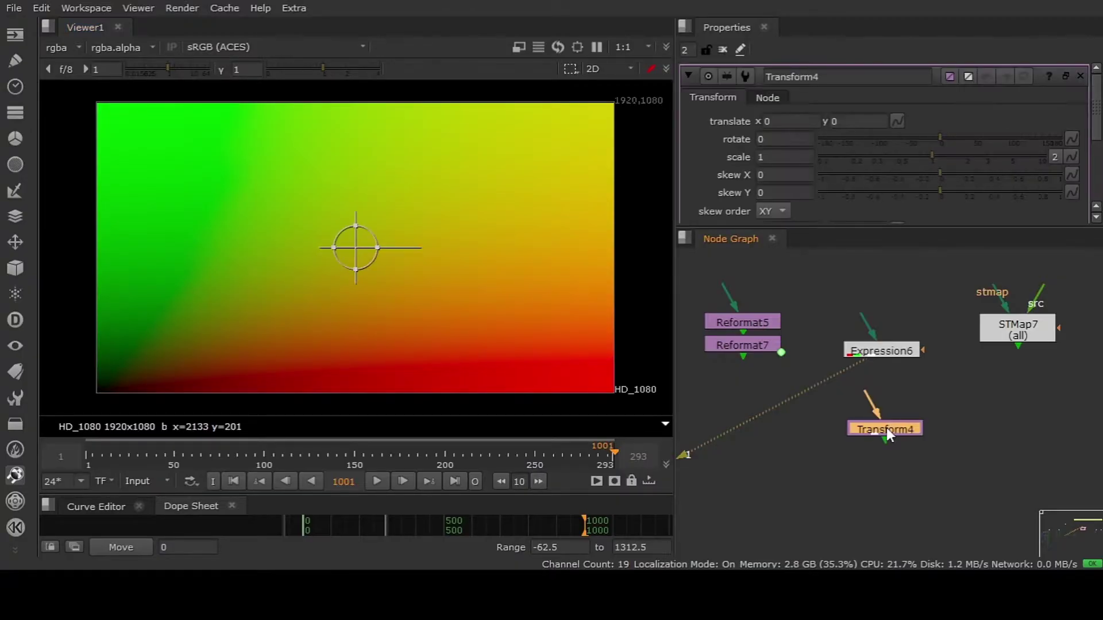
click(779, 119)
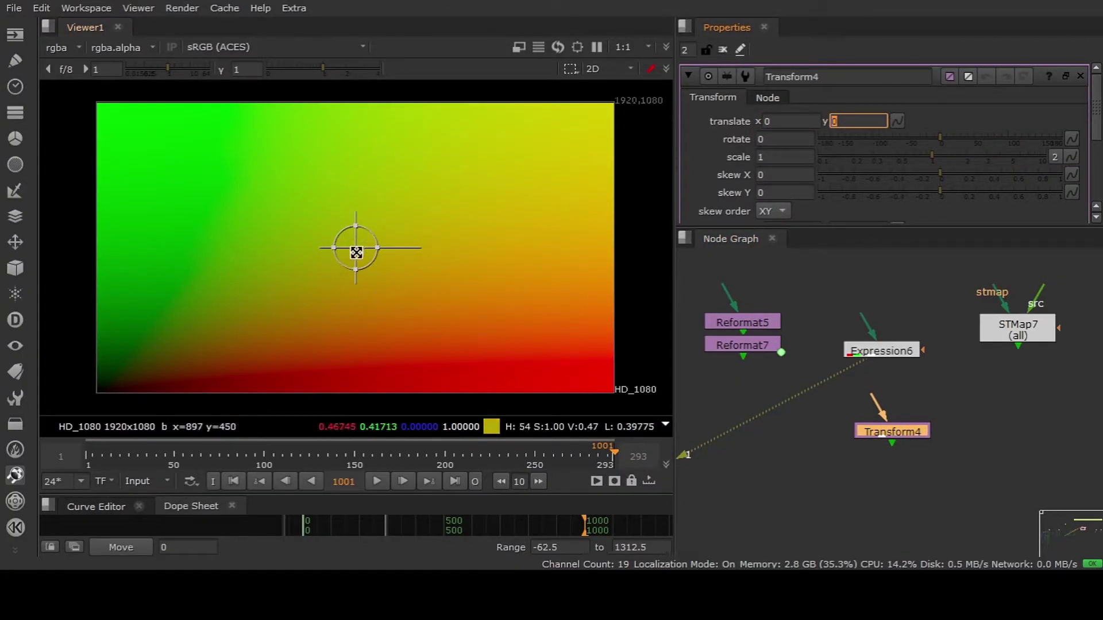
drag(356, 247, 368, 250)
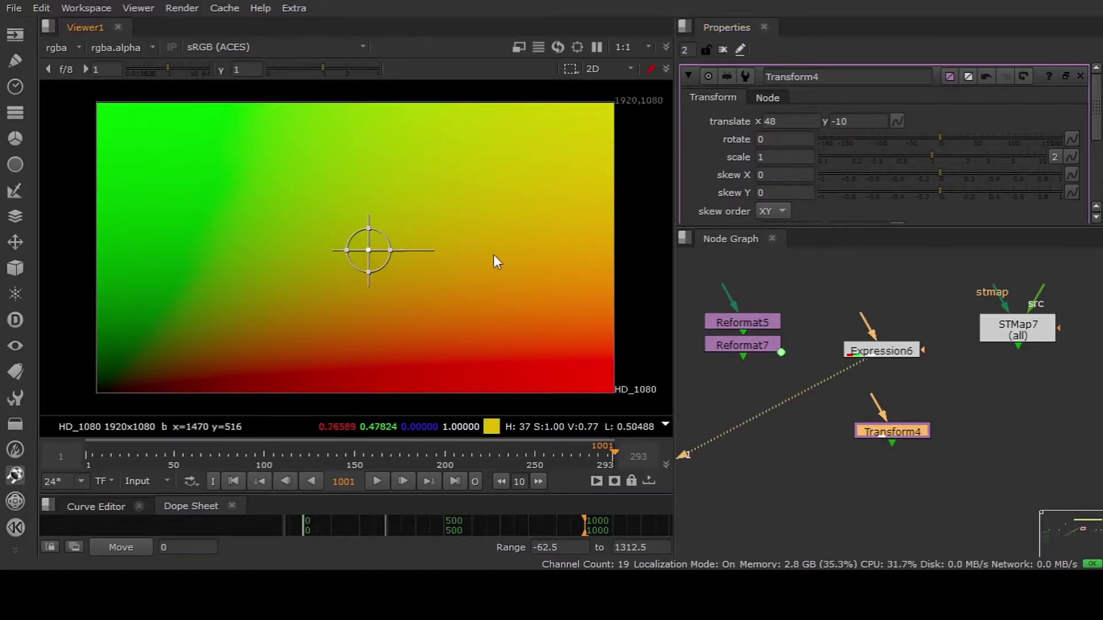
click(784, 118)
key(Tab)
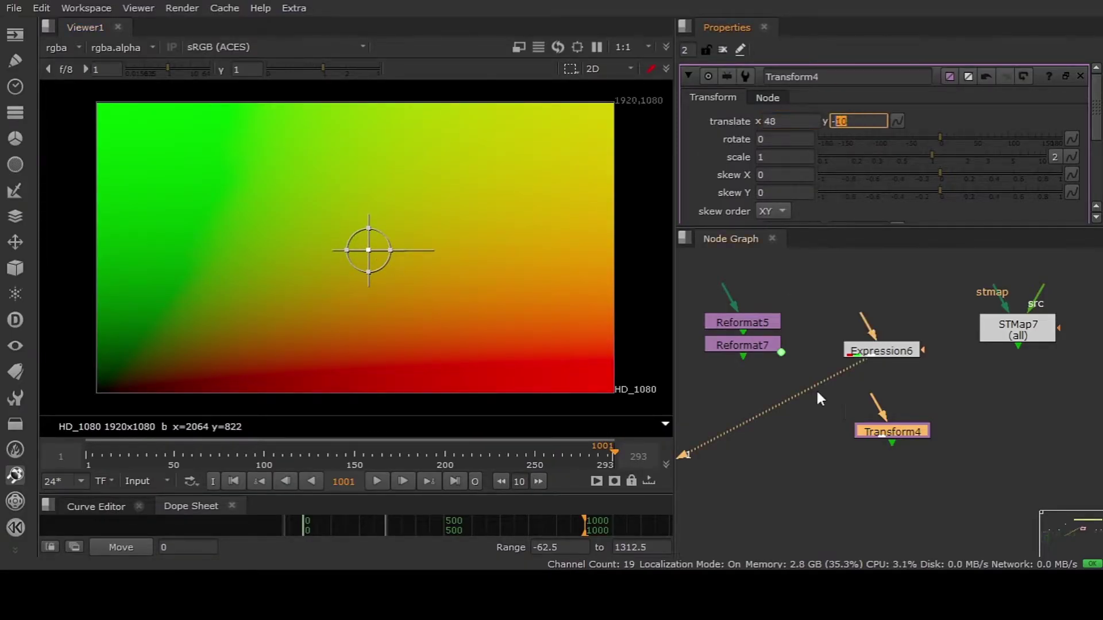
key(Delete)
Display the STMap7 node in the viewer and open its properties
click(882, 354)
drag(891, 364, 879, 359)
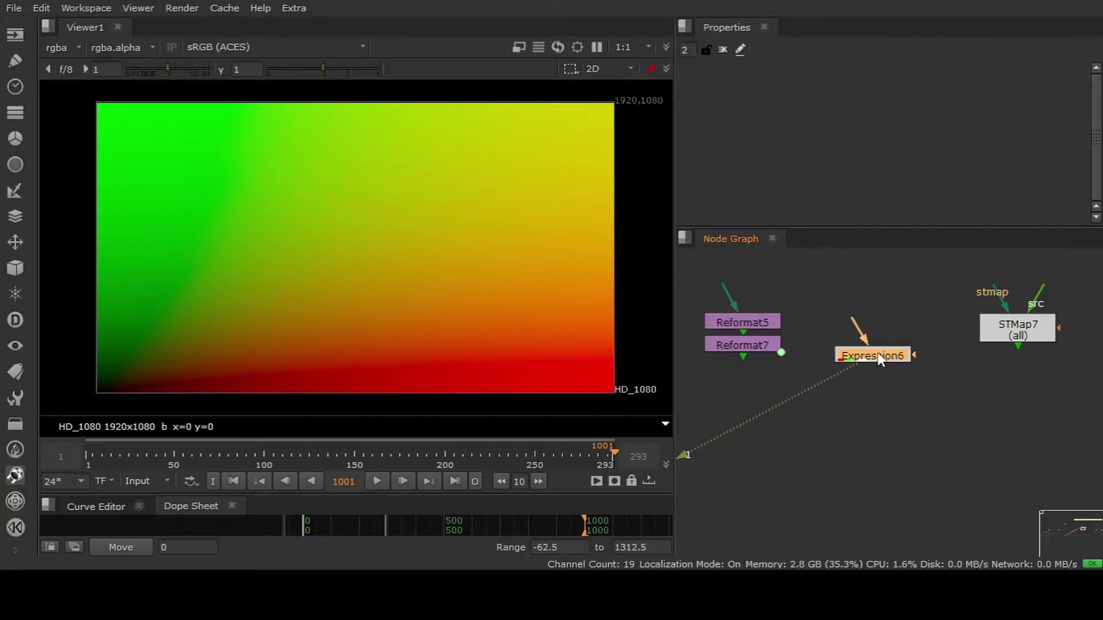
mouse_move(1007, 331)
mouse_down()
mouse_move(994, 359)
mouse_move(1002, 343)
mouse_up()
key(1)
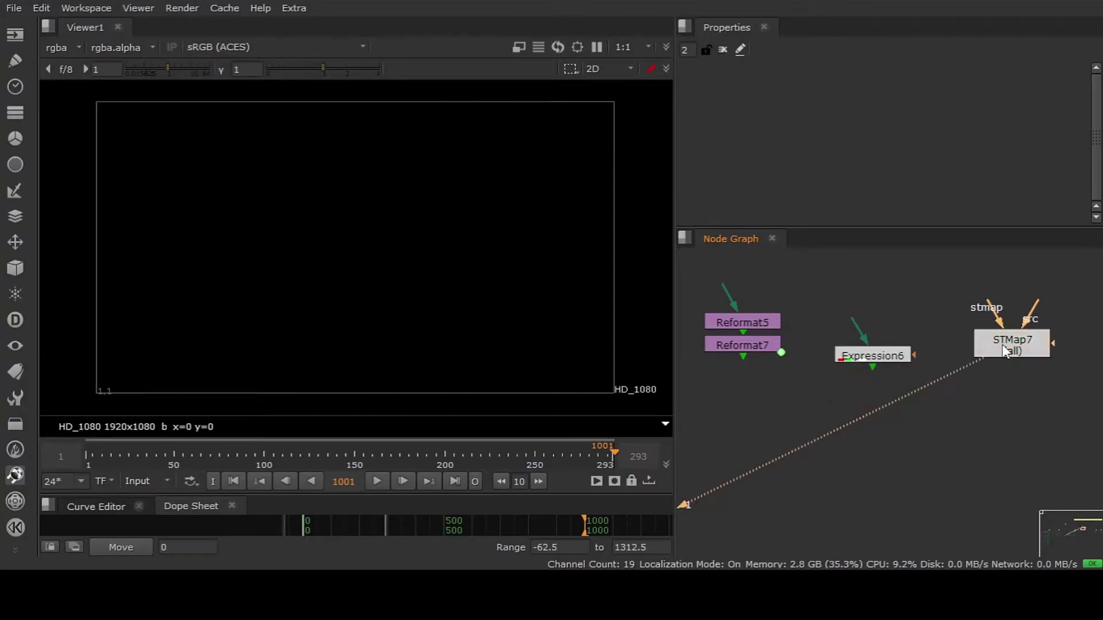
double_click(1001, 343)
drag(849, 228, 850, 261)
drag(991, 373, 1003, 354)
middle_drag(925, 347, 920, 321)
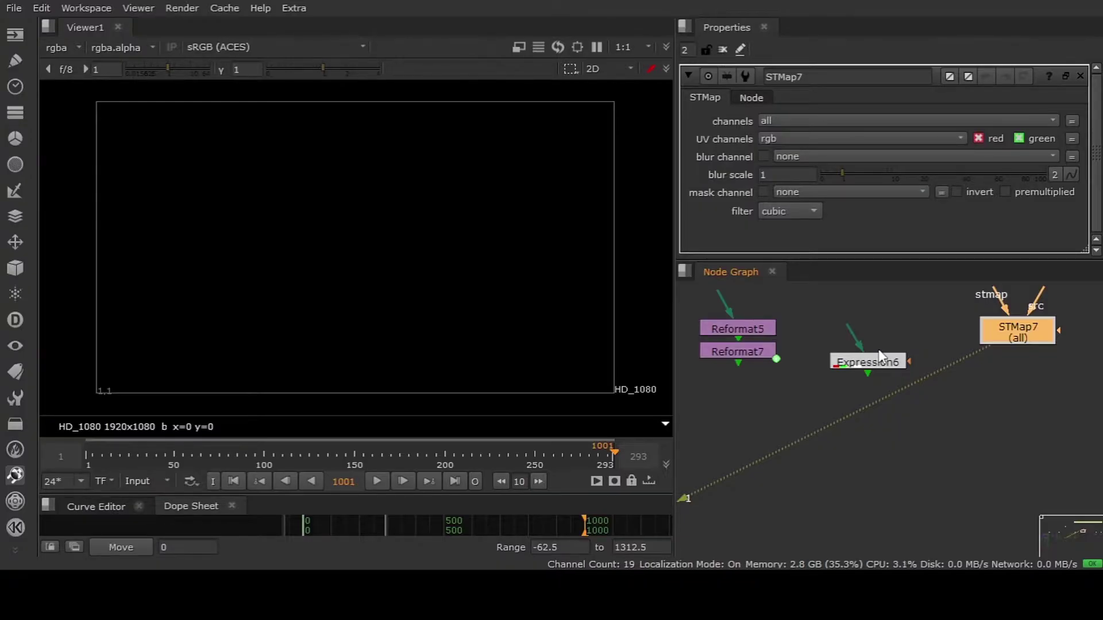
Display Expression6 in the viewer again and open its properties with enough room to read all expressions
drag(877, 364, 888, 363)
key(1)
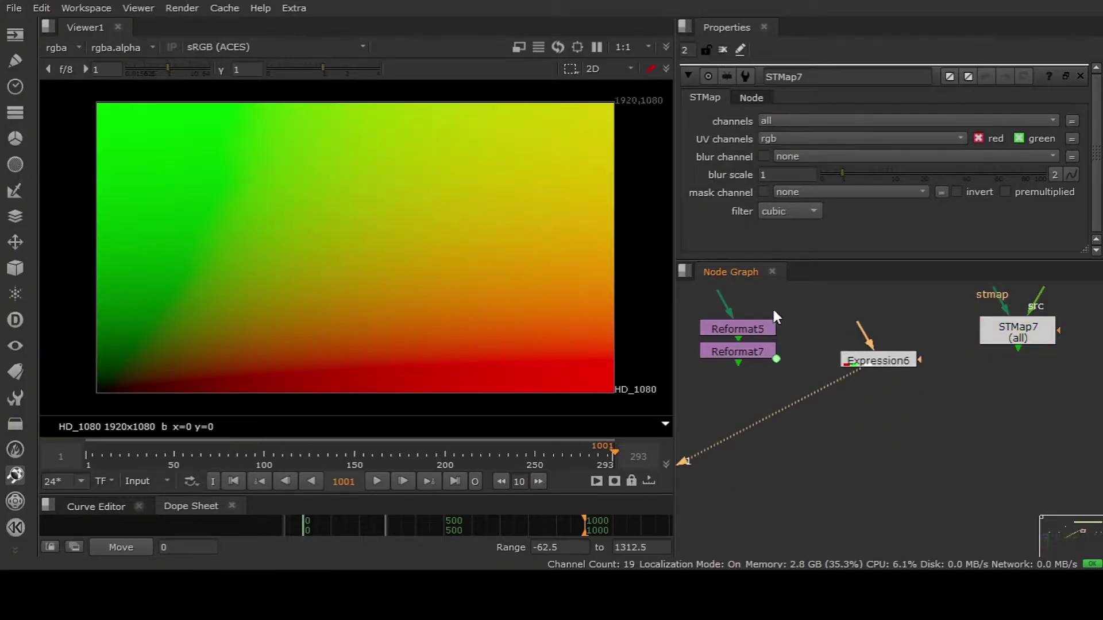
drag(797, 265, 797, 305)
click(860, 402)
double_click(860, 402)
drag(804, 304, 803, 401)
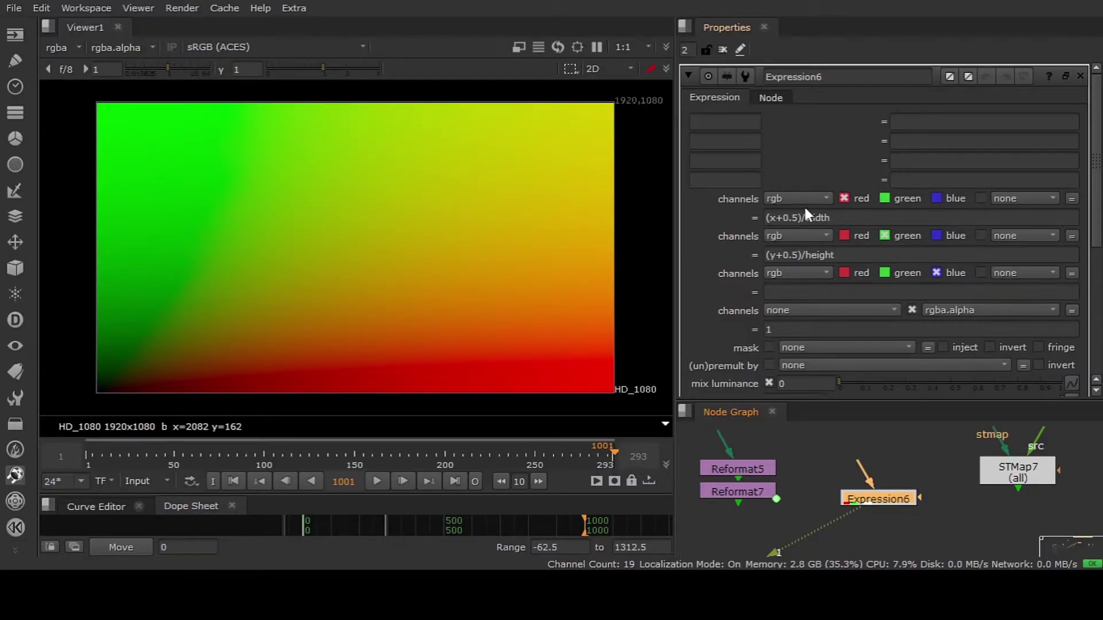
Examine the (x+0.5)/width red expression and the (y+0.5)/height green expression against the horizontal and vertical gradients
ctrl+shift+drag(199, 256, 508, 258)
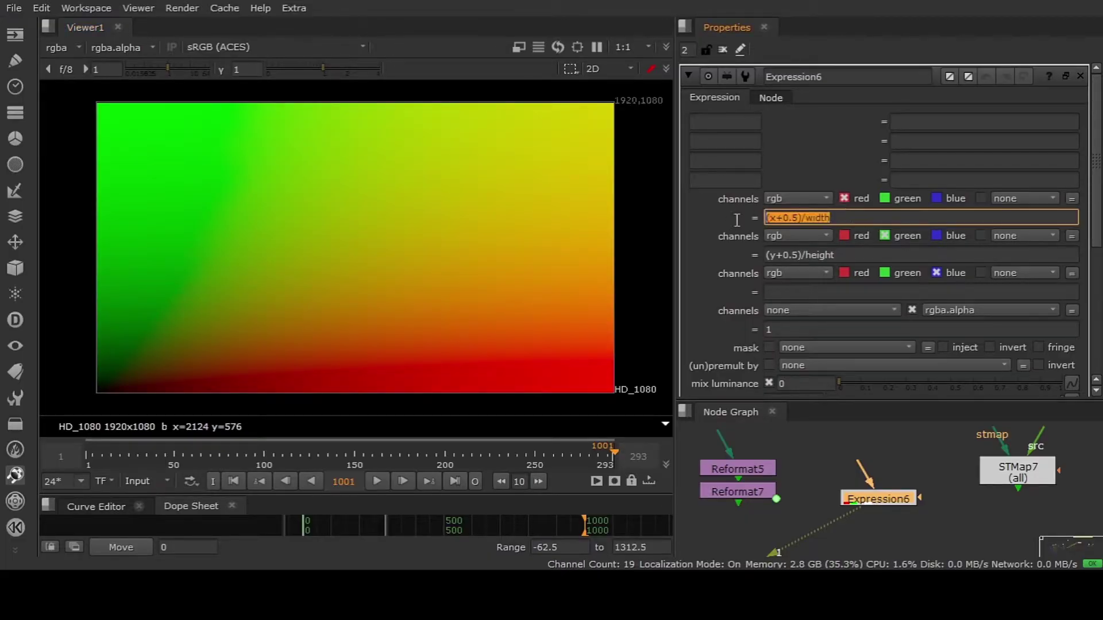
drag(454, 162, 450, 345)
drag(855, 259, 701, 279)
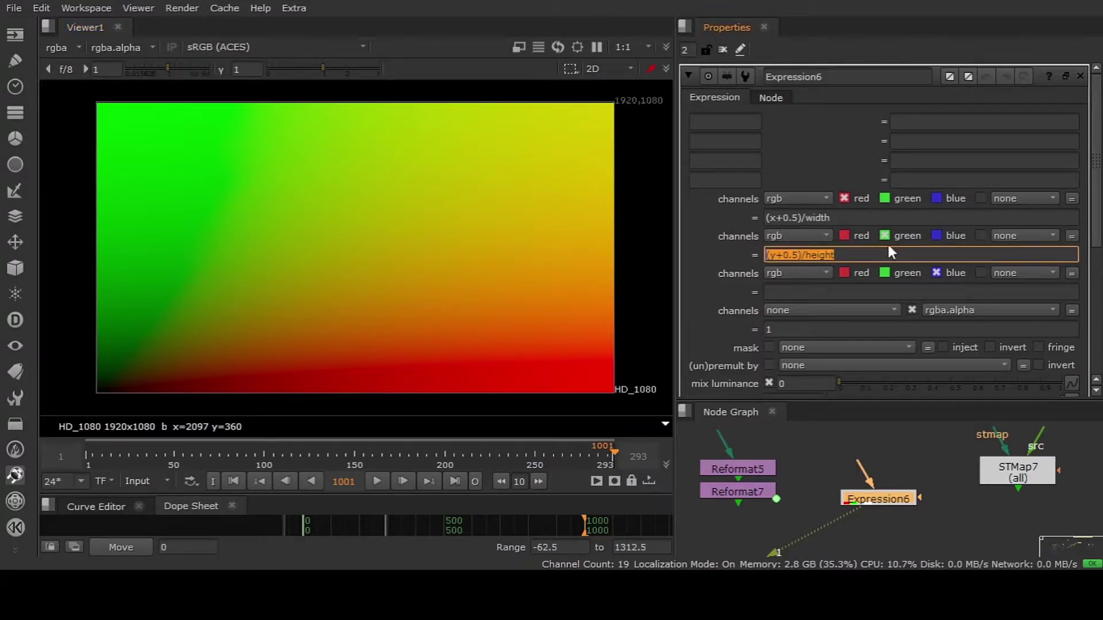
click(686, 277)
Check the alpha channel of Expression6 in the viewer and return to full colour
drag(803, 400, 807, 326)
click(879, 421)
click(845, 437)
key(a)
key(a)
drag(147, 143, 523, 336)
drag(864, 424, 865, 417)
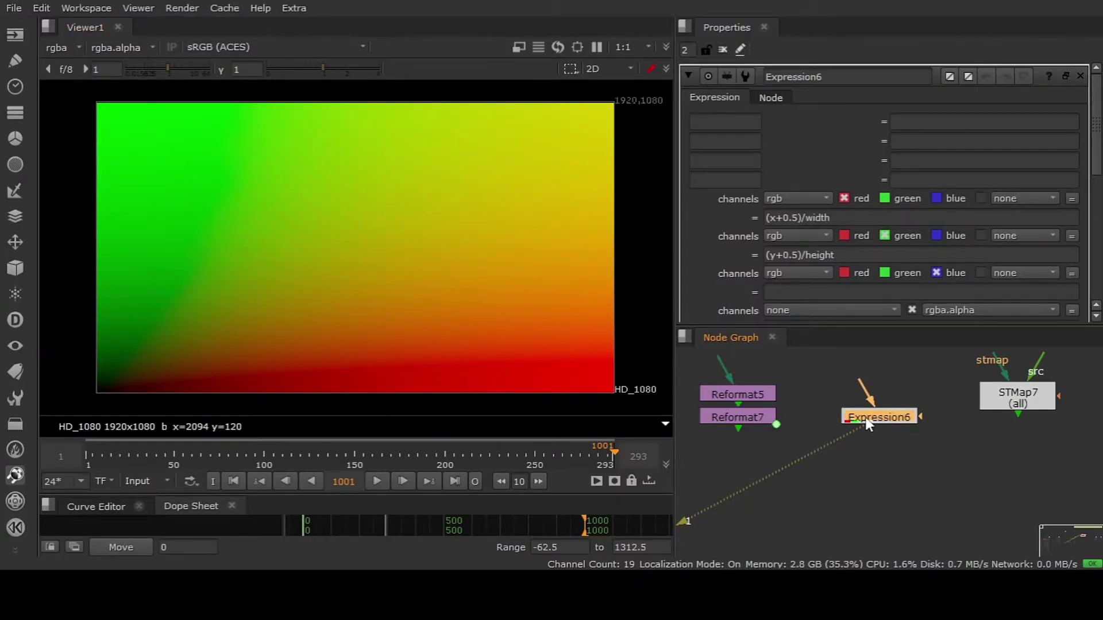
Find the noise distortion setup in the node graph and display its CheckerBoard source in the viewer
scroll(865, 417, down, 6)
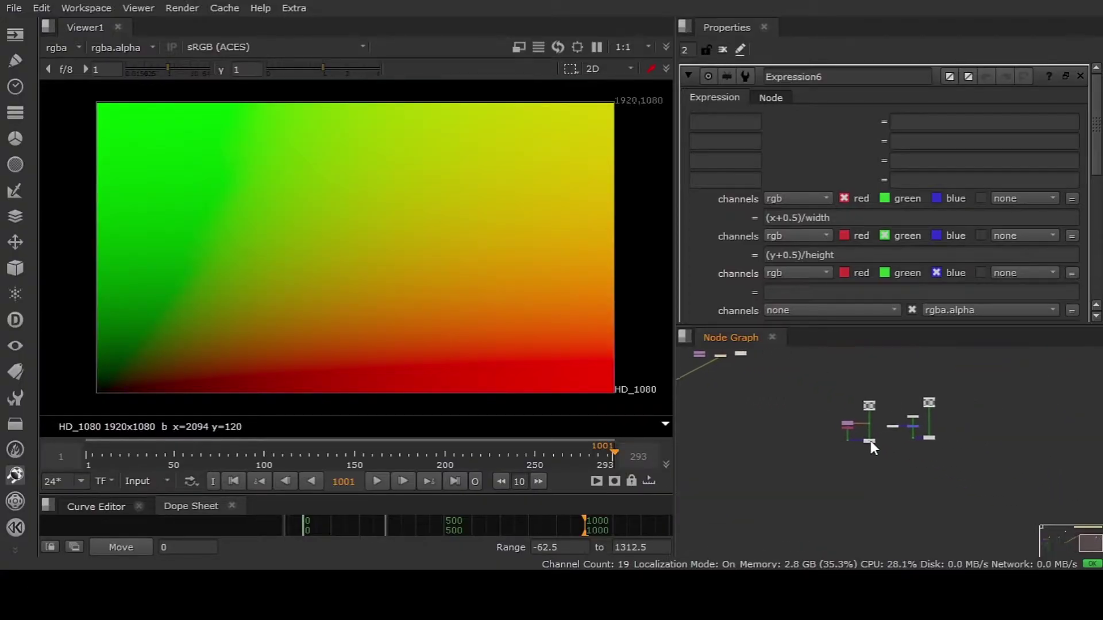
scroll(884, 384, up, 3)
scroll(898, 398, up, 4)
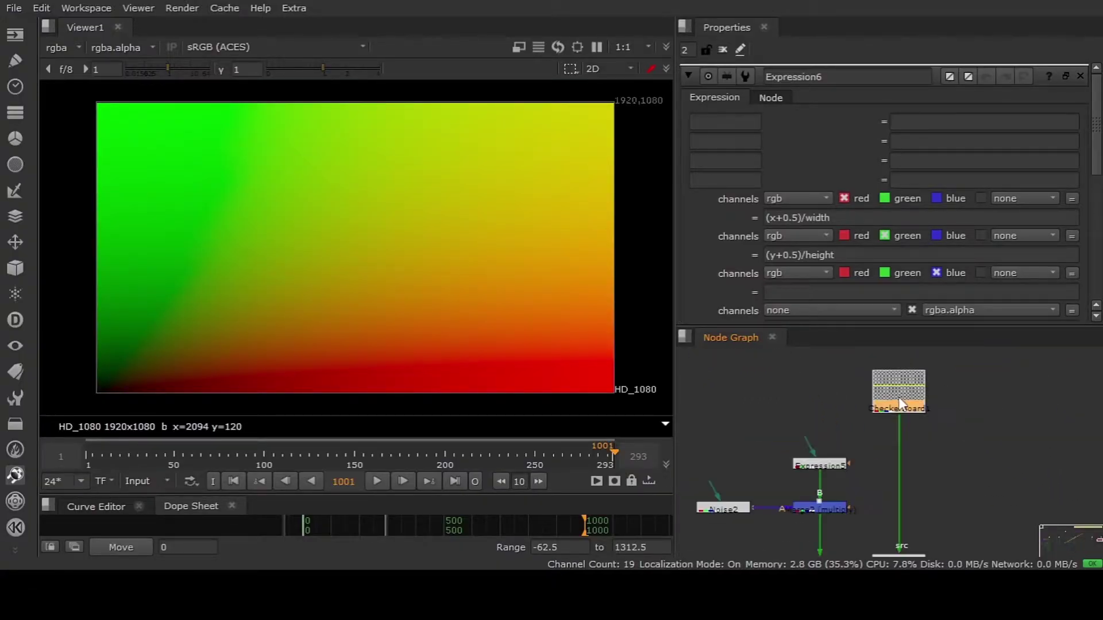
key(1)
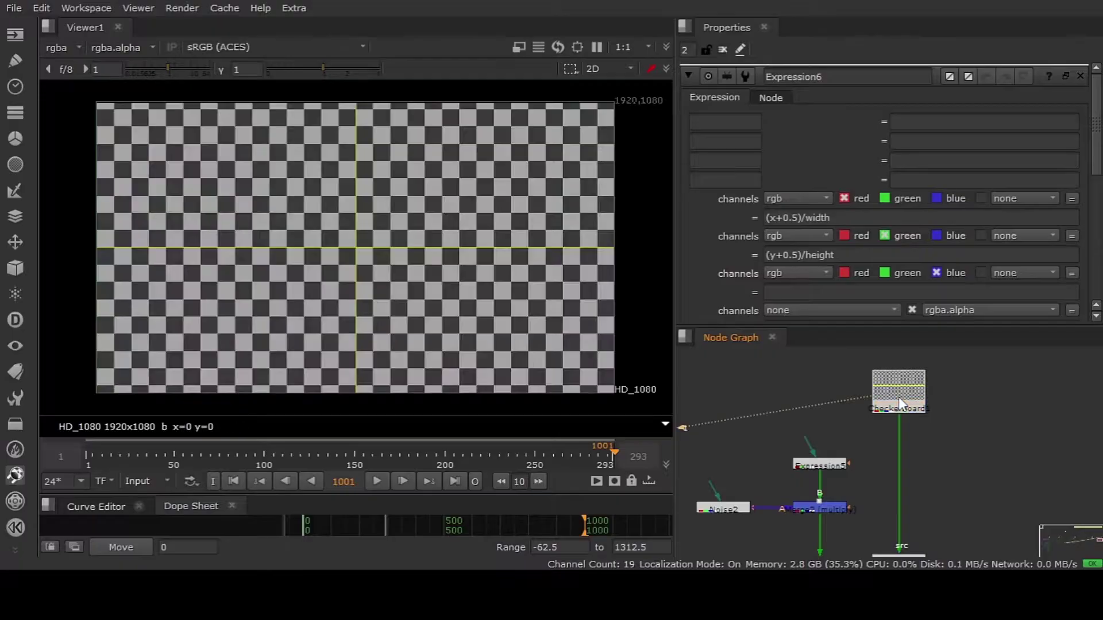
Display the Expression5 UV map that feeds the Merge2 multiply node
scroll(843, 408, down, 3)
middle_drag(842, 408, 897, 384)
scroll(884, 418, up, 5)
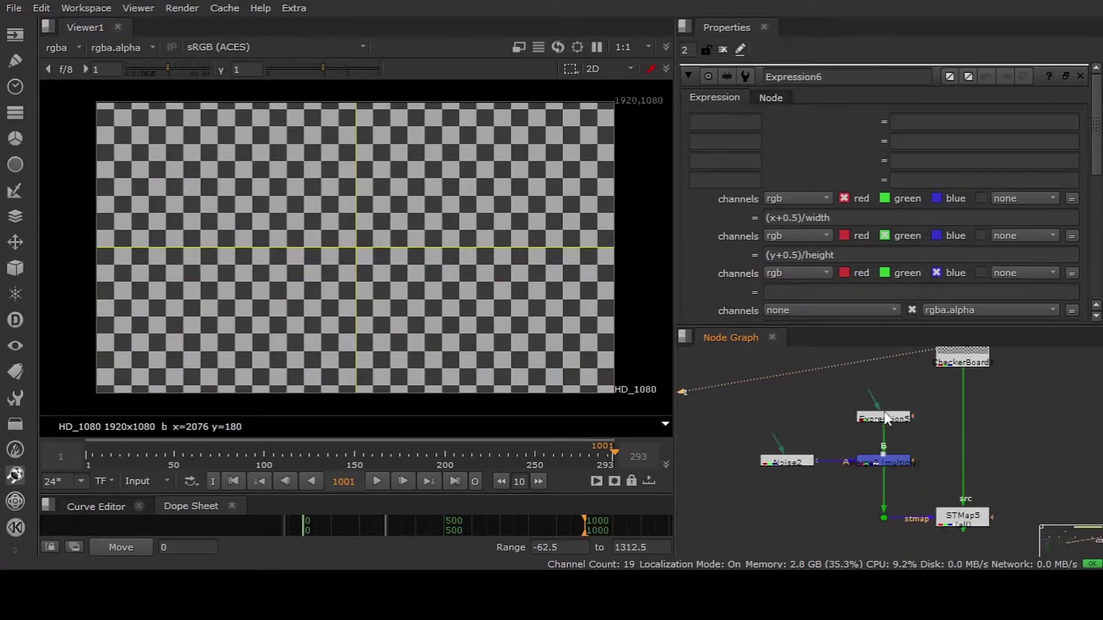
click(884, 418)
drag(884, 417, 884, 409)
key(1)
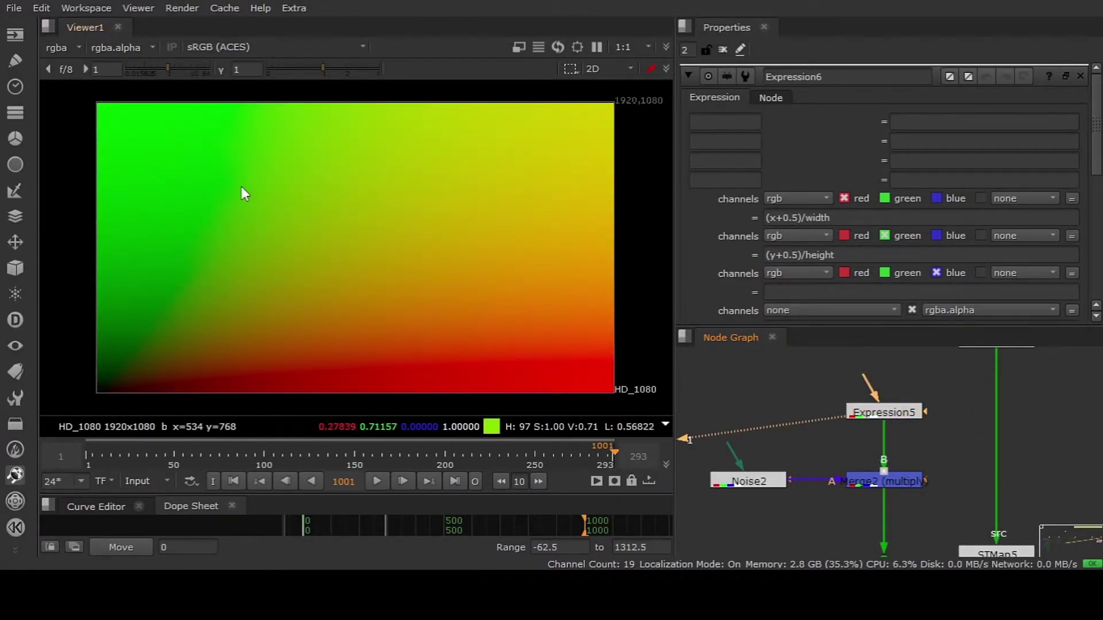
drag(162, 143, 357, 275)
Display the Noise2 node in the viewer and open its properties
middle_drag(870, 442, 875, 415)
click(770, 453)
key(1)
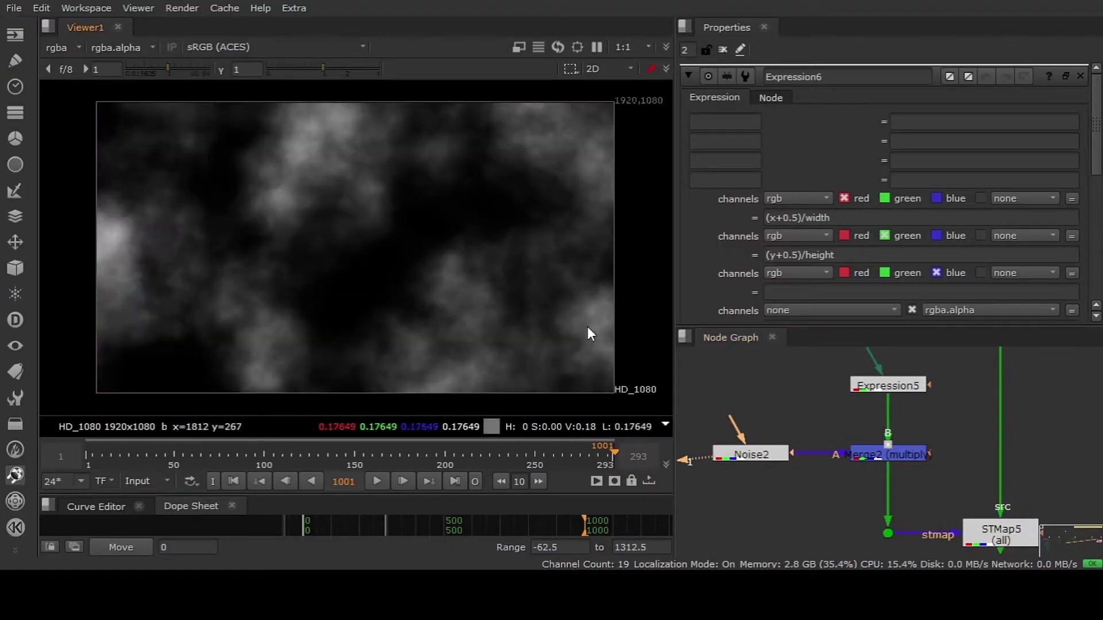
double_click(749, 456)
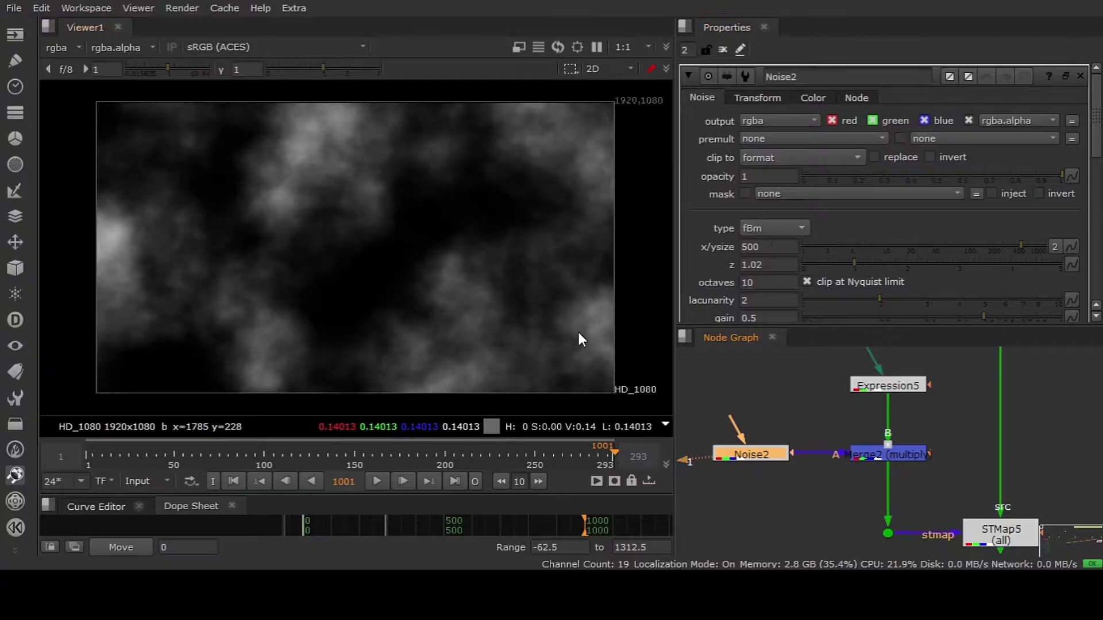
Display the Merge2 multiply result with viewer gamma at 0.3 and compare it with the node disabled and enabled
click(871, 453)
key(1)
middle_drag(849, 435, 833, 420)
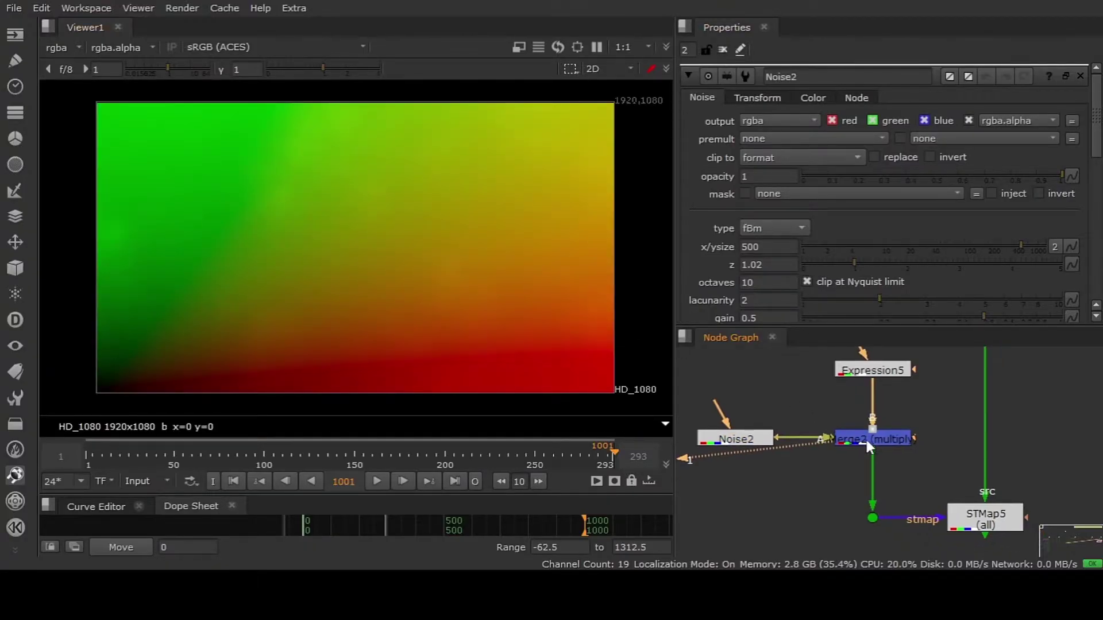
drag(313, 72, 295, 69)
key(d)
key(d)
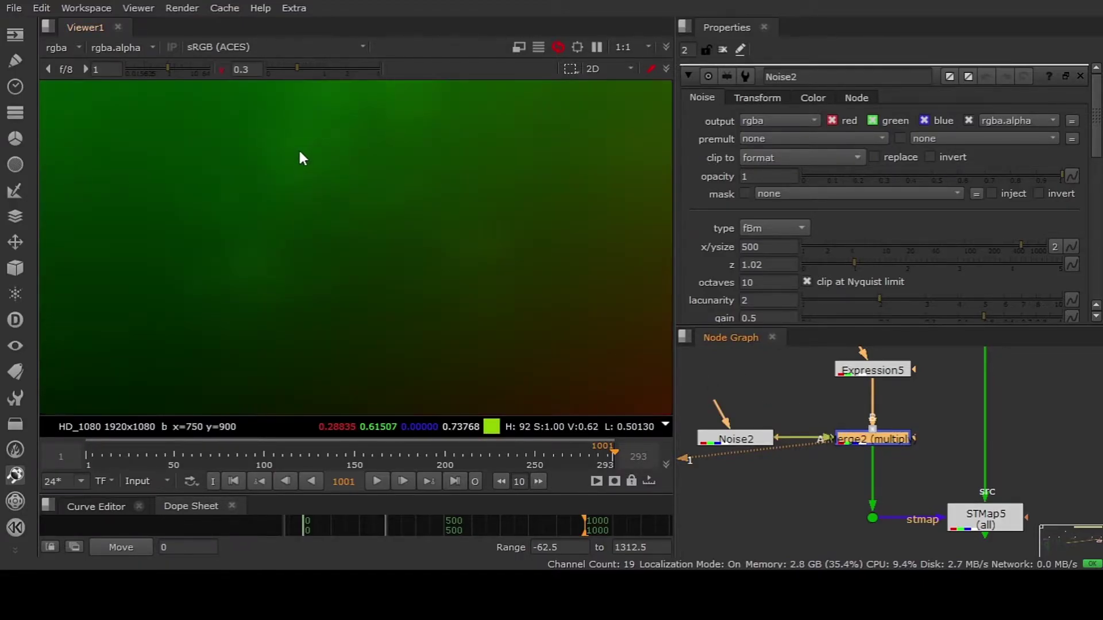
Sample a pixel in the bright green area and compare its values with Merge2 disabled and enabled
ctrl+click(296, 143)
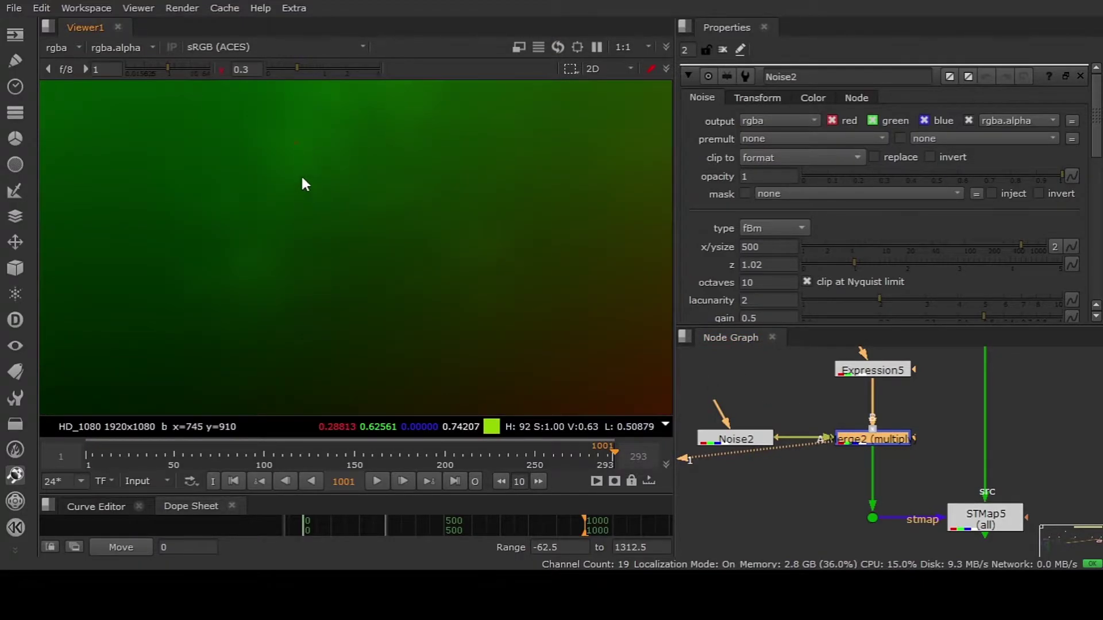
scroll(295, 145, up, 5)
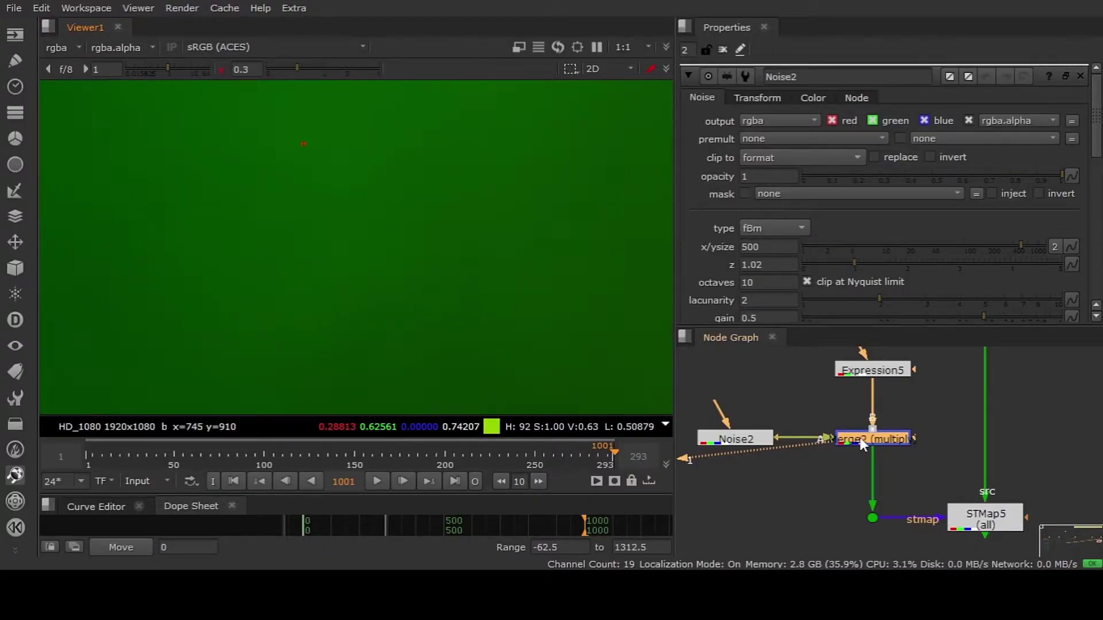
key(d)
key(d)
key(d)
key(d)
key(d)
key(d)
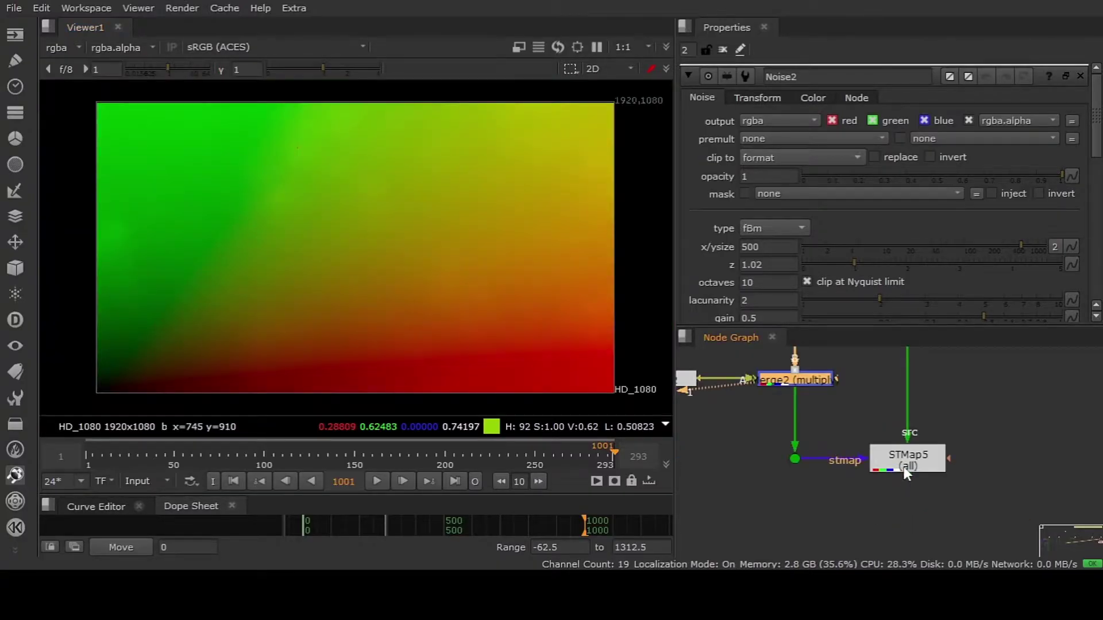
Open the STMap5 properties and examine its UV channels setting together with its src and stmap inputs
double_click(904, 460)
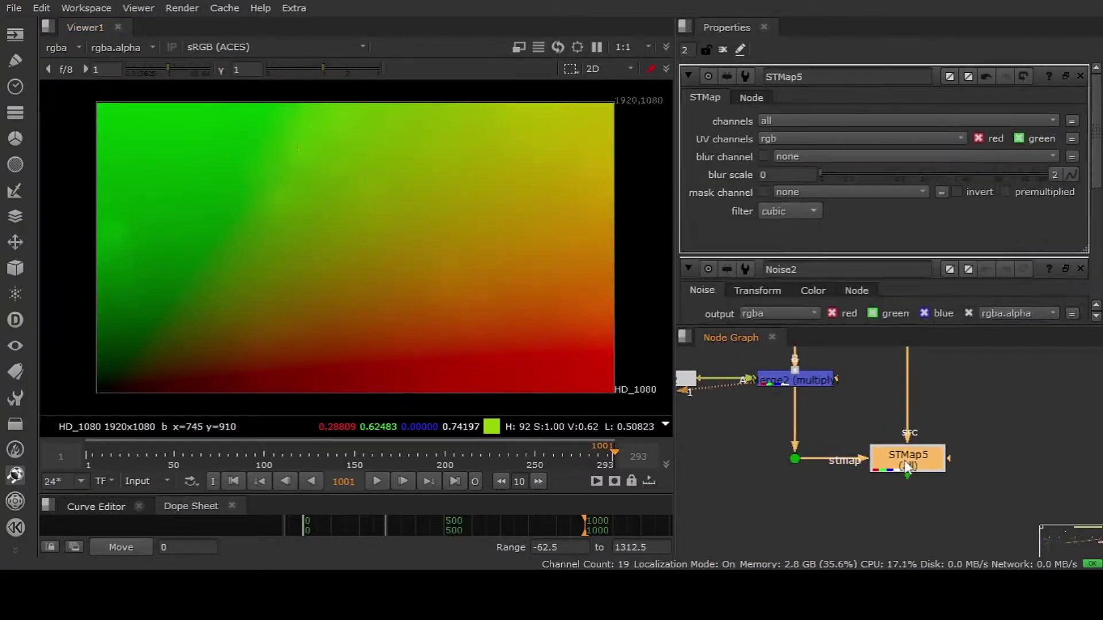
middle_drag(931, 425, 923, 448)
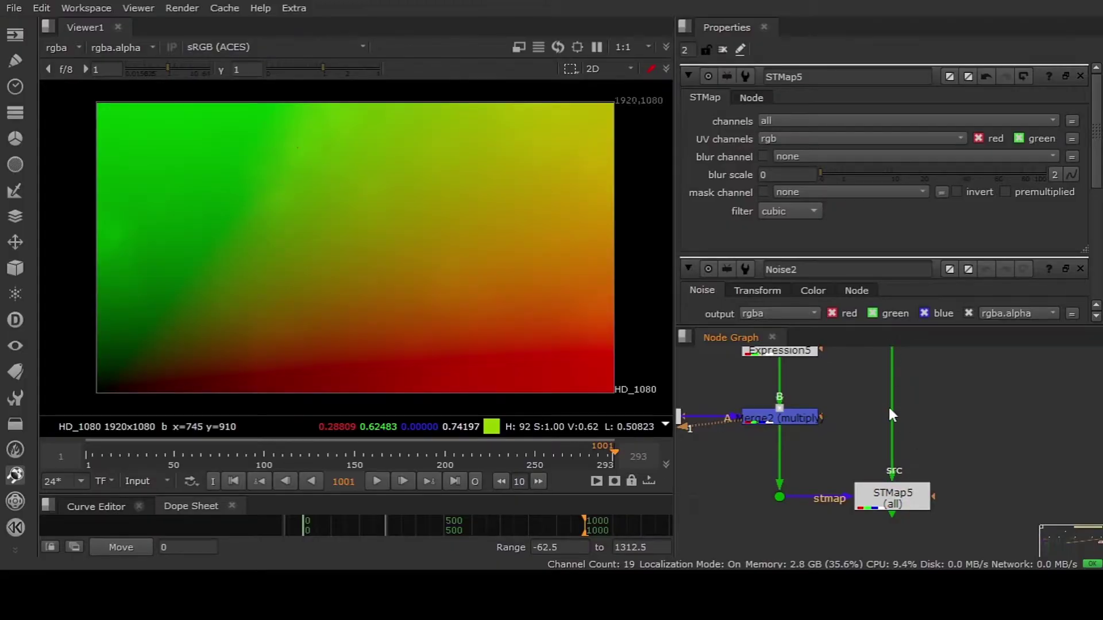
scroll(890, 409, down, 3)
scroll(868, 453, up, 4)
drag(796, 440, 796, 440)
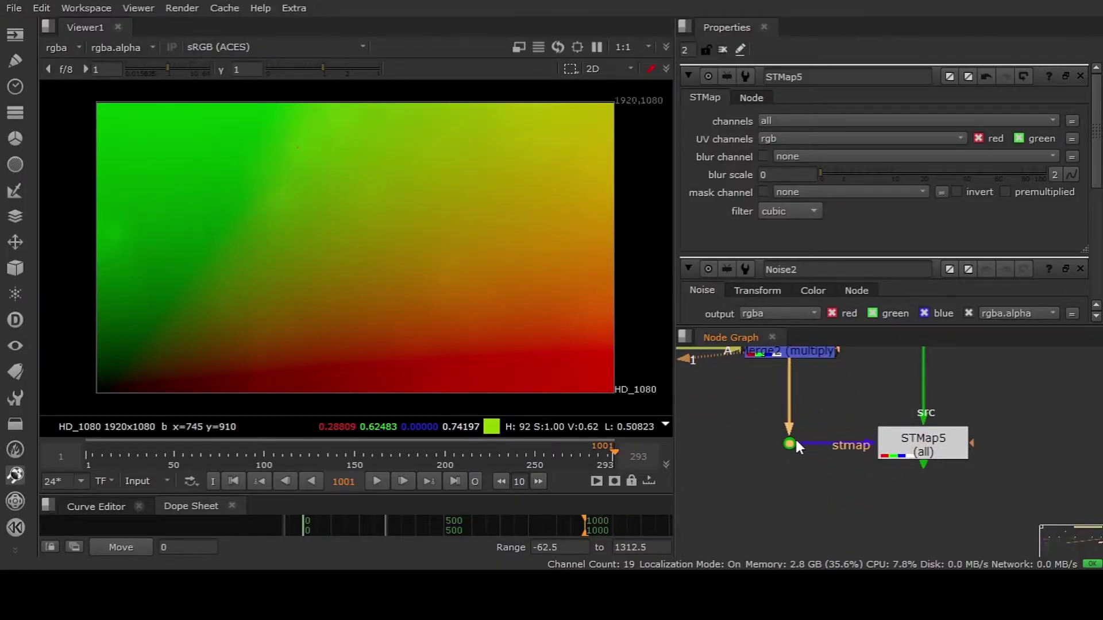
click(712, 131)
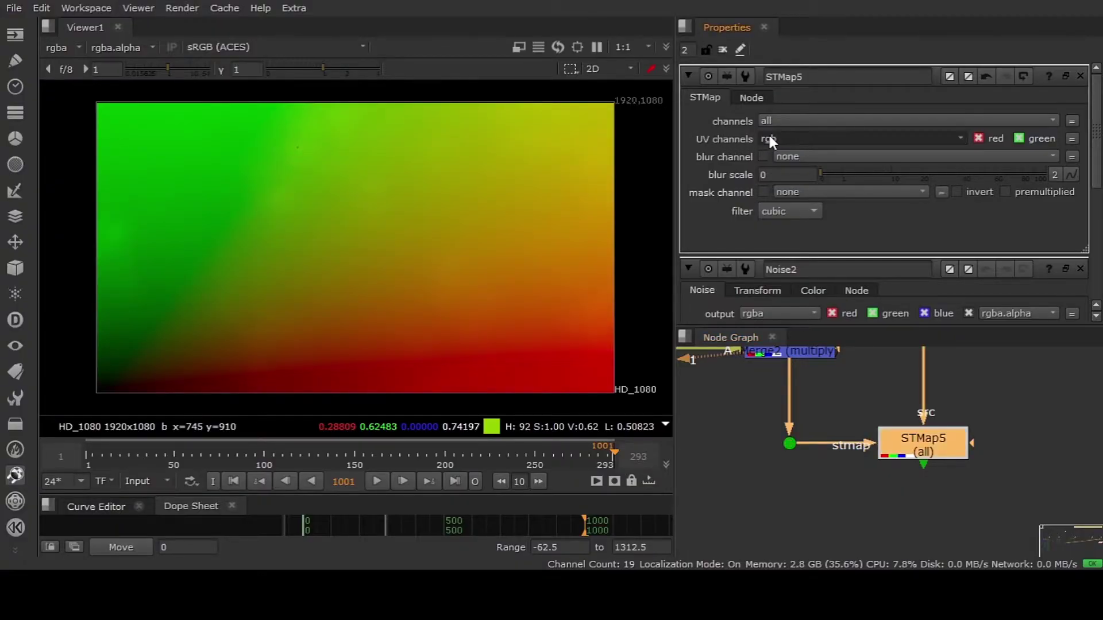
click(843, 375)
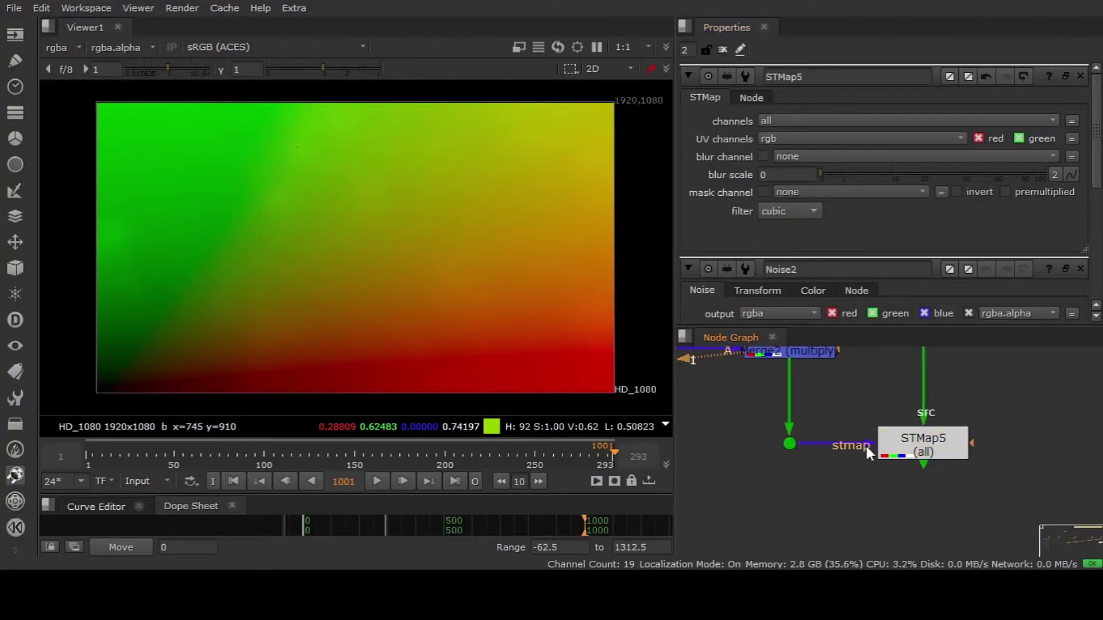
Display STMap5 in the viewer and compare the checkerboard with the node disabled and enabled
click(944, 440)
scroll(937, 440, down, 5)
key(1)
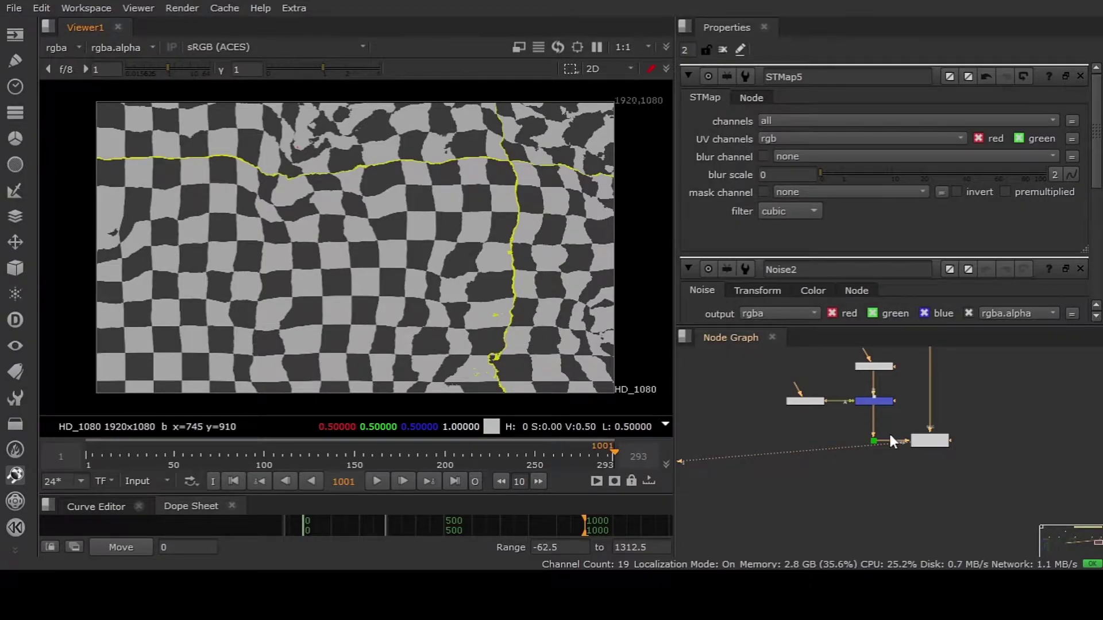
scroll(888, 432, up, 3)
click(950, 455)
key(d)
key(d)
Open the Noise2 properties and set its x/ysize to 460
middle_drag(857, 414, 879, 468)
click(767, 436)
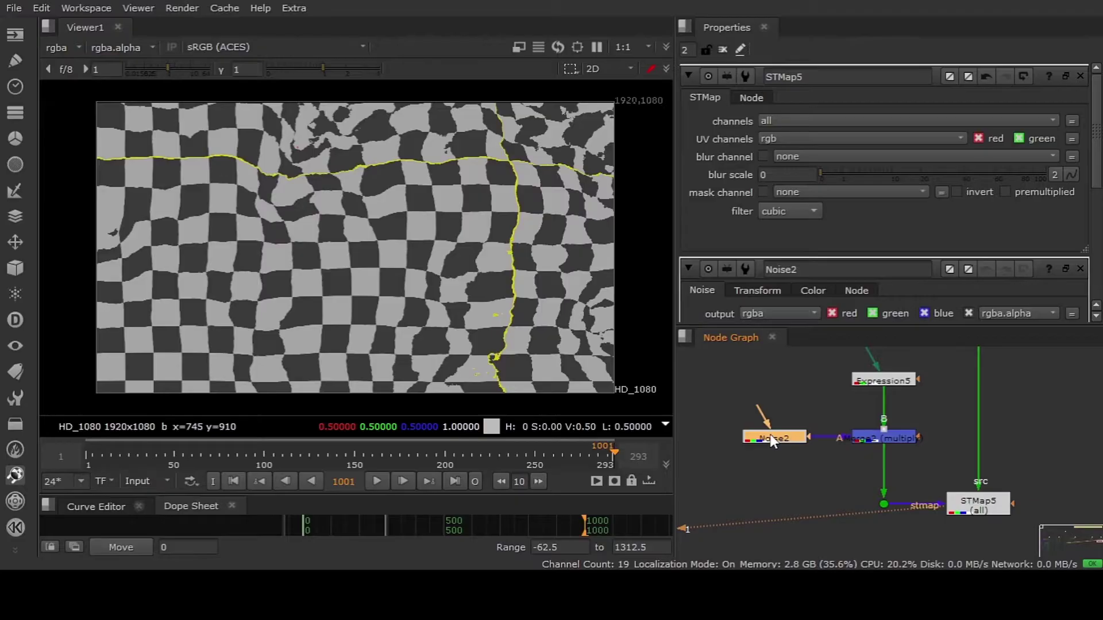
double_click(771, 438)
mouse_move(1015, 251)
mouse_down()
mouse_move(944, 245)
mouse_move(1017, 244)
mouse_up()
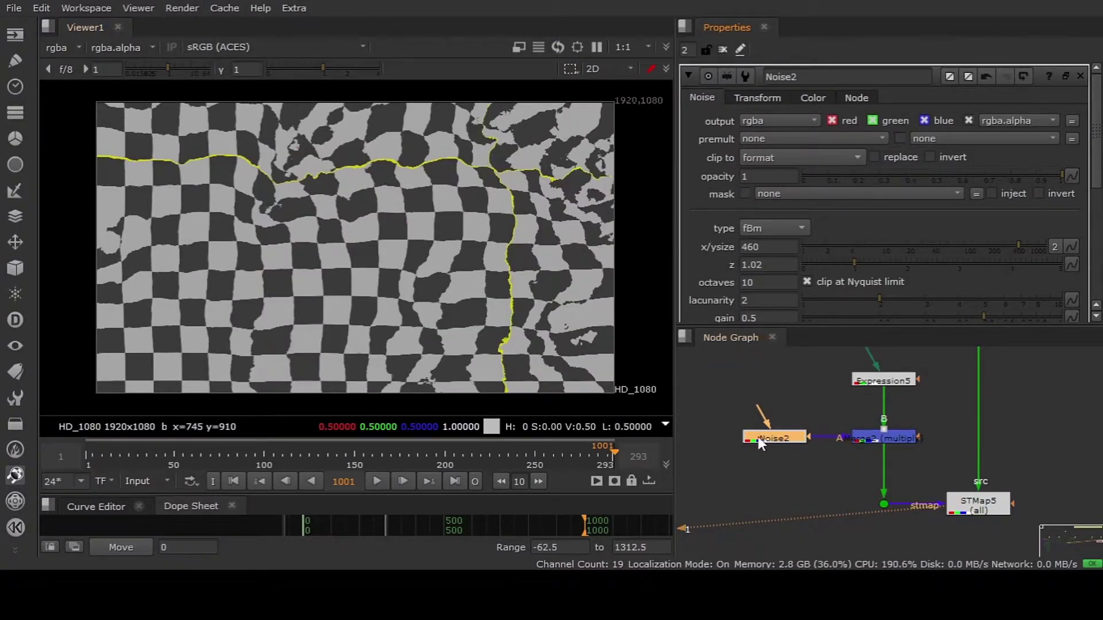
Open the Merge2 properties and reduce the mix to 0.1
double_click(879, 439)
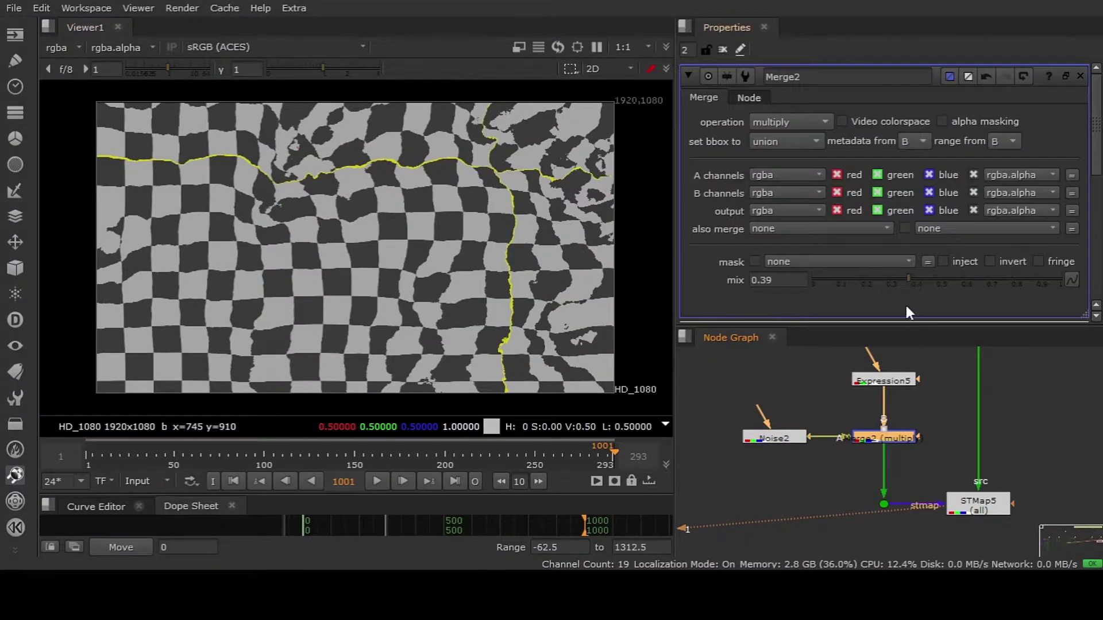
click(1005, 279)
drag(1005, 276, 784, 281)
click(785, 282)
key(Up)
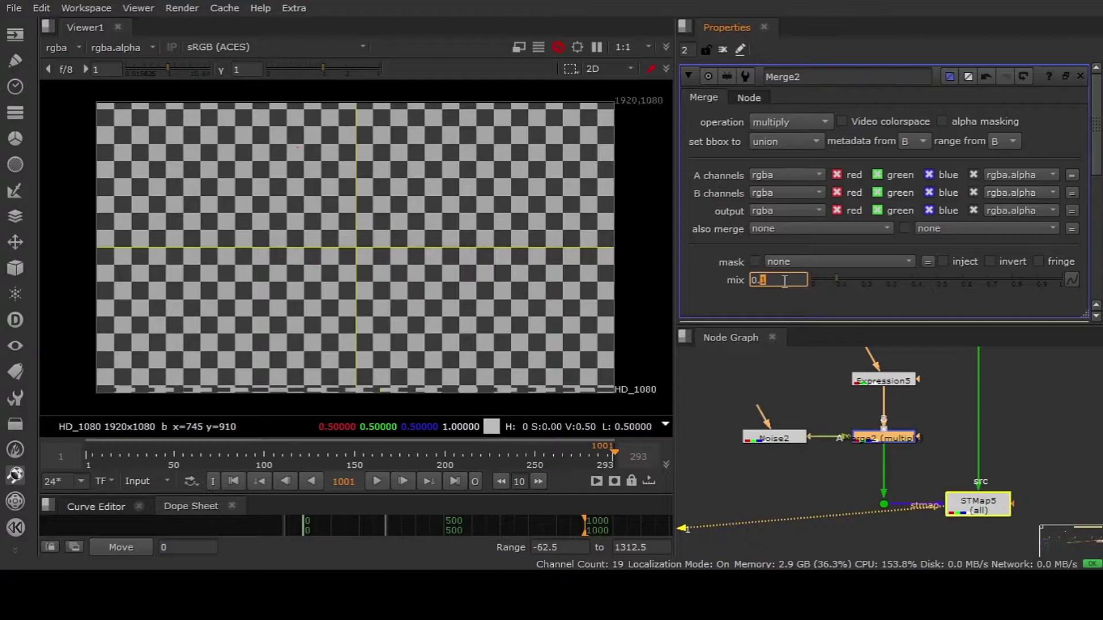
Raise the Merge2 mix in 0.01 increments past 0.15
key(Right)
key(Up)
key(Up)
key(Up)
key(Up)
key(Up)
key(Up)
key(Up)
key(Up)
key(Up)
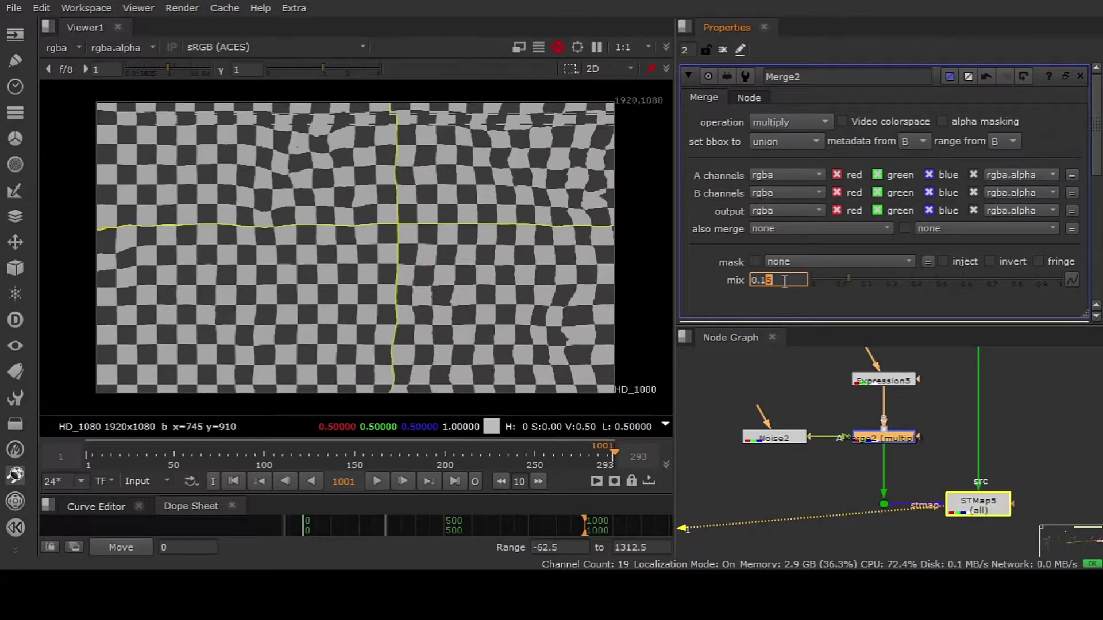
Set the Merge2 mix to 0.495 and inspect the jagged edges of the warped checkerboard up close
drag(907, 278, 935, 279)
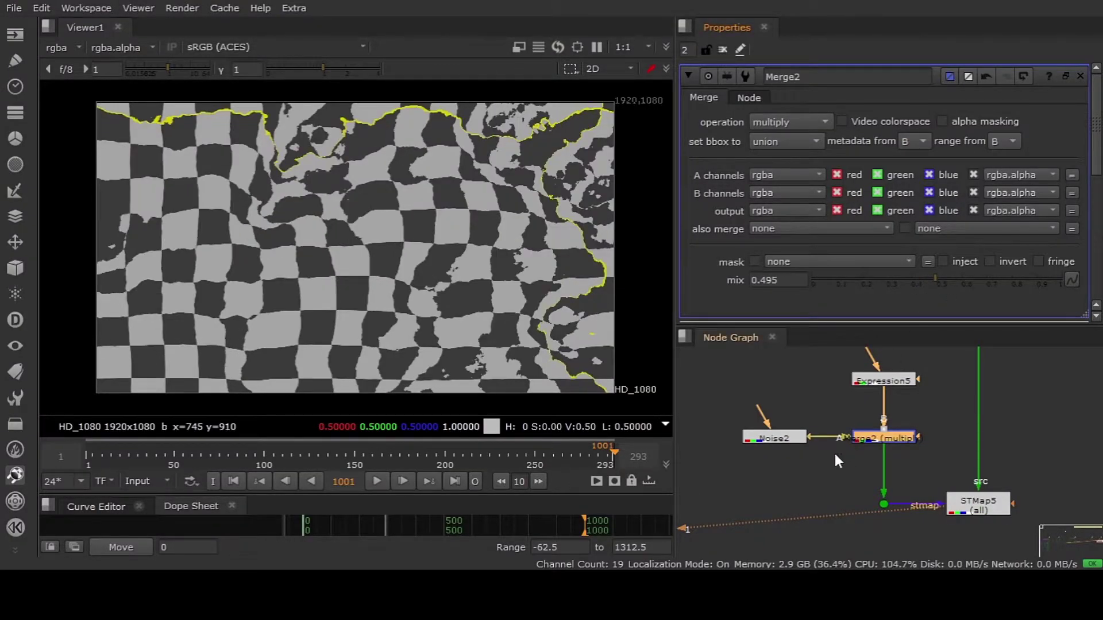
click(833, 451)
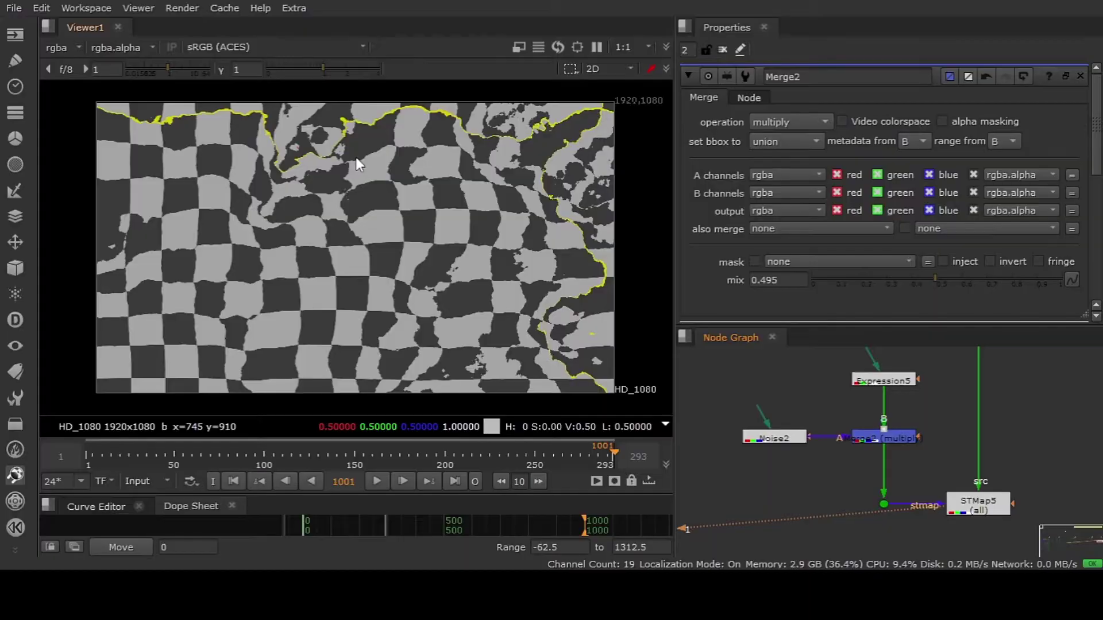
scroll(356, 125, up, 3)
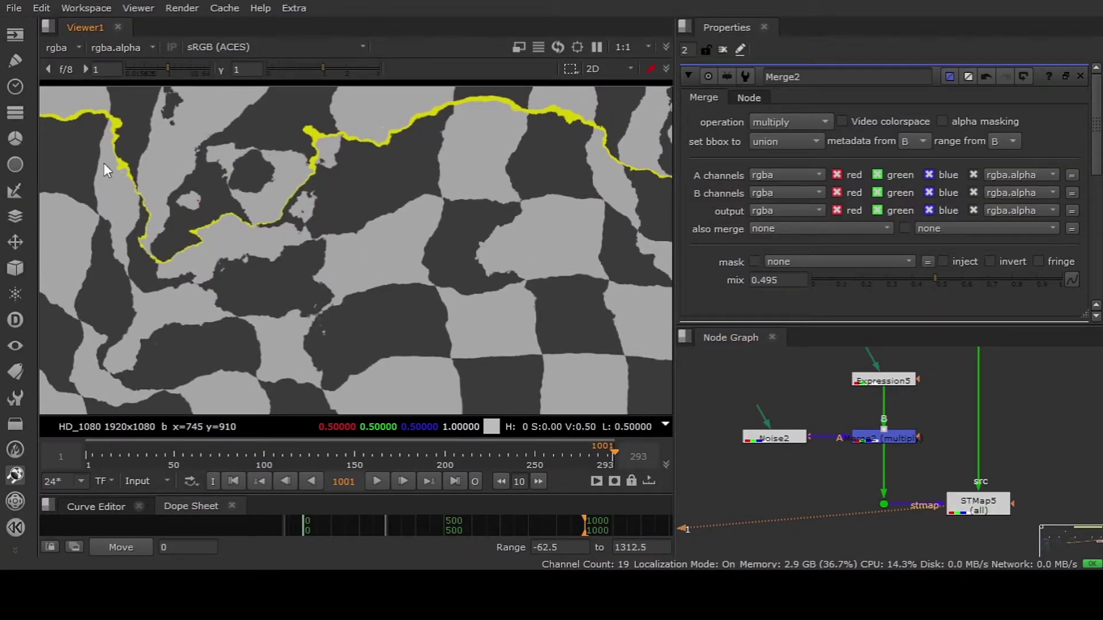
scroll(333, 167, down, 2)
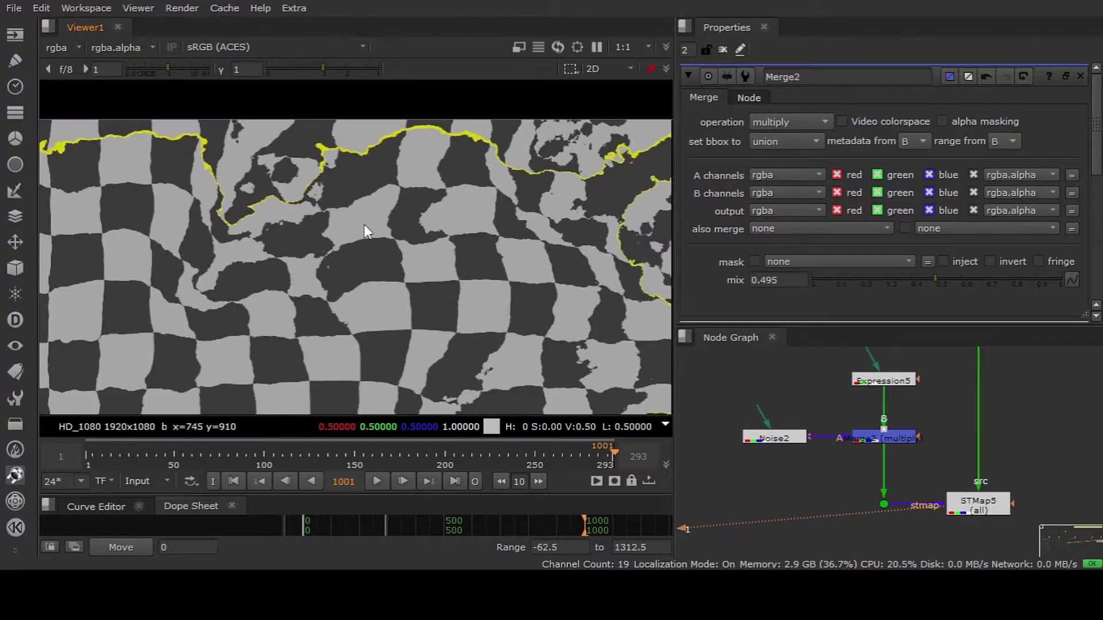
Insert a Blur node between Merge2 and the stmap input of STMap5 and move STMap5 down to make room
middle_drag(831, 410, 796, 355)
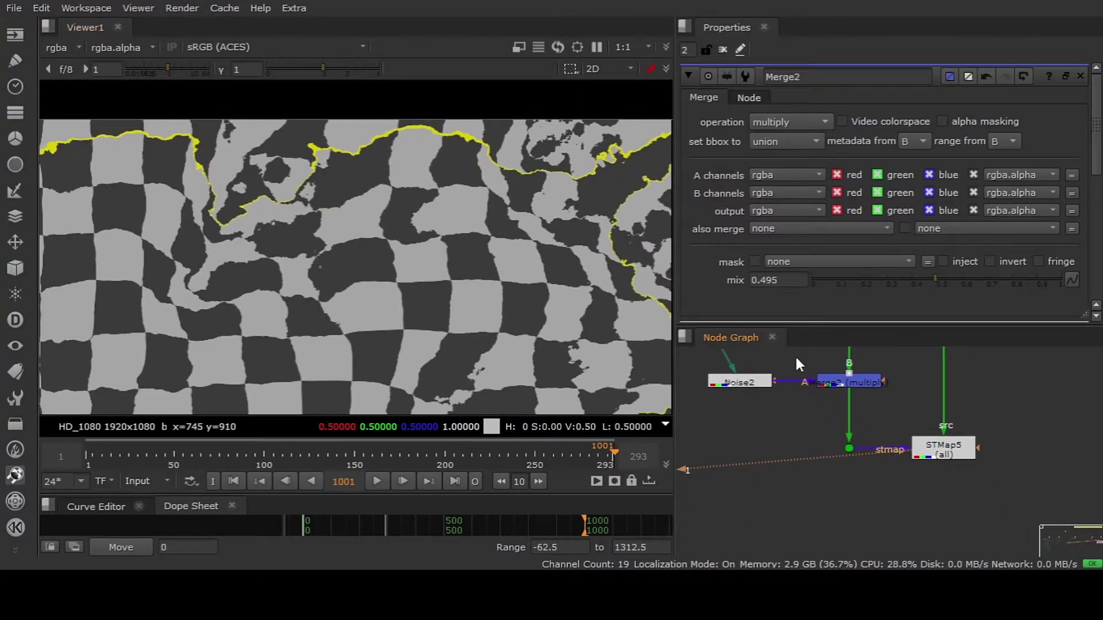
middle_drag(833, 394, 798, 458)
key(b)
drag(796, 454, 836, 460)
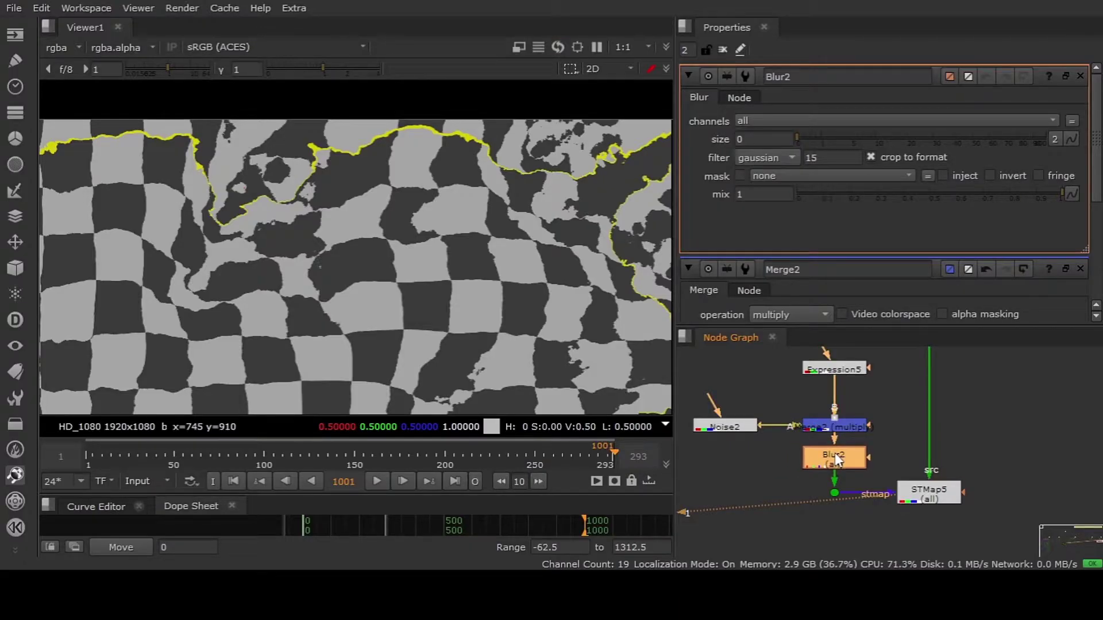
scroll(967, 448, down, 2)
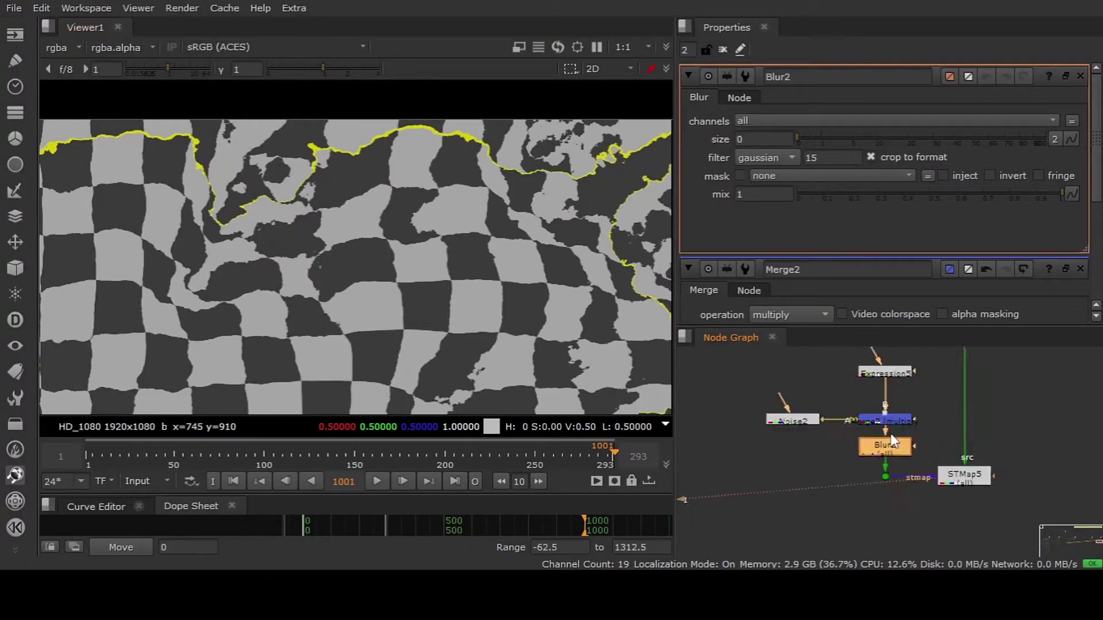
drag(1020, 497, 843, 456)
drag(946, 476, 946, 498)
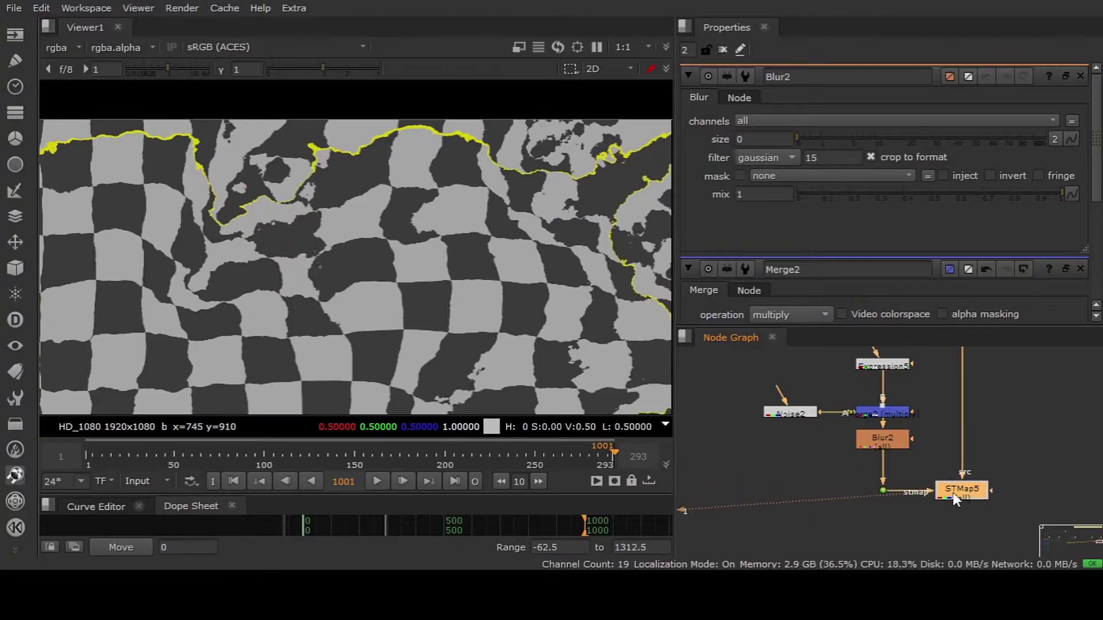
Set the Blur2 size to 16 and examine the smoothed distortion near the frame's upper edge
click(891, 447)
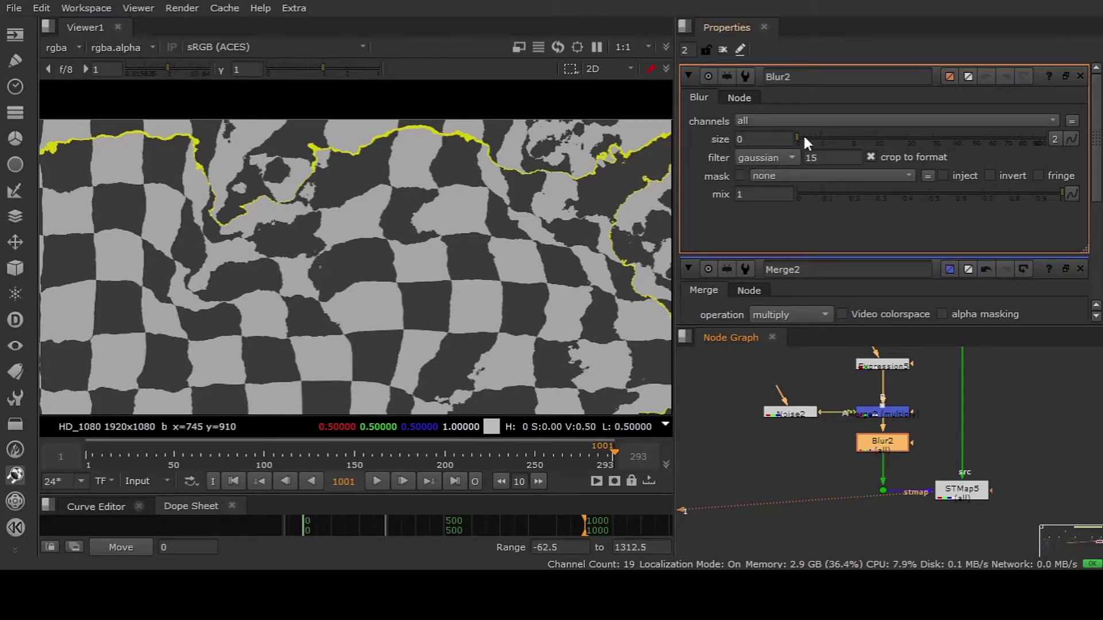
drag(802, 142, 897, 148)
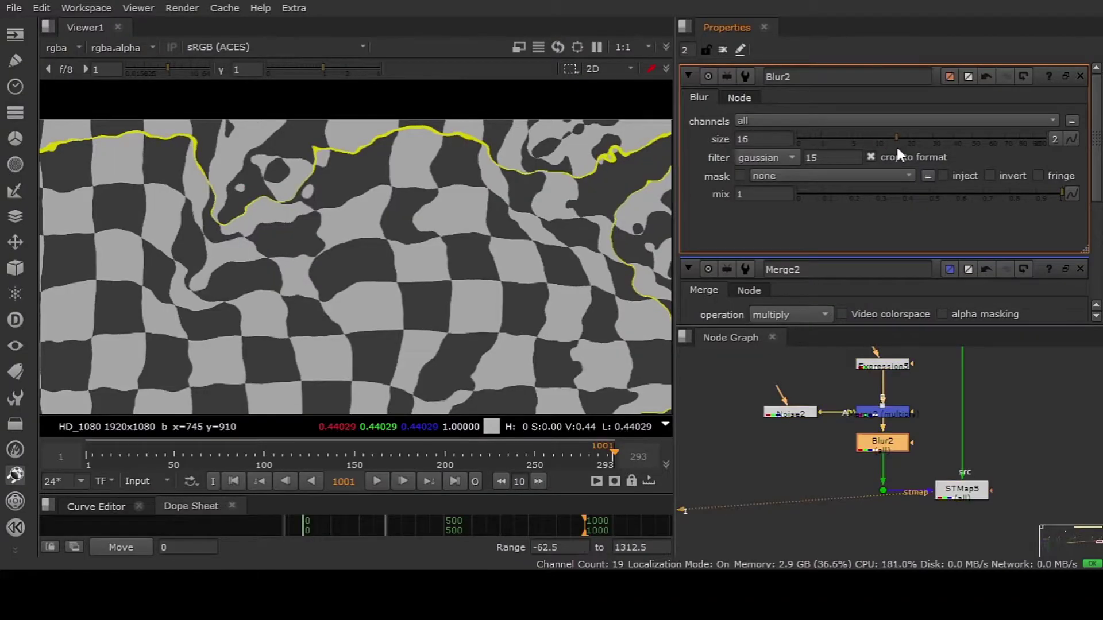
mouse_move(432, 227)
middle_down()
mouse_move(456, 237)
mouse_move(417, 240)
middle_up()
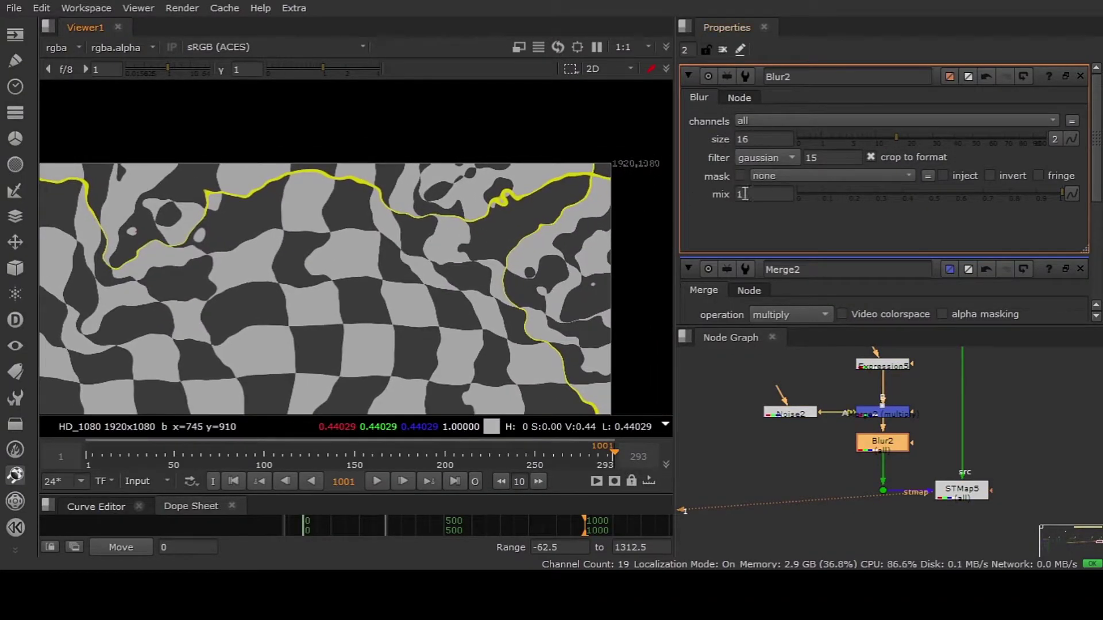
click(867, 477)
drag(873, 447, 873, 450)
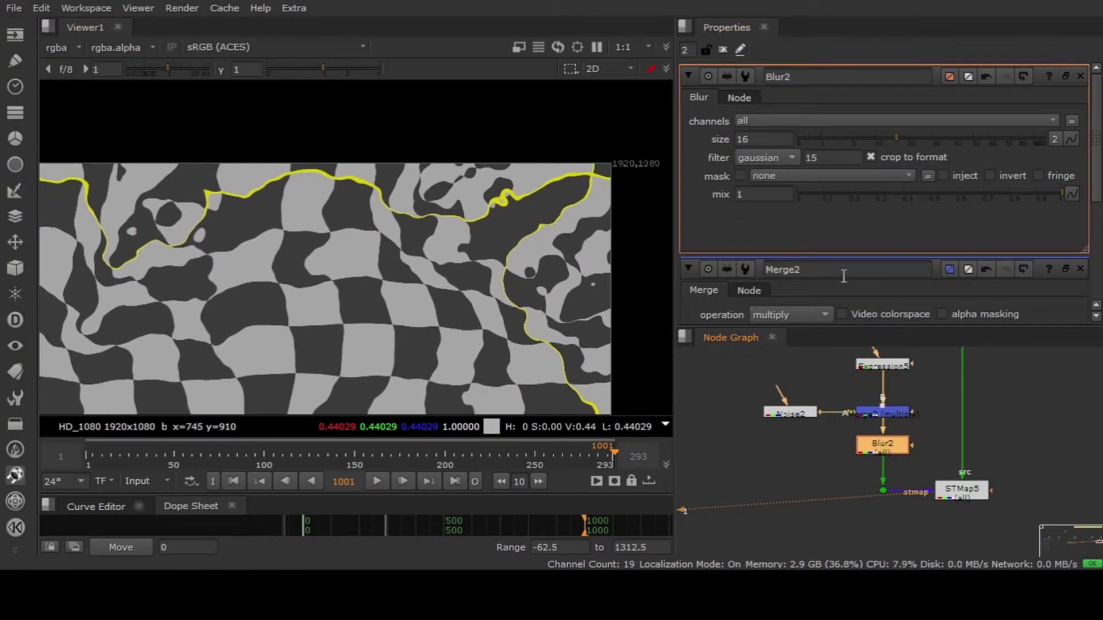
Try a Blur2 size of 9.5, and raise it to 37.5
mouse_move(870, 138)
mouse_down()
mouse_move(846, 139)
mouse_move(874, 139)
mouse_up()
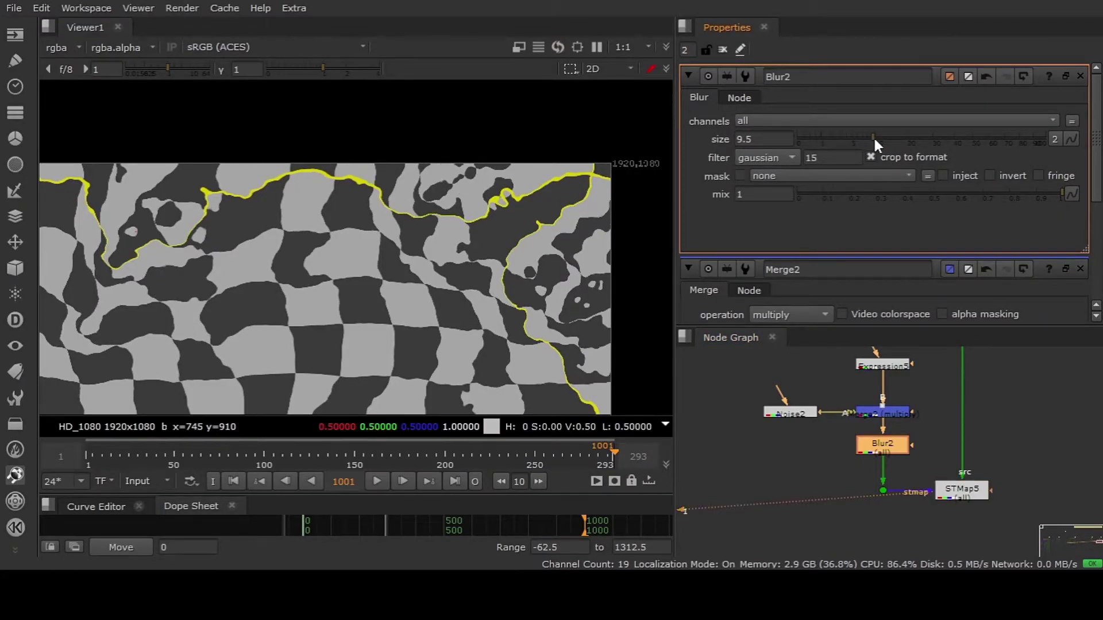
drag(874, 138, 949, 138)
scroll(470, 249, down, 2)
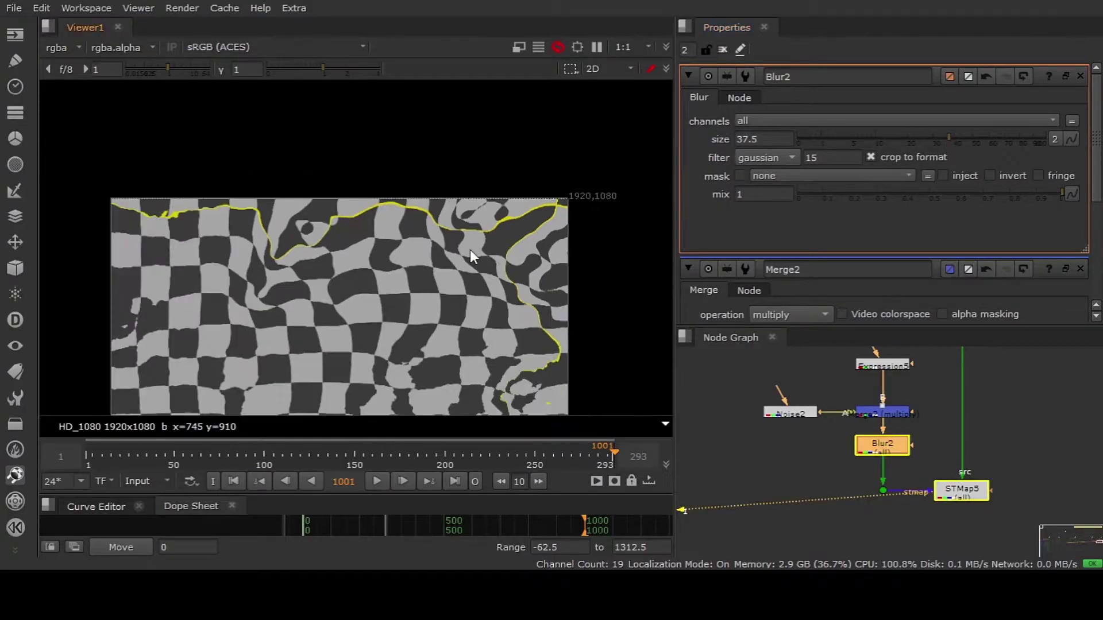
Disable Blur2 to compare the distortion without it, and delete the node
click(869, 447)
key(d)
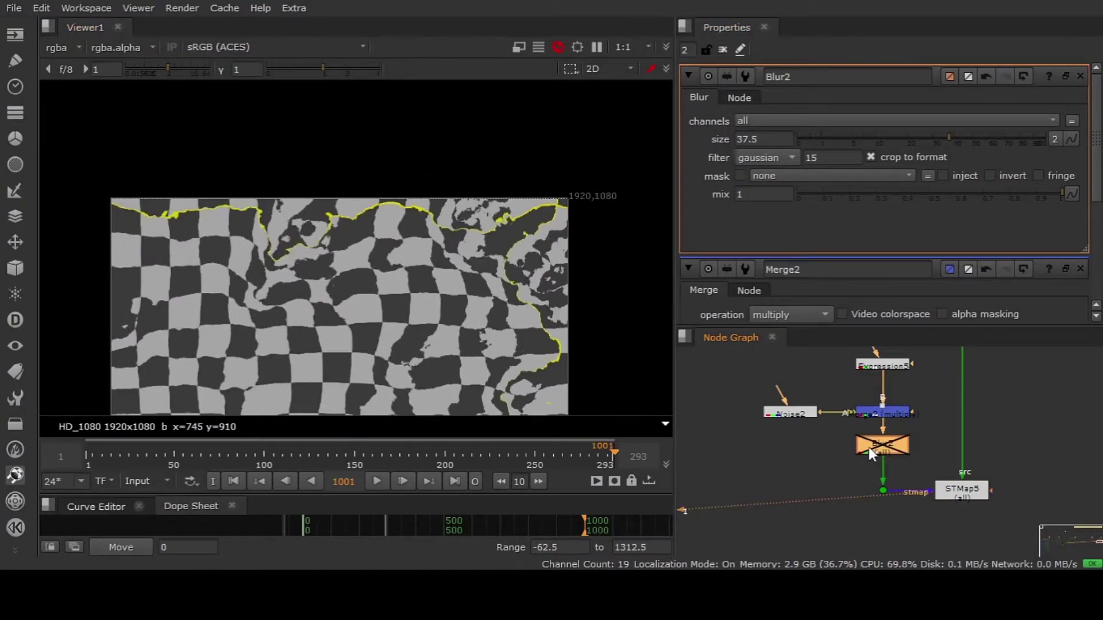
key(Delete)
Display the checkerboard source of the LensDistortion setup in the viewer, fitted to the frame
scroll(819, 433, down, 3)
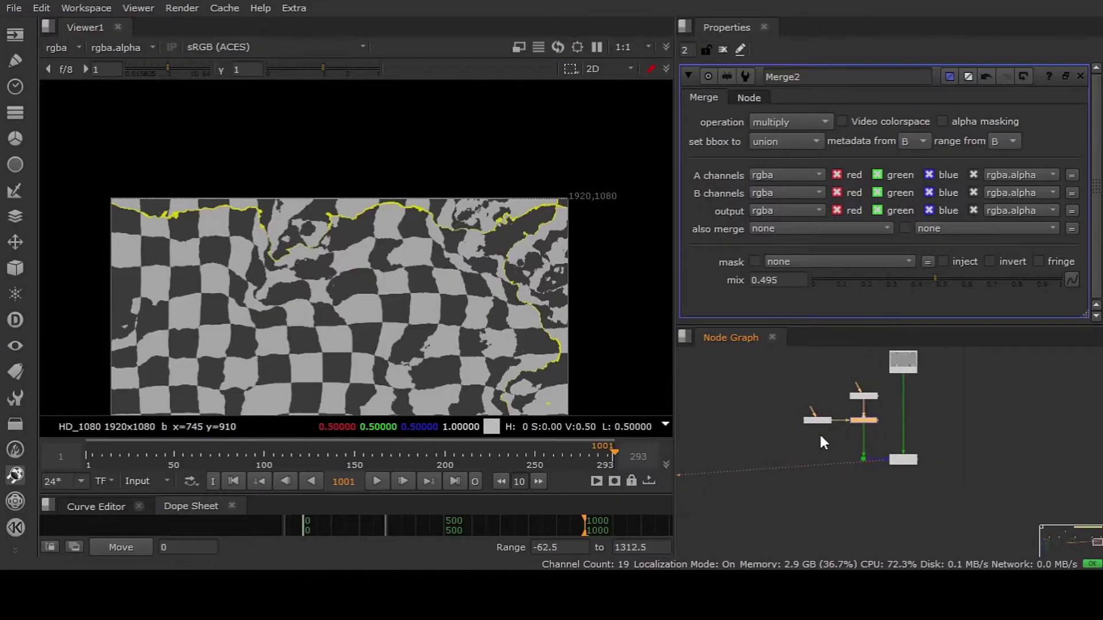
middle_drag(821, 442, 857, 447)
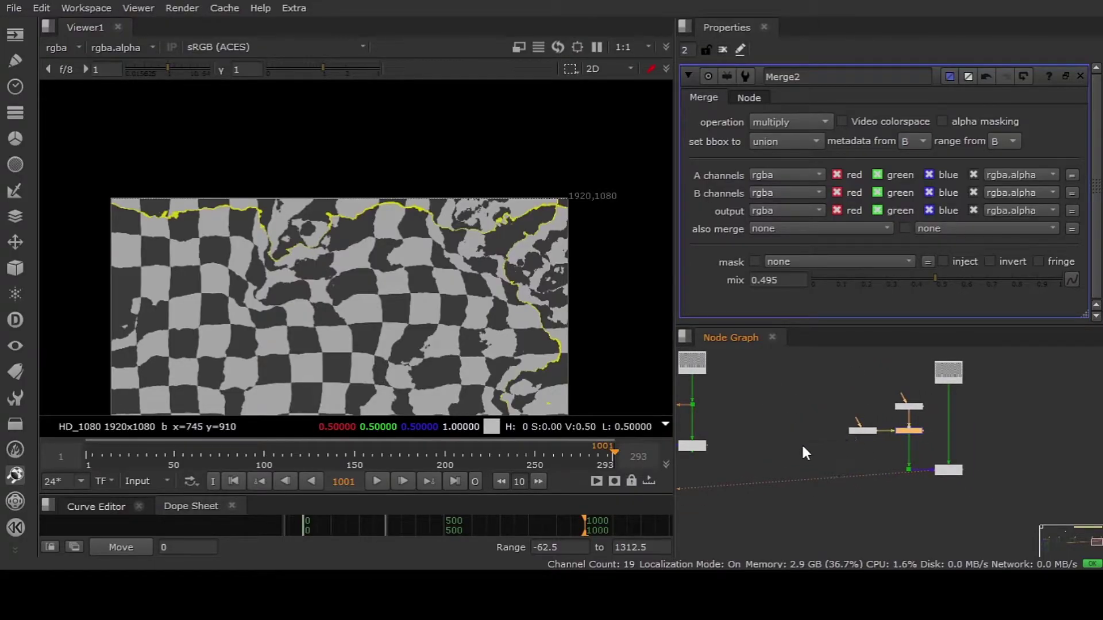
scroll(739, 399, down, 2)
middle_drag(739, 399, 866, 411)
scroll(812, 398, up, 4)
click(813, 377)
key(1)
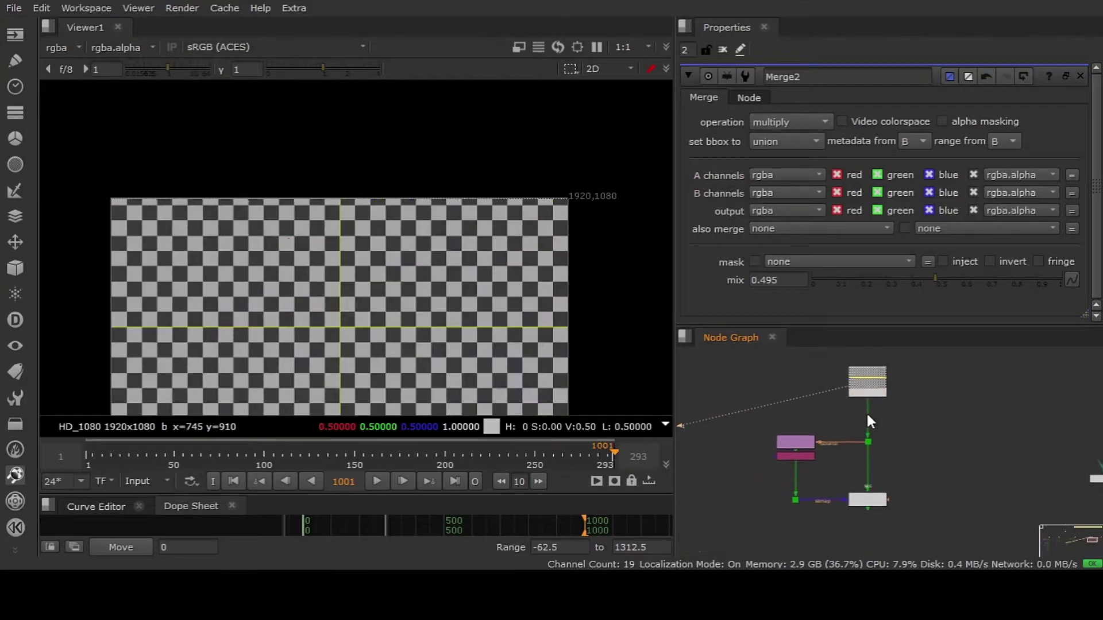
key(f)
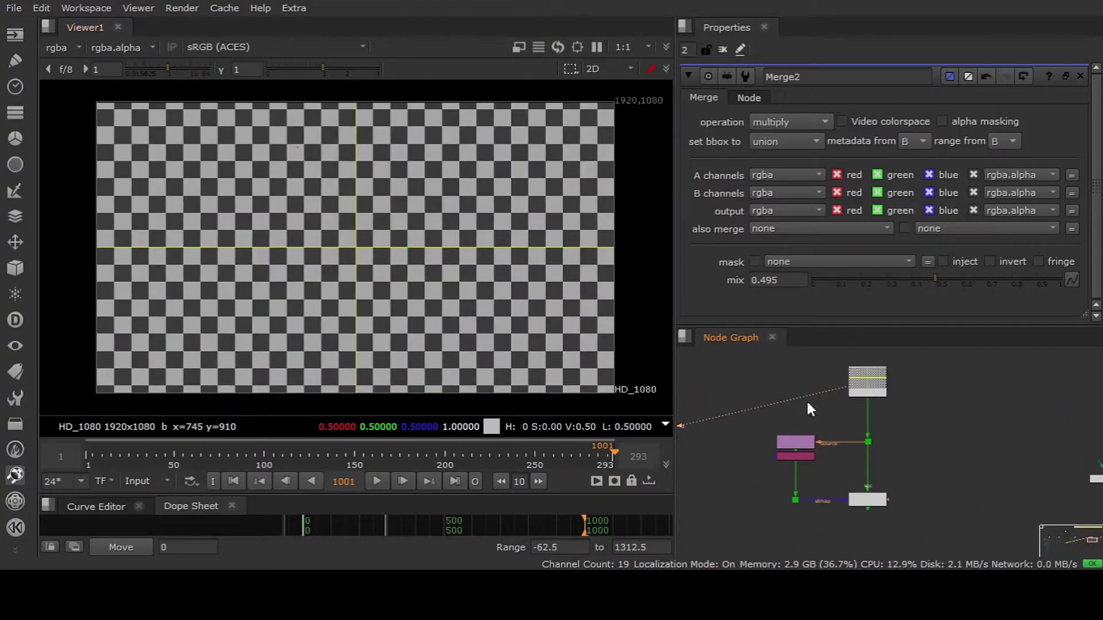
Display LensDistortion1 in the viewer and open its properties, enlarged to show the output settings
scroll(848, 414, up, 3)
middle_drag(806, 462, 847, 413)
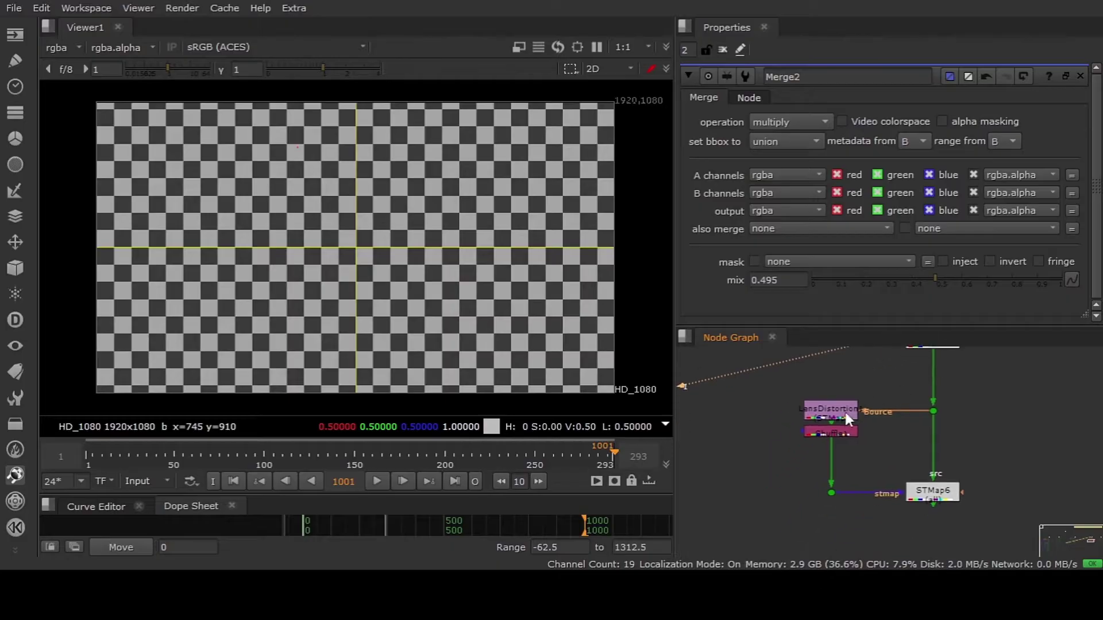
scroll(845, 414, up, 2)
click(832, 415)
key(1)
double_click(832, 415)
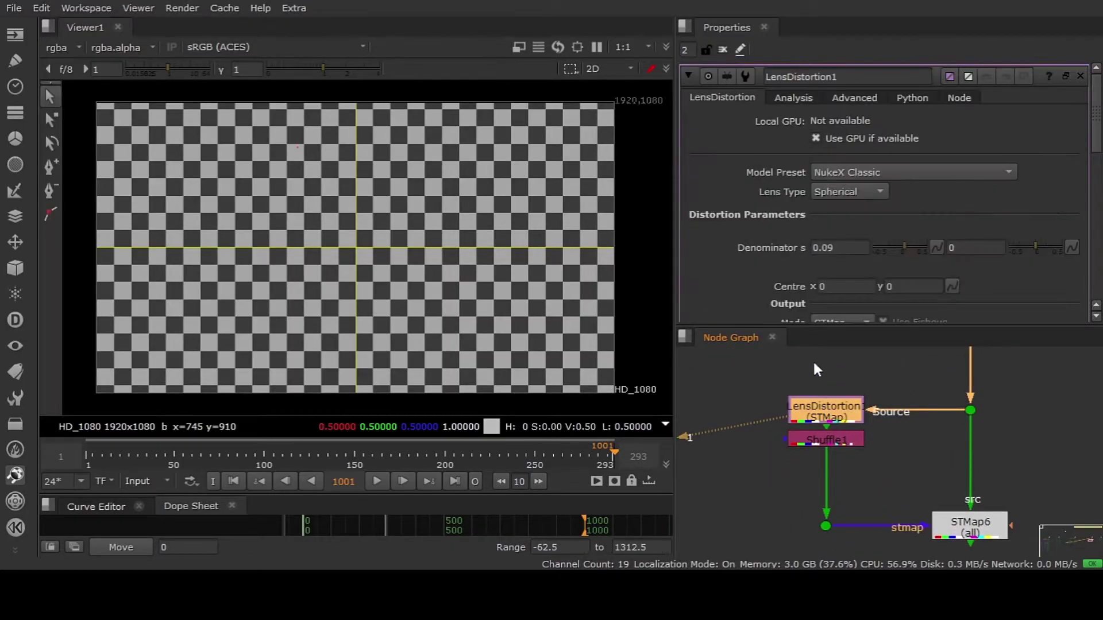
drag(821, 324, 820, 450)
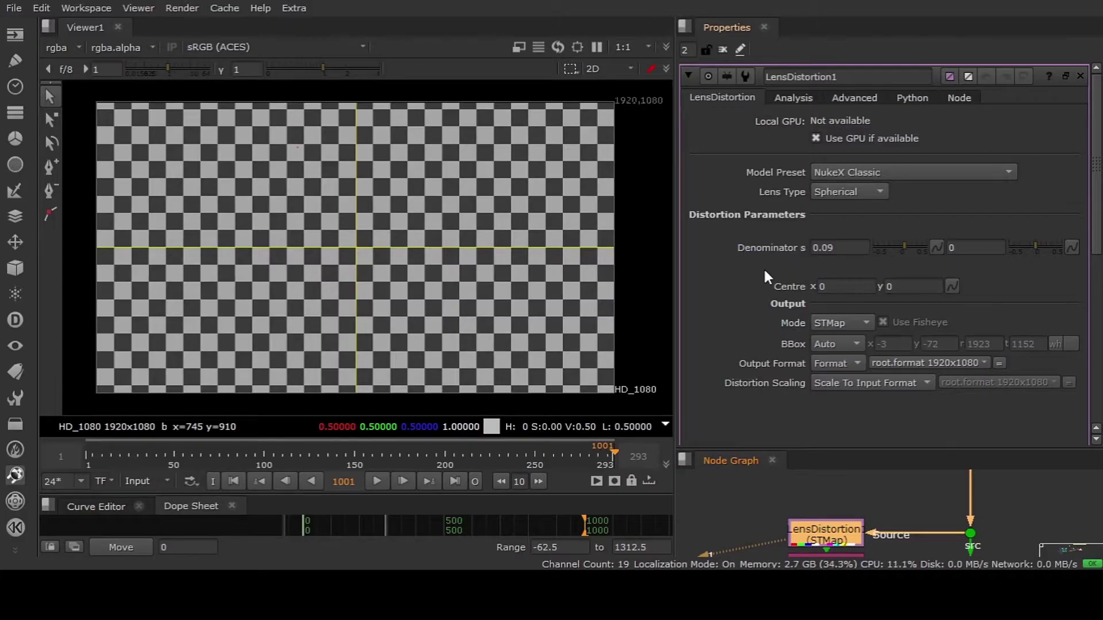
Switch the LensDistortion1 output mode to Undistort, then Redistort, and back to STMap
scroll(759, 284, down, 1)
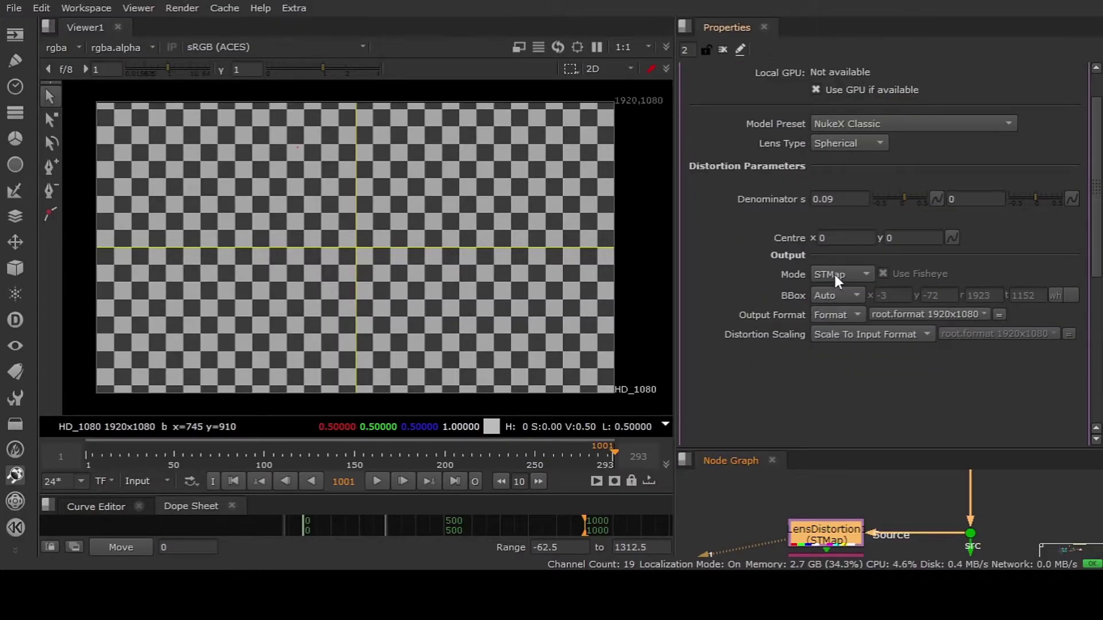
click(851, 293)
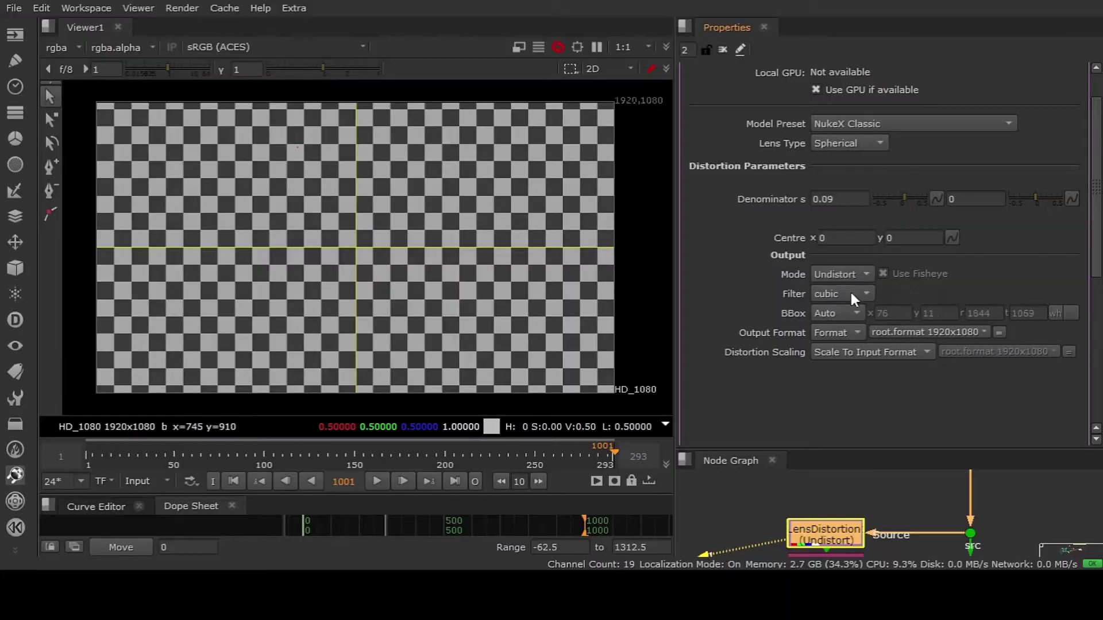
click(845, 276)
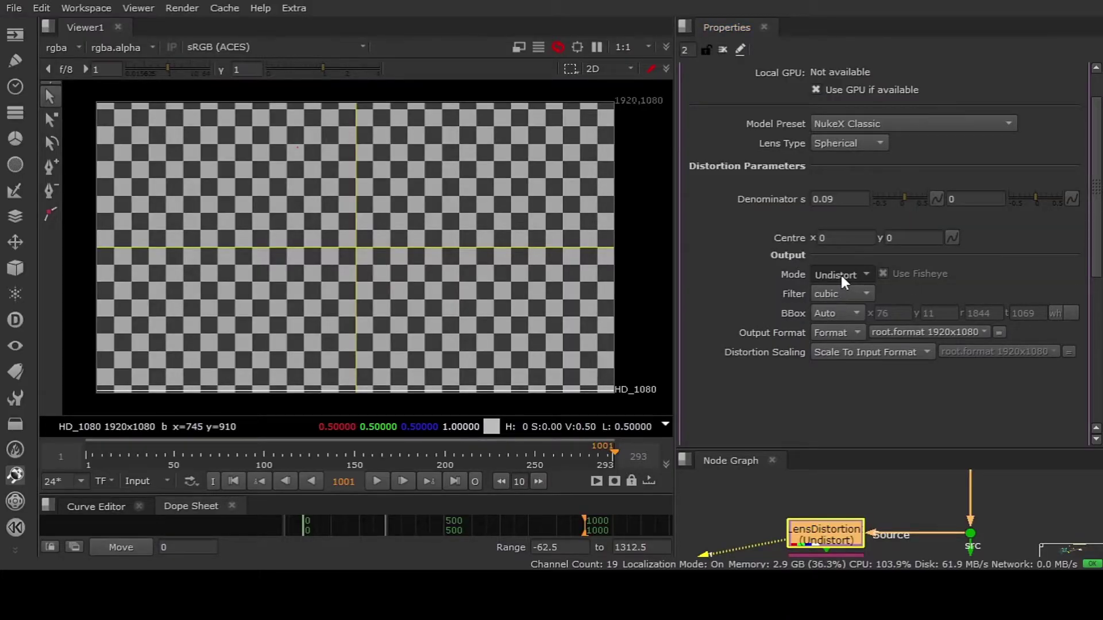
click(837, 278)
click(848, 293)
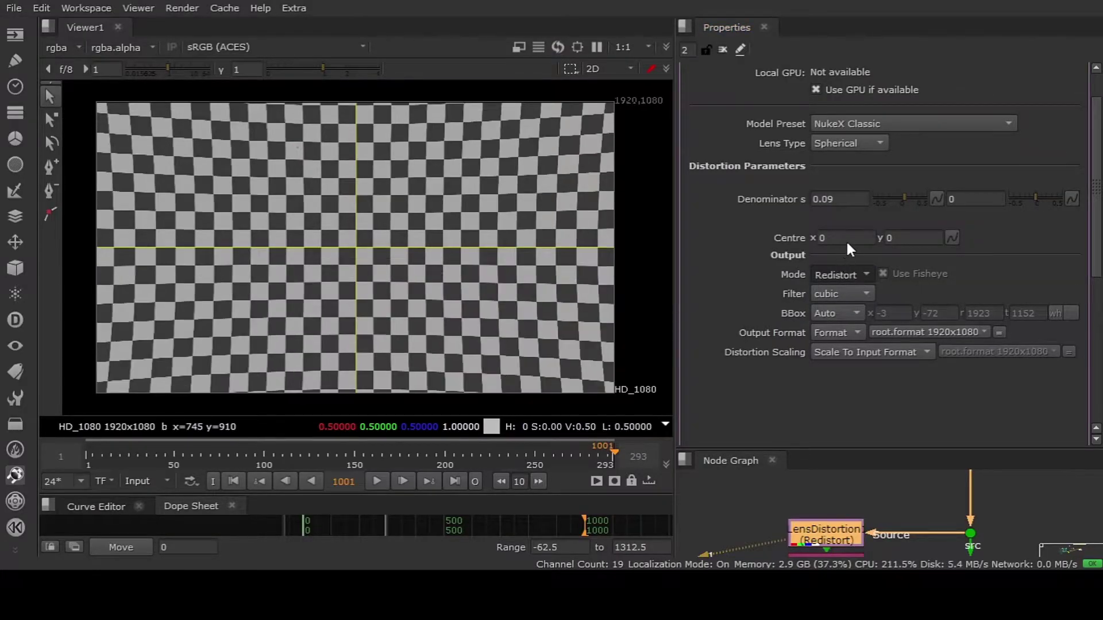
click(847, 243)
drag(850, 448, 854, 314)
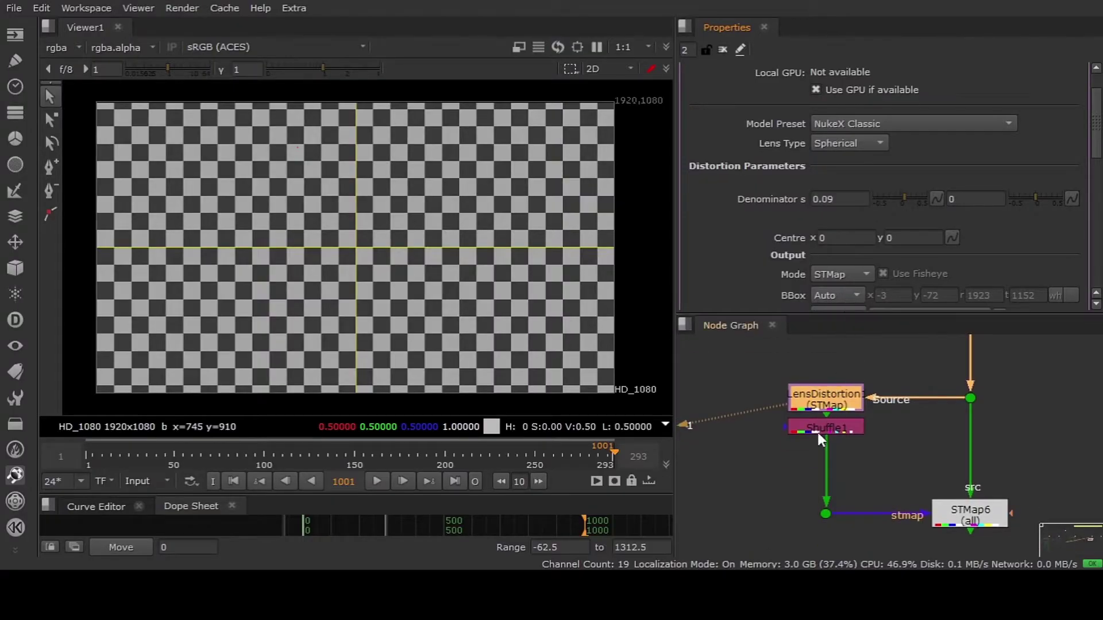
Show the motion layer of LensDistortion1 in the viewer
middle_drag(820, 405, 823, 378)
click(55, 45)
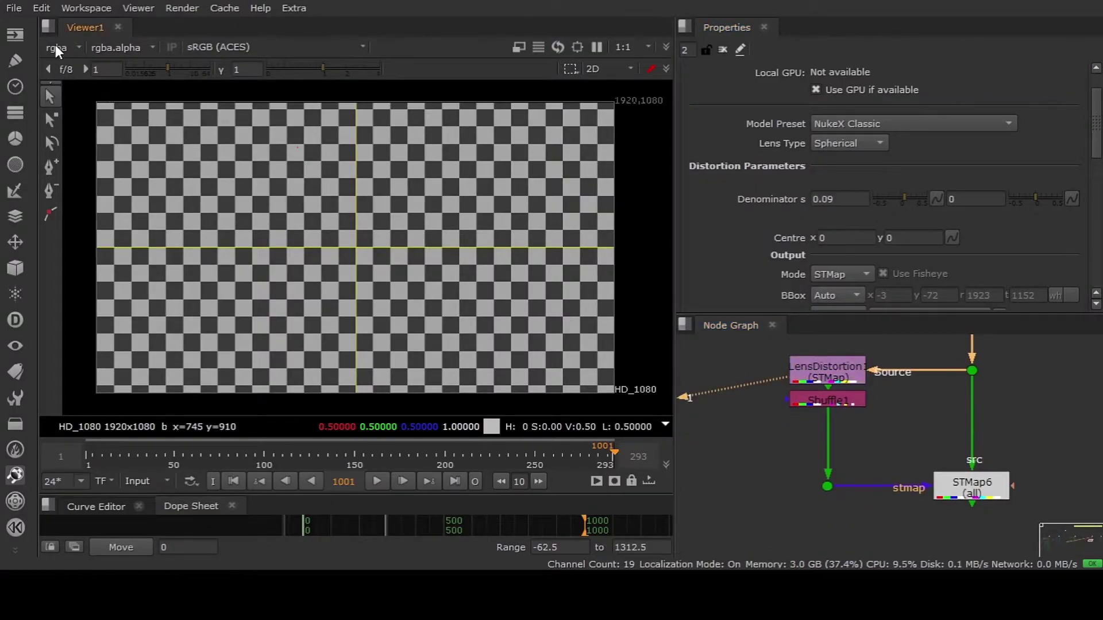
click(67, 125)
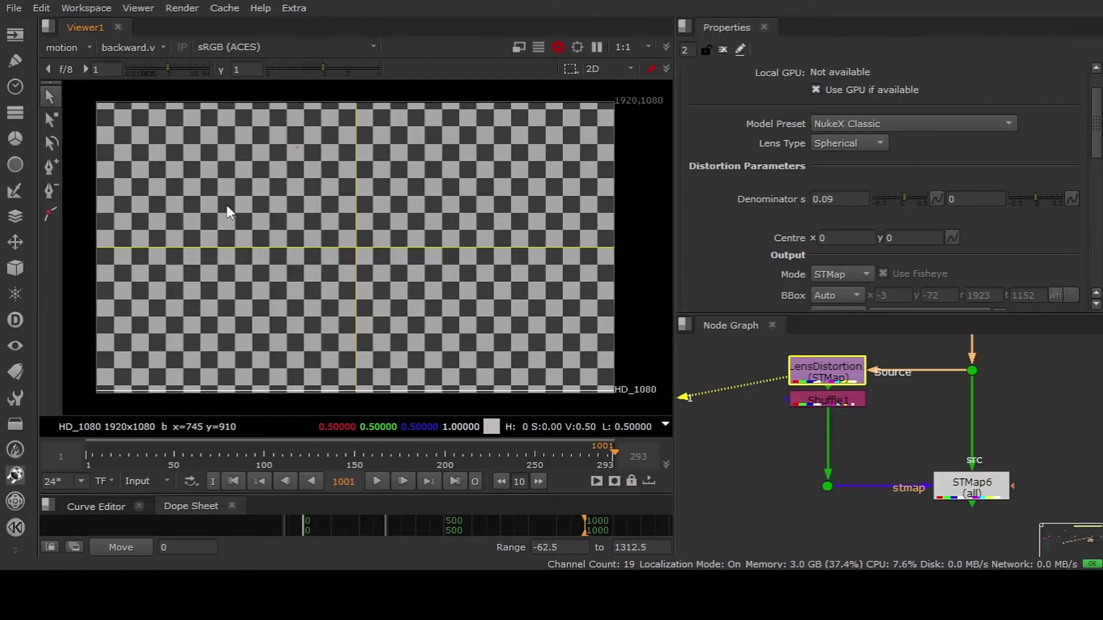
Inspect the red and green channels of the motion layer, and return the viewer to the rgba layer
drag(132, 132, 542, 375)
key(r)
key(g)
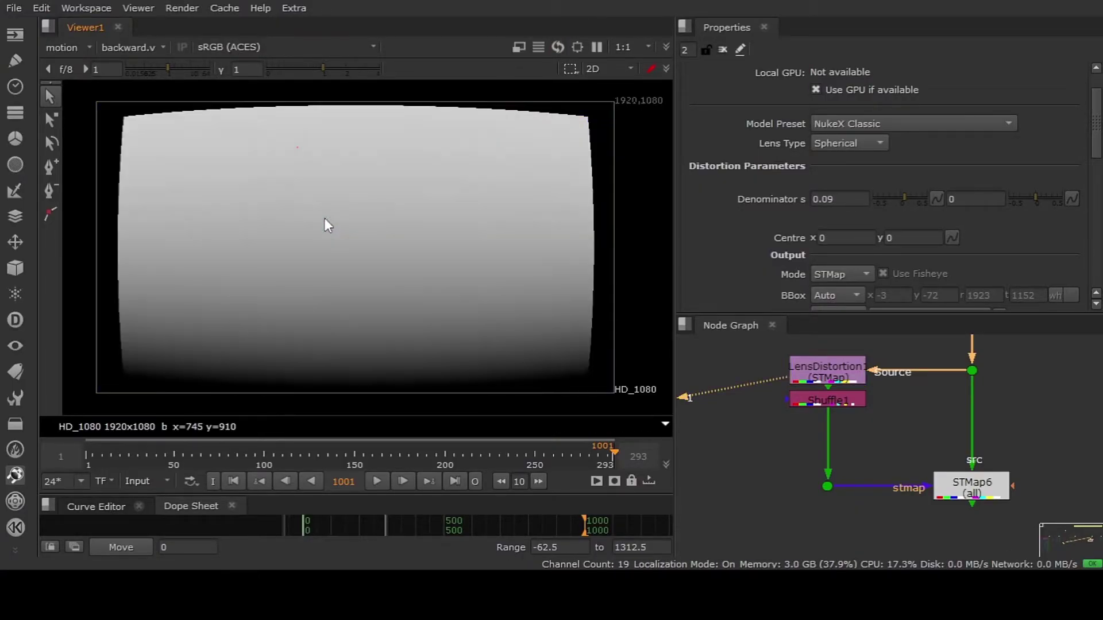
key(g)
key(Page_Up)
Compare Shuffle1, the undistorted checkerboard and STMap6 in the viewer, toggling STMap6 off and on
drag(821, 401, 821, 411)
key(1)
middle_drag(887, 452, 897, 401)
click(935, 384)
key(1)
click(929, 462)
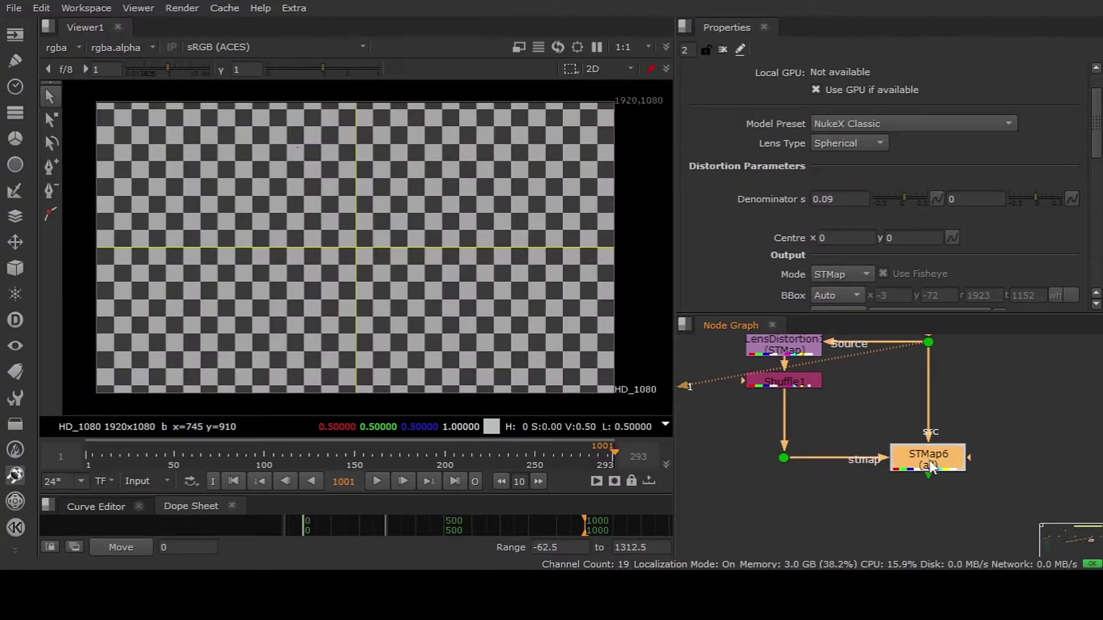
key(1)
scroll(859, 413, down, 2)
key(d)
key(d)
Display Shuffle1, STMap6 and LensDistortion1 in the viewer in turn
drag(982, 455, 803, 510)
drag(911, 478, 911, 506)
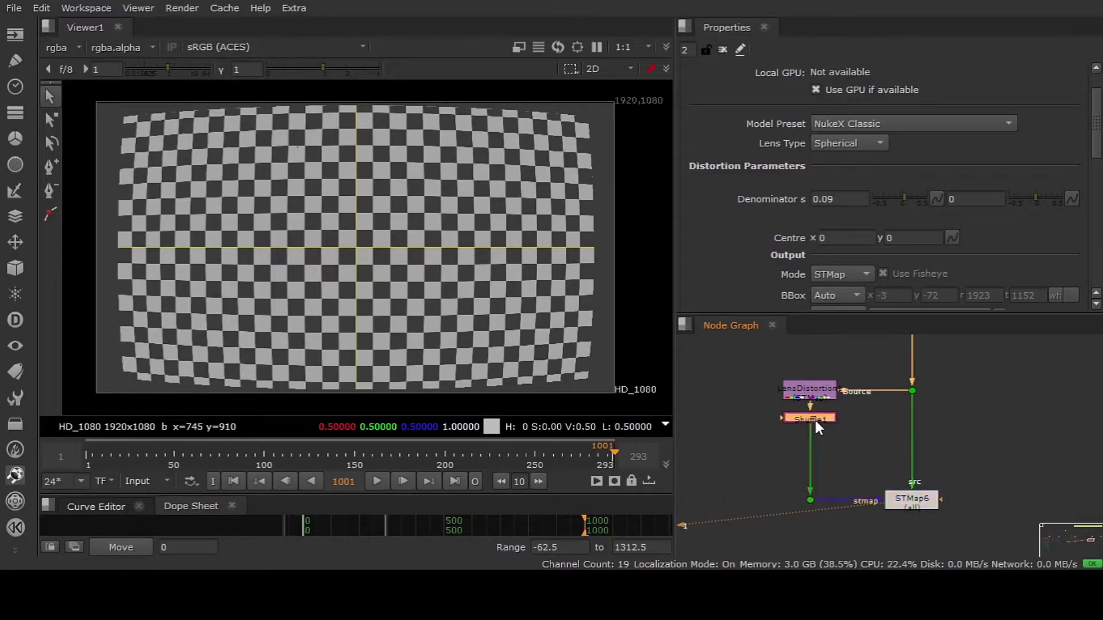
middle_drag(780, 433, 798, 422)
drag(789, 422, 865, 446)
drag(830, 400, 830, 408)
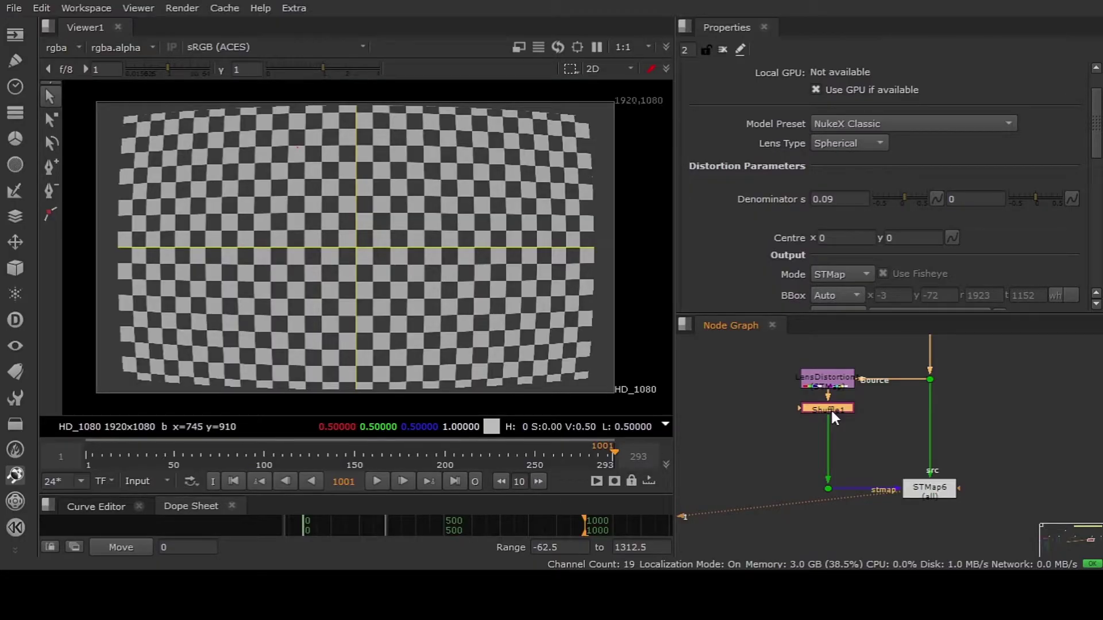
key(1)
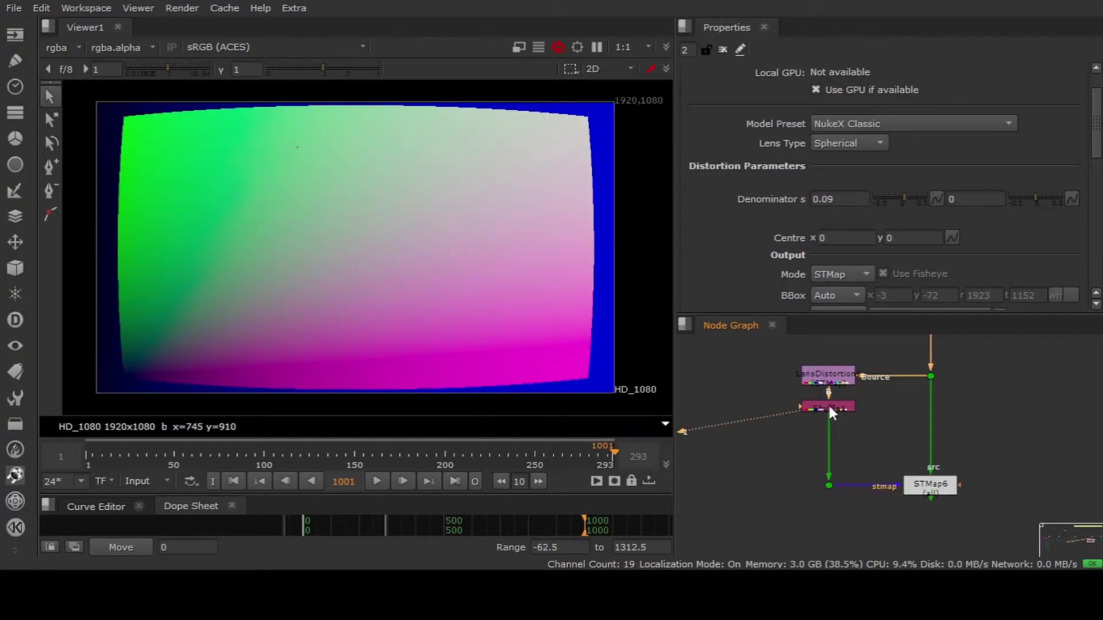
click(933, 488)
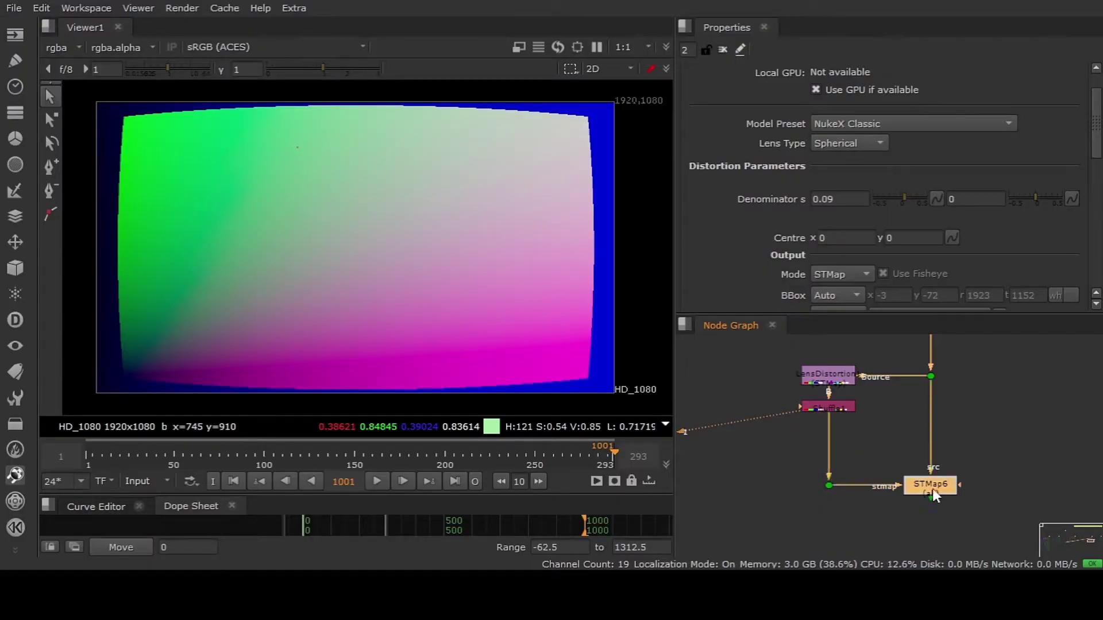
key(1)
click(877, 426)
key(1)
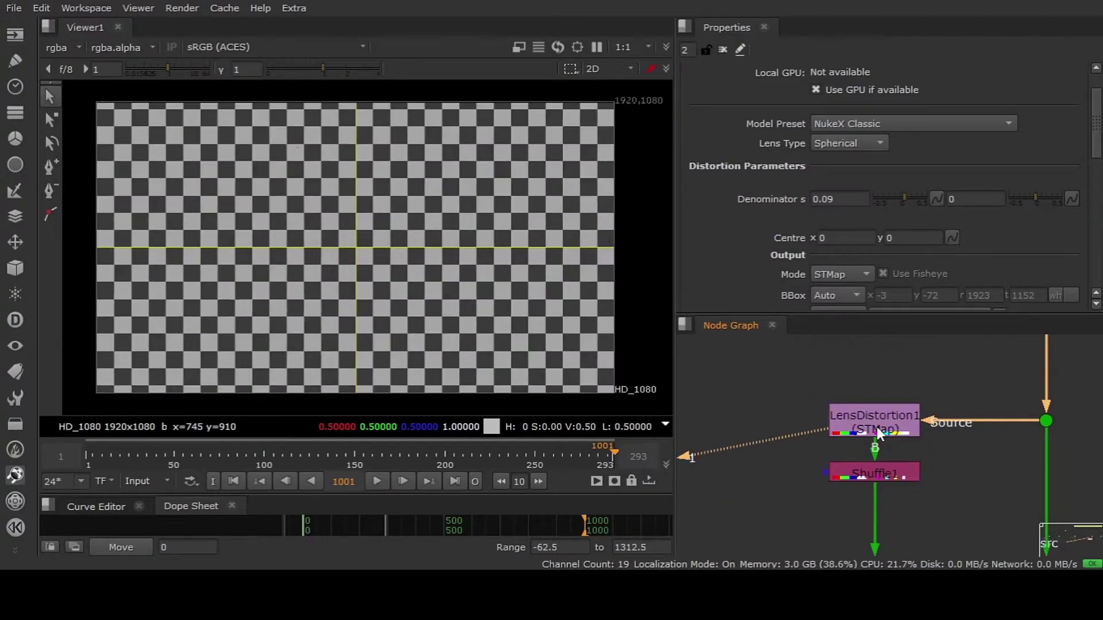
Add a SmartVector node beside LensDistortion1 and connect its Source input to CheckerBoard2
middle_drag(810, 439, 851, 453)
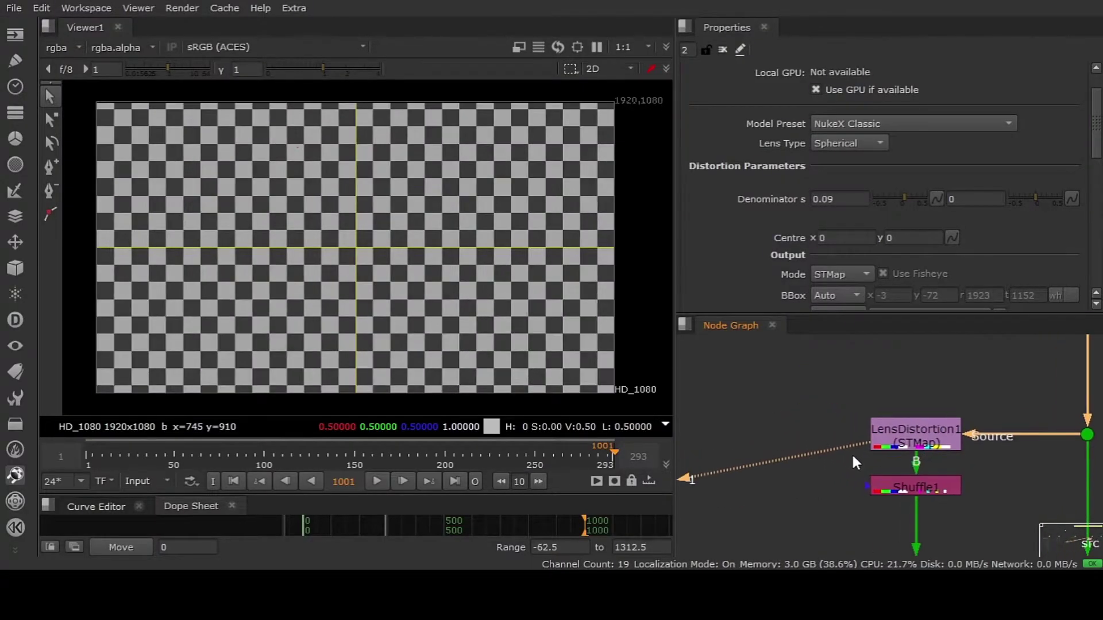
key(Tab)
key(Return)
drag(812, 424, 788, 406)
scroll(789, 407, down, 3)
middle_drag(788, 407, 828, 431)
scroll(830, 432, up, 2)
drag(832, 433, 1069, 359)
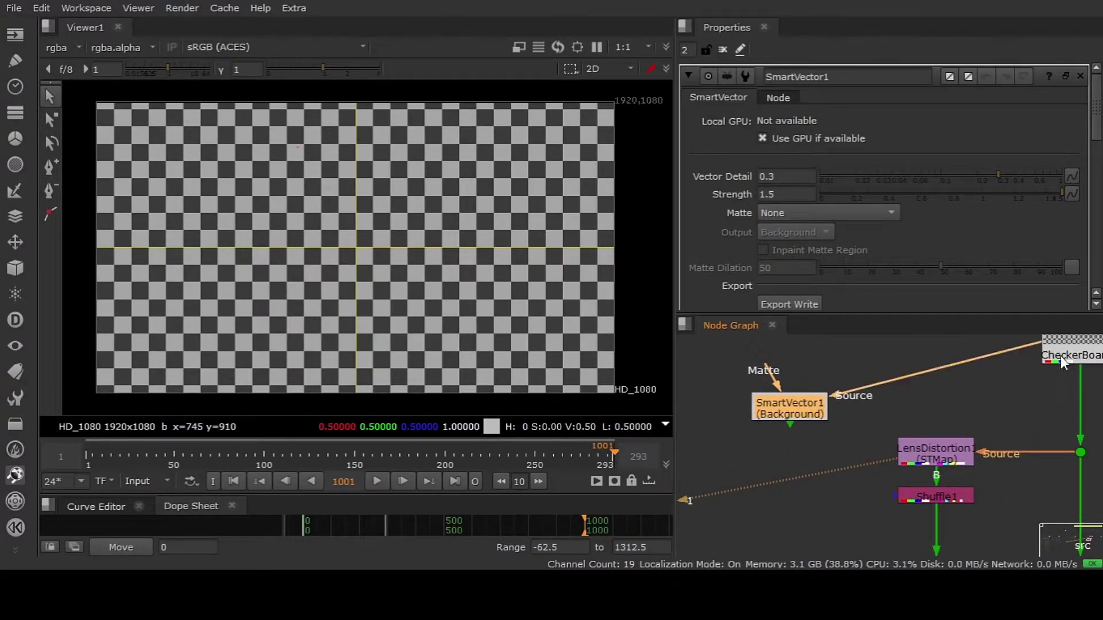
Display SmartVector1 in the viewer and add a VectorDistort node below it
drag(781, 409, 797, 419)
key(1)
middle_drag(769, 459, 805, 427)
click(839, 389)
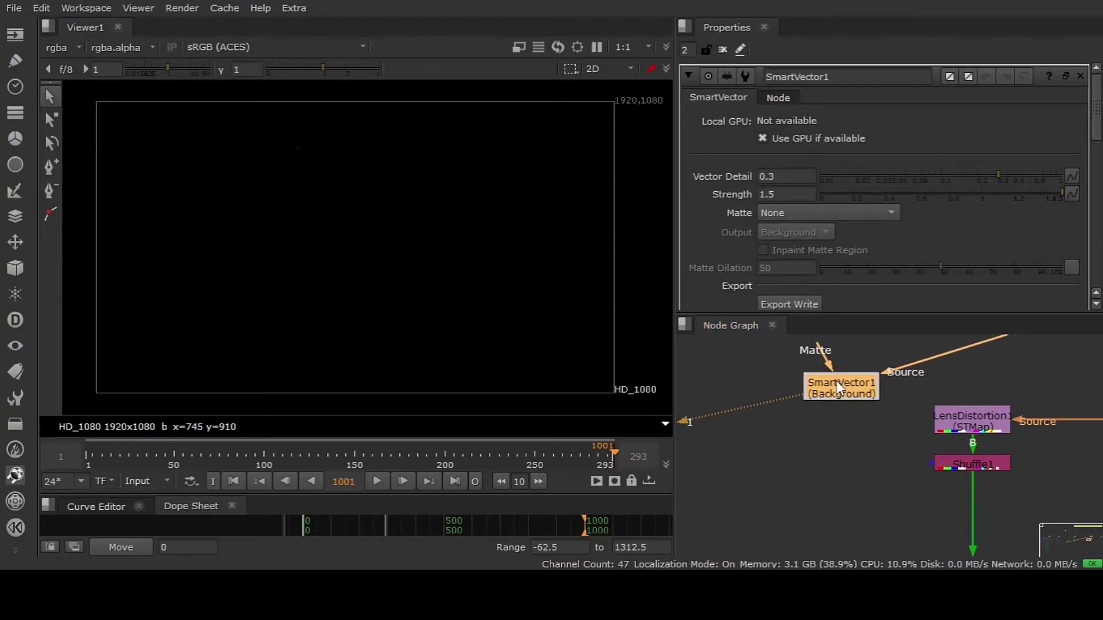
key(Tab)
key(Return)
drag(841, 434, 807, 425)
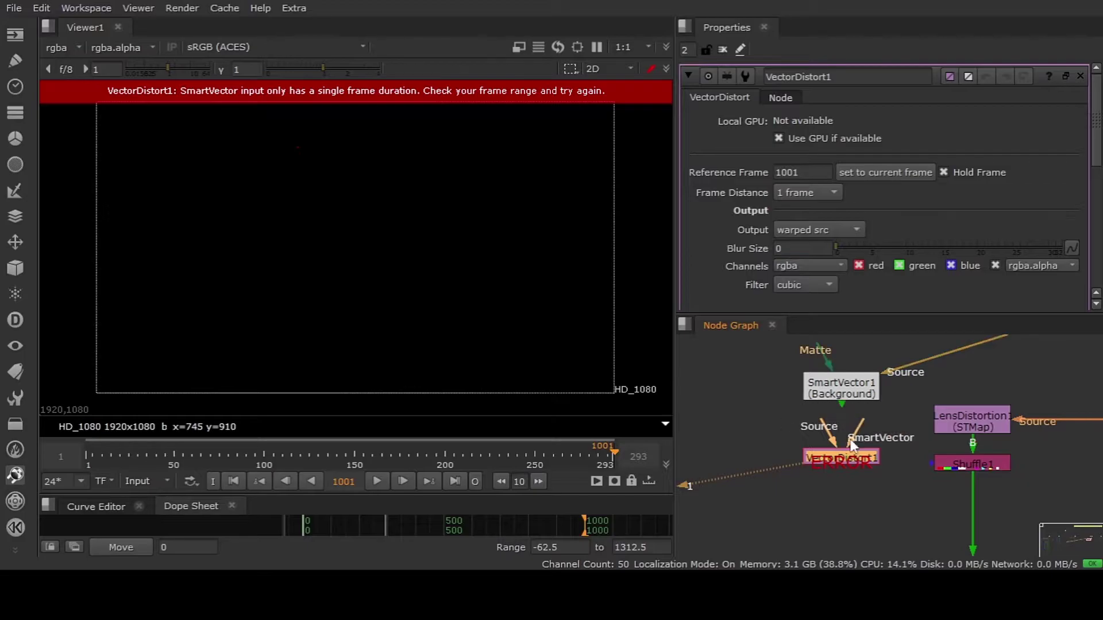
drag(843, 457, 828, 463)
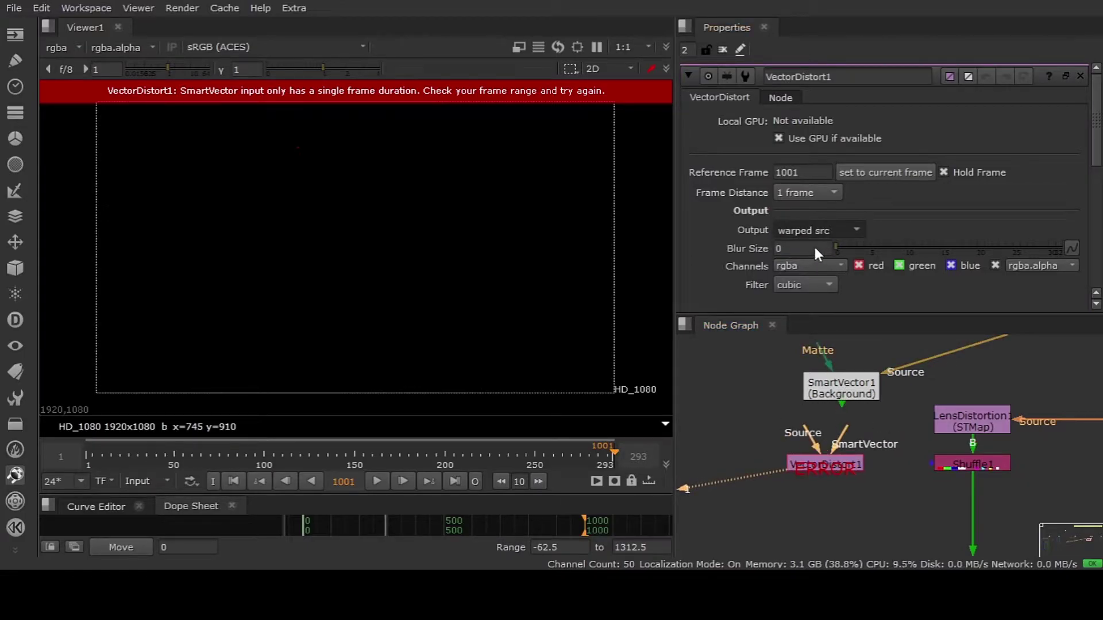
Set the Output of VectorDistort1 to st-map
click(814, 230)
click(801, 229)
scroll(832, 422, down, 3)
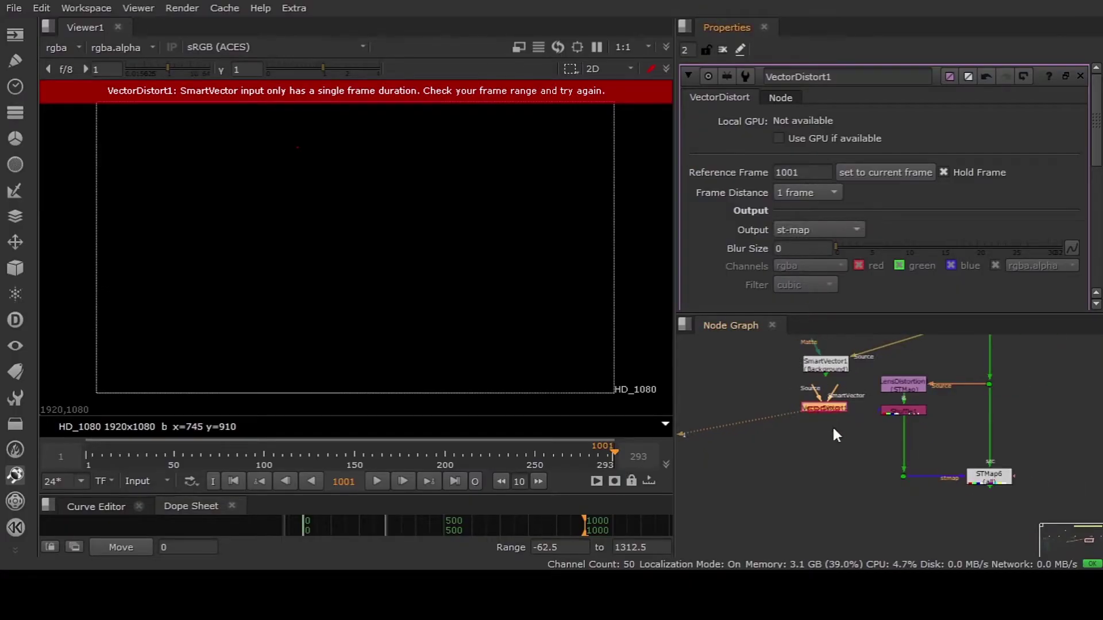
Connect the SmartVector input of VectorDistort1 to SmartVector1 and the stmap input of STMap6 to VectorDistort1
drag(922, 477, 830, 362)
scroll(827, 410, up, 3)
scroll(836, 424, down, 1)
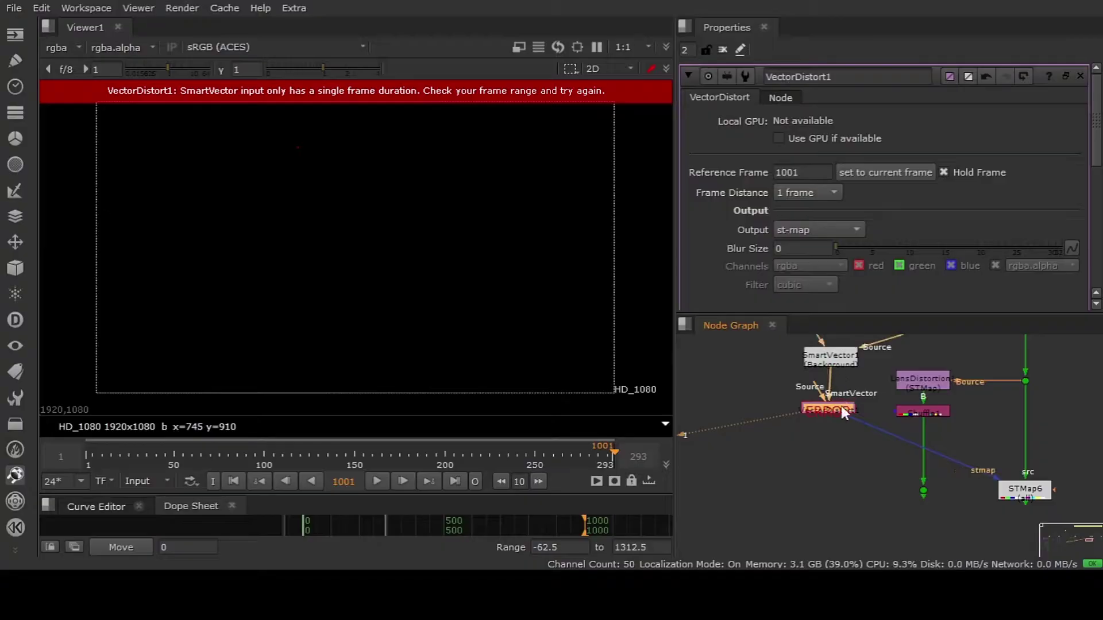
Reconnect the stmap input of STMap6 to the dot below Shuffle1
drag(866, 426, 923, 491)
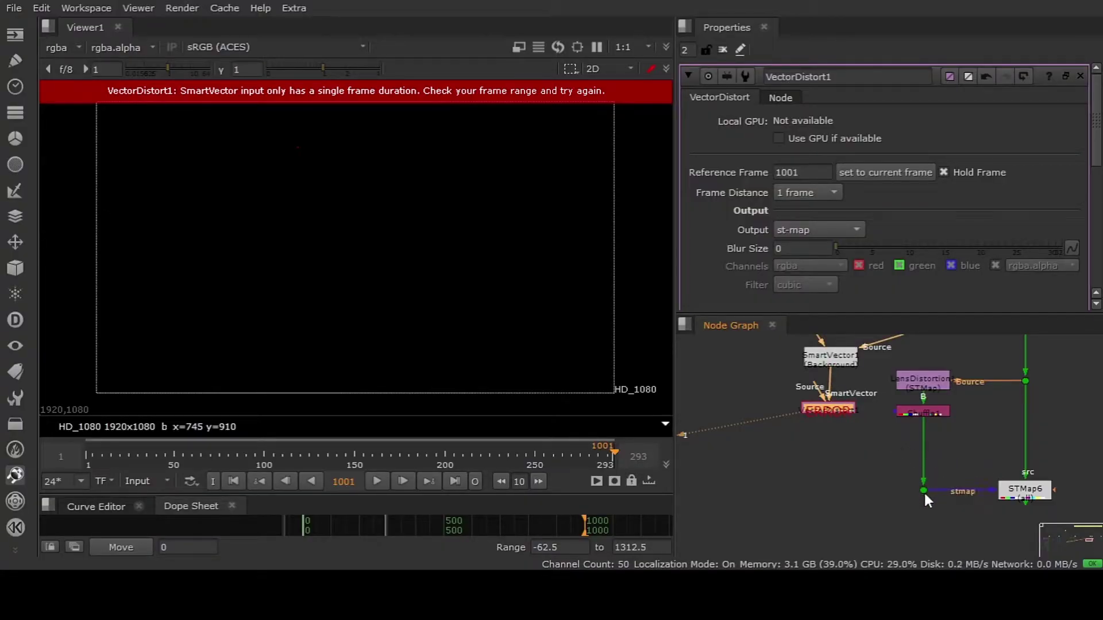
scroll(833, 409, down, 2)
scroll(833, 409, up, 2)
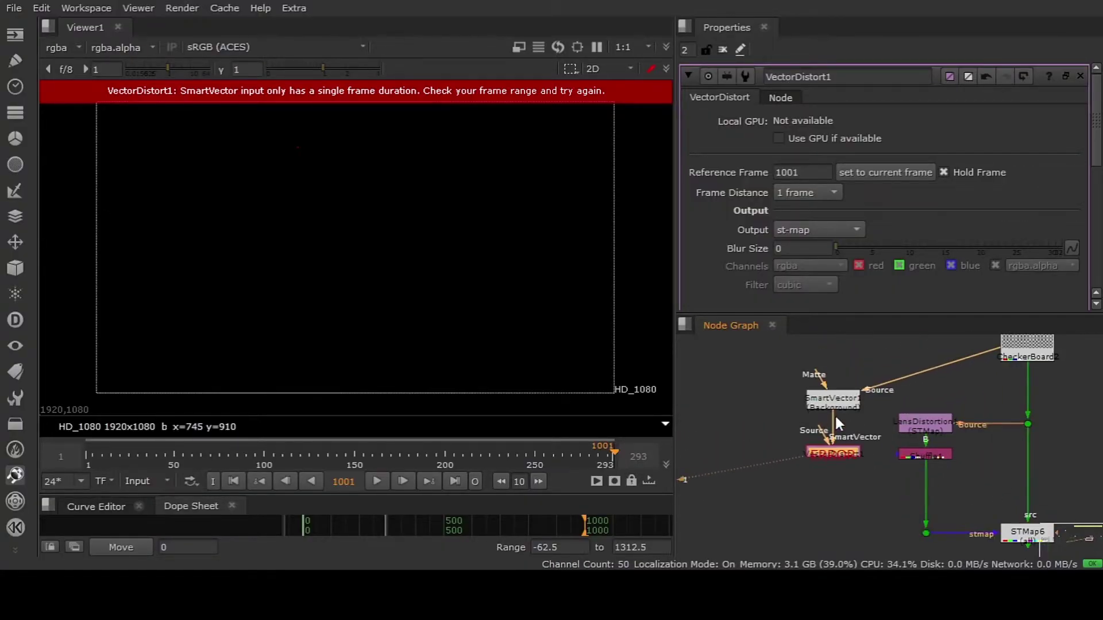
drag(789, 378, 873, 506)
mouse_move(847, 403)
mouse_down()
mouse_move(846, 382)
mouse_move(836, 391)
mouse_up()
click(844, 428)
middle_drag(845, 429, 836, 439)
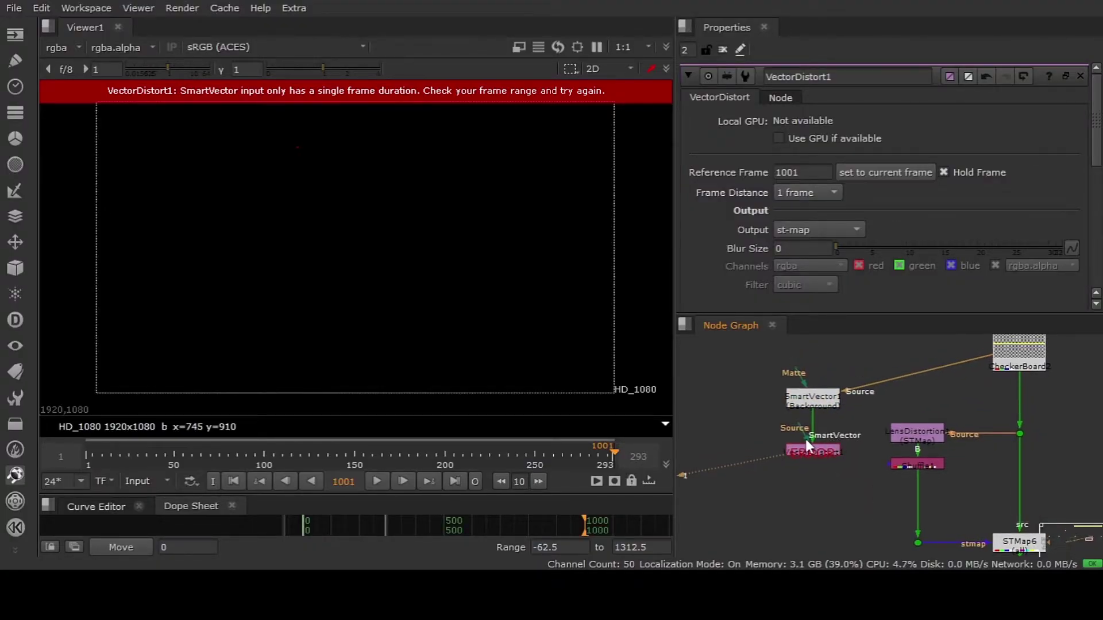
drag(816, 400, 817, 396)
drag(810, 453, 817, 446)
scroll(815, 399, up, 4)
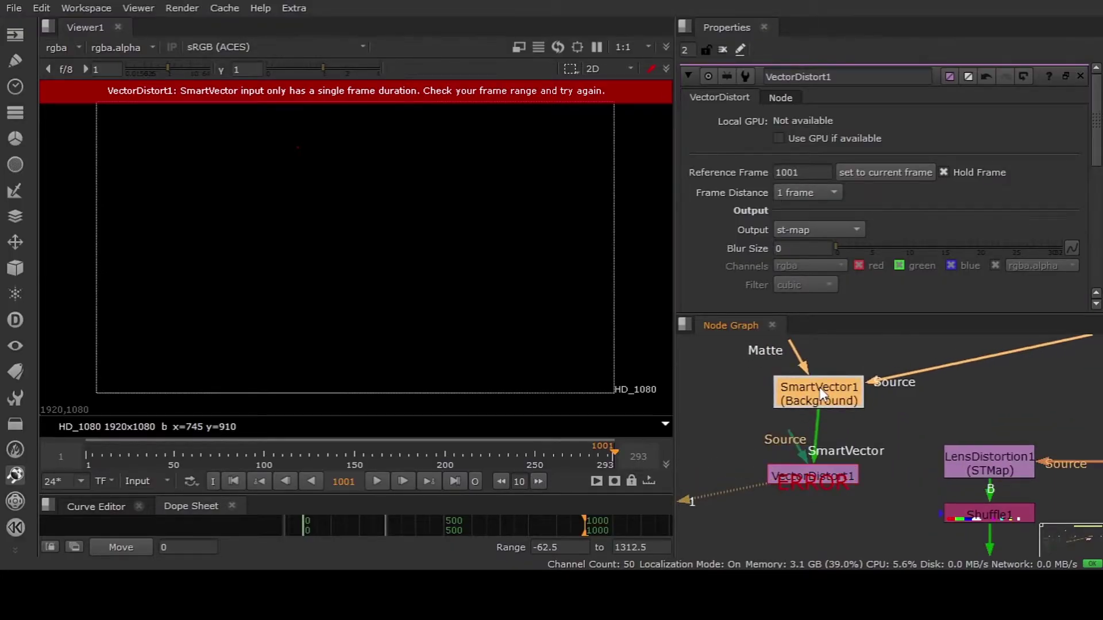
scroll(813, 464, down, 5)
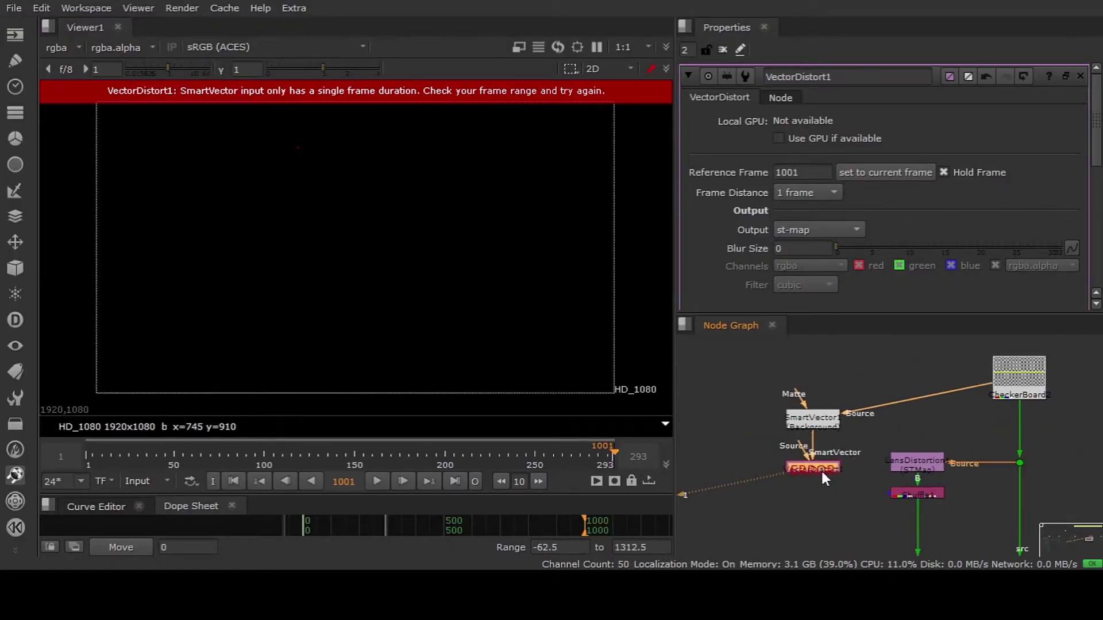
scroll(821, 476, down, 1)
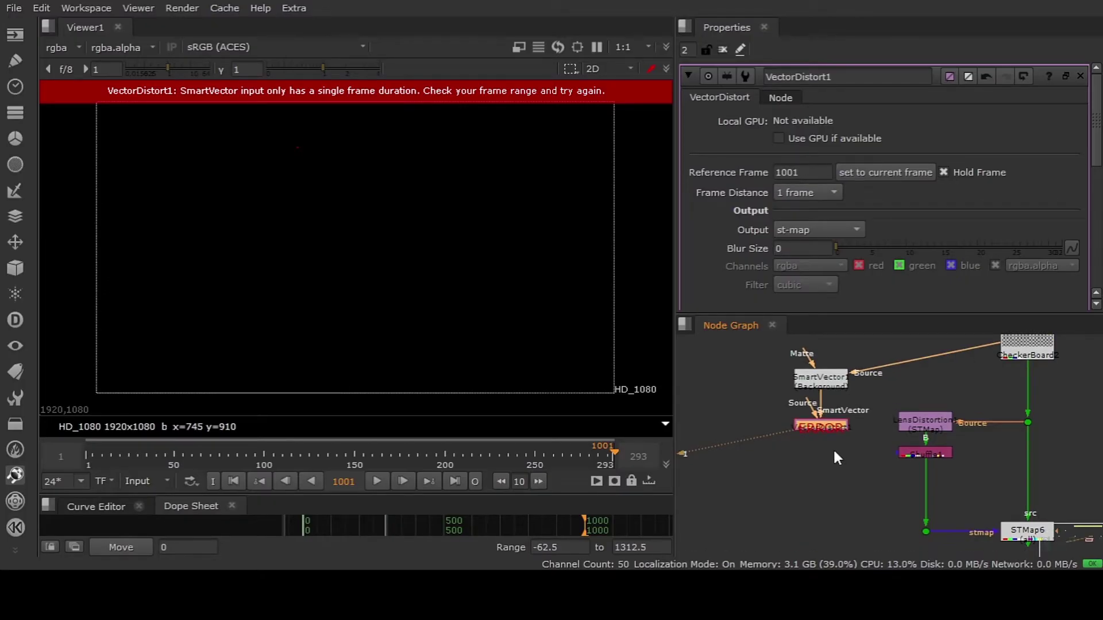
drag(764, 358, 864, 461)
drag(825, 379, 816, 416)
Close all open node properties and enlarge the node graph area around the portrait setup
scroll(841, 419, down, 3)
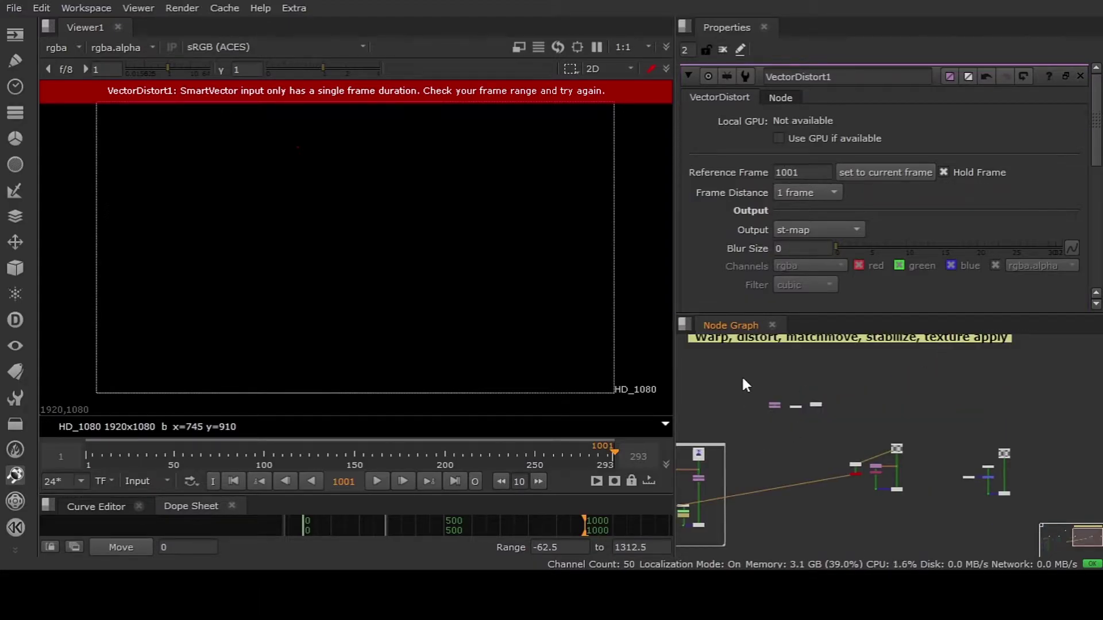
middle_drag(709, 348, 723, 392)
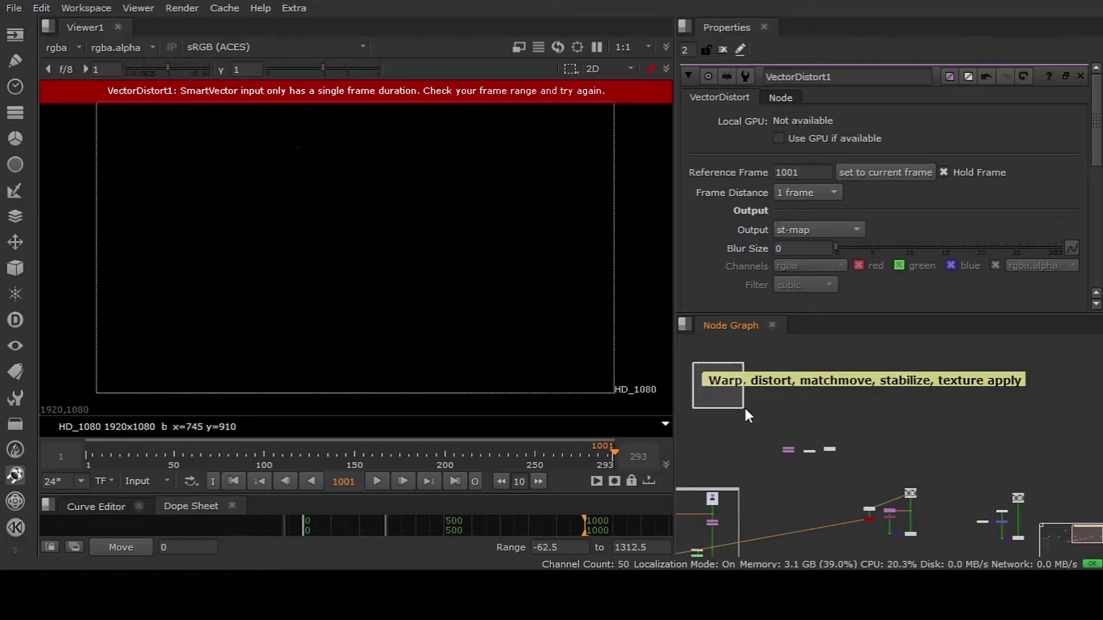
scroll(801, 472, down, 2)
scroll(804, 465, up, 5)
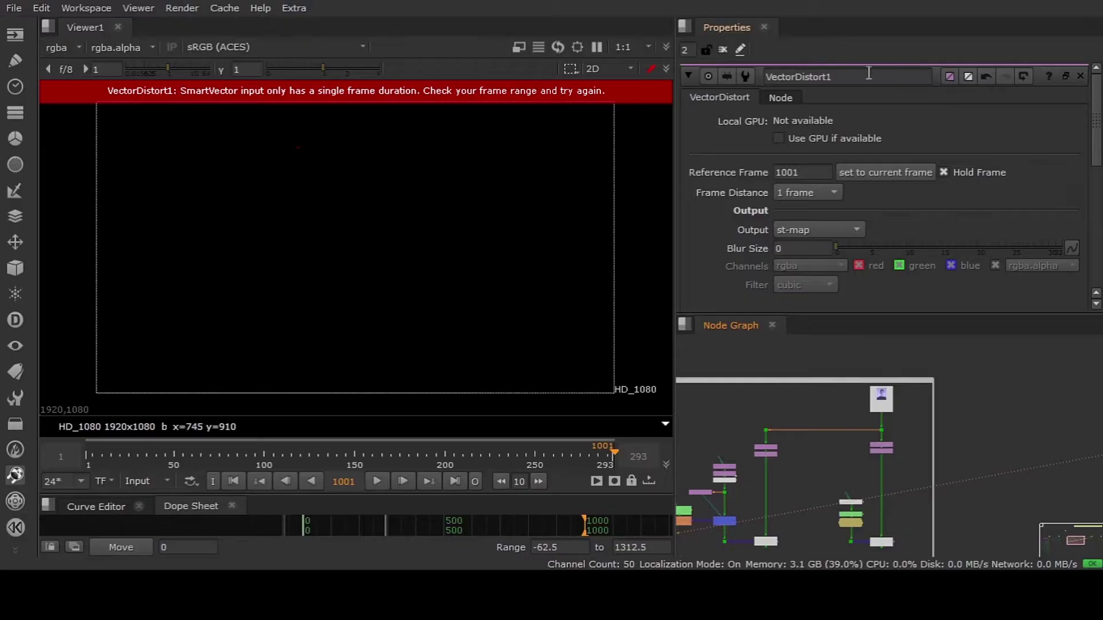
click(723, 49)
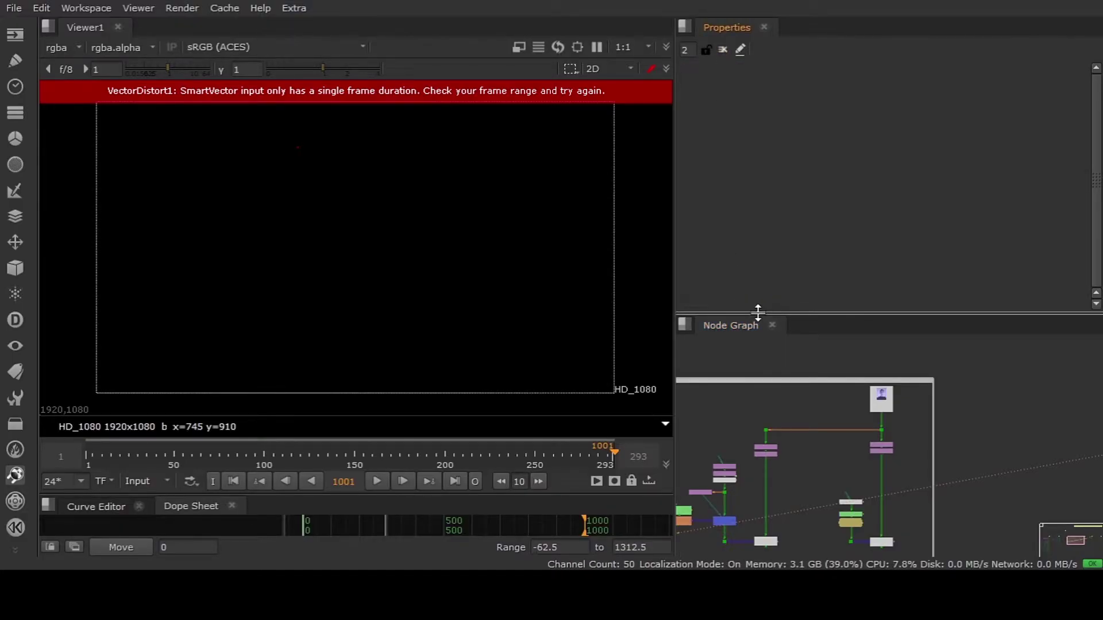
drag(761, 313, 769, 219)
Display the Read1 portrait and its Reformat1 result in the viewer, each fitted to the frame
scroll(846, 332, up, 5)
click(873, 301)
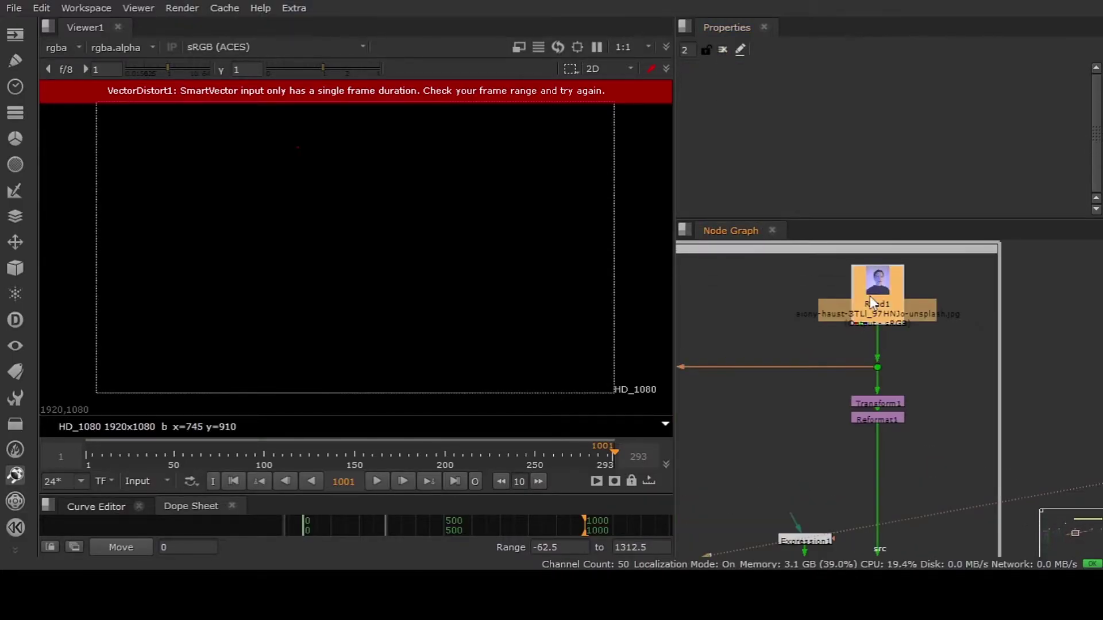
key(1)
key(f)
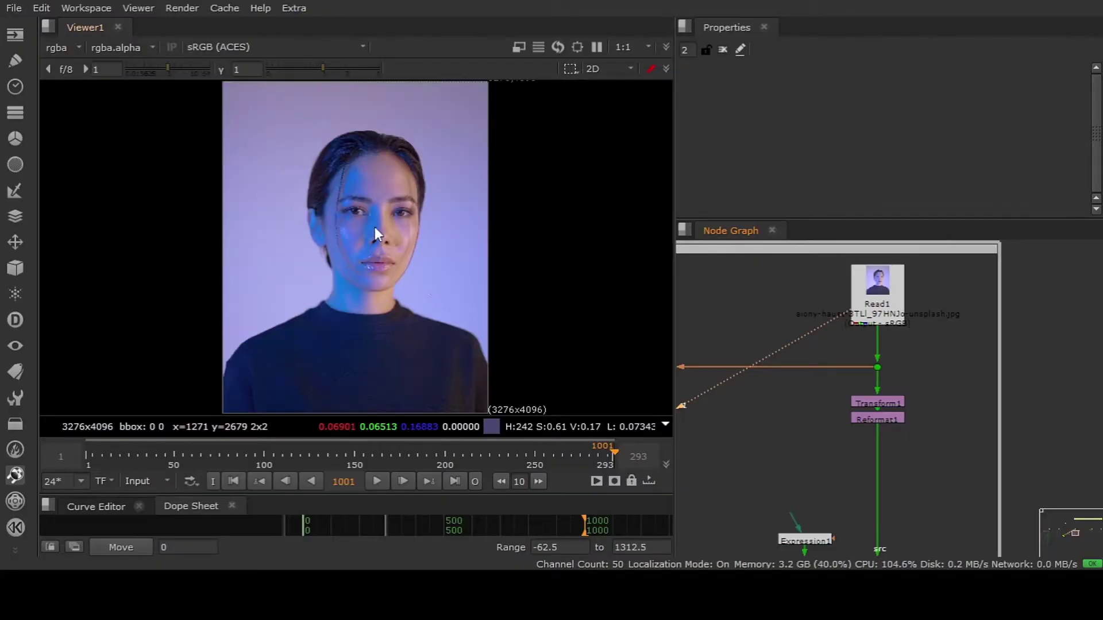
click(873, 421)
key(1)
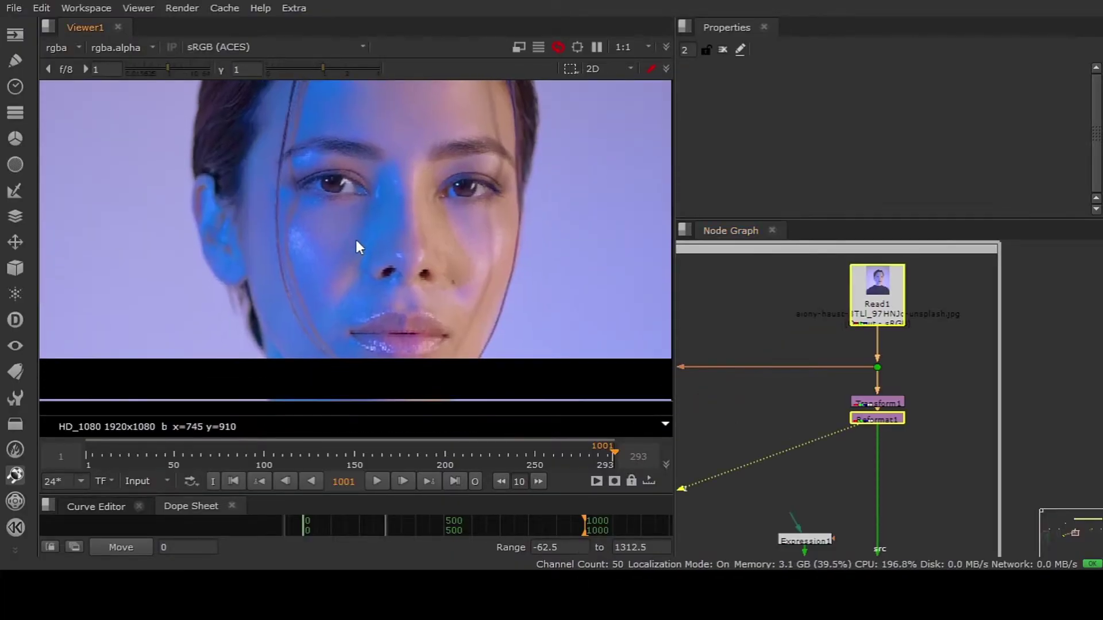
key(f)
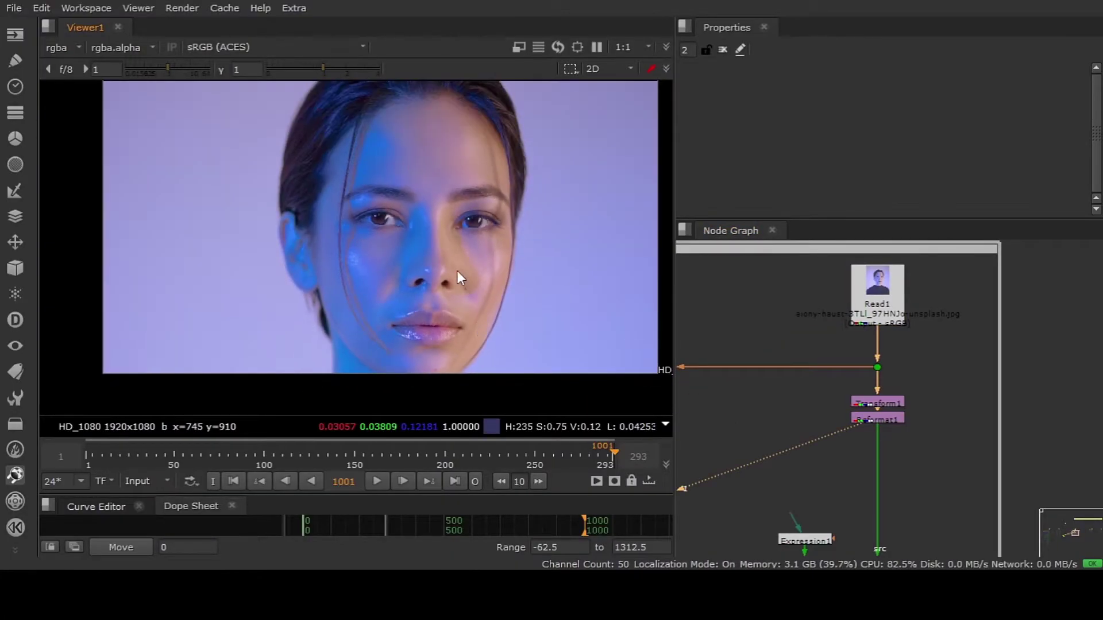
Display the Expression1 UV map and the RotoPaint1 result of the portrait setup in the viewer
scroll(802, 401, down, 3)
middle_drag(802, 402, 829, 346)
scroll(831, 373, up, 3)
scroll(836, 397, up, 2)
click(838, 350)
key(1)
scroll(826, 379, up, 1)
drag(861, 402, 863, 385)
key(1)
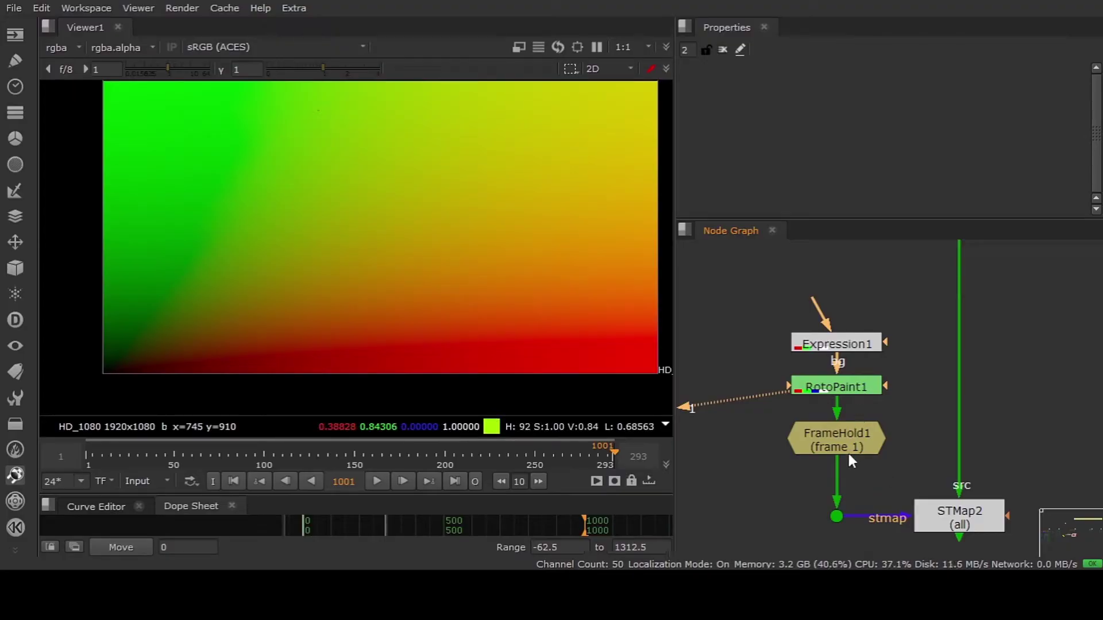
Display STMap2 at frame 1 and toggle it off and on repeatedly to compare the face with and without the warp
click(946, 527)
key(1)
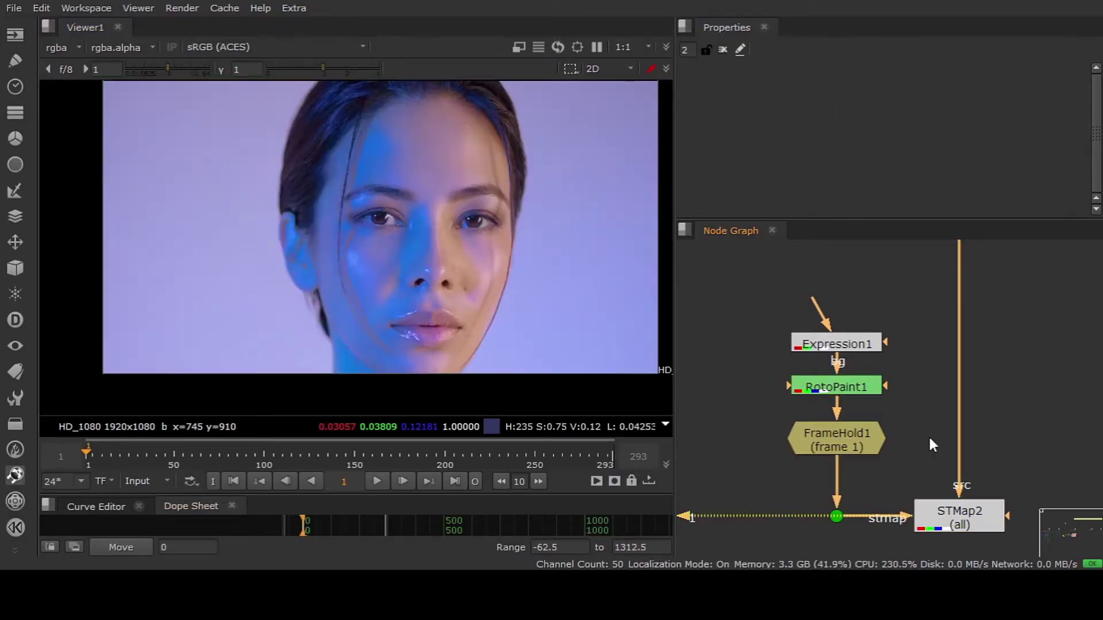
click(946, 509)
key(d)
key(d)
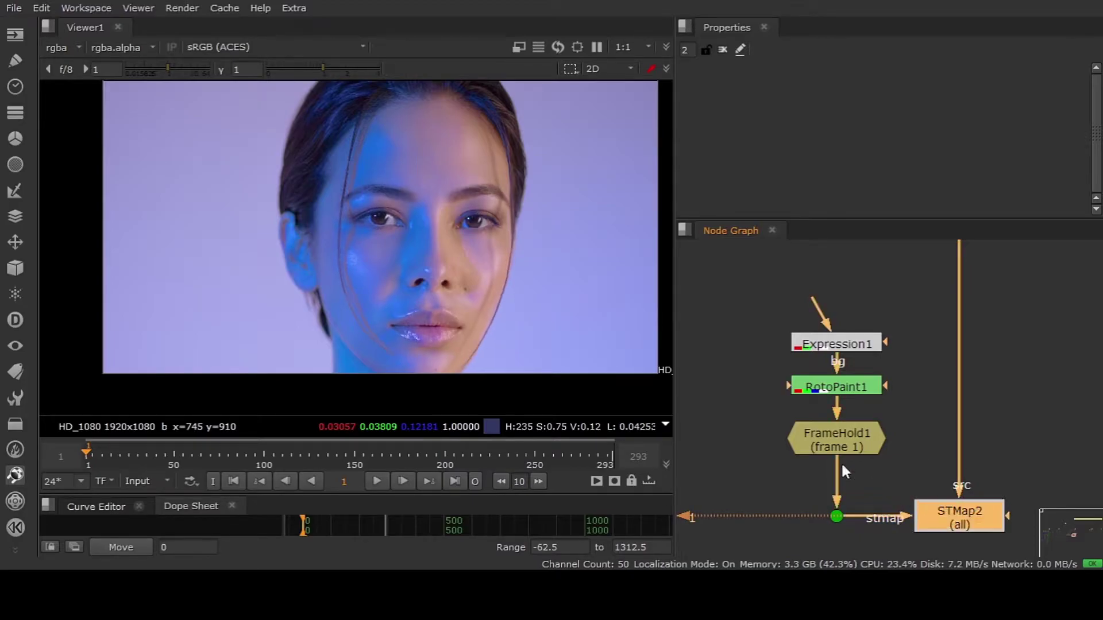
scroll(458, 261, up, 3)
key(d)
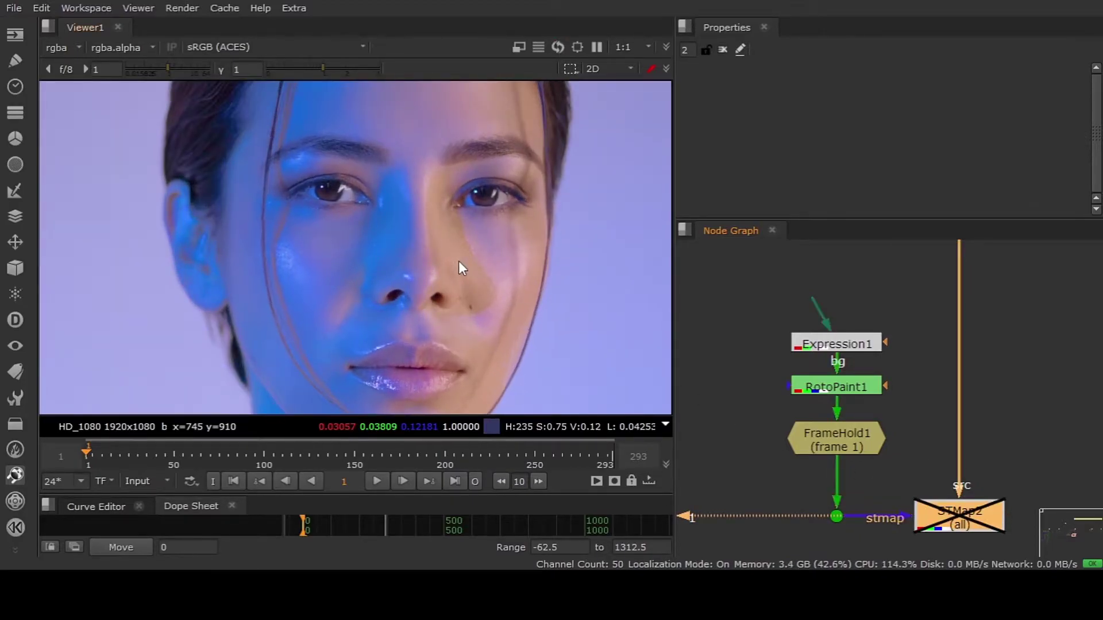
key(d)
key(d)
key(d)
key(d)
key(d)
key(d)
key(d)
key(d)
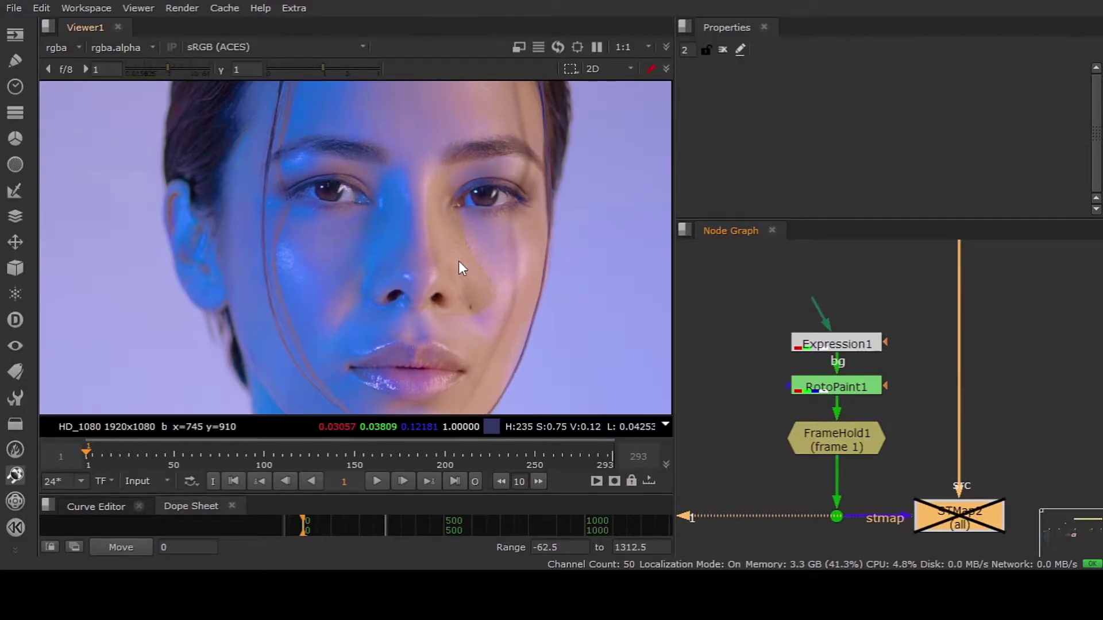
Open the properties of RotoPaint1 above FrameHold1
double_click(841, 358)
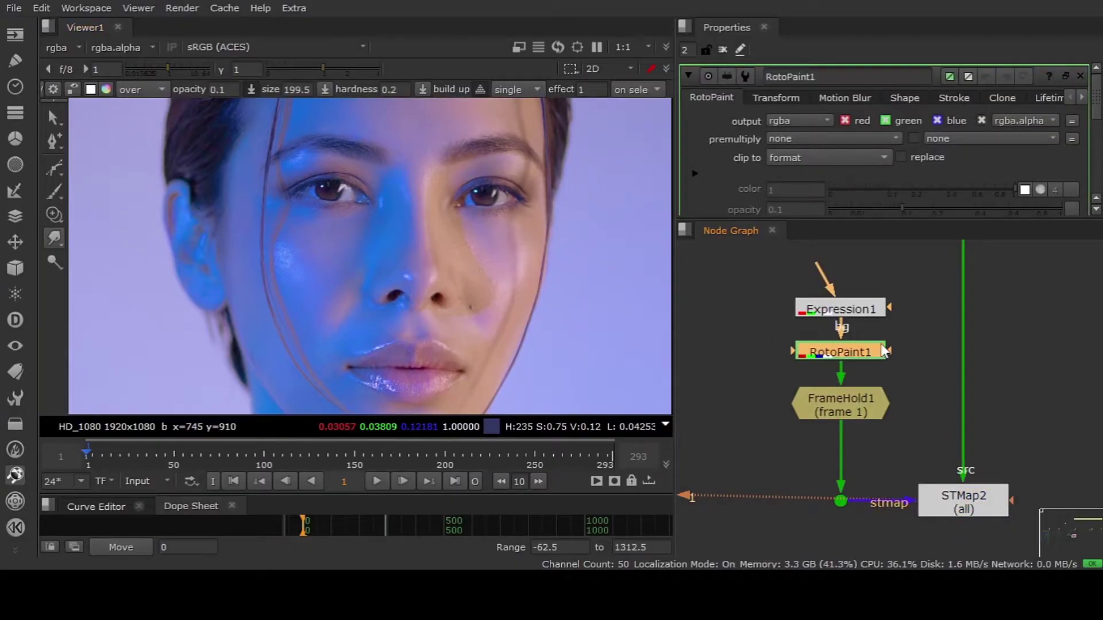
drag(859, 313, 858, 305)
click(852, 348)
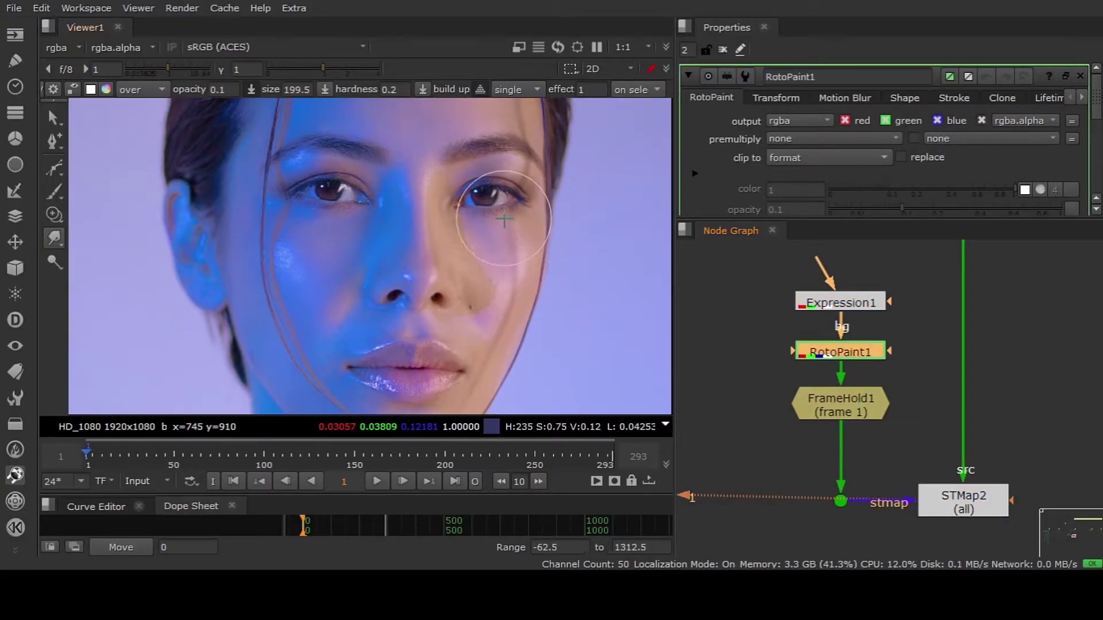
Smear the outer corner of the blue-lit eye in RotoPaint1 with a brush size of 300.5
middle_drag(798, 336, 798, 331)
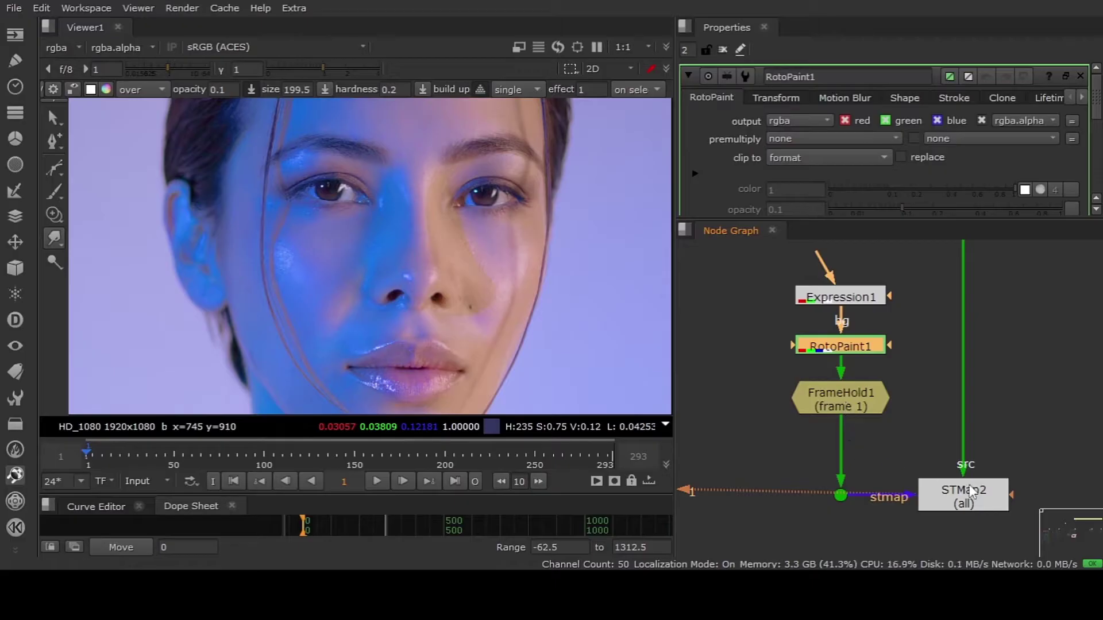
scroll(425, 229, up, 5)
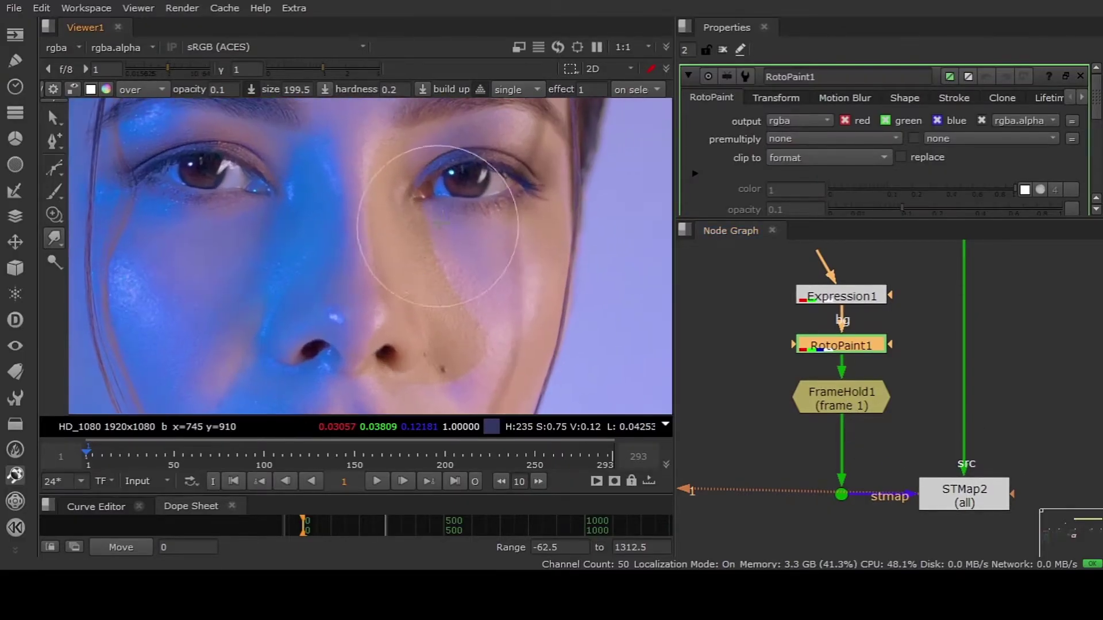
shift+drag(420, 263, 447, 262)
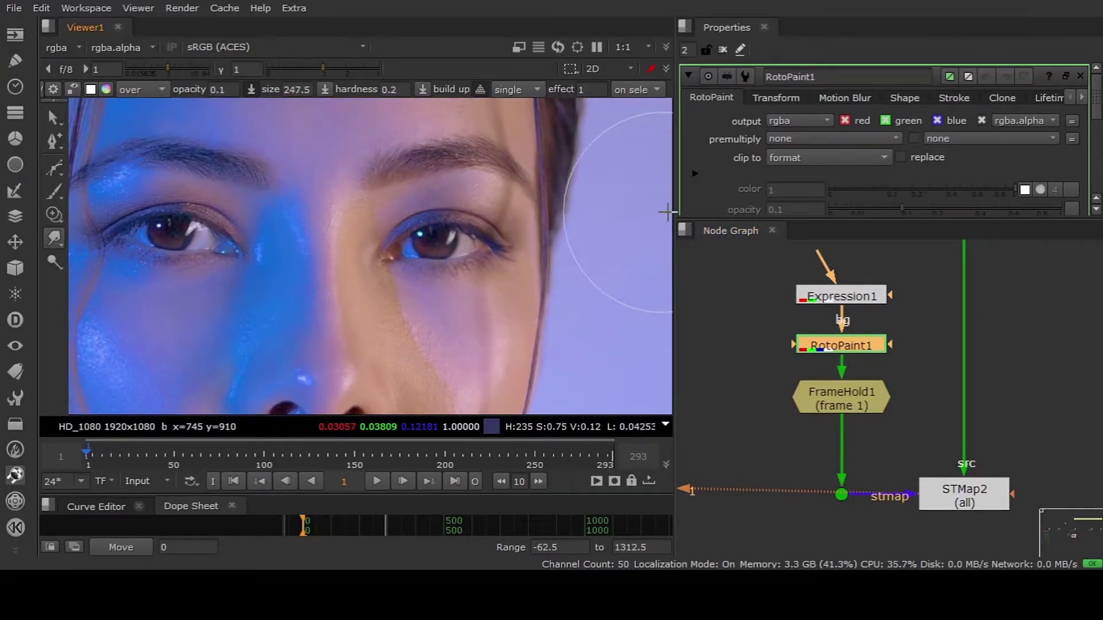
scroll(428, 243, down, 4)
scroll(278, 300, up, 2)
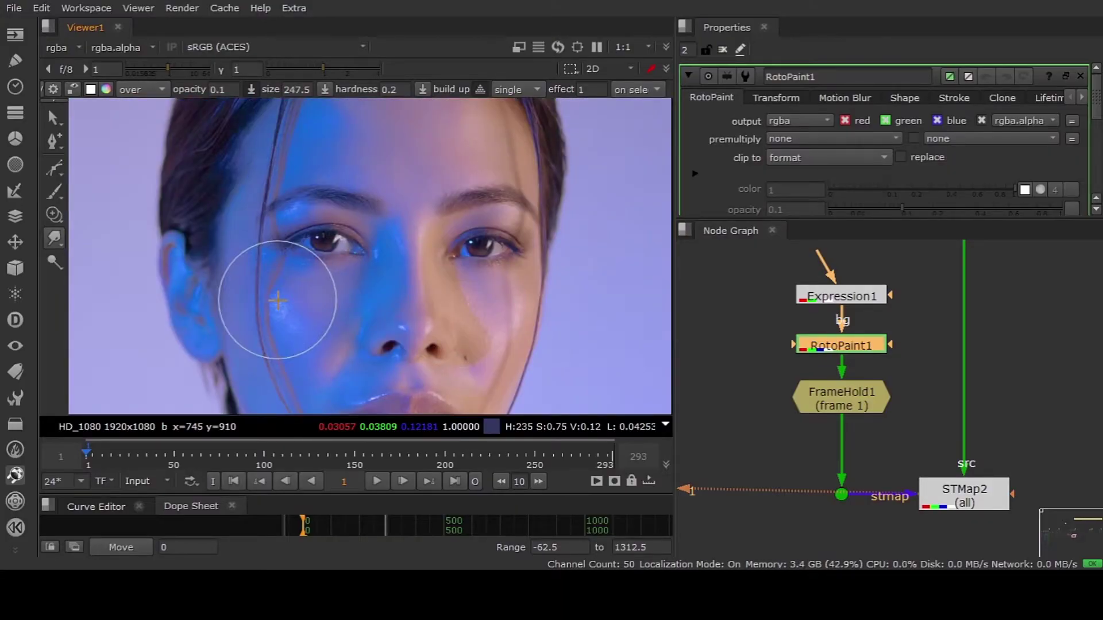
middle_drag(287, 278, 286, 308)
middle_drag(457, 266, 402, 318)
scroll(385, 294, up, 2)
shift+drag(375, 293, 394, 286)
middle_drag(302, 282, 361, 263)
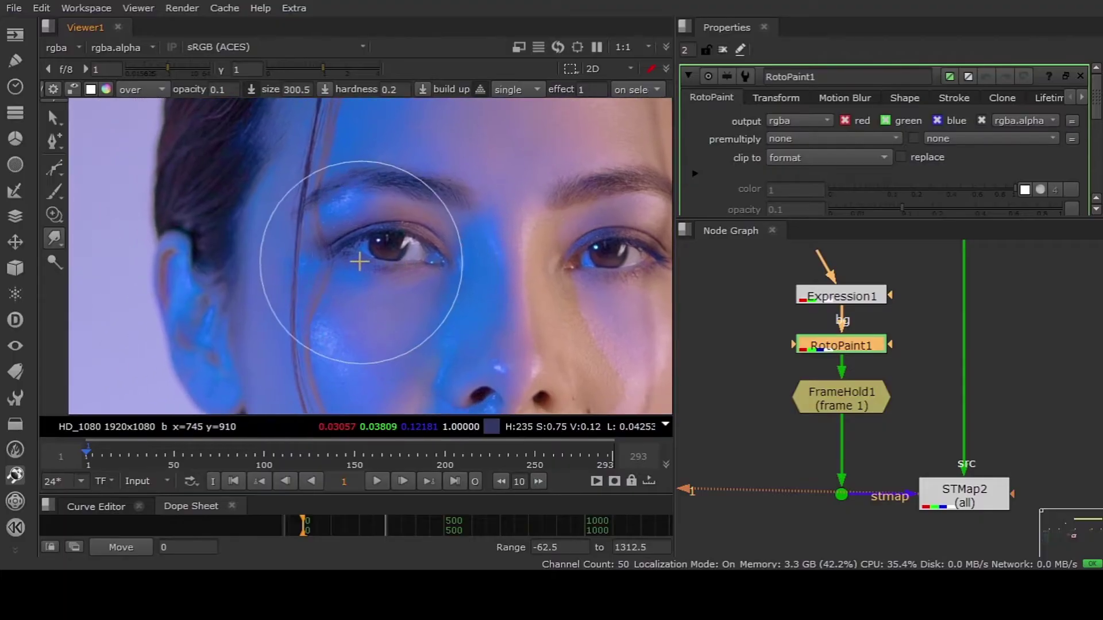
drag(346, 253, 352, 247)
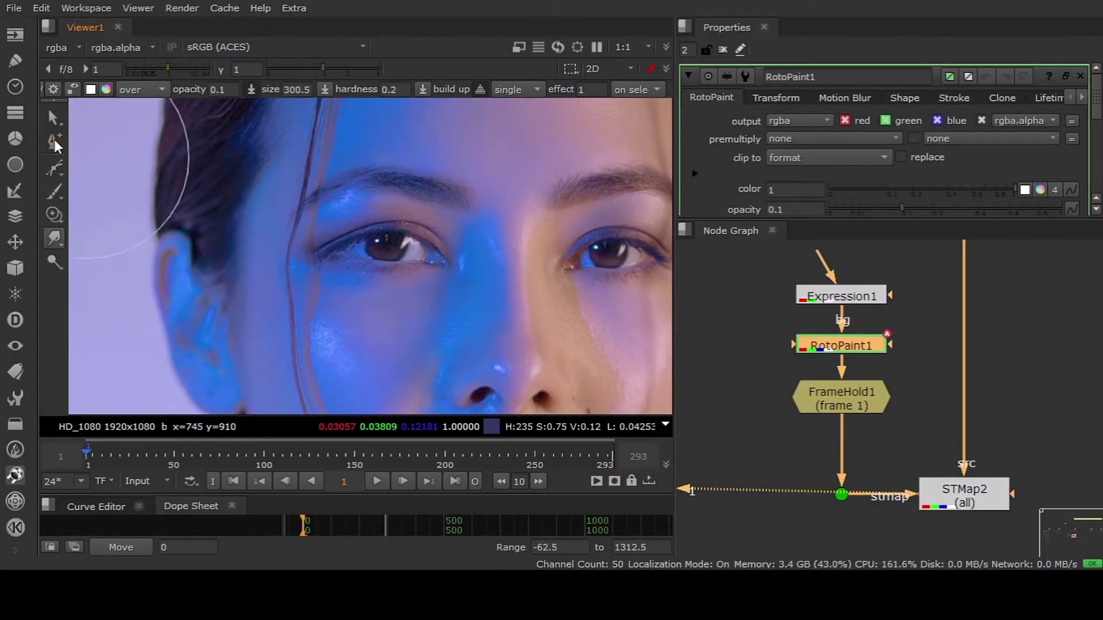
Toggle STMap2 off and on repeatedly to compare the smeared eye with the original, and close all open node properties
click(51, 116)
click(974, 492)
key(d)
key(d)
key(d)
key(d)
key(d)
key(d)
key(d)
key(d)
click(721, 50)
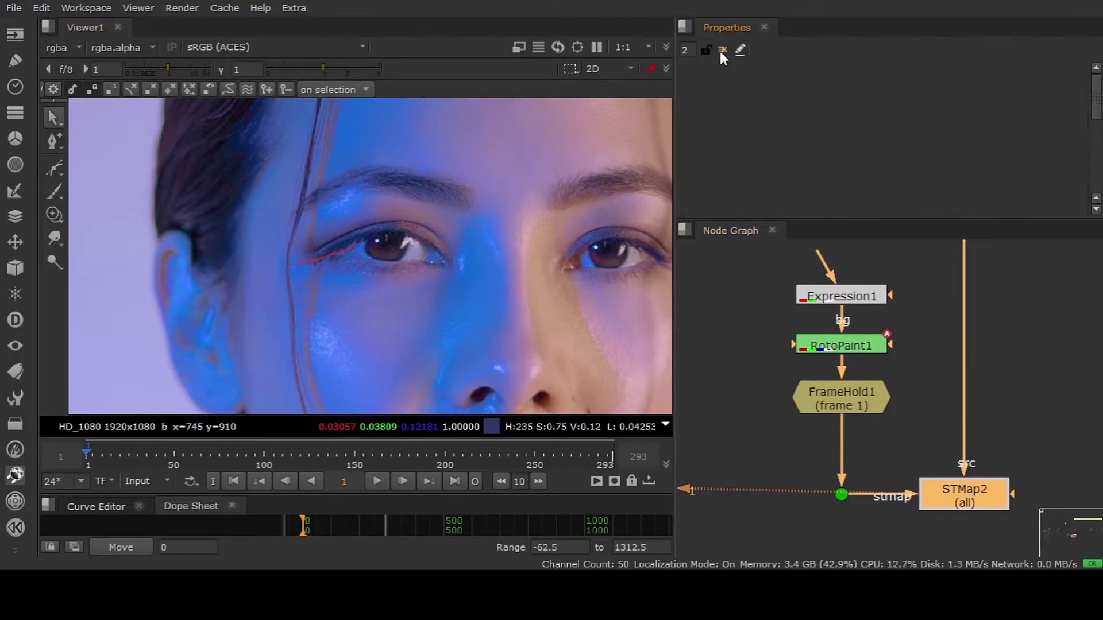
Fit the portrait in the viewer and toggle STMap2 off and on to compare the whole face
key(f)
scroll(743, 374, down, 2)
drag(843, 358, 842, 353)
click(942, 466)
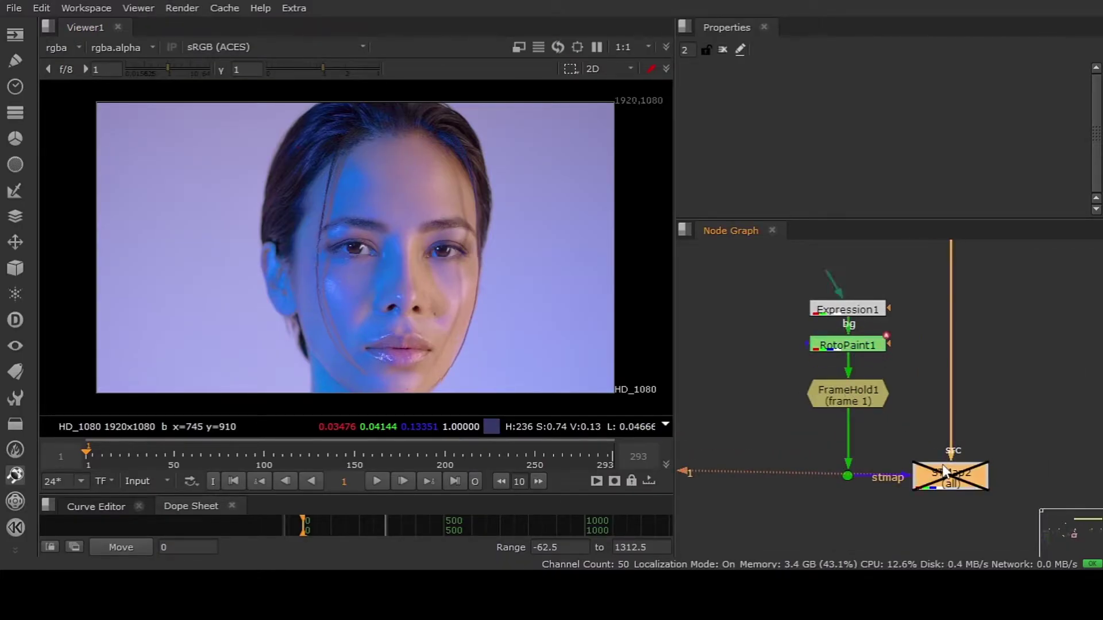
key(d)
key(d)
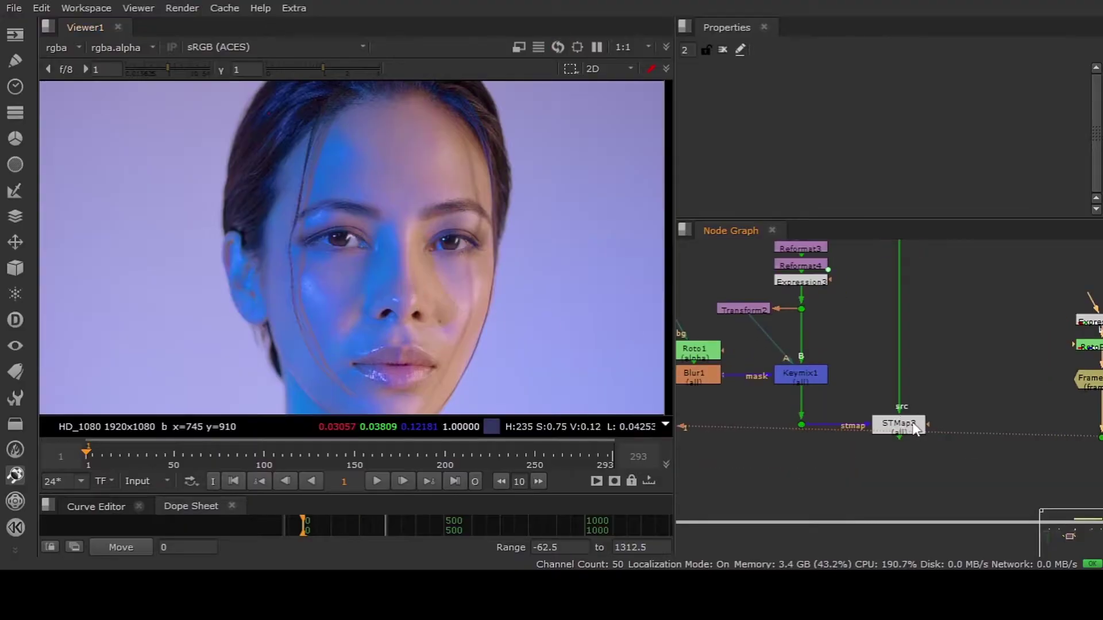
Move Expression1 higher above RotoPaint1 in the node graph
click(899, 424)
middle_drag(1011, 360, 942, 385)
drag(972, 312, 1062, 418)
scroll(967, 405, up, 2)
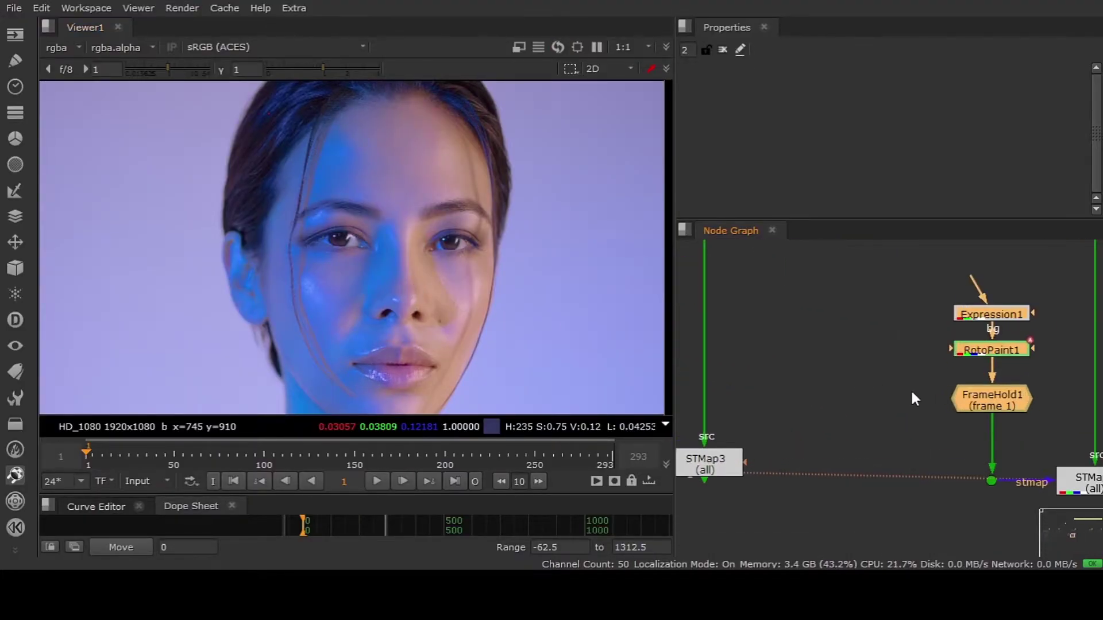
click(895, 319)
drag(981, 320, 981, 291)
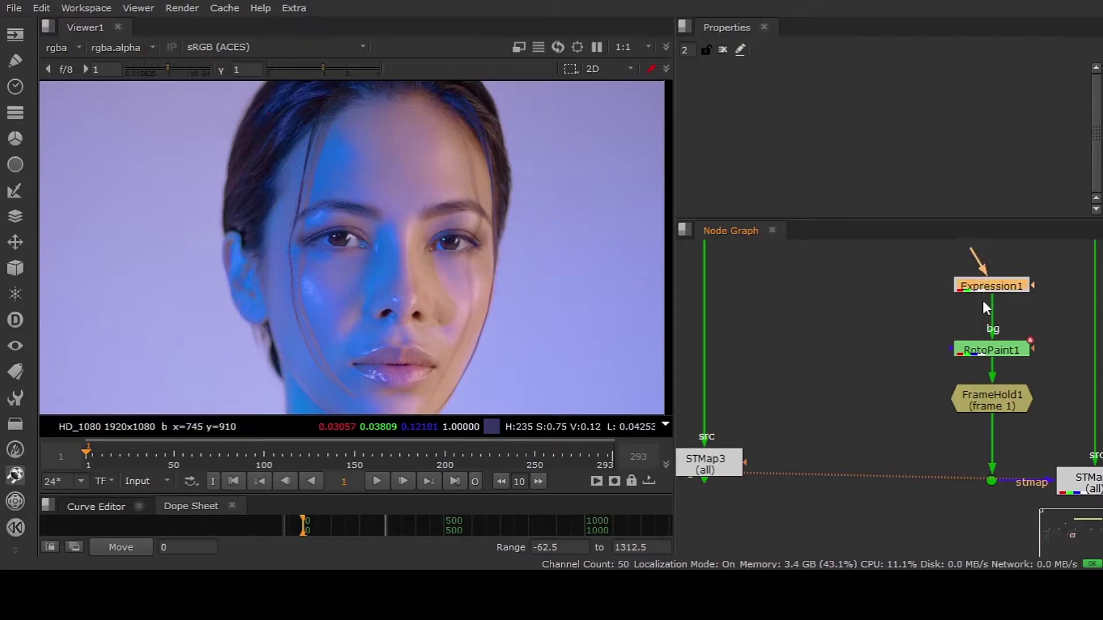
drag(996, 357, 997, 348)
scroll(902, 380, down, 5)
scroll(879, 368, up, 2)
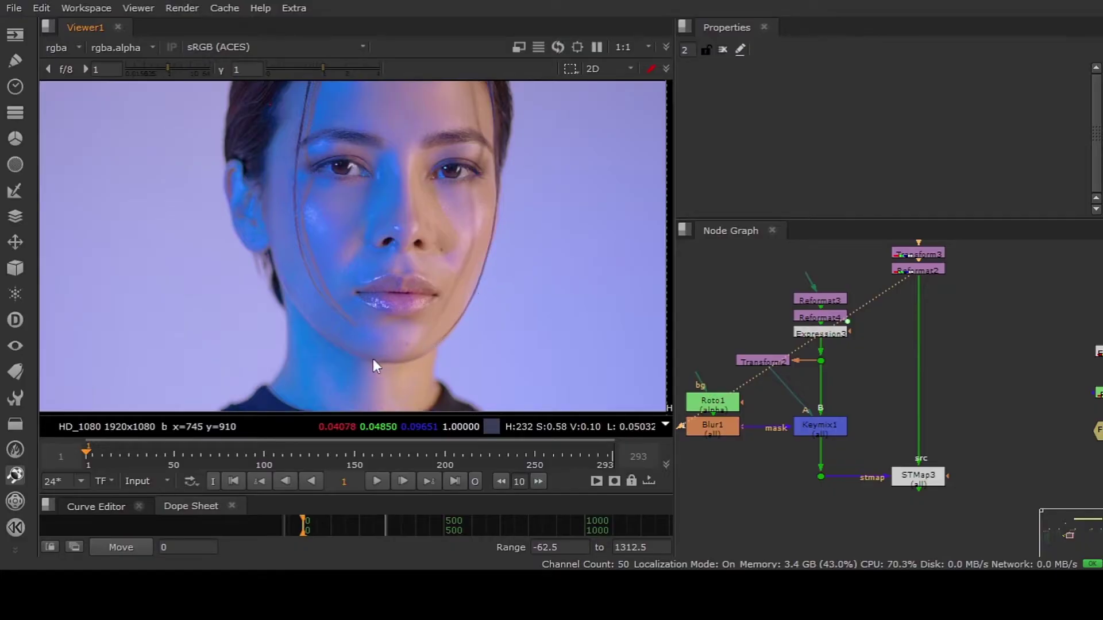
Move Expression3 with its upstream nodes further above the branching dot and display its UV map in the viewer
scroll(818, 388, down, 2)
scroll(823, 345, up, 3)
middle_drag(824, 345, 878, 376)
ctrl+drag(878, 375, 878, 344)
click(875, 343)
key(1)
Display the transformed UV map of Transform2 in the viewer
click(837, 418)
middle_drag(837, 418, 851, 369)
drag(823, 356, 814, 357)
key(1)
click(760, 349)
scroll(444, 294, down, 3)
click(792, 357)
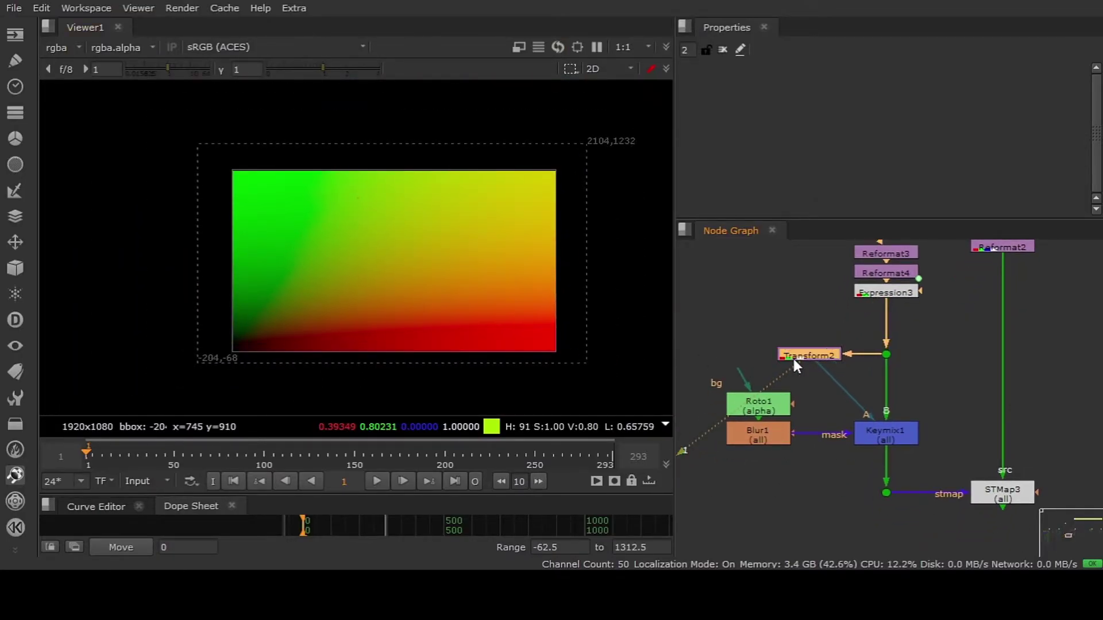
Display the Keymix1 result, check the properties of Blur1 and Roto1, and close them
click(879, 436)
key(1)
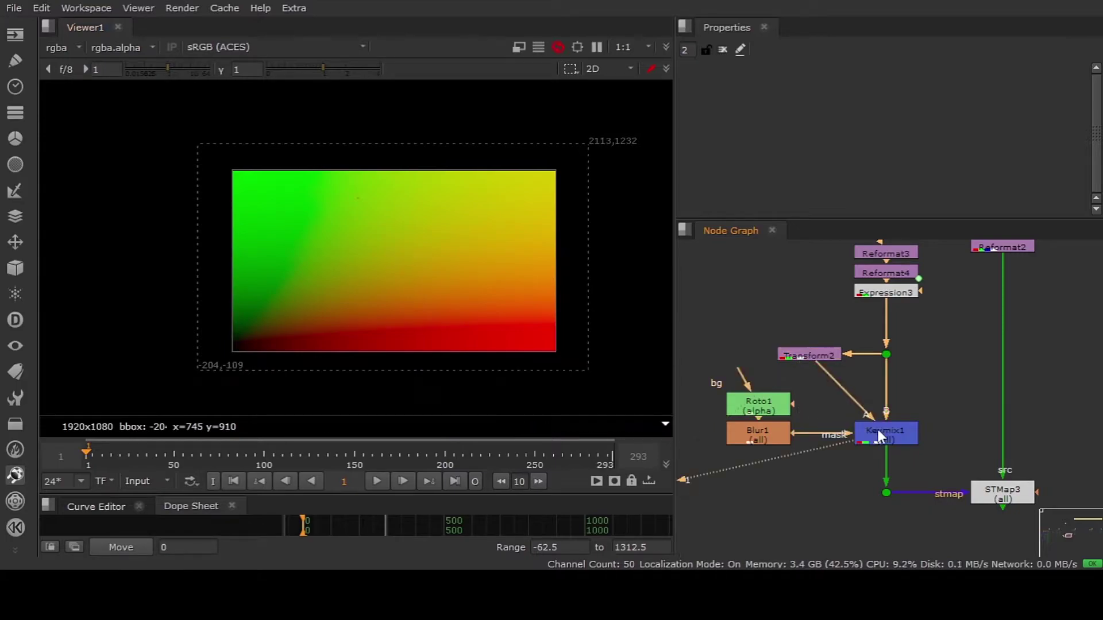
middle_drag(817, 425, 816, 401)
scroll(798, 409, up, 2)
double_click(750, 402)
click(750, 364)
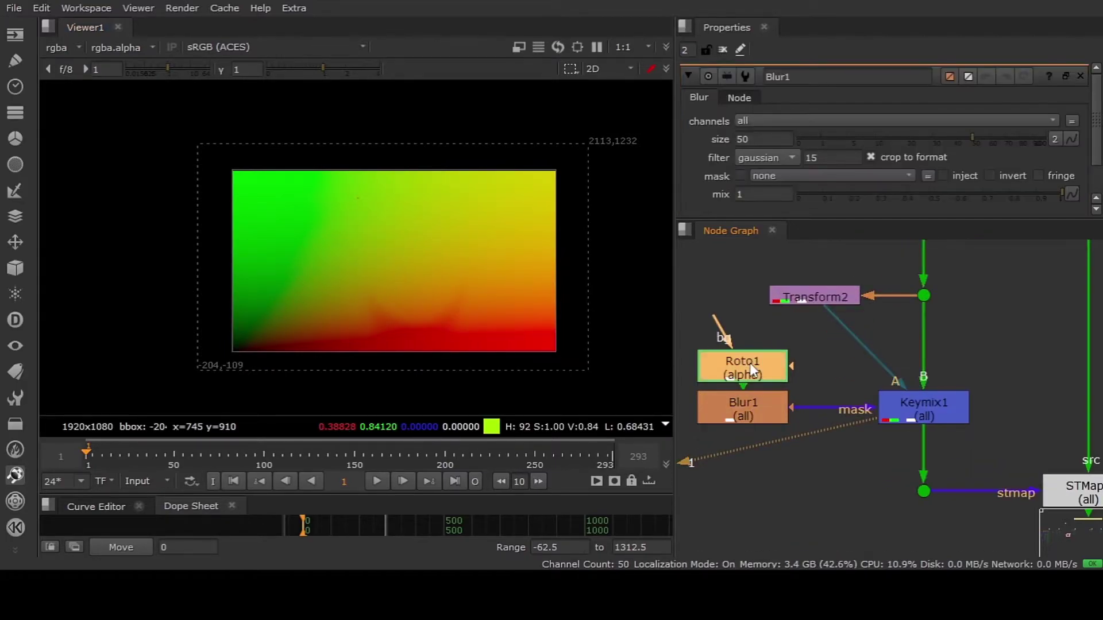
double_click(752, 371)
click(724, 50)
Toggle Keymix1 off and on repeatedly to compare the lower part of the UV map with and without the masked transform
scroll(450, 317, up, 3)
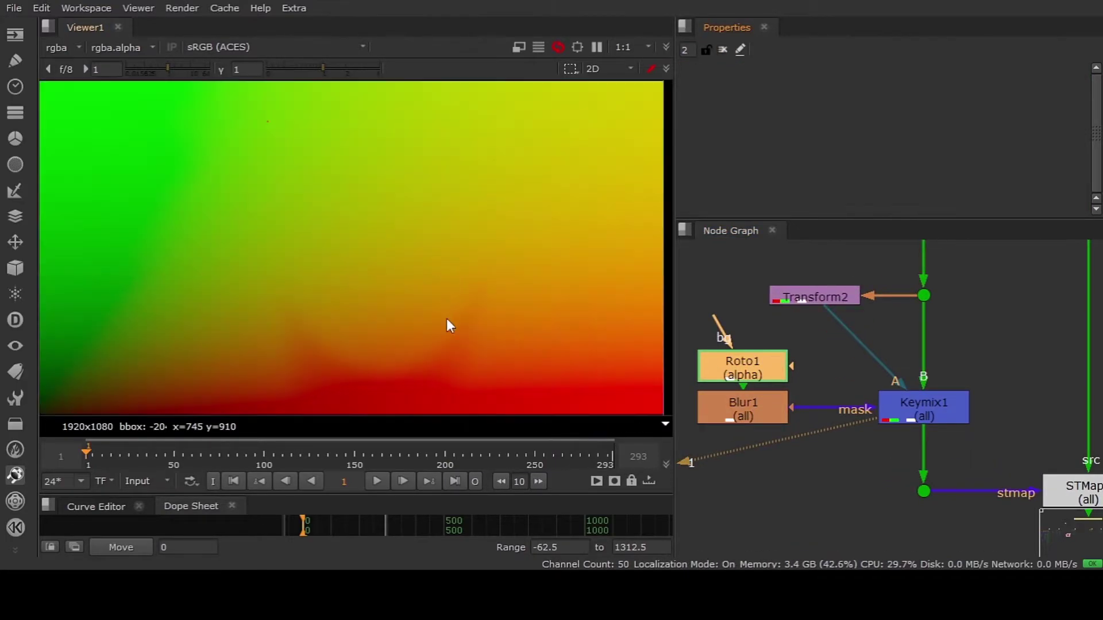
click(822, 296)
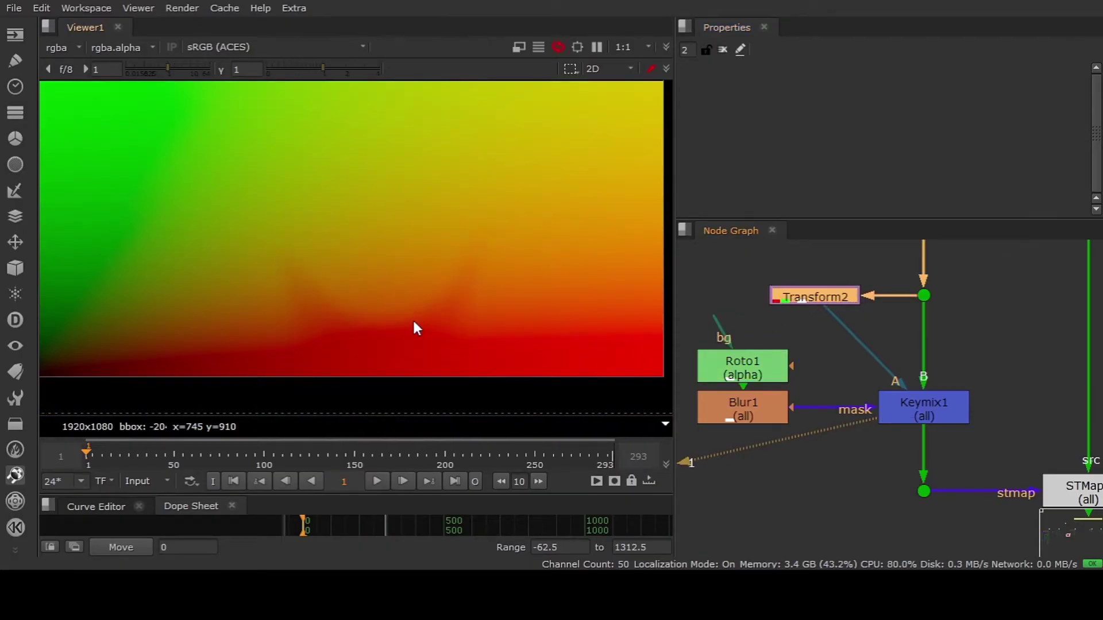
scroll(412, 319, down, 3)
scroll(370, 315, up, 4)
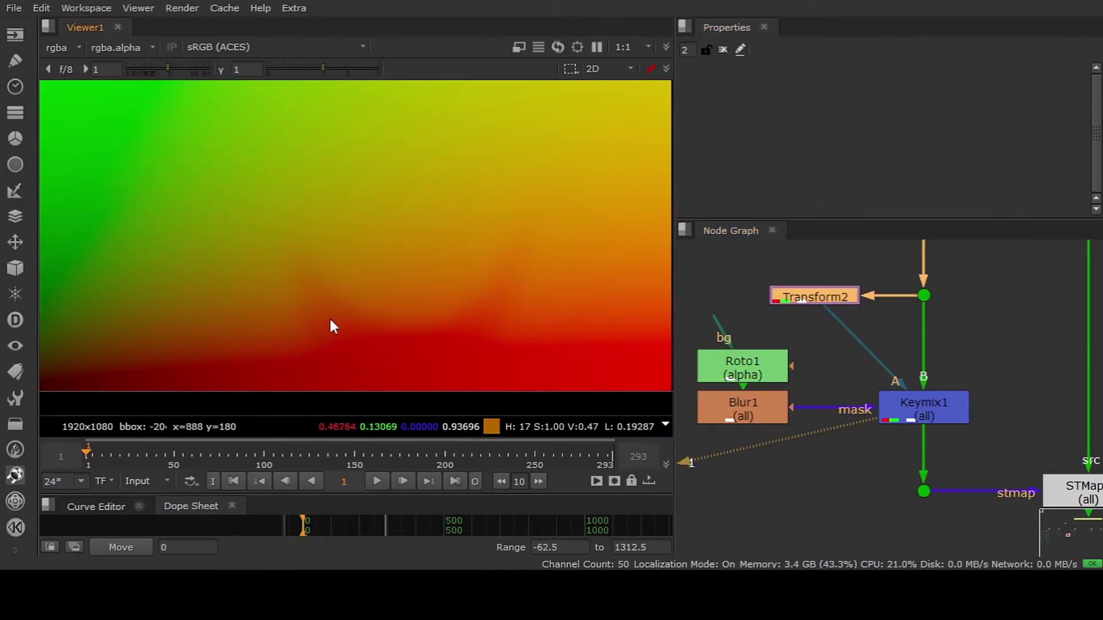
click(919, 406)
key(d)
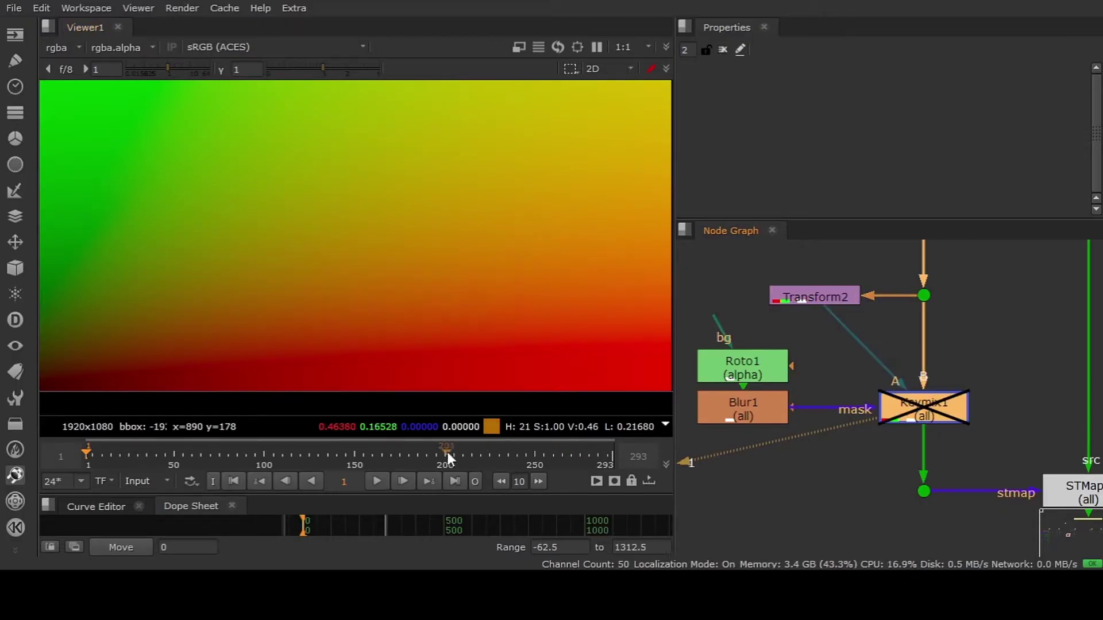
key(d)
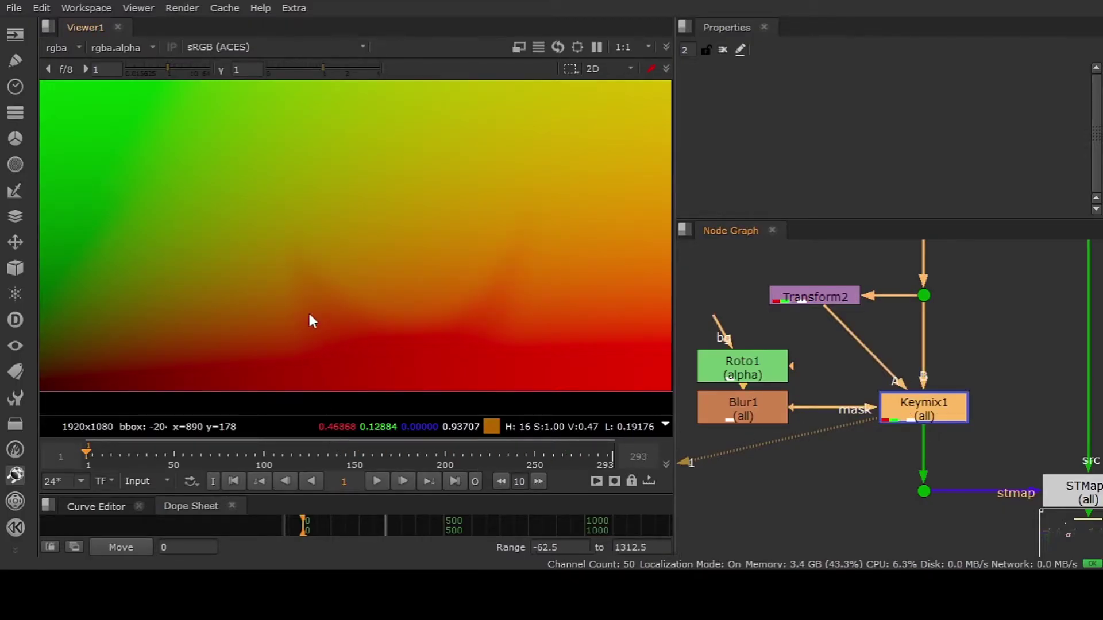
key(d)
key(d)
key(d)
key(d)
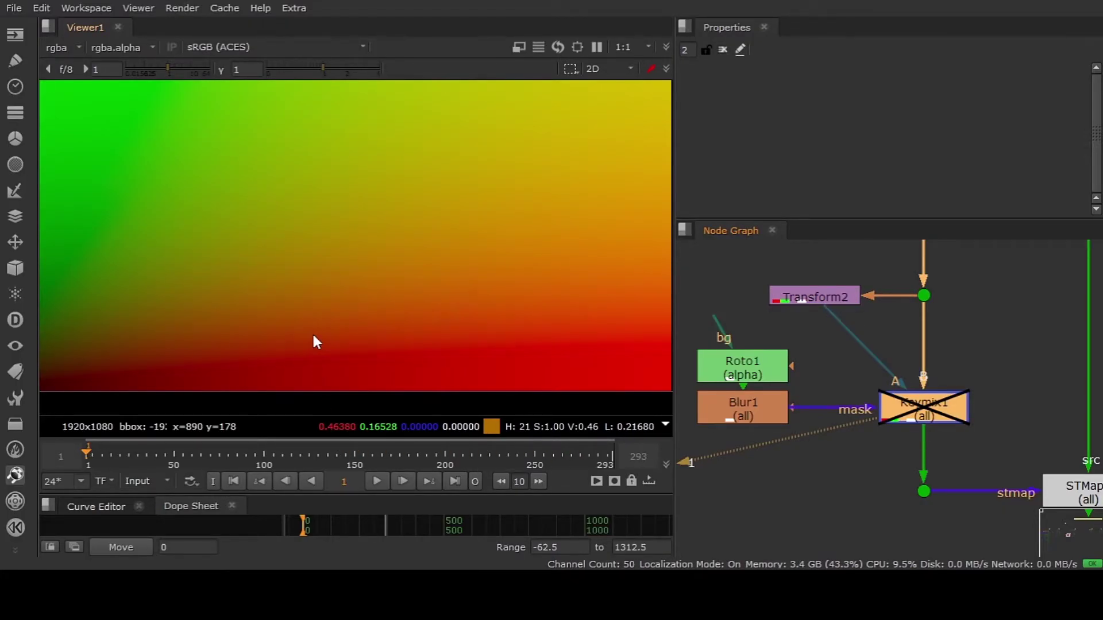
key(d)
key(d)
key(d)
key(d)
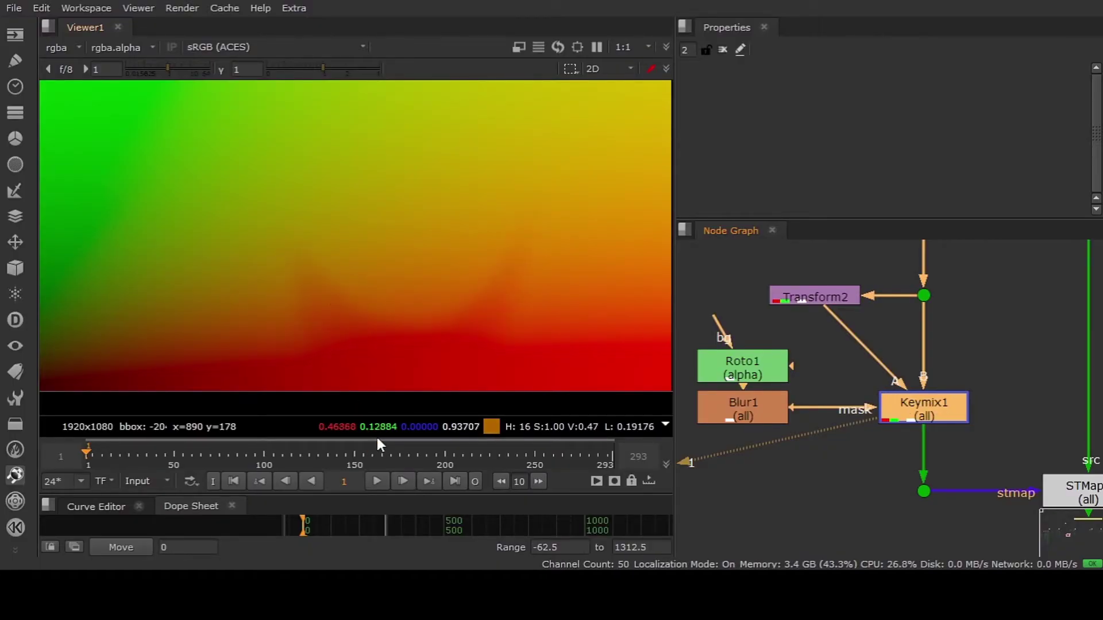
key(d)
key(d)
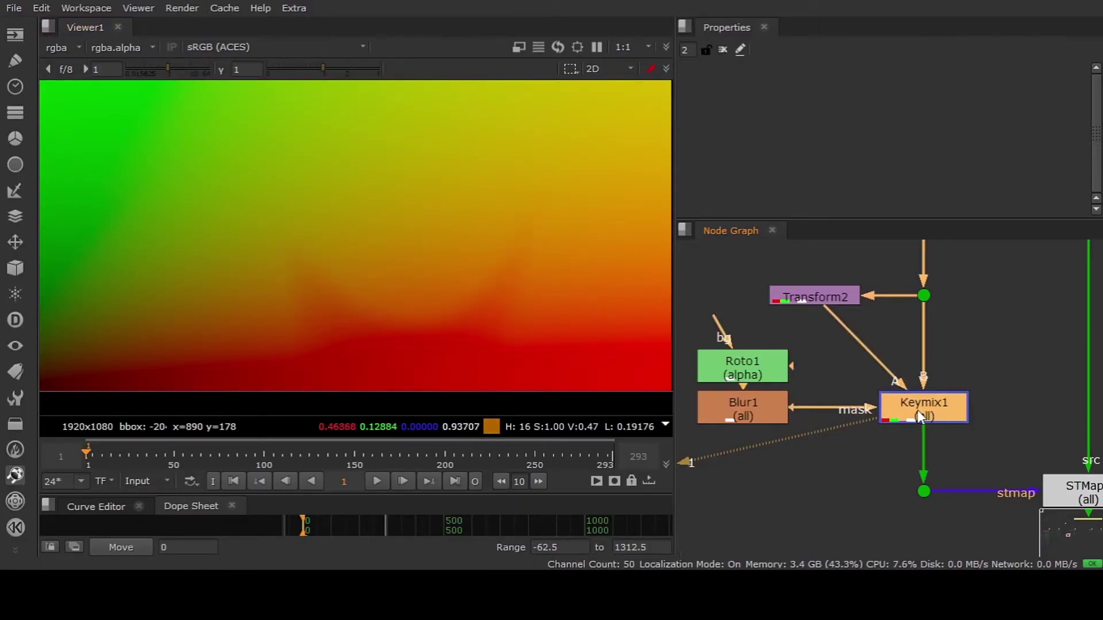
Display the STMap3 result in the viewer
scroll(917, 412, down, 3)
middle_drag(916, 415, 866, 415)
scroll(1011, 442, up, 2)
click(935, 459)
key(1)
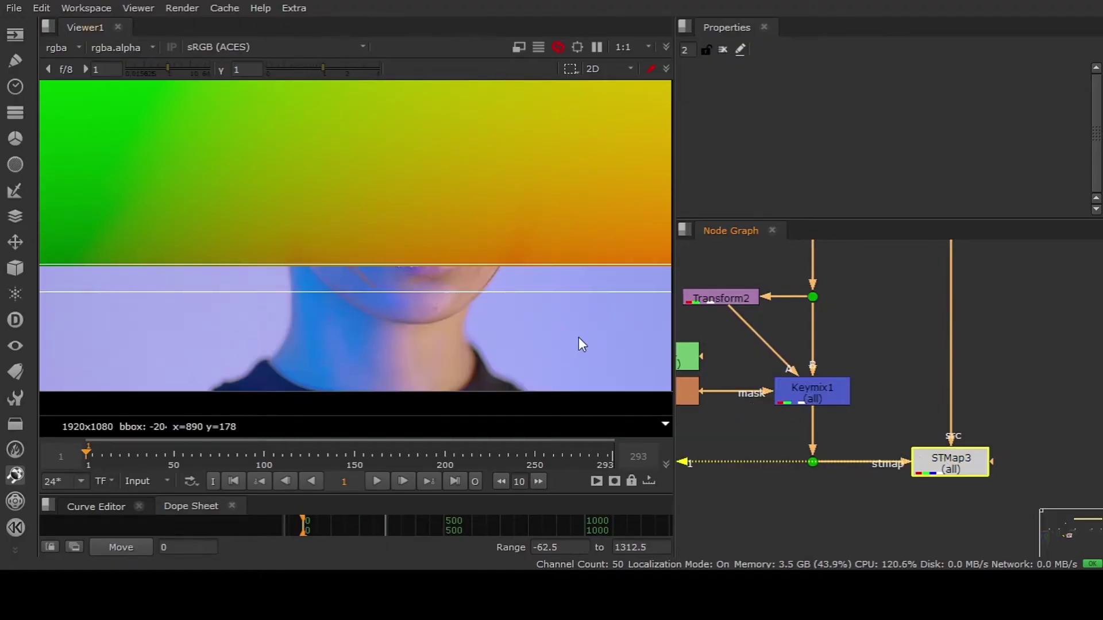
click(729, 370)
middle_drag(786, 398, 887, 393)
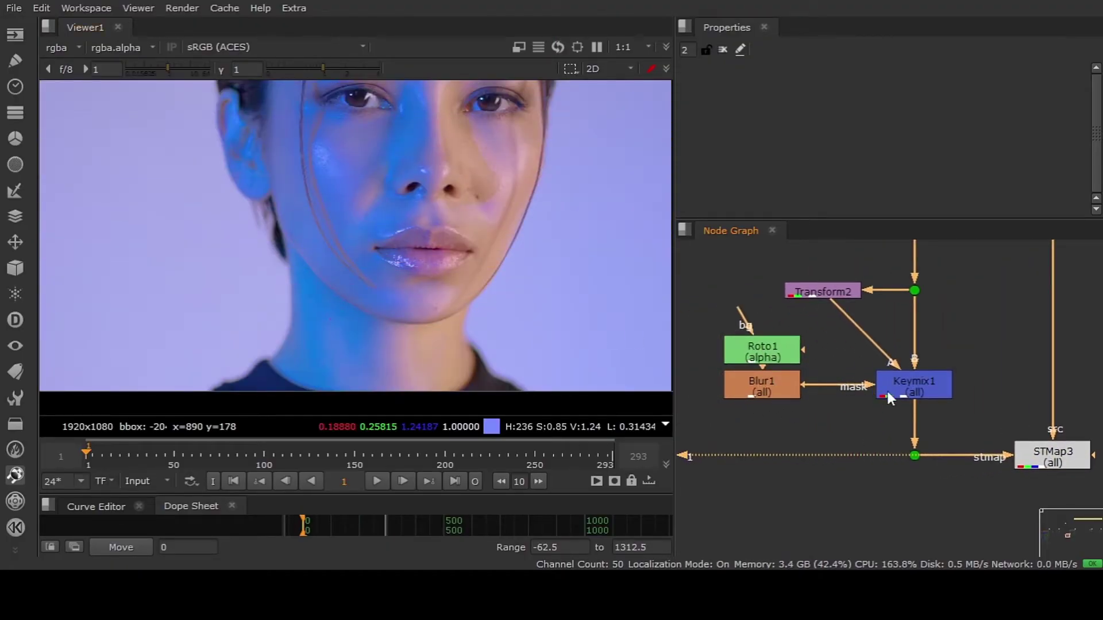
Toggle STMap3 off and on repeatedly to compare the chin and jaw with and without the warp
click(915, 383)
click(1062, 461)
key(d)
key(d)
key(d)
key(d)
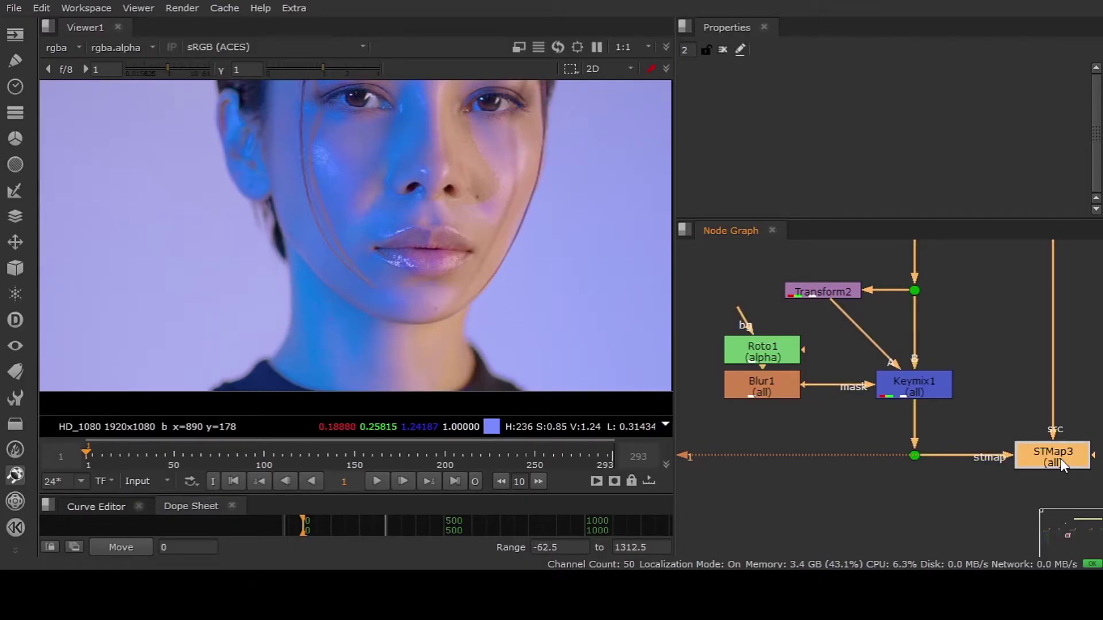
key(d)
key(d)
key(d)
key(d)
key(d)
key(d)
Display the alpha of the Roto1 jaw mask and compare it with the softened mask from Blur1
middle_drag(803, 350, 818, 403)
drag(769, 391, 769, 385)
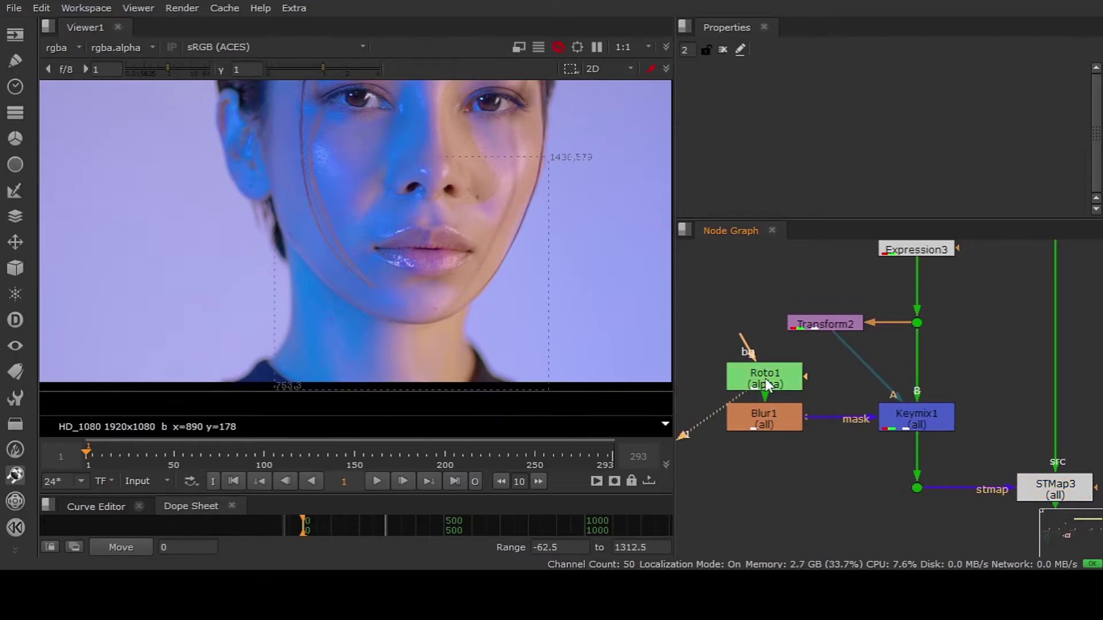
key(1)
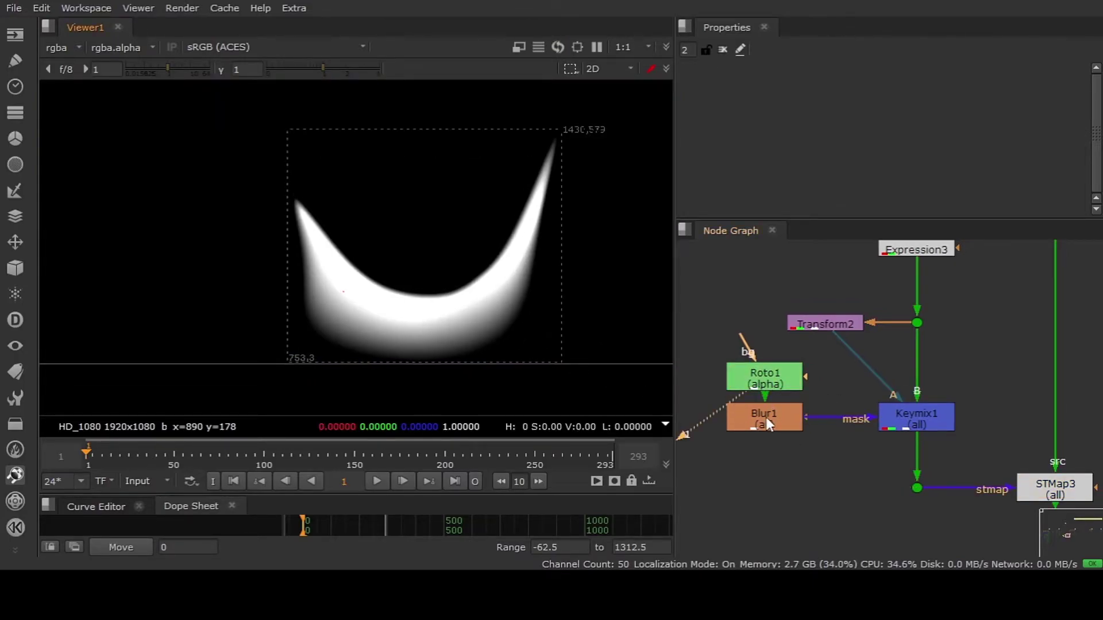
click(769, 422)
key(d)
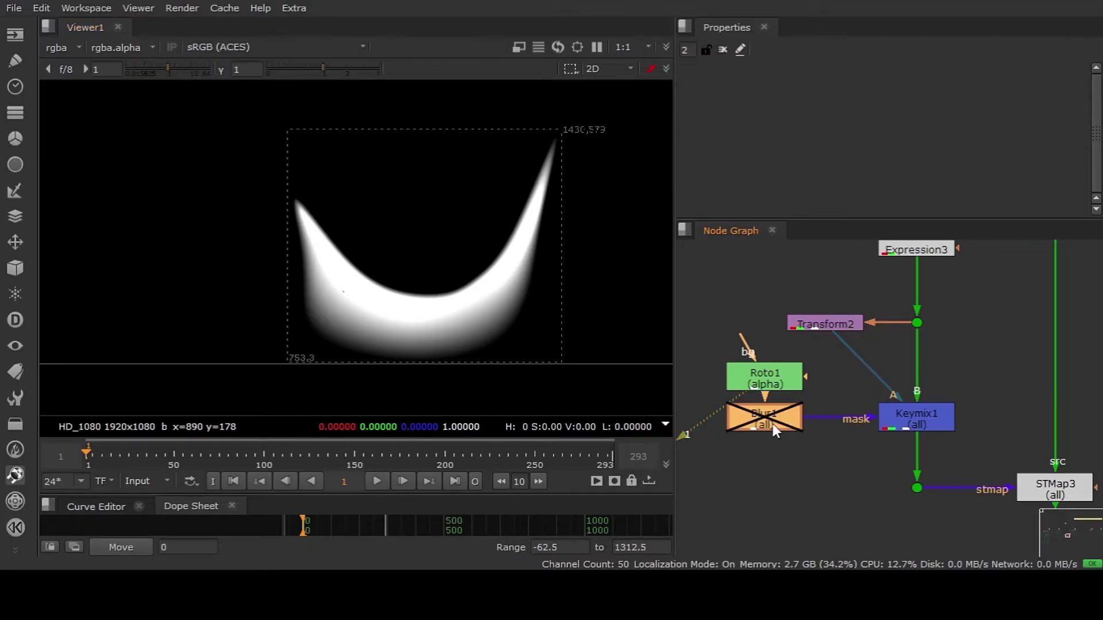
key(d)
middle_drag(783, 425, 751, 403)
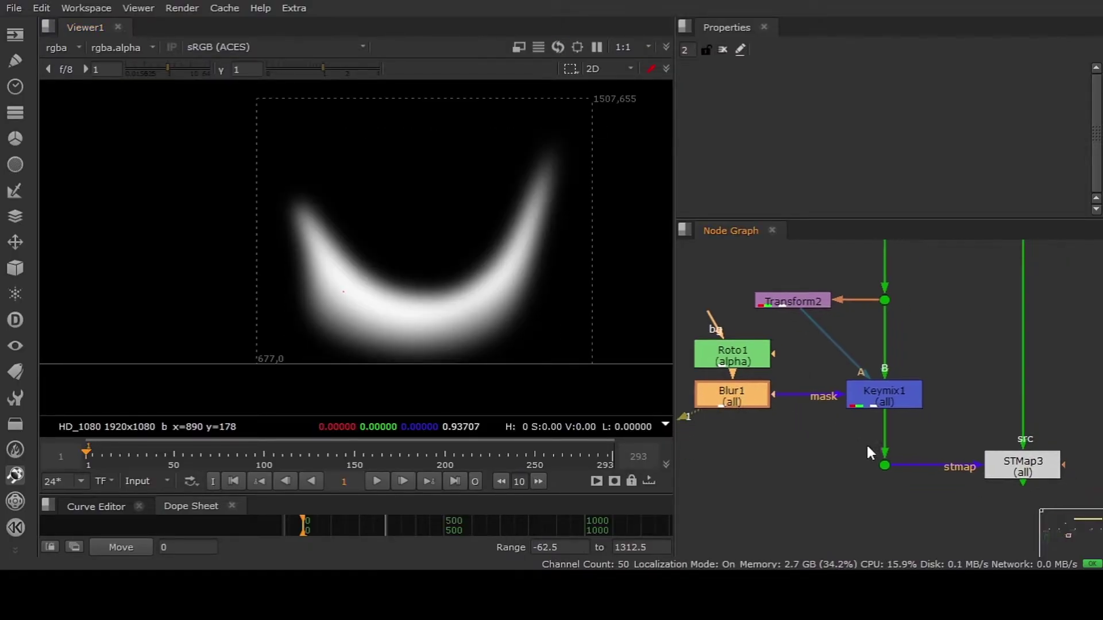
key(a)
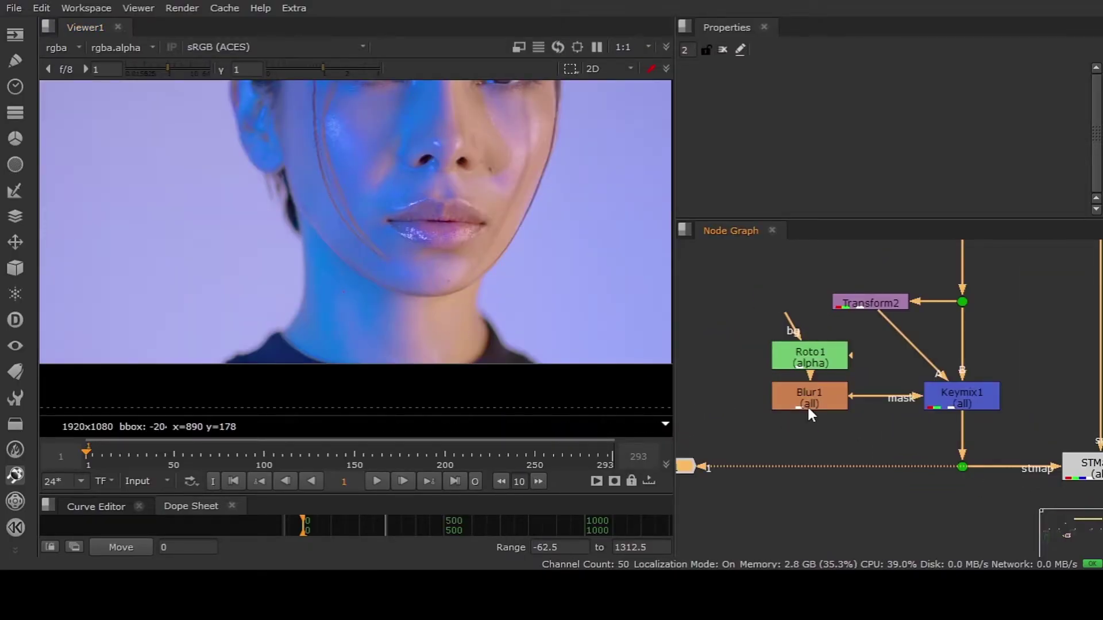
Toggle Blur1 off and on repeatedly to compare the warped jawline near the mouth with and without the mask blur
click(808, 405)
key(d)
key(d)
key(d)
scroll(535, 211, up, 5)
key(d)
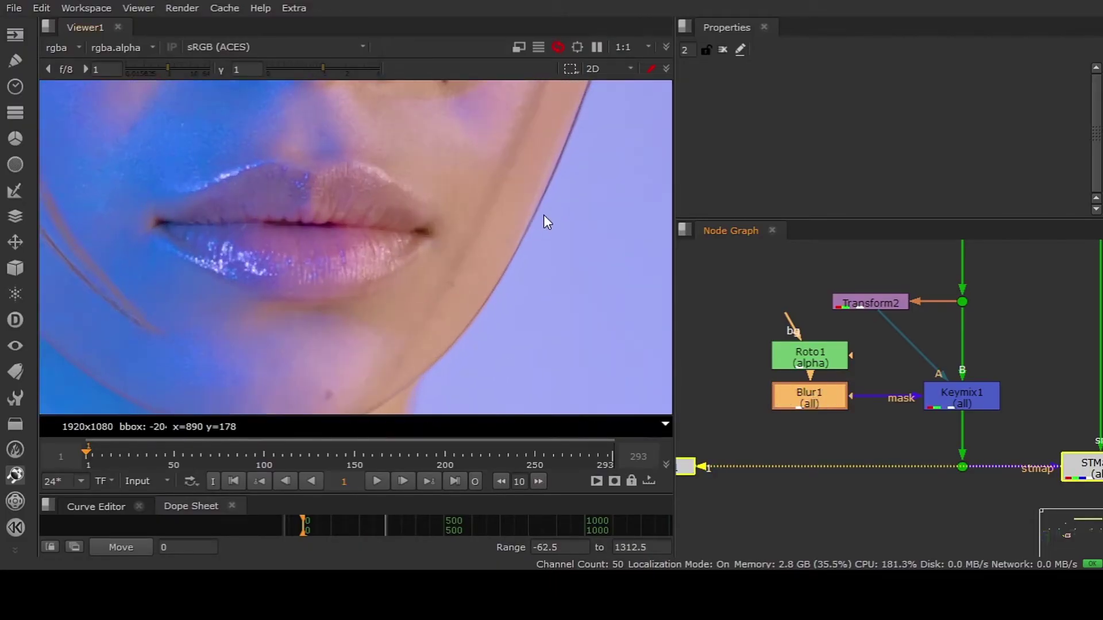
key(d)
key(d)
key(d)
scroll(462, 285, up, 3)
key(d)
key(d)
key(d)
Open the properties of Roto1 and select the points of the jawline shape and its feather
click(799, 359)
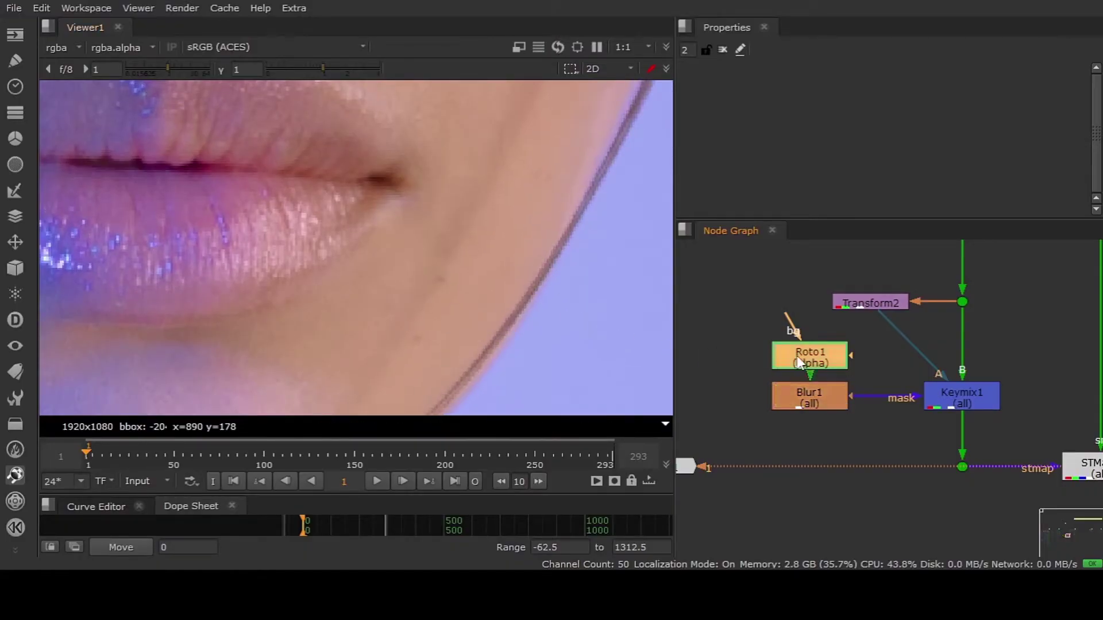
double_click(798, 359)
scroll(426, 225, down, 6)
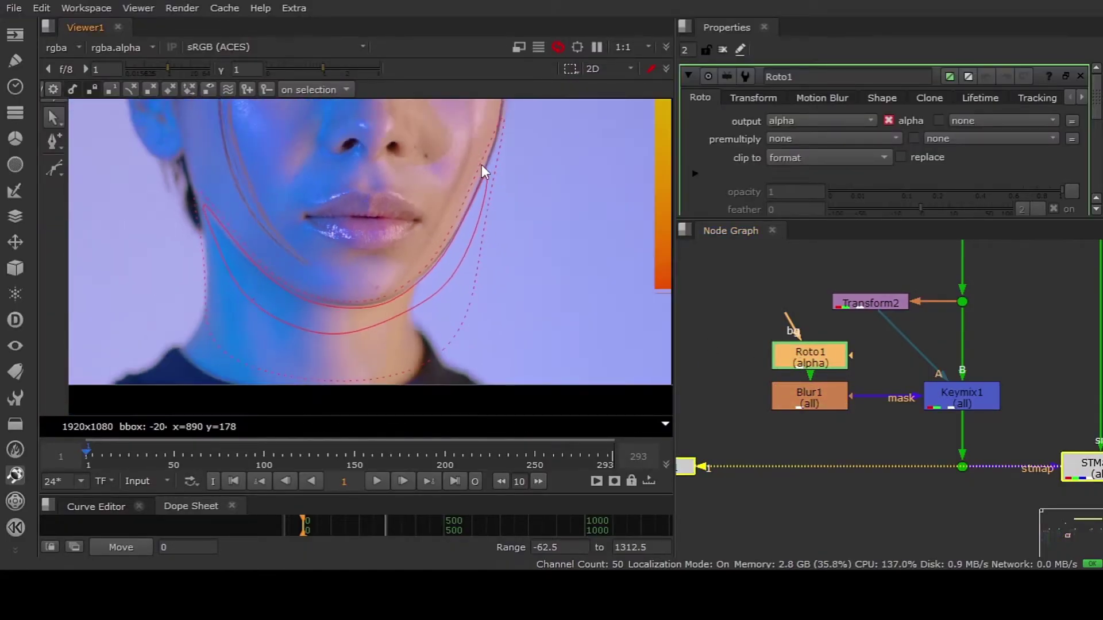
scroll(481, 165, down, 3)
middle_drag(482, 166, 498, 184)
drag(539, 126, 278, 329)
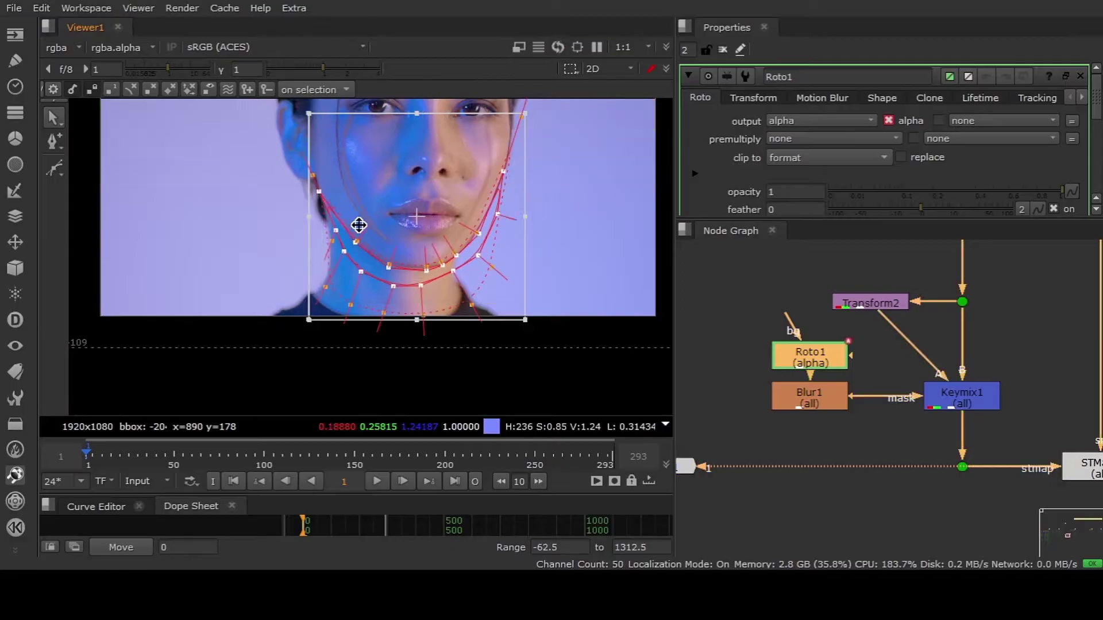
Remove the feather from the selected Roto1 jawline points and close the node's properties
middle_drag(380, 216, 386, 235)
key(shift+e)
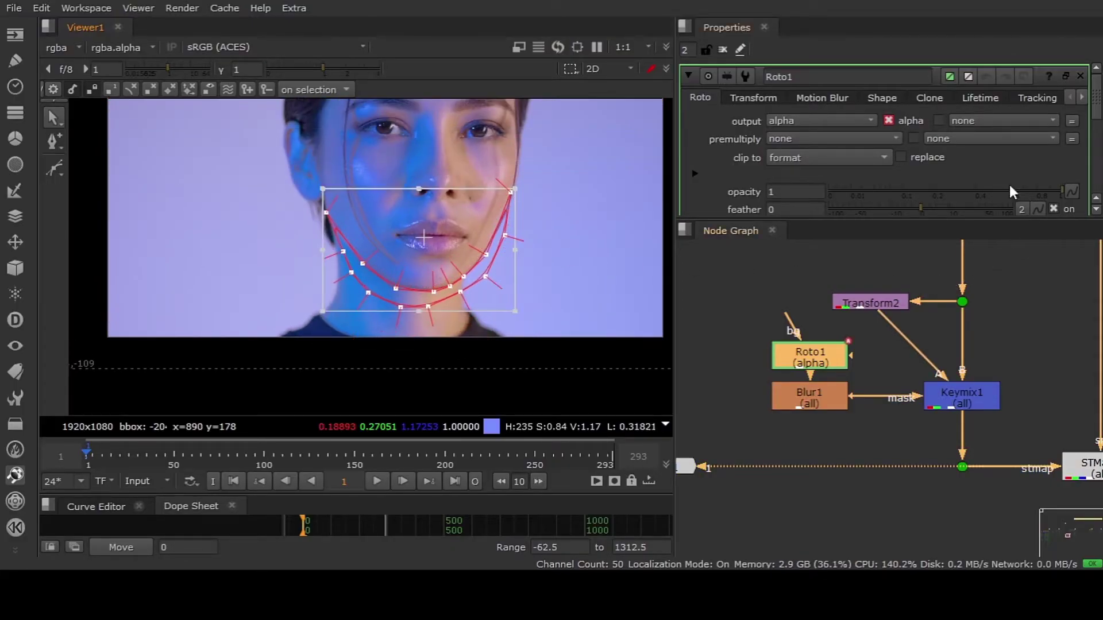
click(723, 50)
Disable Blur1 and toggle Keymix1 off and on to compare the jawline with a hard-edged mask
click(801, 391)
key(d)
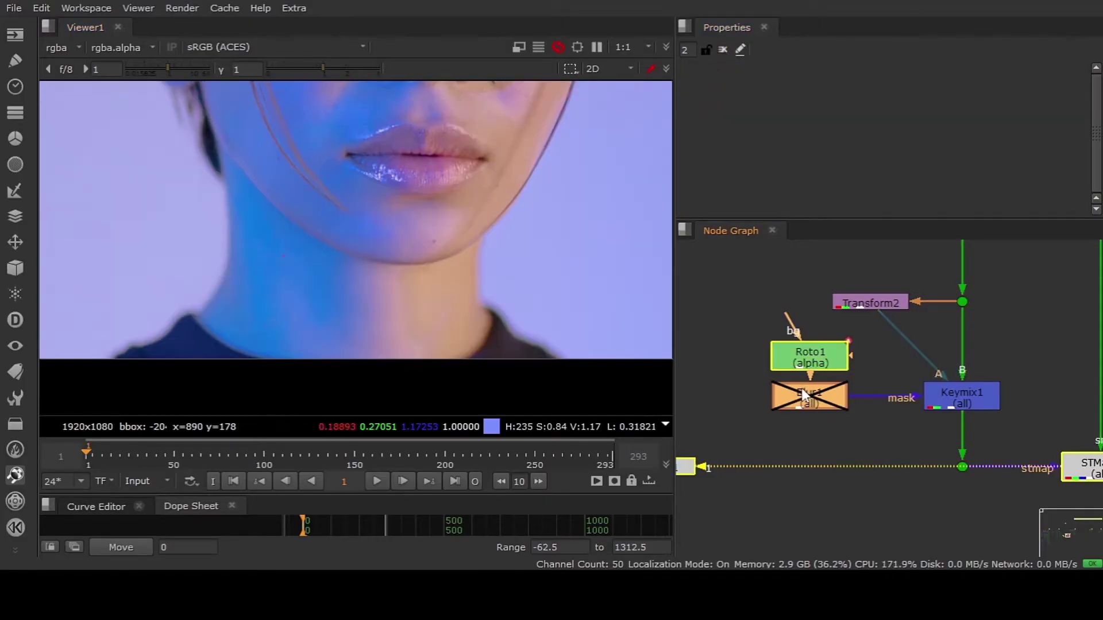
click(961, 402)
key(d)
key(d)
Display the hard-edged alpha of Roto1, and view the UV map coming out of Keymix1
click(835, 353)
key(1)
key(a)
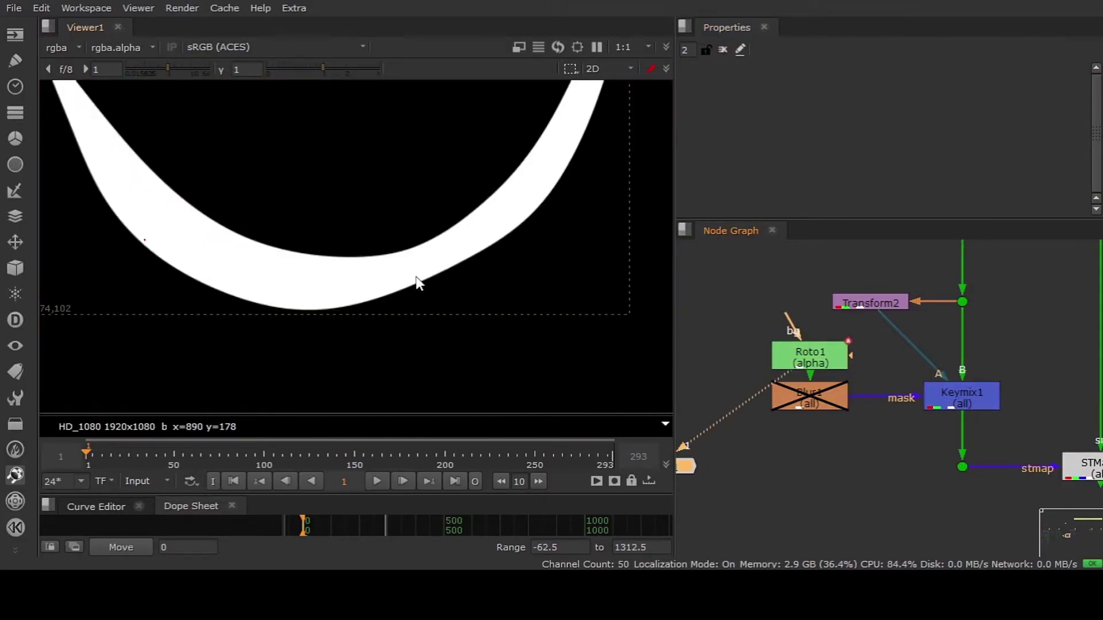
click(929, 396)
key(1)
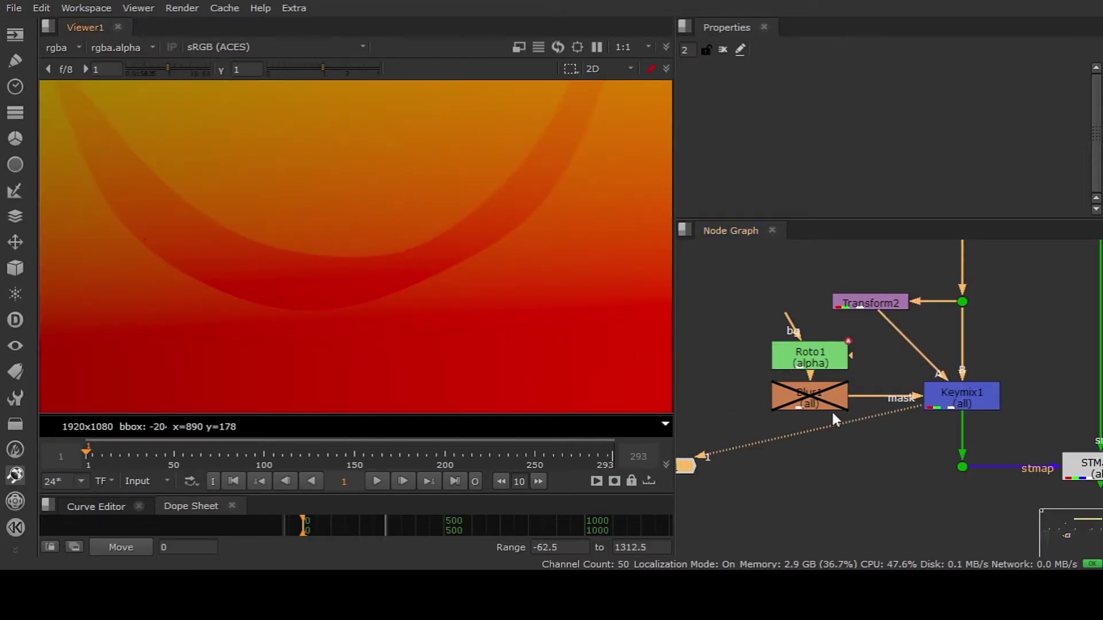
View the STMap3 result up close and toggle Keymix1 off and on to inspect the seams on the neck
middle_drag(1092, 484, 1041, 460)
click(1053, 441)
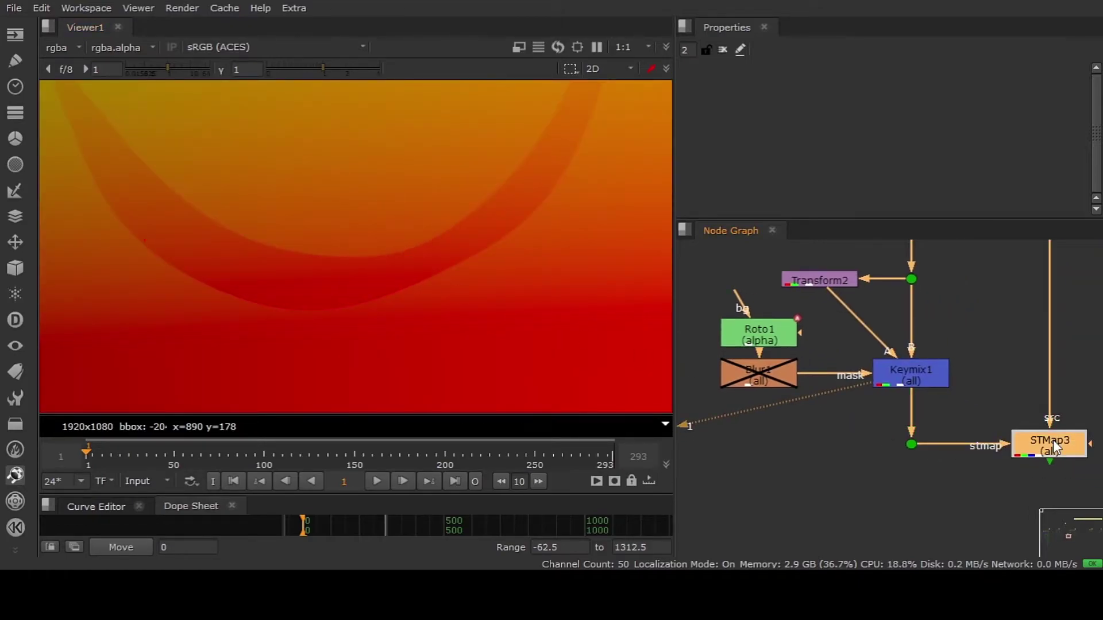
click(911, 444)
key(1)
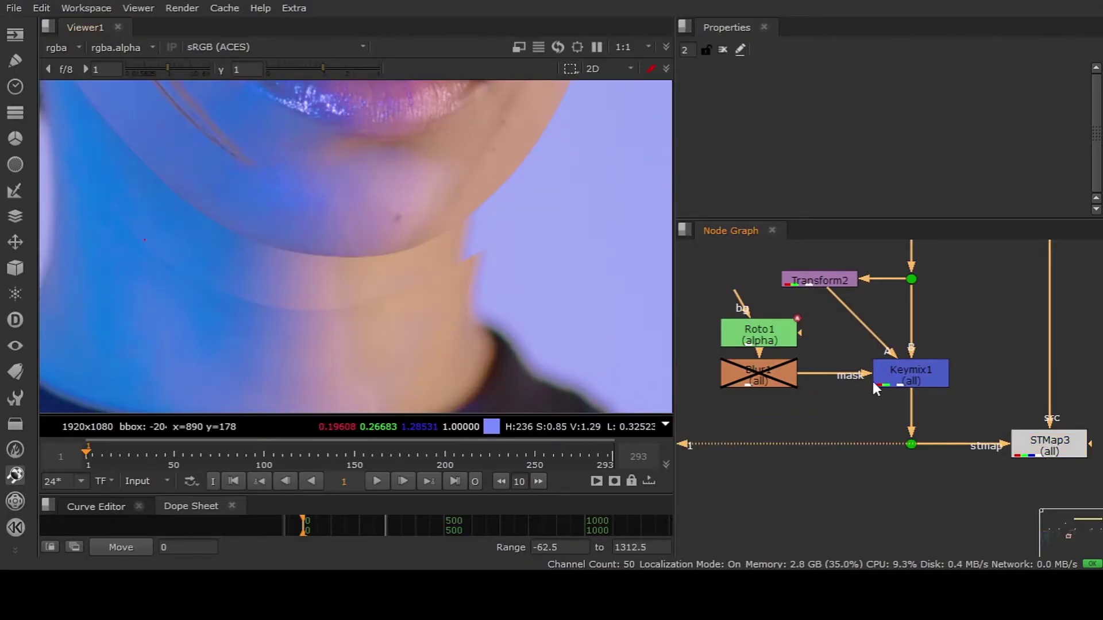
click(891, 379)
key(d)
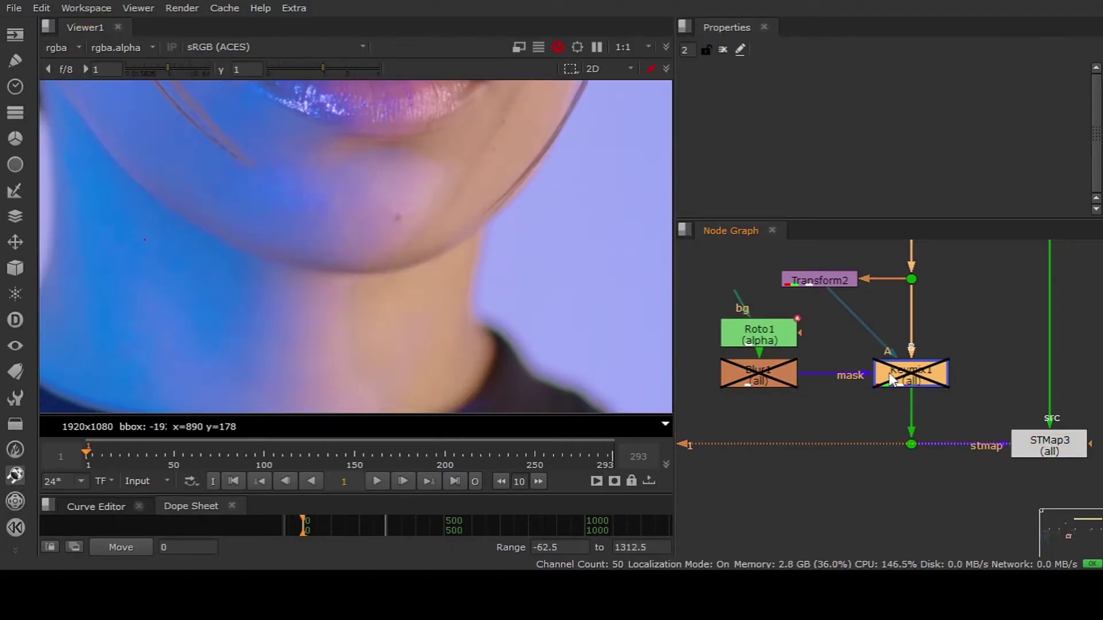
key(d)
Re-enable Blur1 and reduce its size to 1.2 to inspect the mask edge beside the neck
middle_drag(769, 380, 784, 391)
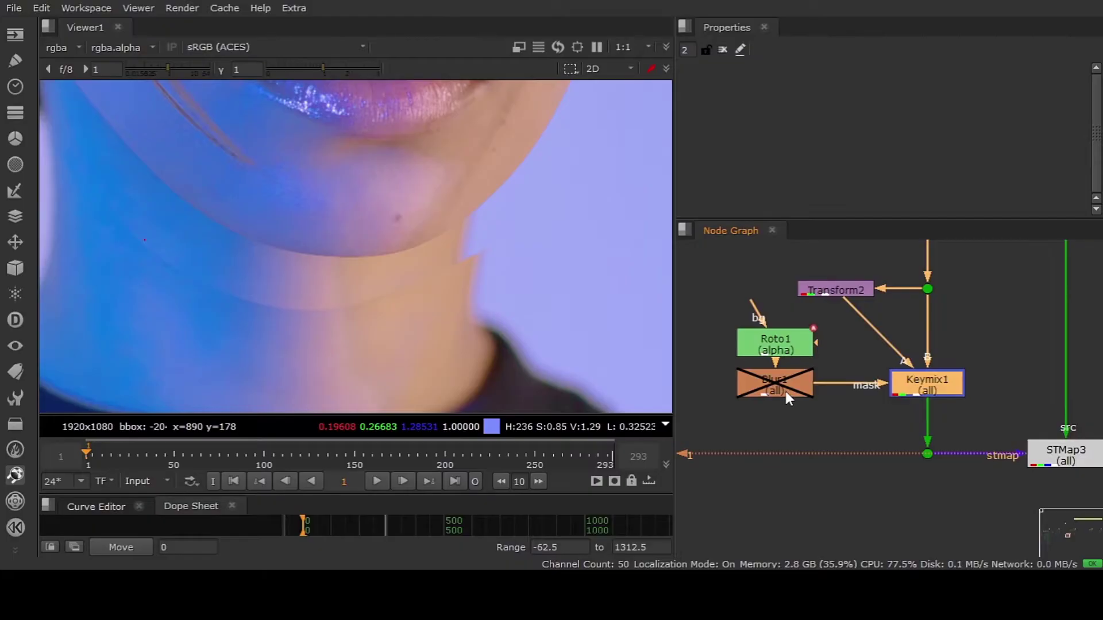
click(777, 385)
key(d)
double_click(777, 385)
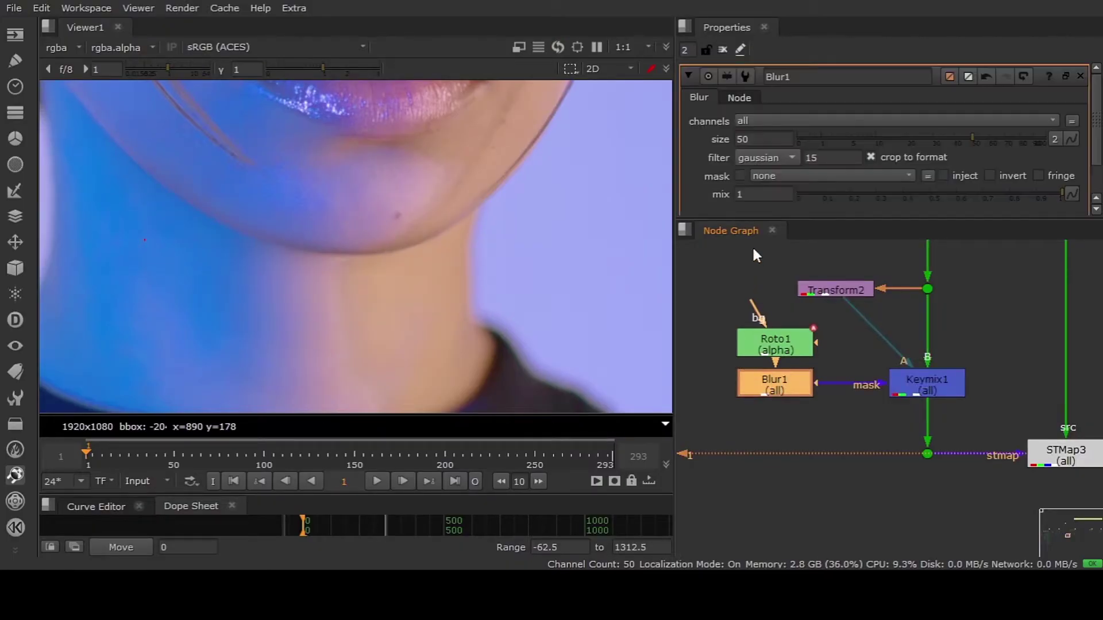
drag(916, 140, 822, 135)
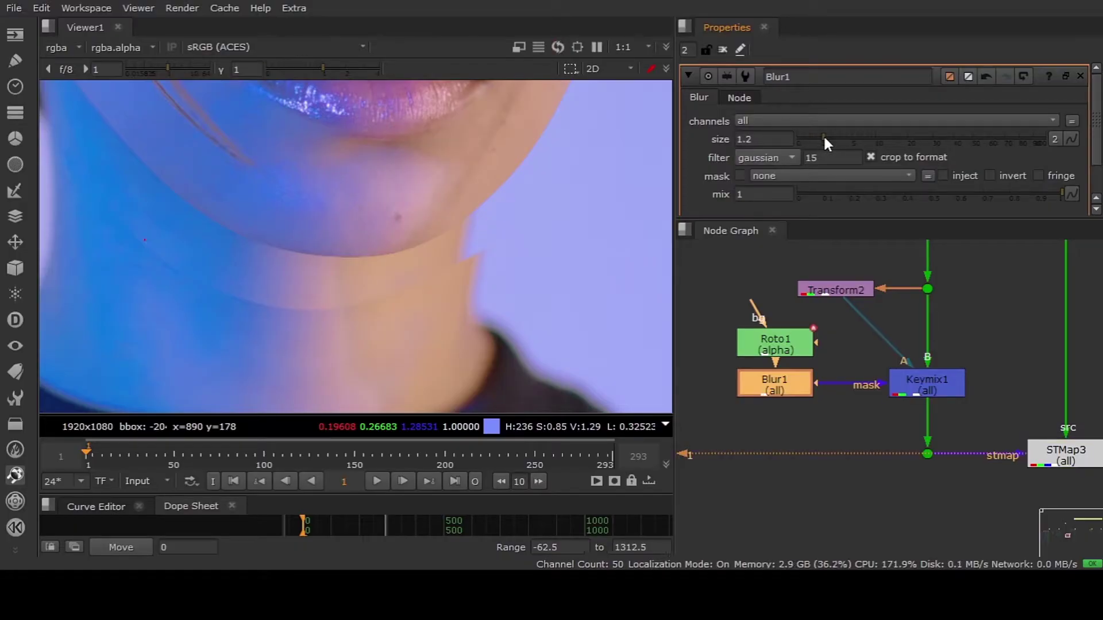
scroll(477, 252, up, 2)
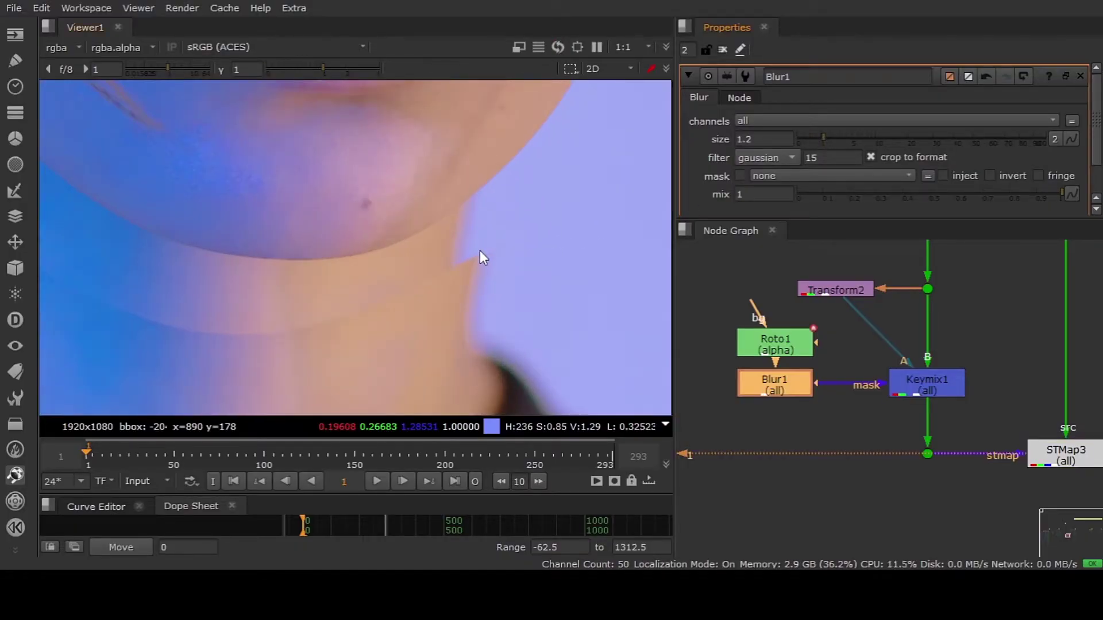
Set the Blur1 size to 50
drag(808, 140, 948, 140)
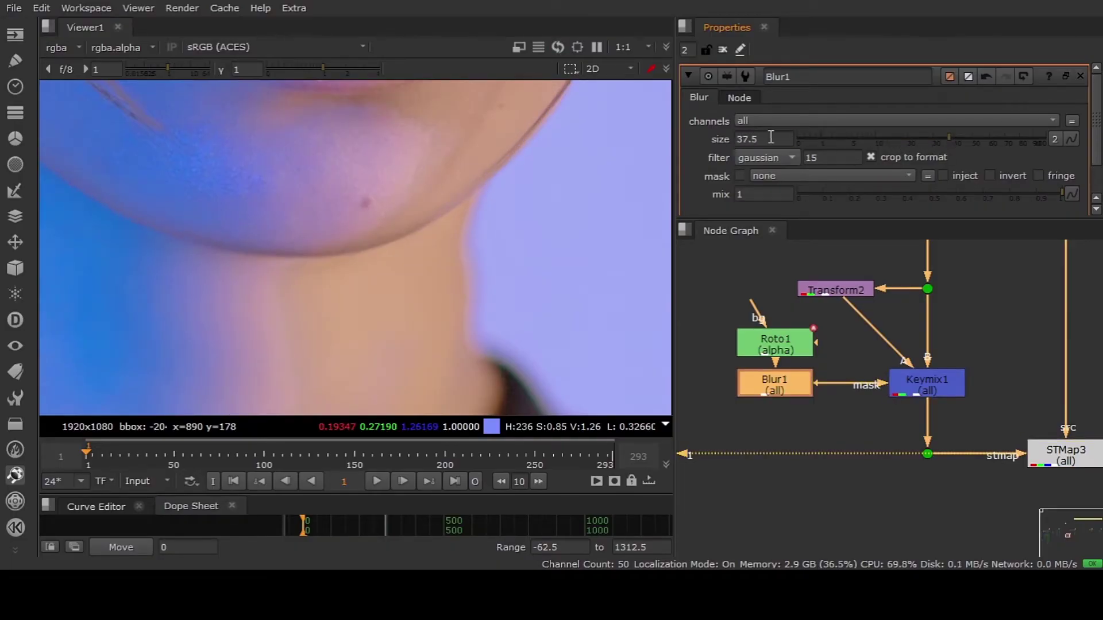
text(50)
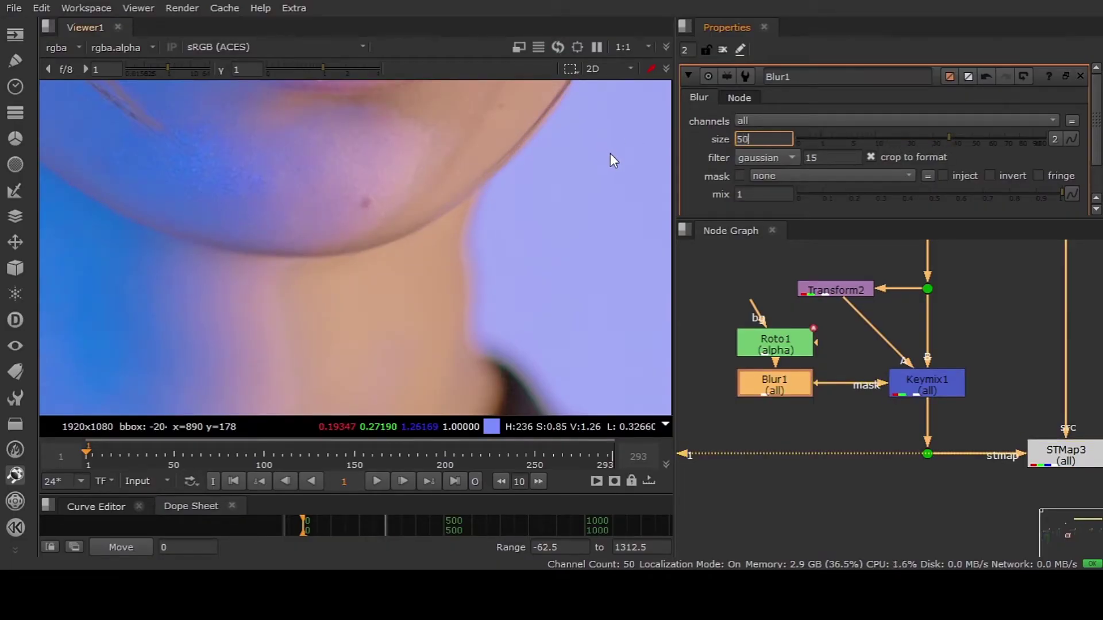
key(Return)
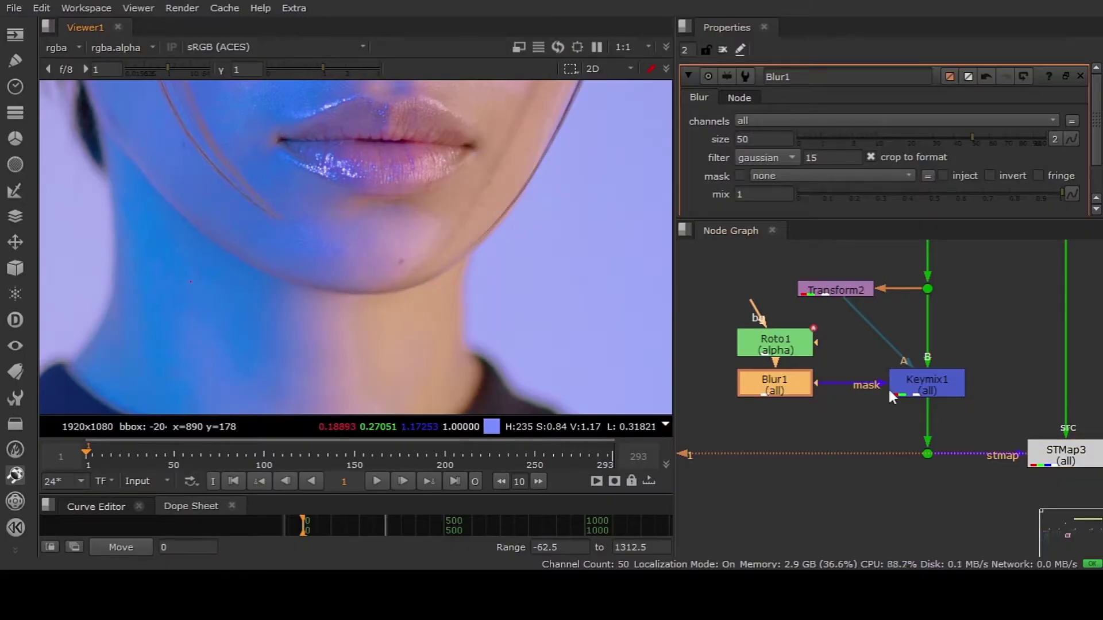
View the Keymix1 UV map and toggle Blur1 to compare its soft and hard transitions
click(906, 389)
key(1)
click(771, 385)
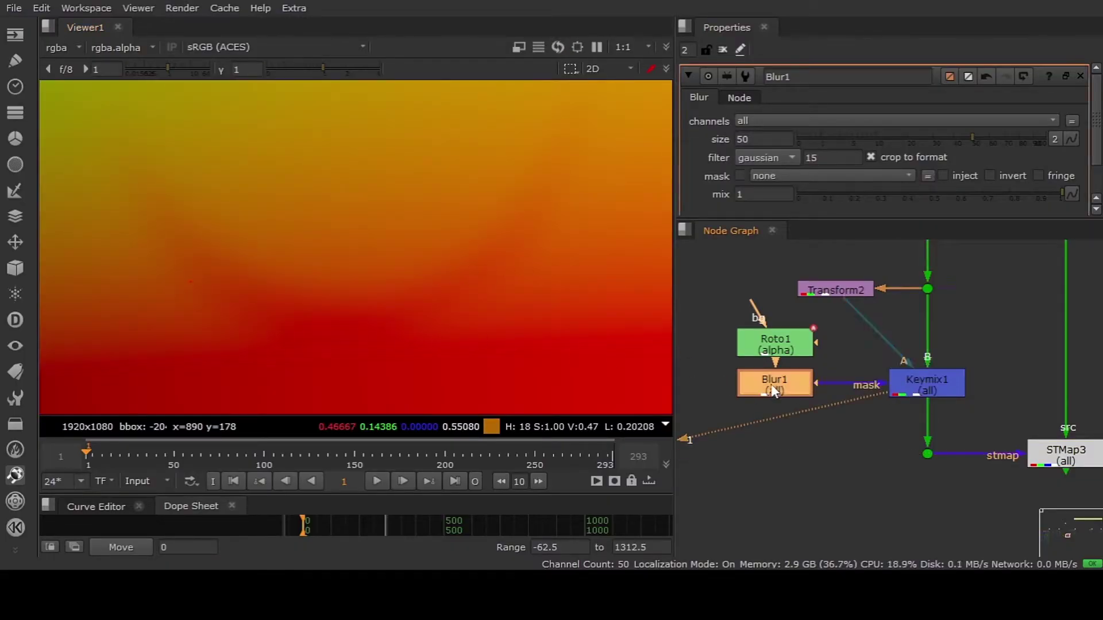
key(d)
key(d)
View the STMap3 result with the blurred mask and examine the chin and the jaw-to-neck transition closely
middle_drag(966, 418, 922, 410)
click(1035, 451)
key(1)
click(965, 414)
scroll(832, 365, down, 3)
middle_drag(836, 358, 853, 382)
scroll(828, 372, up, 2)
scroll(499, 271, up, 3)
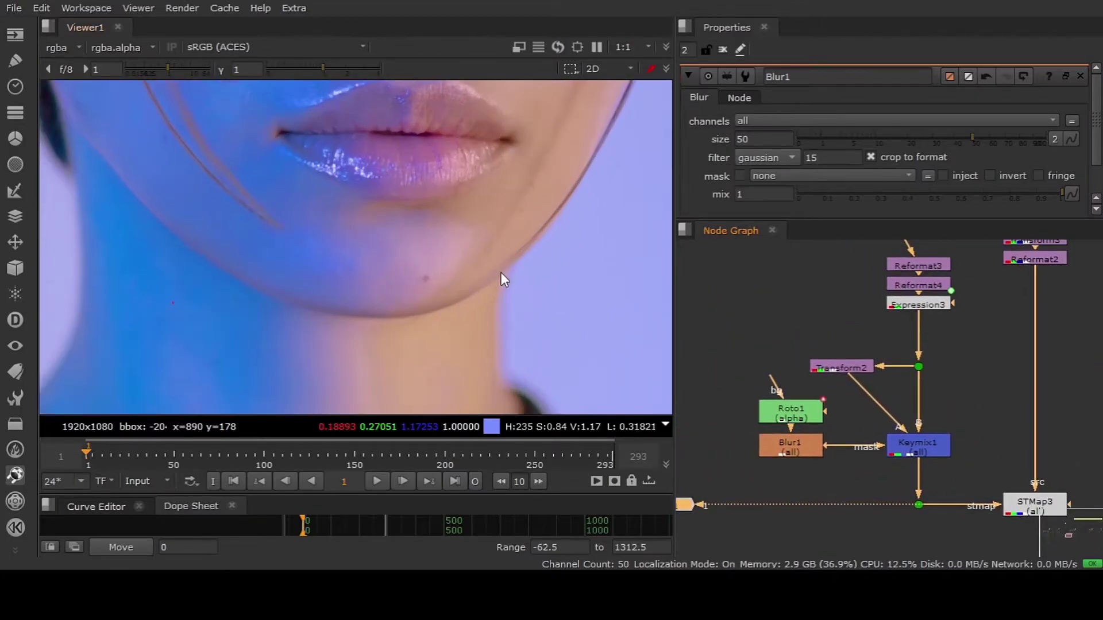
middle_drag(498, 271, 487, 288)
scroll(487, 288, up, 1)
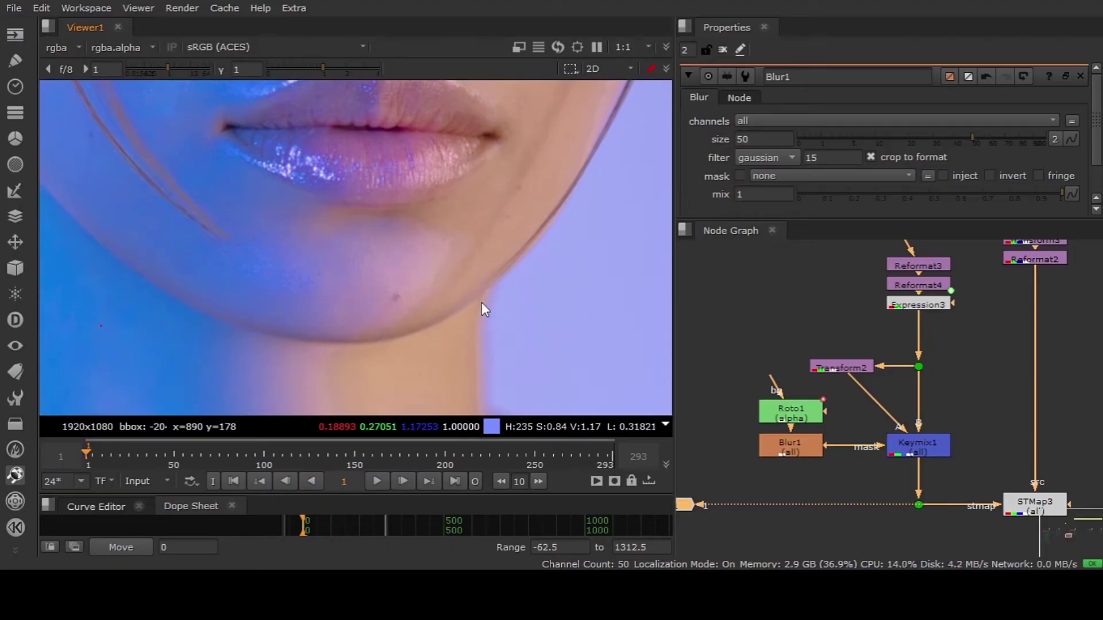
scroll(437, 310, down, 2)
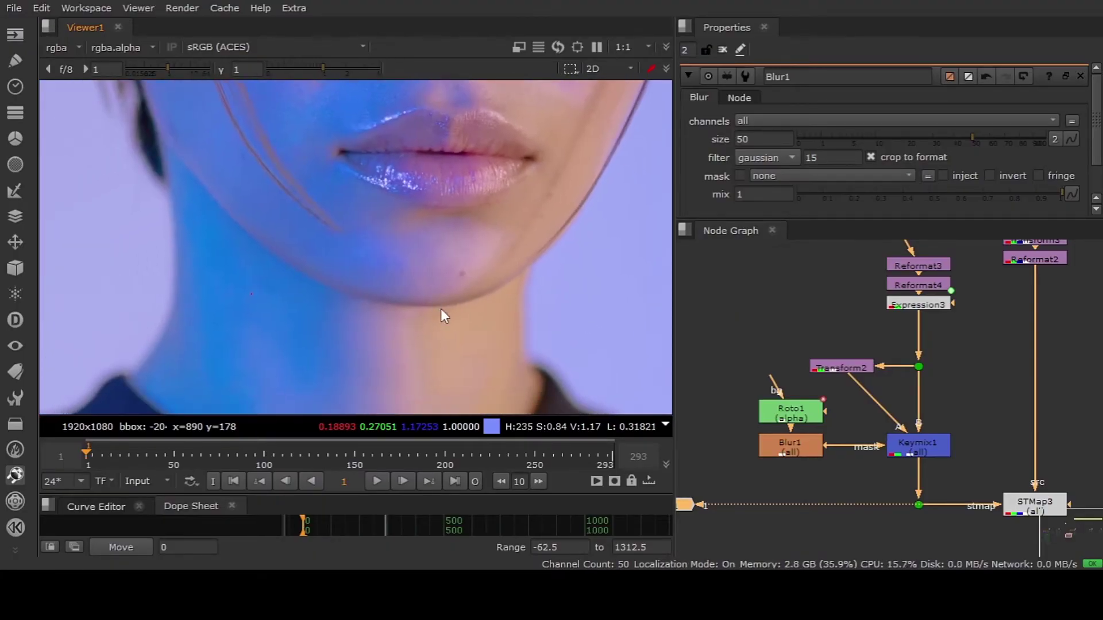
Toggle Keymix1 off and on repeatedly to compare the original and warped jaw, ending on the whole portrait
click(909, 452)
key(d)
key(d)
key(d)
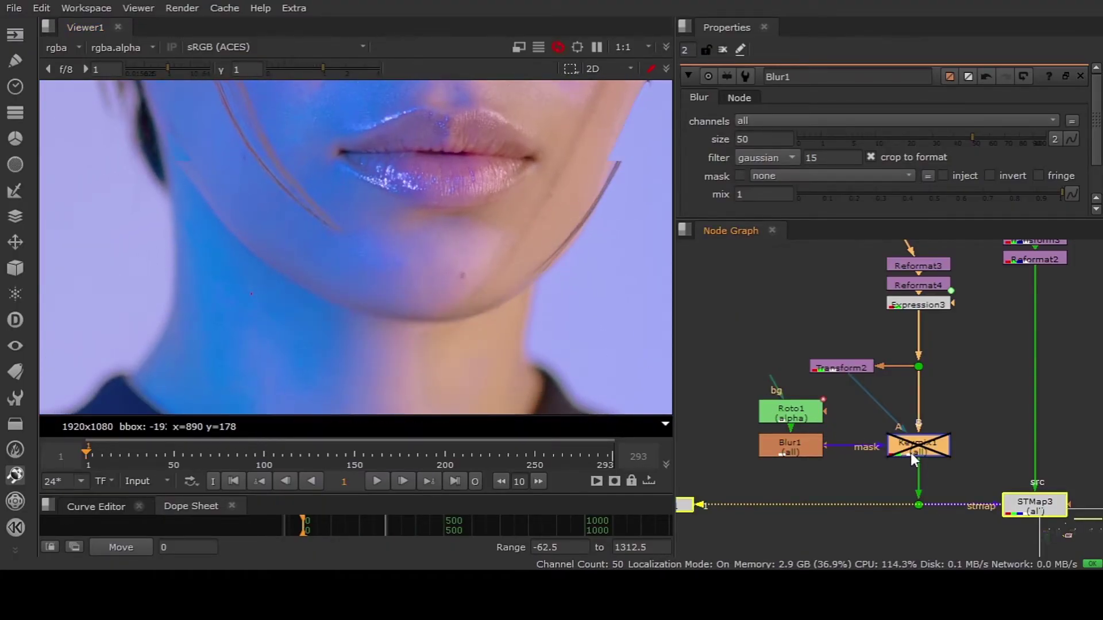
key(d)
scroll(444, 264, down, 5)
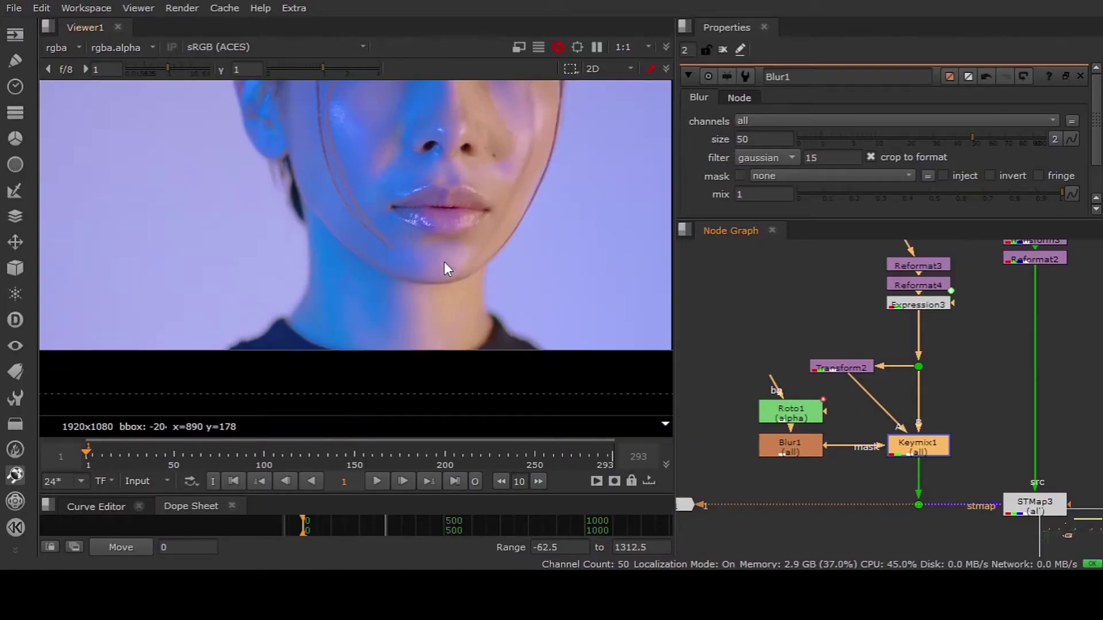
key(d)
key(d)
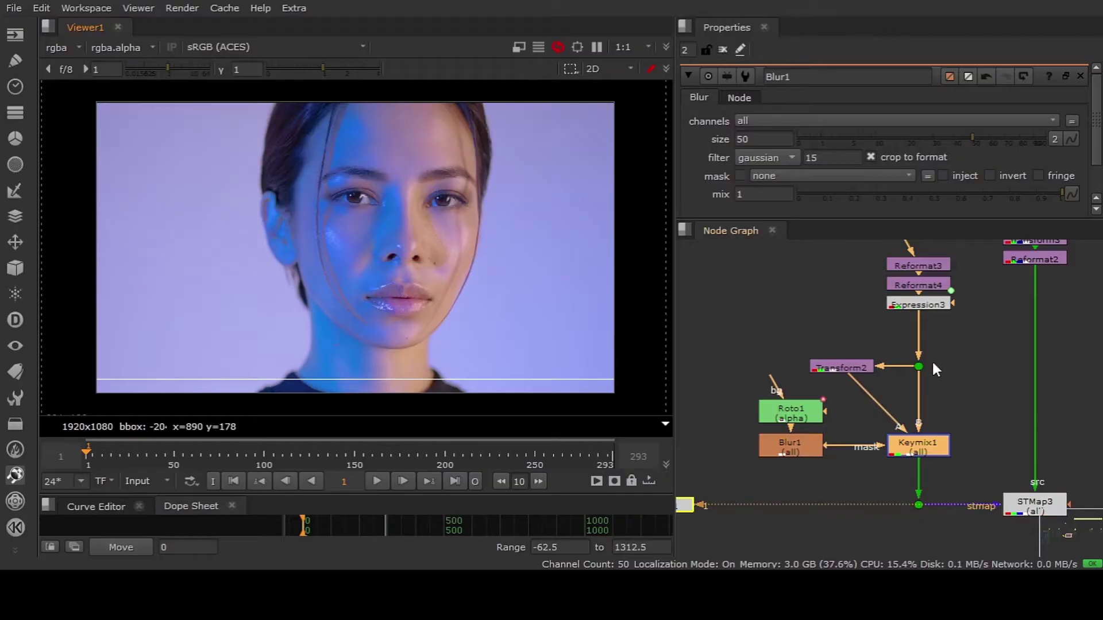
Move the Transform2, Roto1, Blur1 and Keymix1 group closer to Expression3 in the node graph
scroll(931, 359, down, 6)
scroll(865, 379, up, 4)
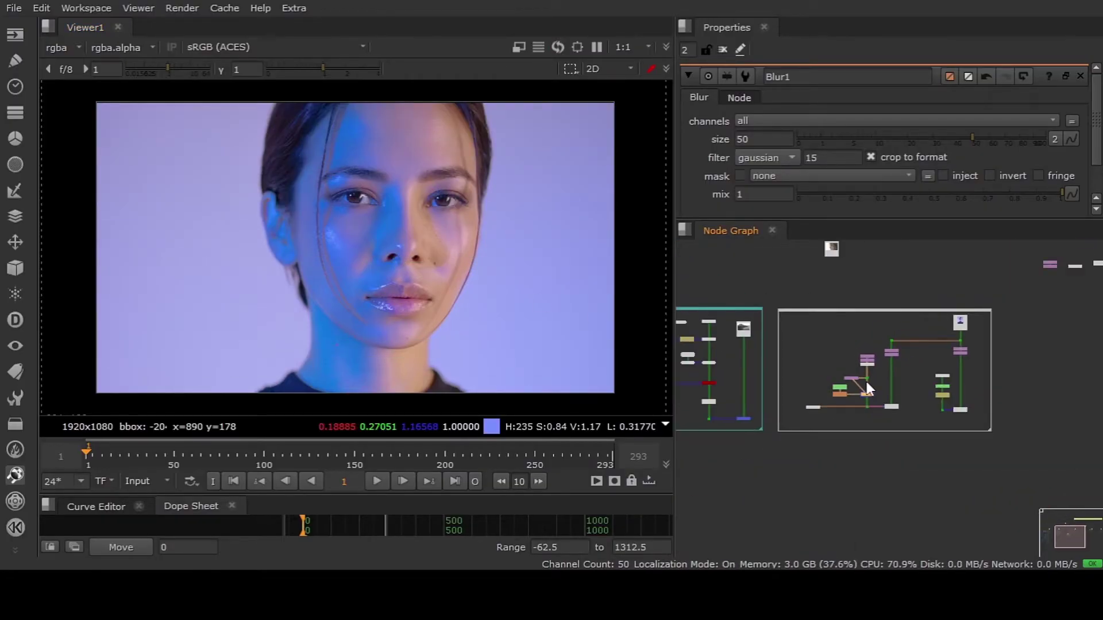
drag(724, 439, 723, 439)
mouse_move(893, 413)
mouse_down()
mouse_move(894, 391)
mouse_move(871, 439)
mouse_up()
mouse_move(989, 466)
mouse_down()
mouse_move(989, 475)
mouse_move(989, 466)
mouse_up()
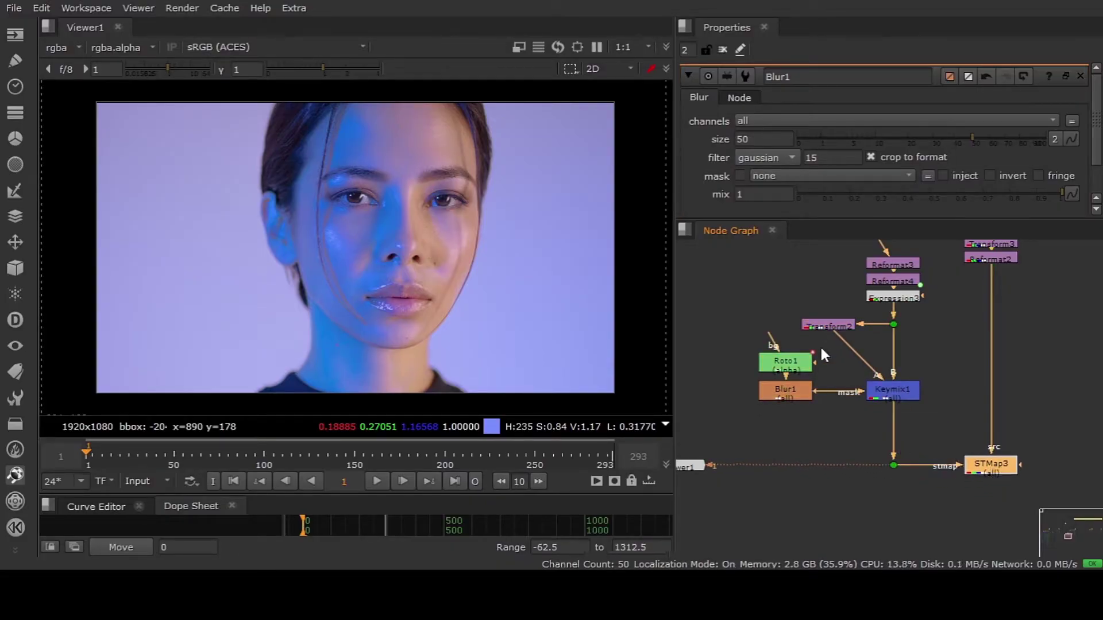
Review Transform2 and Keymix1, and toggle STMap3 repeatedly to compare the full portrait with and without the distortion
scroll(819, 343, up, 1)
click(825, 322)
click(901, 405)
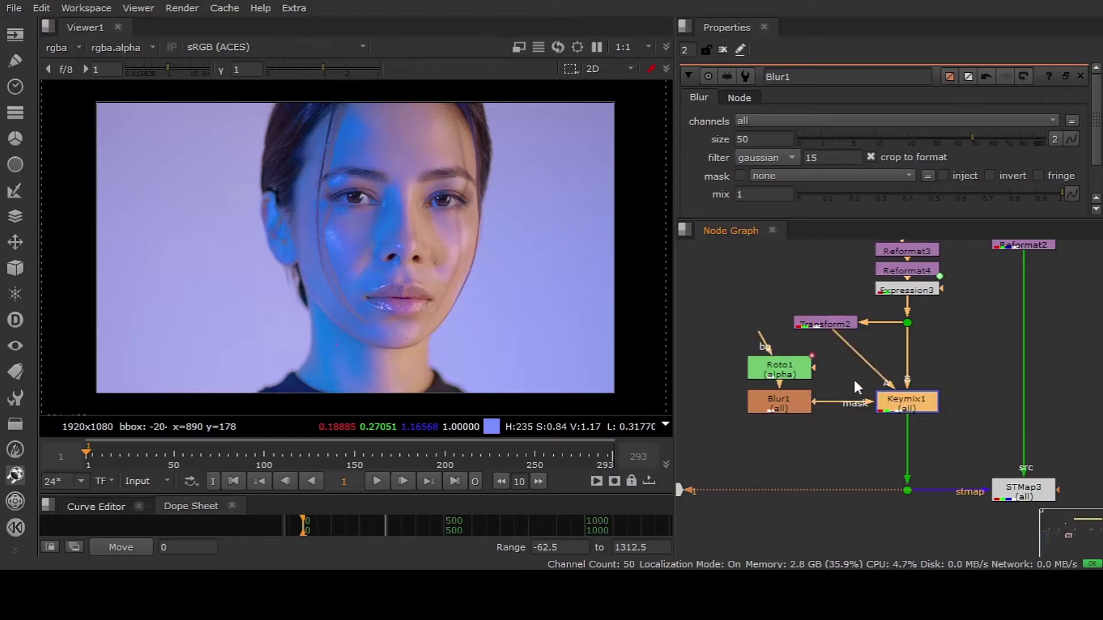
click(1006, 489)
key(d)
key(d)
key(d)
key(d)
key(d)
key(d)
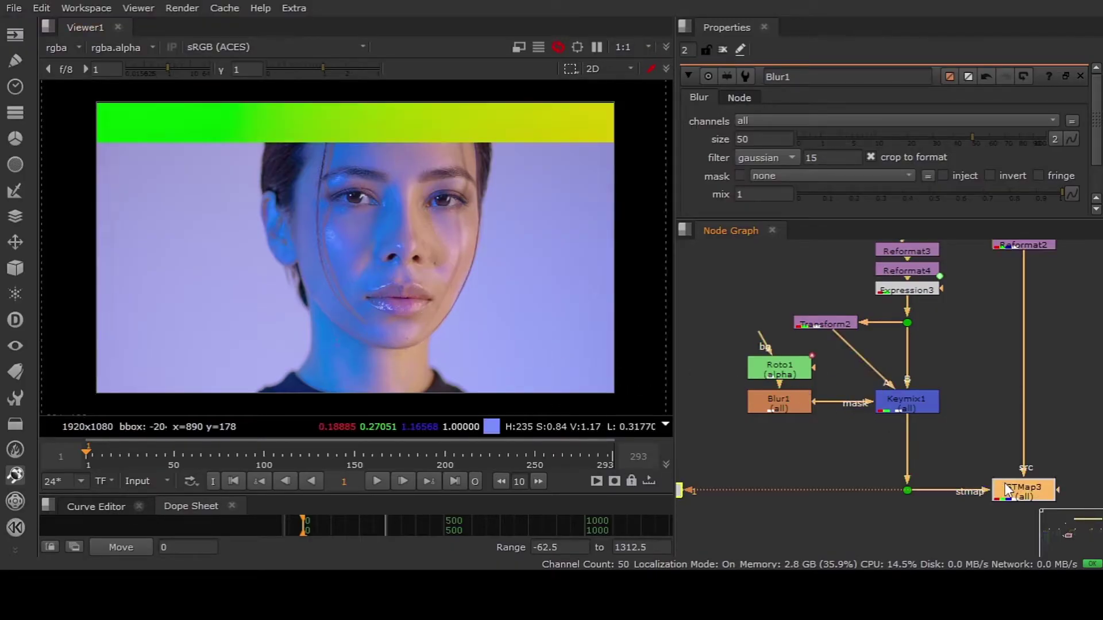
key(f)
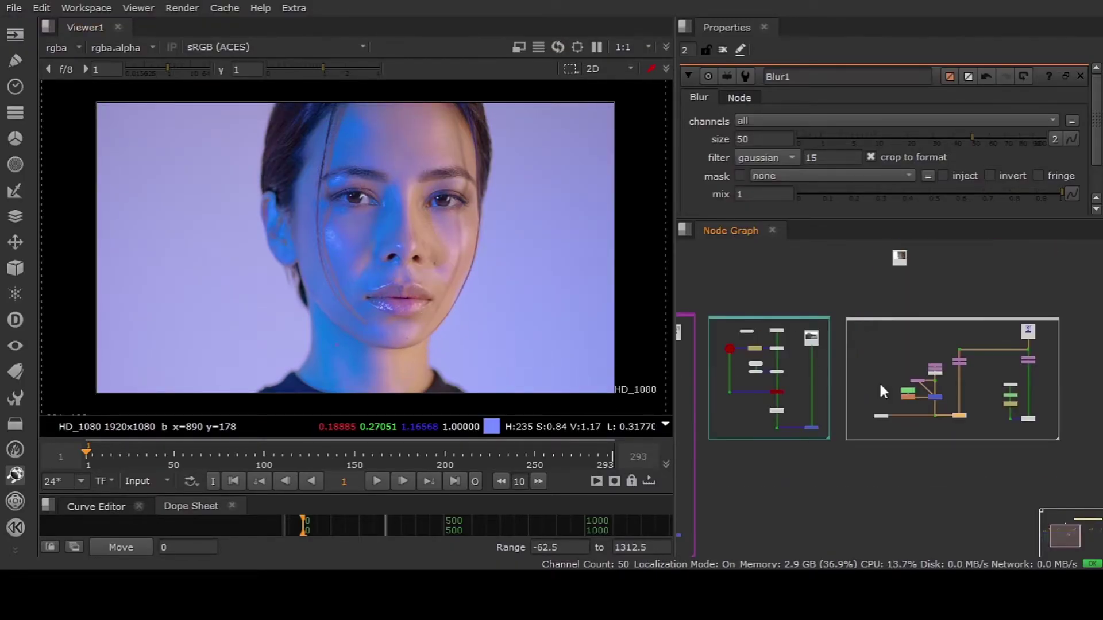
View the coastal mountain footage from the teal backdrop, play it back and return to its first frame
middle_drag(791, 366, 893, 363)
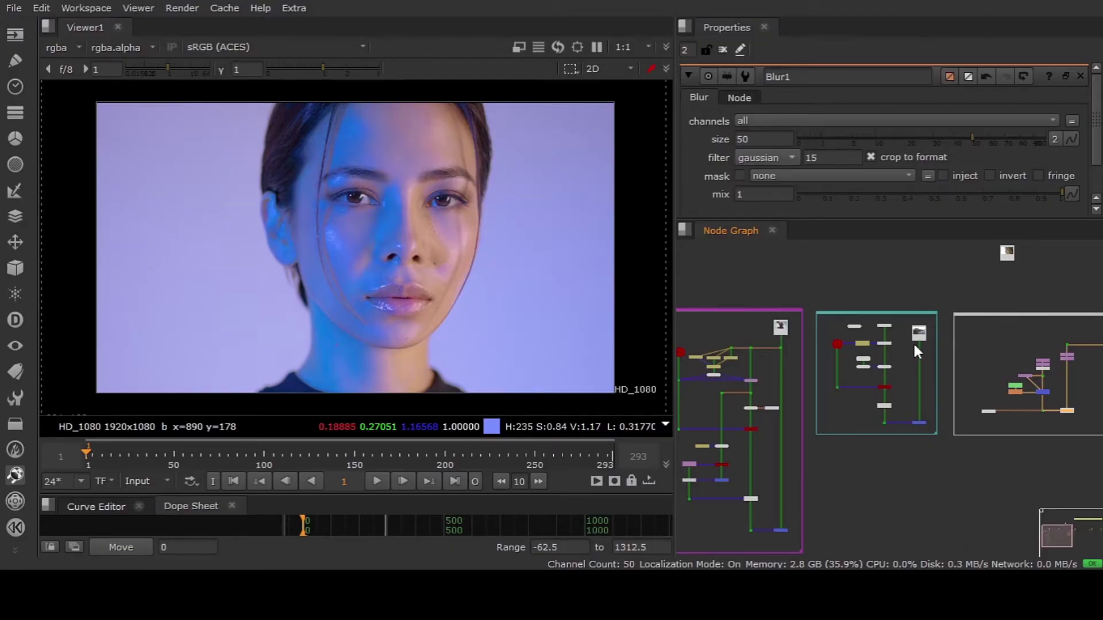
scroll(912, 343, up, 5)
key(1)
scroll(899, 339, down, 5)
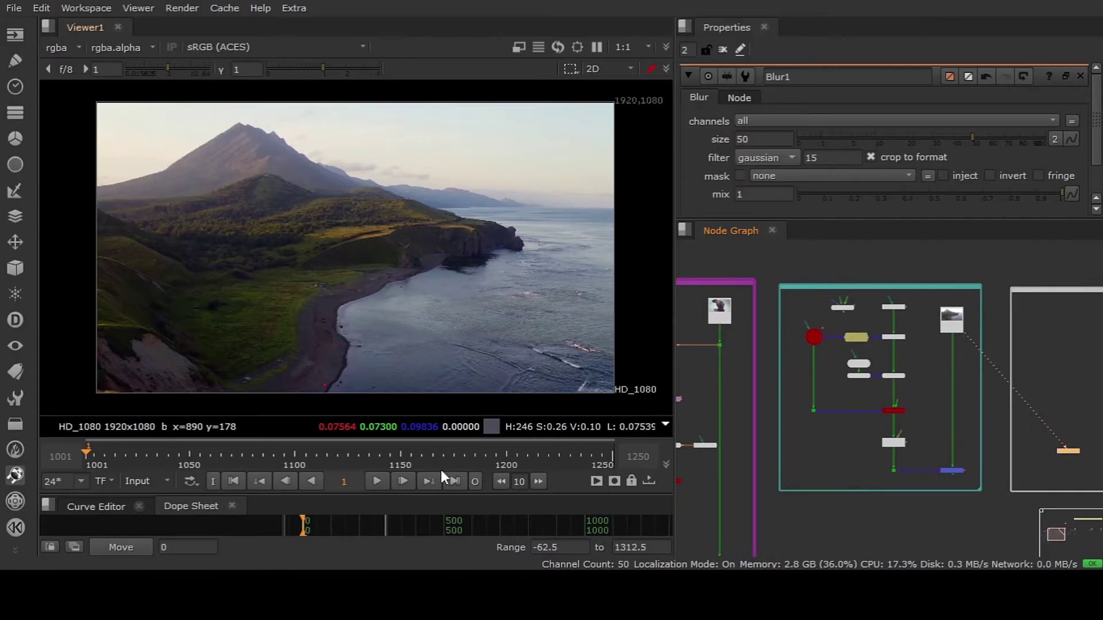
click(379, 482)
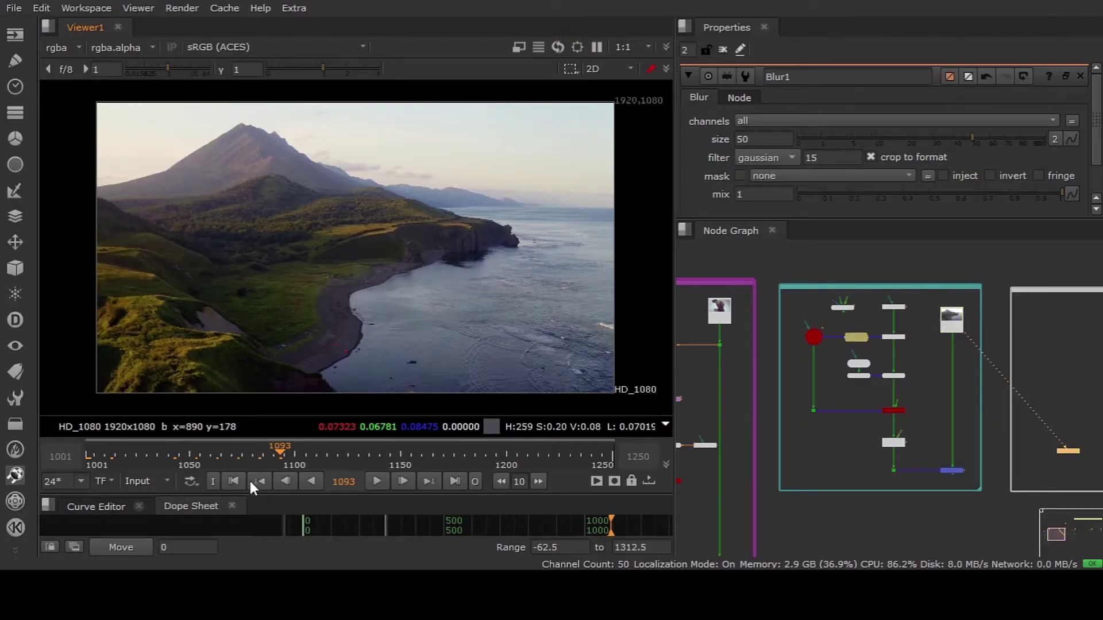
click(229, 480)
Examine the Camera2 node of the projection setup against the mountain footage
scroll(815, 334, up, 5)
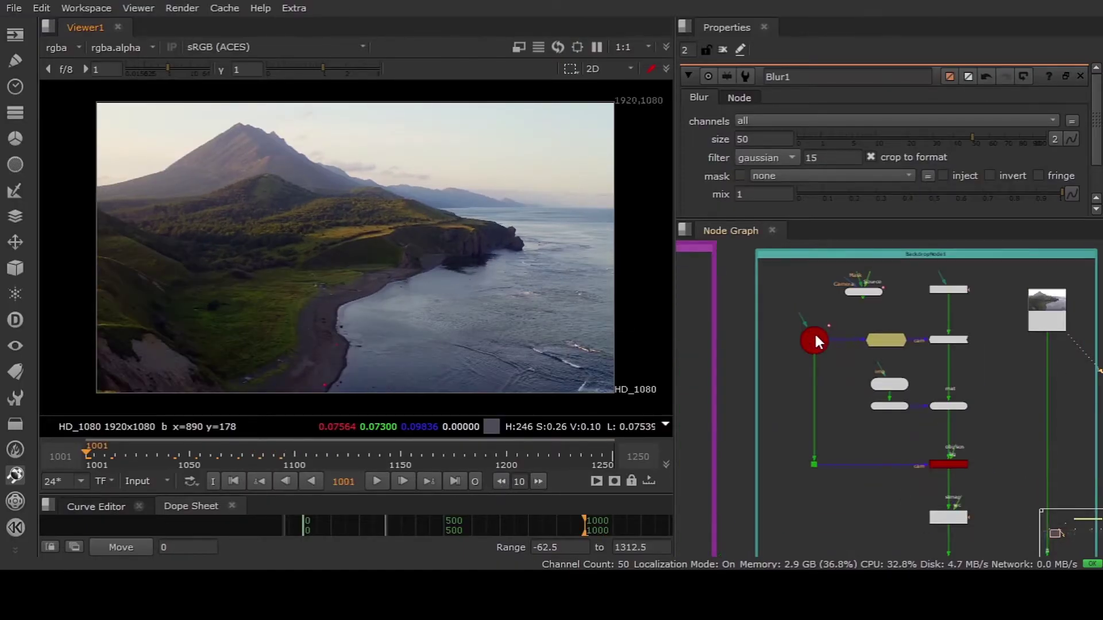
click(816, 345)
drag(463, 234, 140, 402)
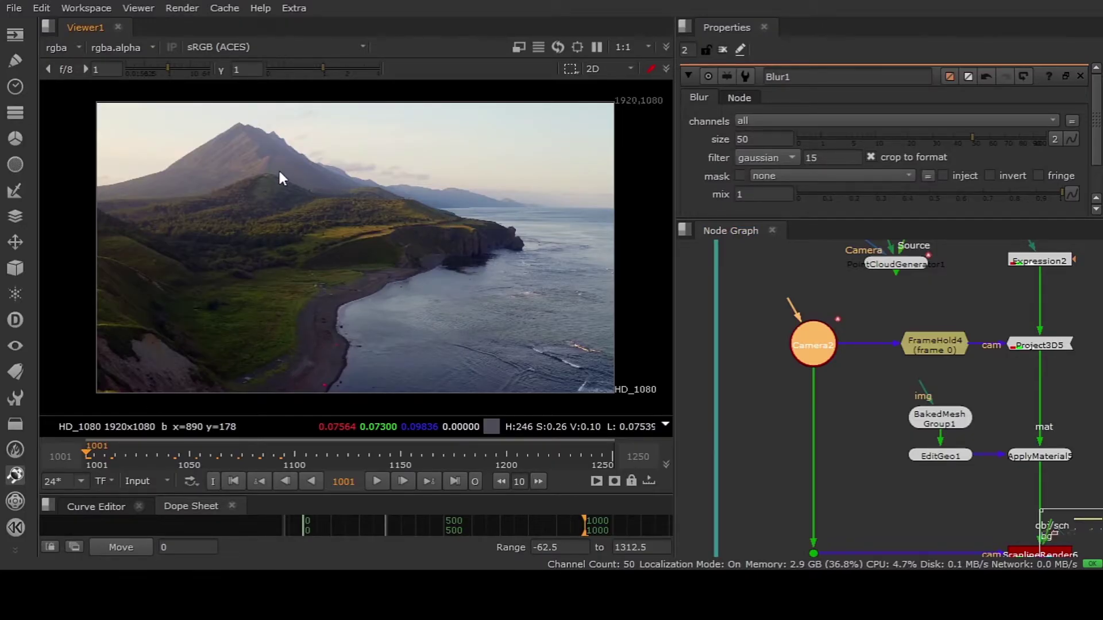
click(766, 372)
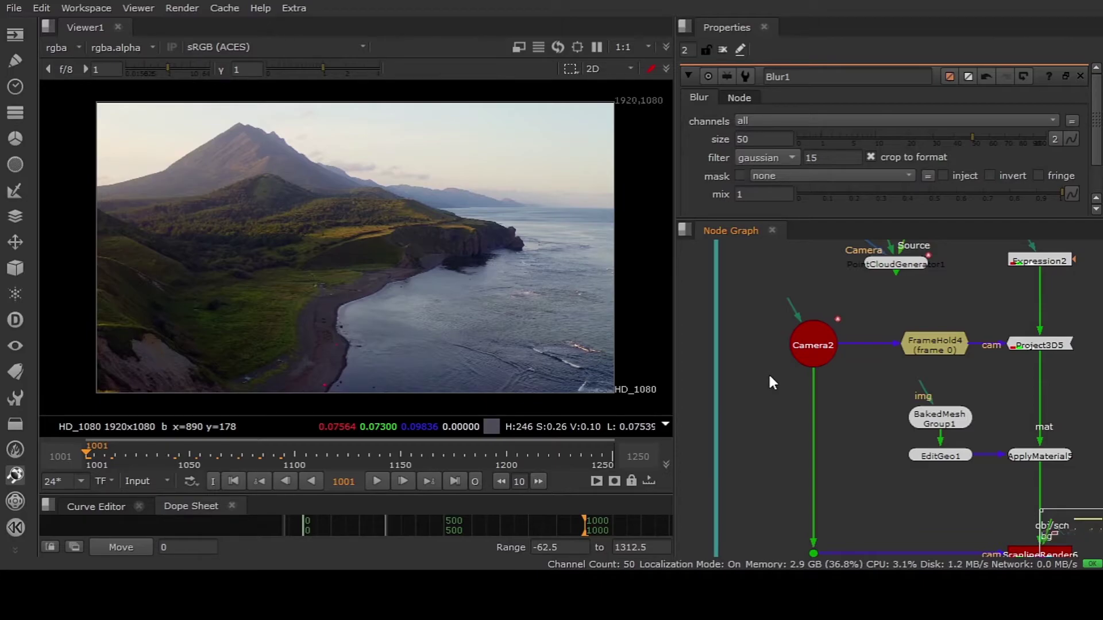
View the Expression2 UV map and examine how it runs through Project3D5 and ApplyMaterial onto the baked mesh
middle_drag(769, 376, 686, 418)
click(956, 305)
key(1)
click(939, 361)
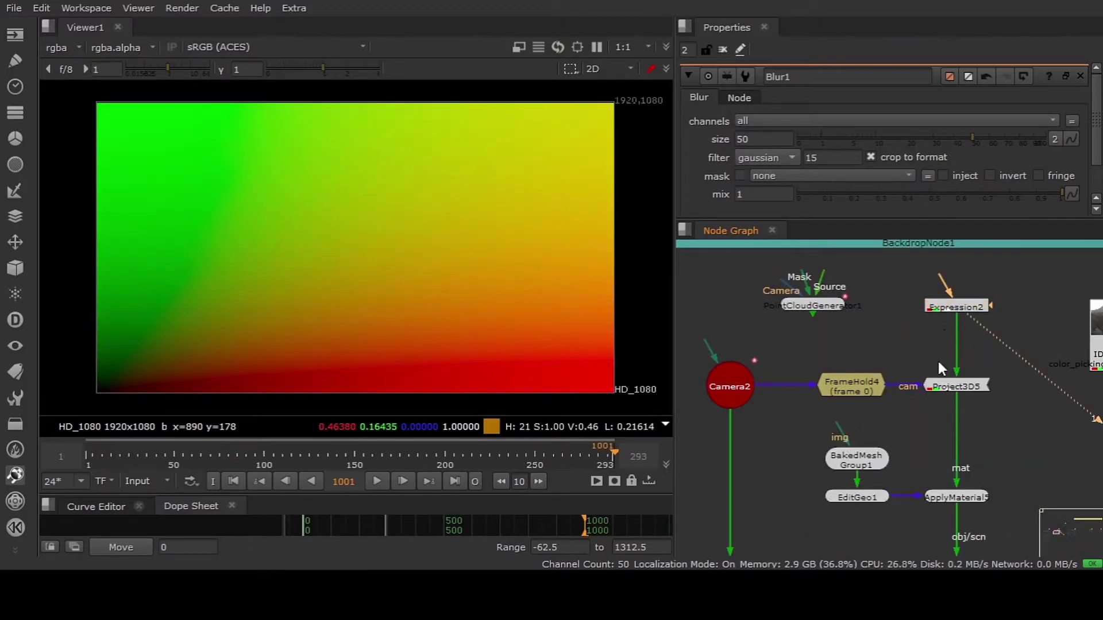
middle_drag(938, 360, 923, 357)
middle_drag(905, 428, 906, 389)
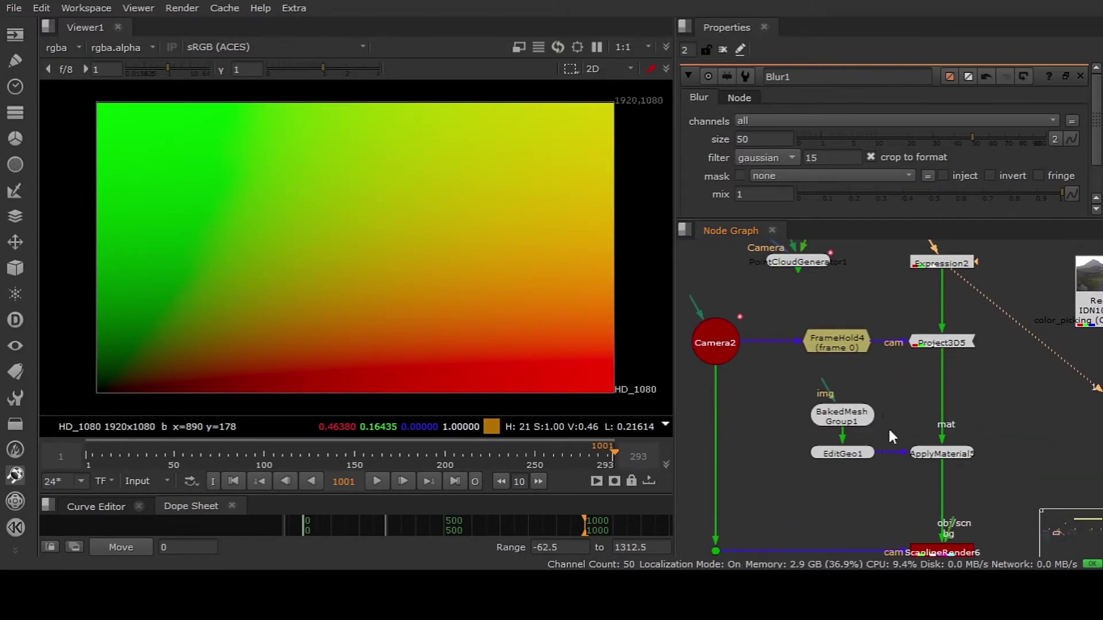
middle_drag(871, 443, 920, 370)
middle_drag(868, 339, 865, 423)
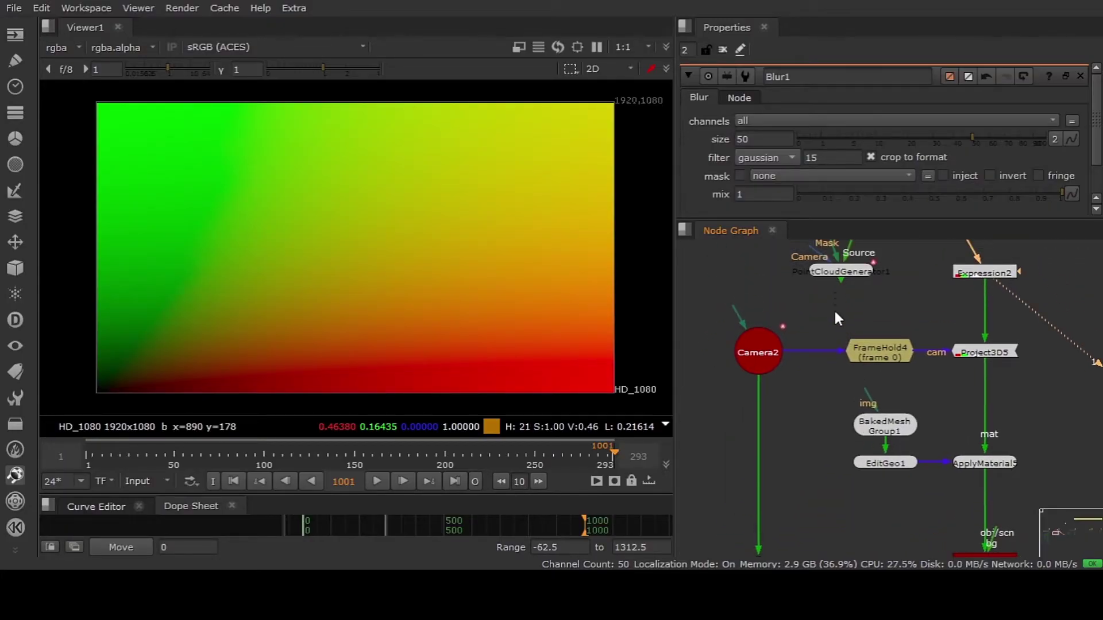
Examine the baked landscape mesh in the 3D view together with the projection nodes and the position of Camera2
middle_drag(800, 356, 785, 357)
middle_drag(905, 420, 880, 394)
key(Tab)
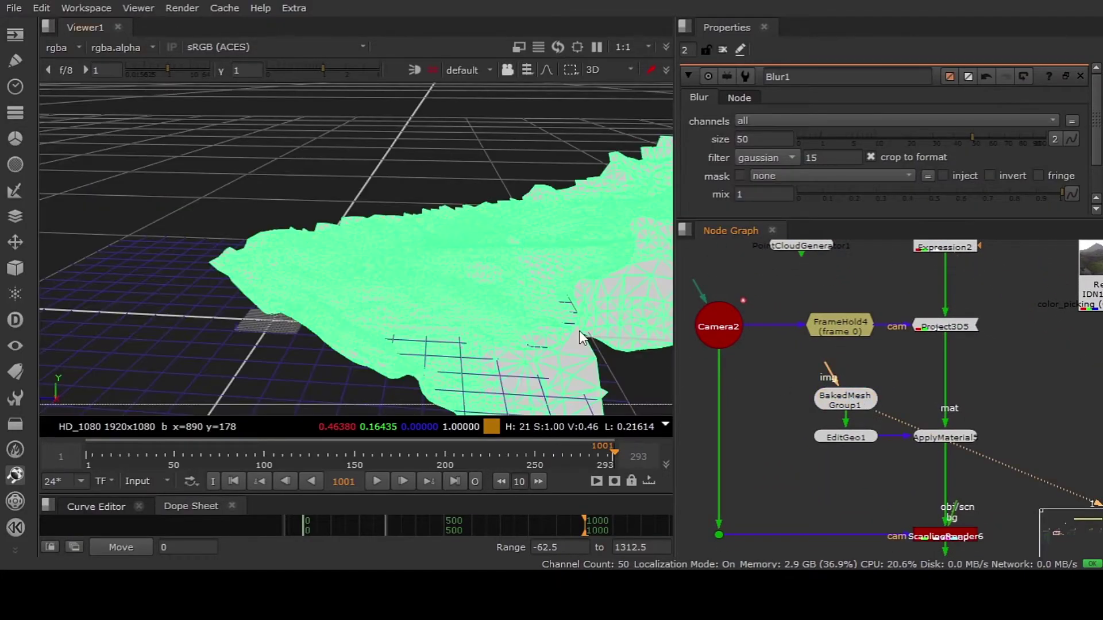
click(394, 190)
mouse_move(394, 190)
ctrl+mouse_down()
mouse_move(385, 244)
mouse_move(339, 235)
ctrl+mouse_up()
click(417, 71)
mouse_move(488, 184)
ctrl+mouse_down()
mouse_move(416, 191)
mouse_move(440, 186)
mouse_move(395, 226)
mouse_move(358, 225)
mouse_move(451, 223)
ctrl+mouse_up()
scroll(451, 223, up, 2)
View ApplyMaterial5 and examine from several angles in 3D how the UV map is projected from Camera2 onto the mesh
click(935, 329)
key(1)
middle_drag(933, 382, 907, 349)
click(919, 402)
key(1)
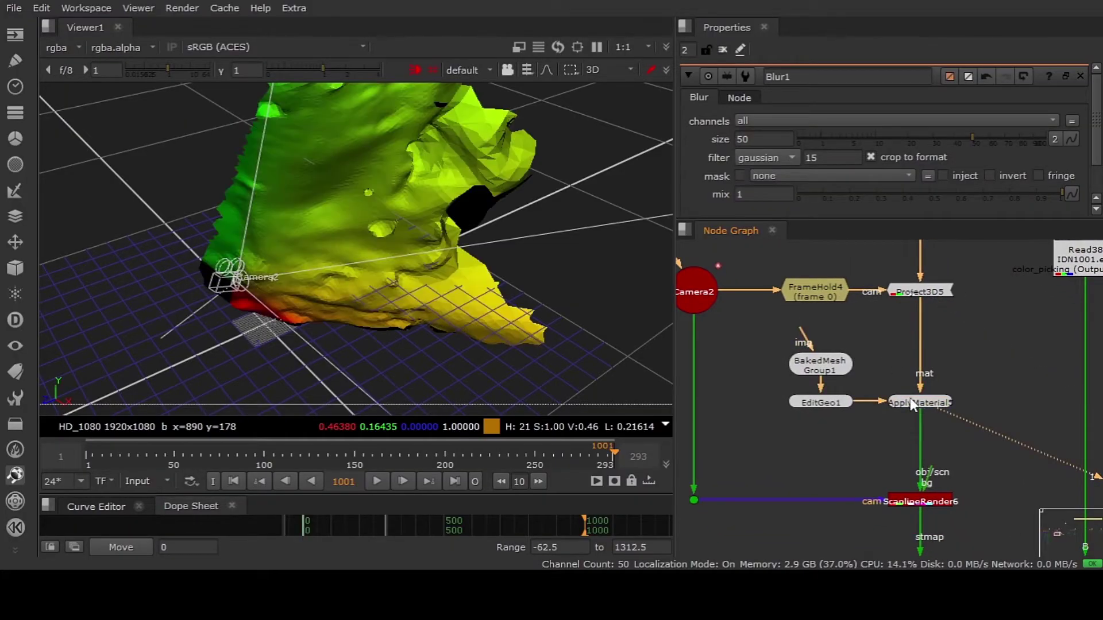
ctrl+drag(494, 315, 269, 317)
click(417, 70)
mouse_move(425, 207)
ctrl+mouse_down()
mouse_move(429, 240)
mouse_move(567, 156)
mouse_move(455, 232)
mouse_move(567, 218)
mouse_move(593, 194)
ctrl+mouse_up()
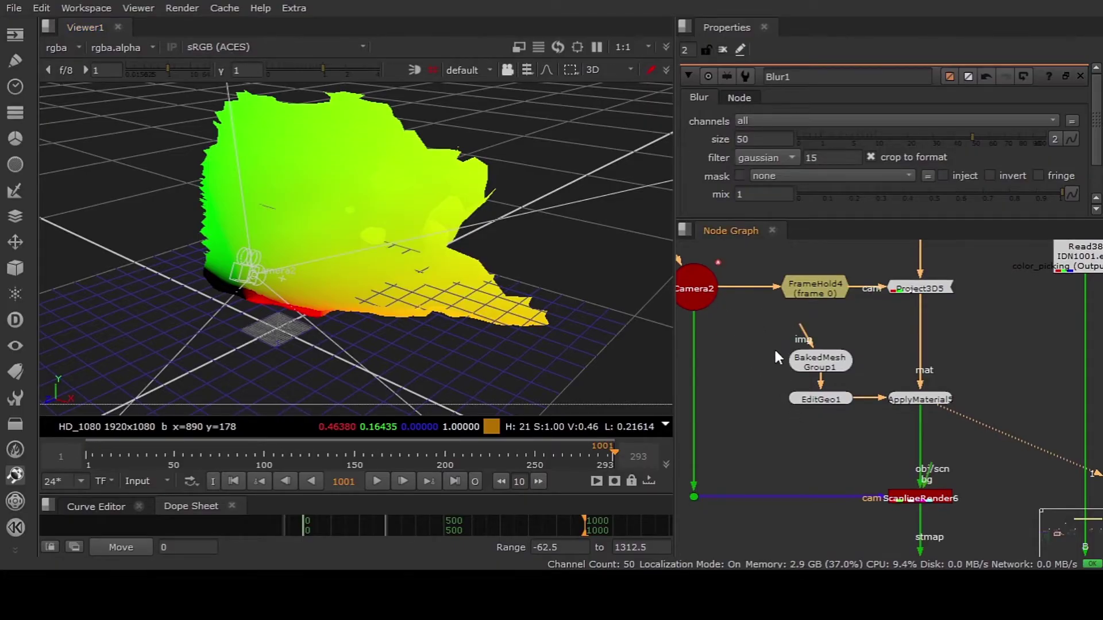
View the ScanlineRender6 output in 2D and play the rendered UV map from its first frame
middle_drag(904, 498, 904, 409)
click(904, 409)
key(1)
click(864, 445)
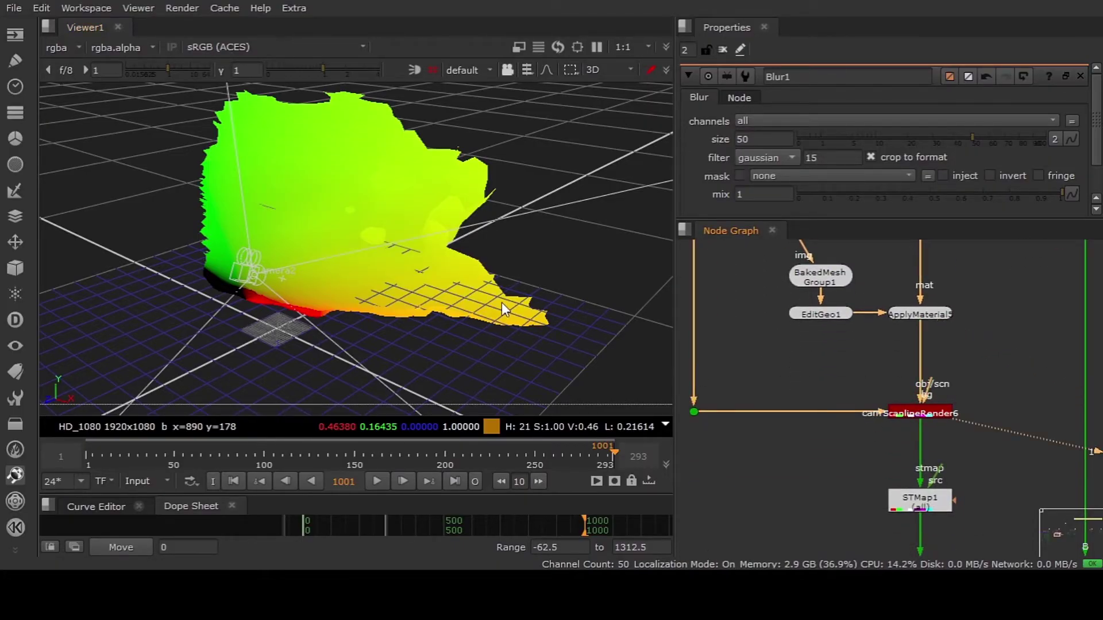
key(Tab)
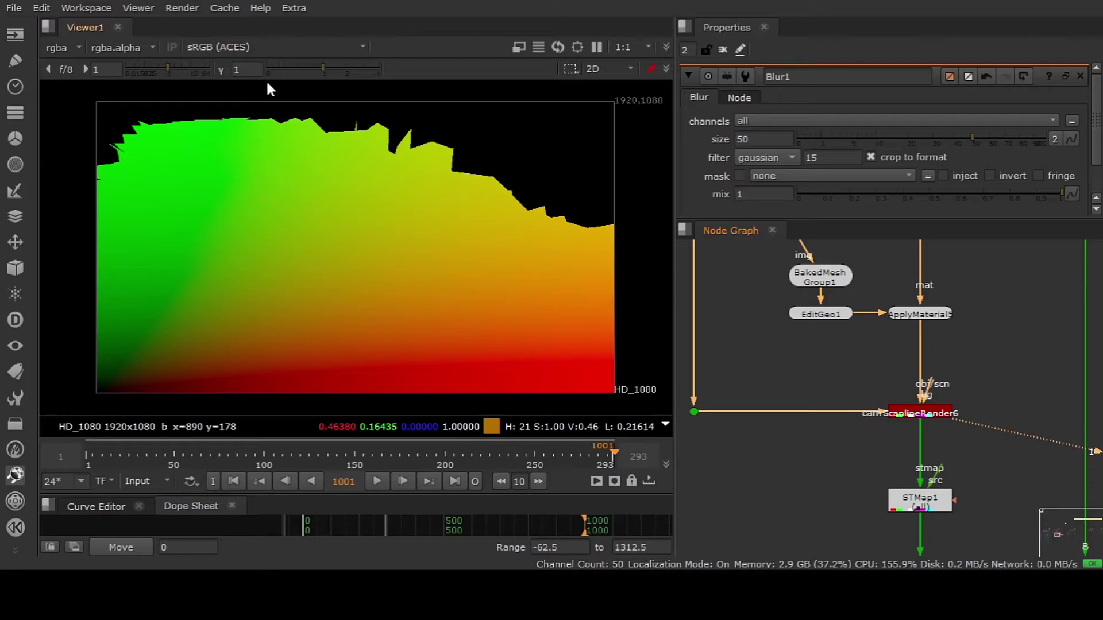
click(310, 481)
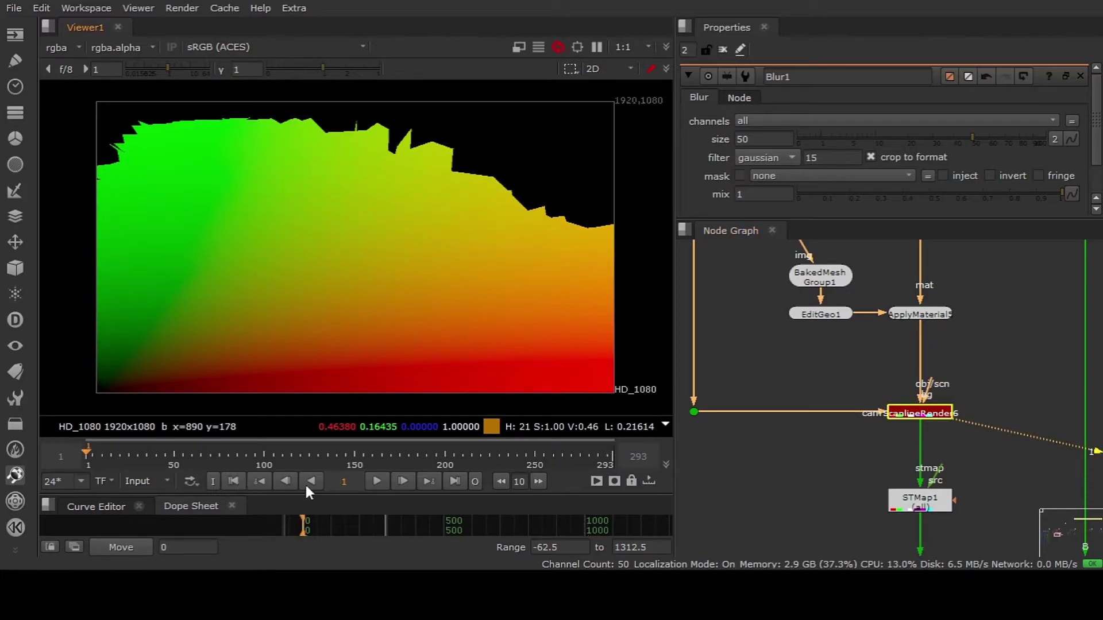
click(535, 481)
click(535, 482)
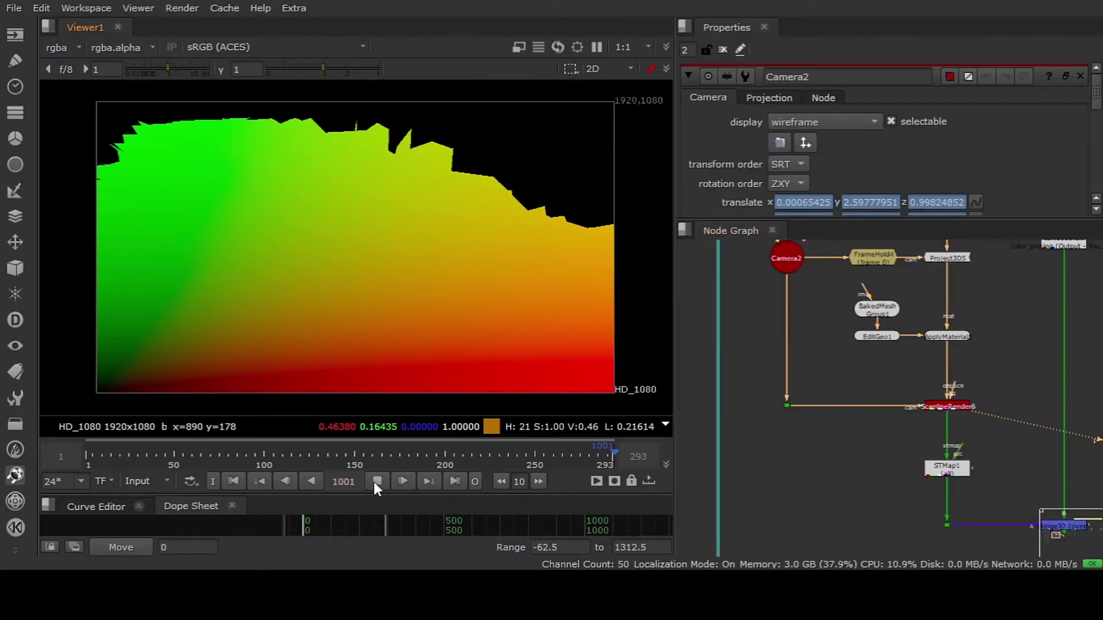
click(376, 482)
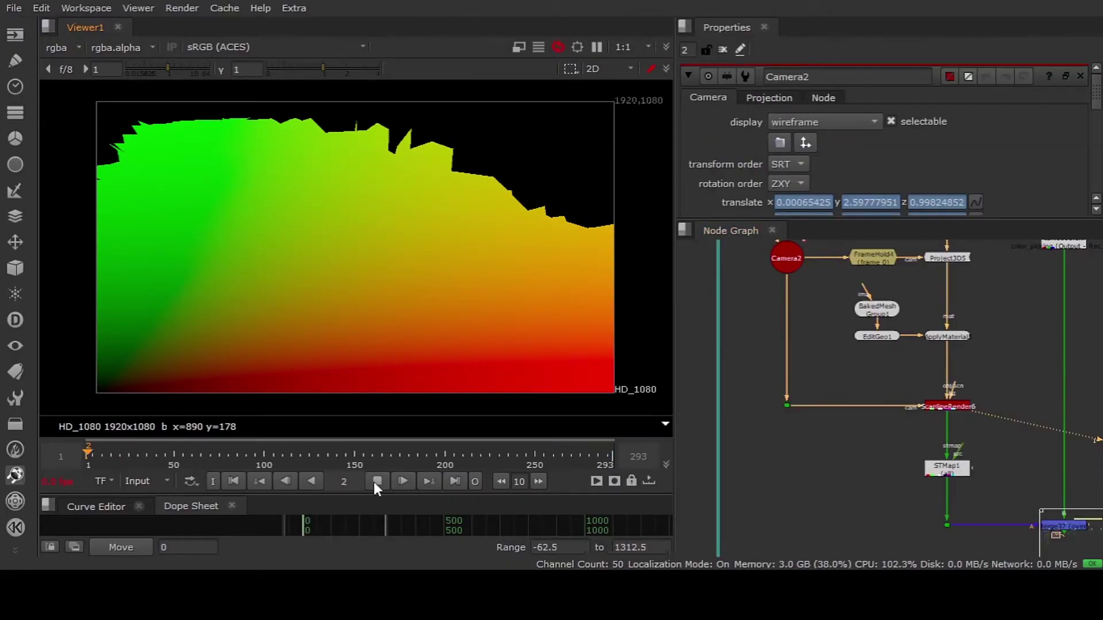
click(375, 481)
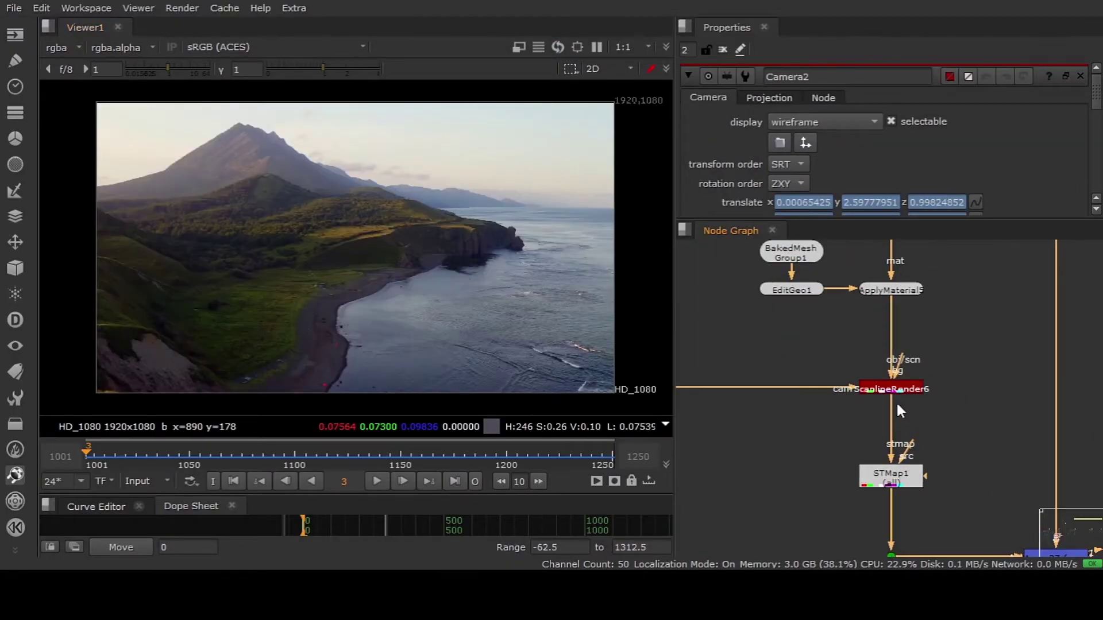
Insert a FrameRange node between ScanlineRender6 and STMap1 and set its first frame to 1001
click(888, 389)
key(1)
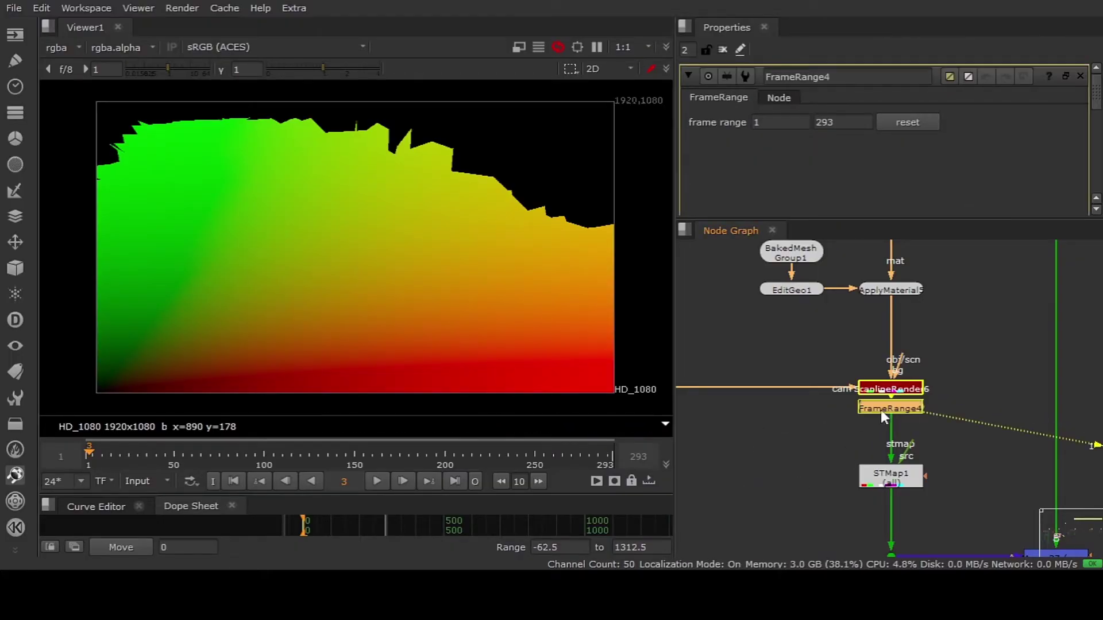
scroll(882, 423, down, 3)
click(879, 245)
scroll(869, 205, down, 3)
double_click(837, 442)
click(776, 122)
text(00)
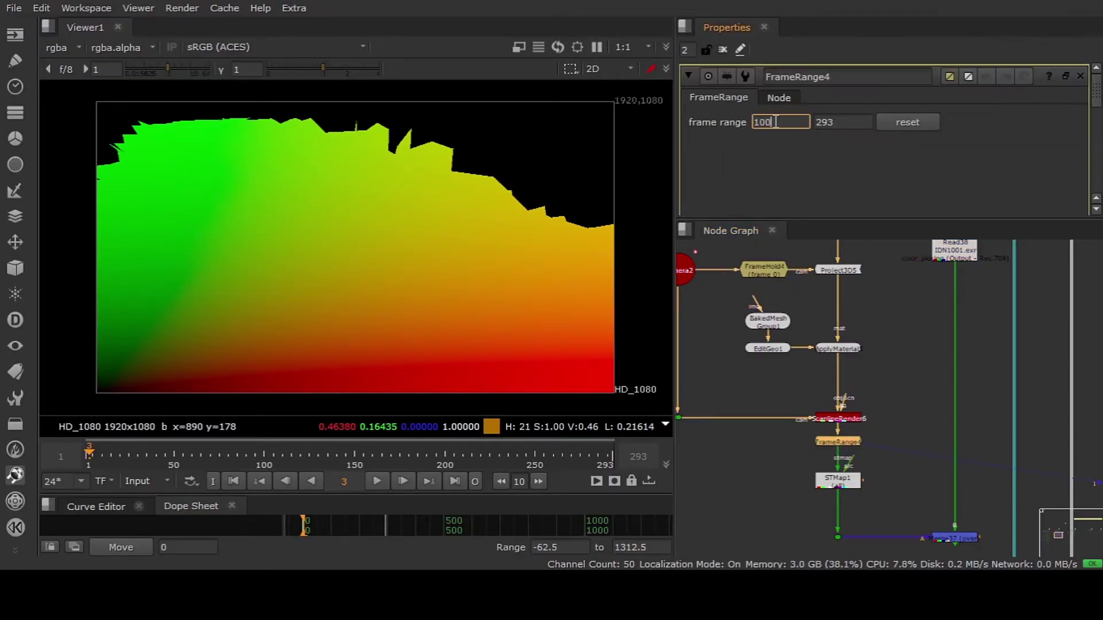
Copy the last frame value, 1250, from the Read38 footage node into the end of FrameRange4's range
double_click(945, 250)
scroll(867, 161, down, 3)
drag(878, 159, 834, 160)
key(ctrl+c)
double_click(839, 443)
drag(850, 122, 804, 129)
key(ctrl+v)
click(815, 451)
middle_drag(815, 452, 820, 429)
Step through the rendered UV map in ten-frame jumps to see it follow the camera, then return to frame 1001
click(241, 481)
click(534, 480)
click(534, 481)
click(534, 482)
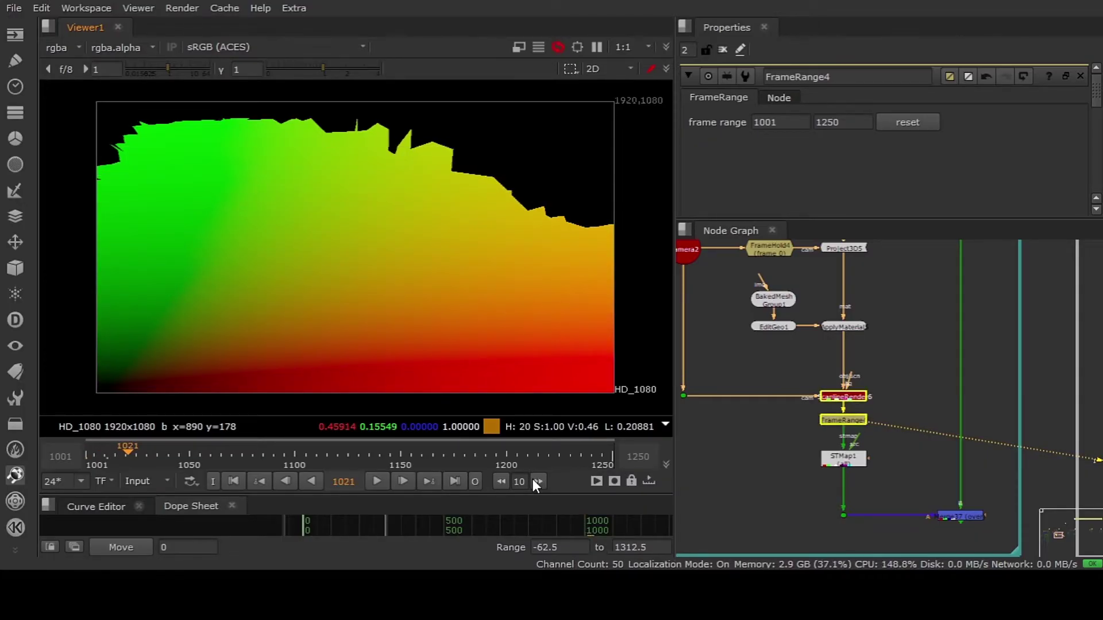
click(533, 480)
click(533, 480)
click(533, 480)
click(533, 480)
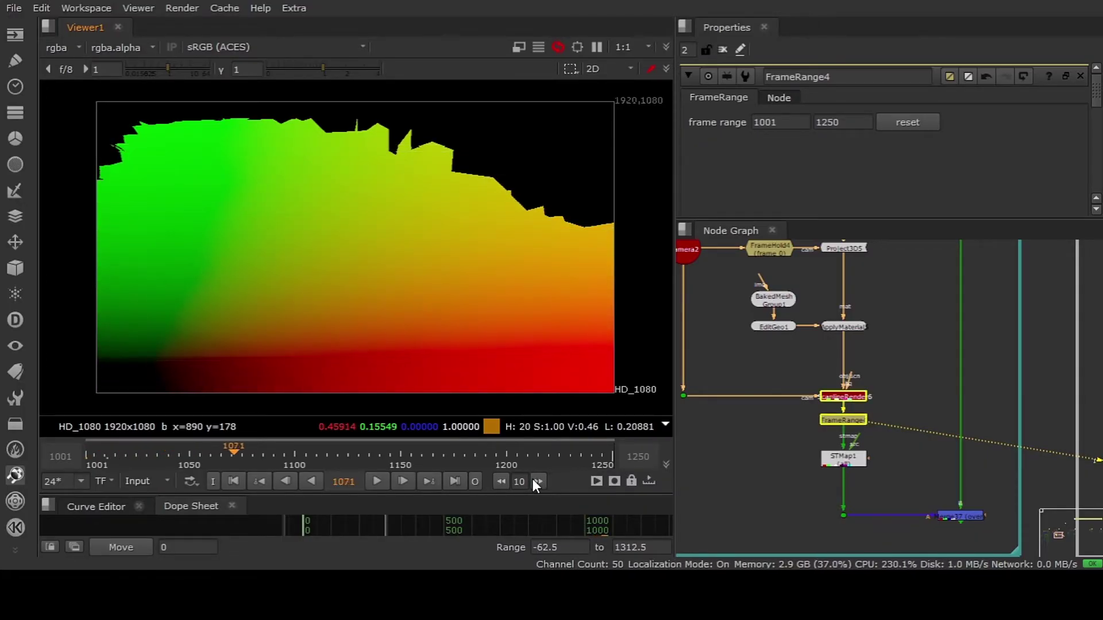
click(533, 480)
click(533, 480)
click(534, 481)
click(534, 481)
drag(430, 454, 418, 453)
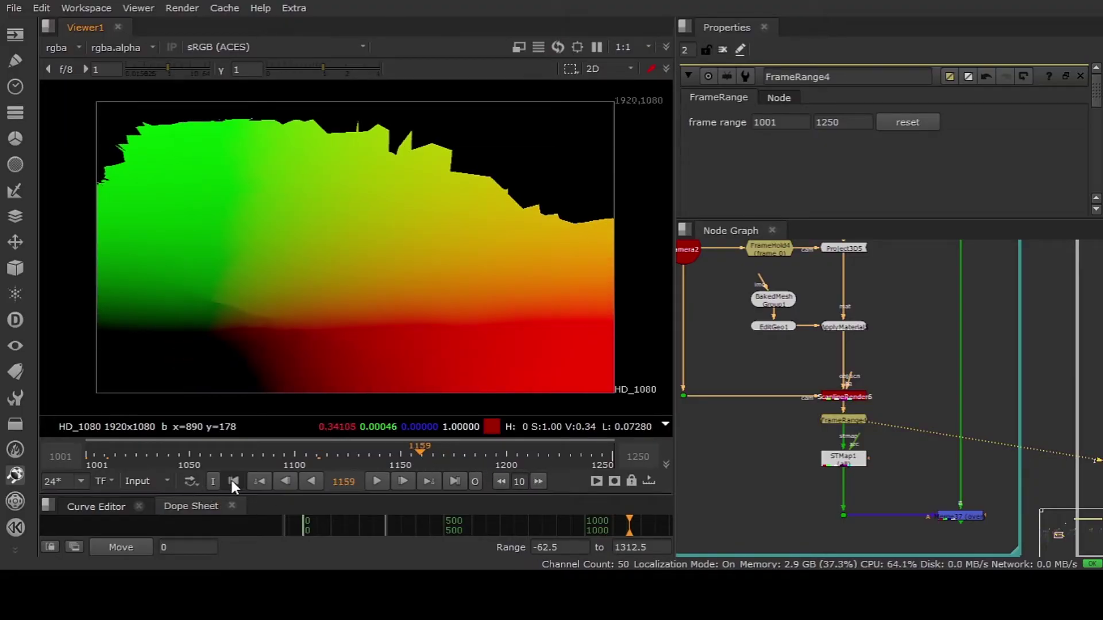
click(233, 482)
View the Merge37 result over the footage and connect a new Roto node to STMap1's src input
middle_drag(845, 492, 853, 442)
click(950, 461)
key(1)
scroll(850, 392, up, 3)
drag(877, 433, 878, 459)
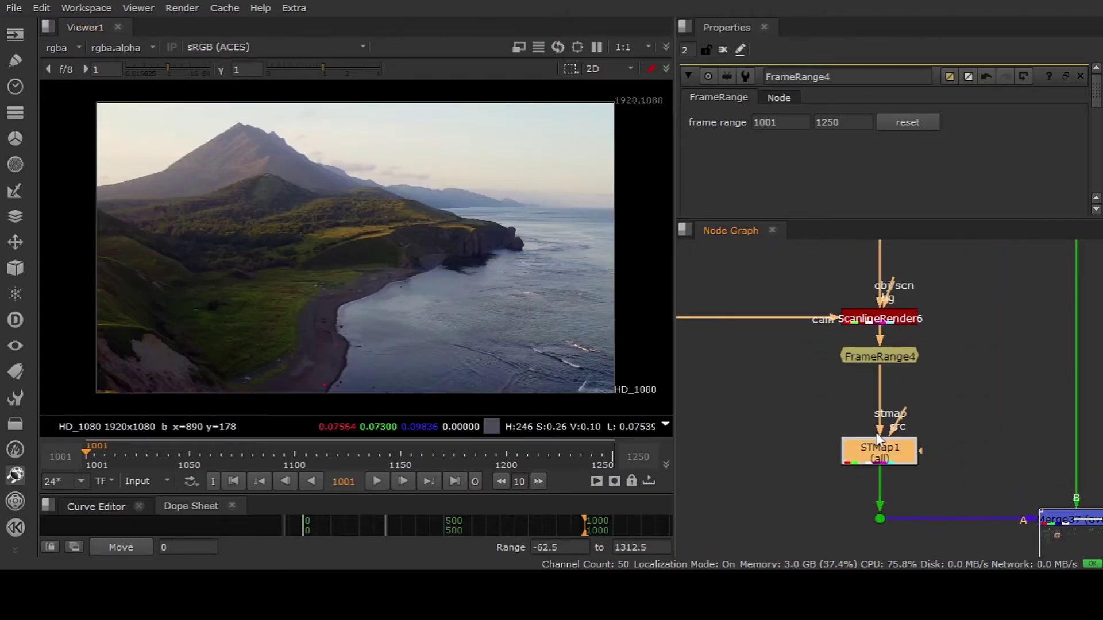
scroll(849, 421, down, 2)
scroll(850, 425, up, 2)
click(826, 414)
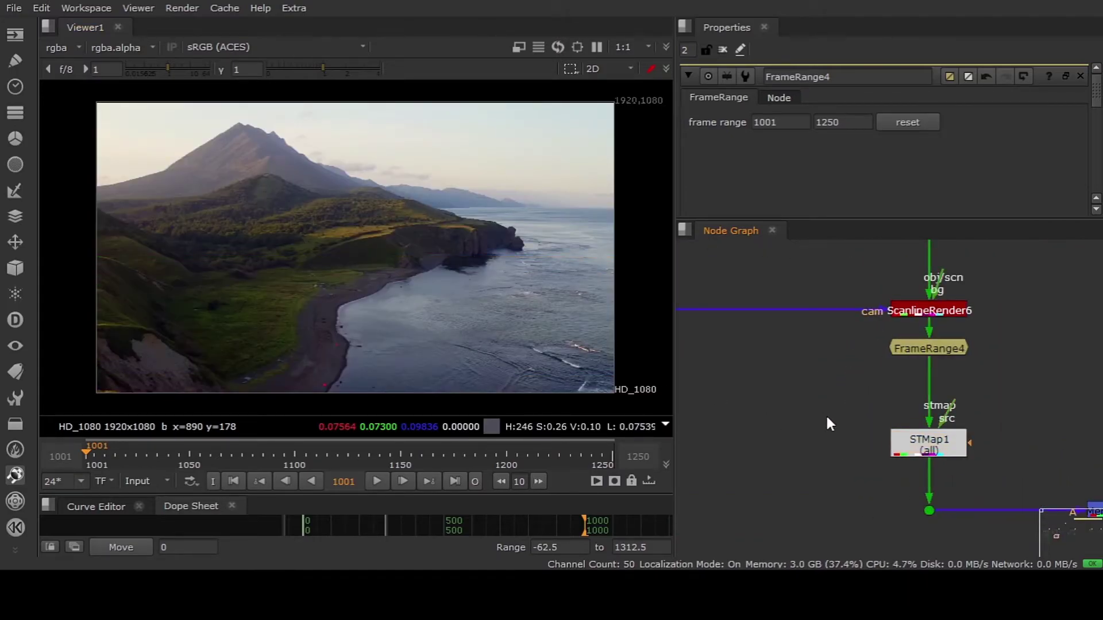
key(o)
drag(945, 430, 796, 447)
Draw a closed six-point roto shape on the beach at the inner curve of the bay
scroll(327, 303, up, 4)
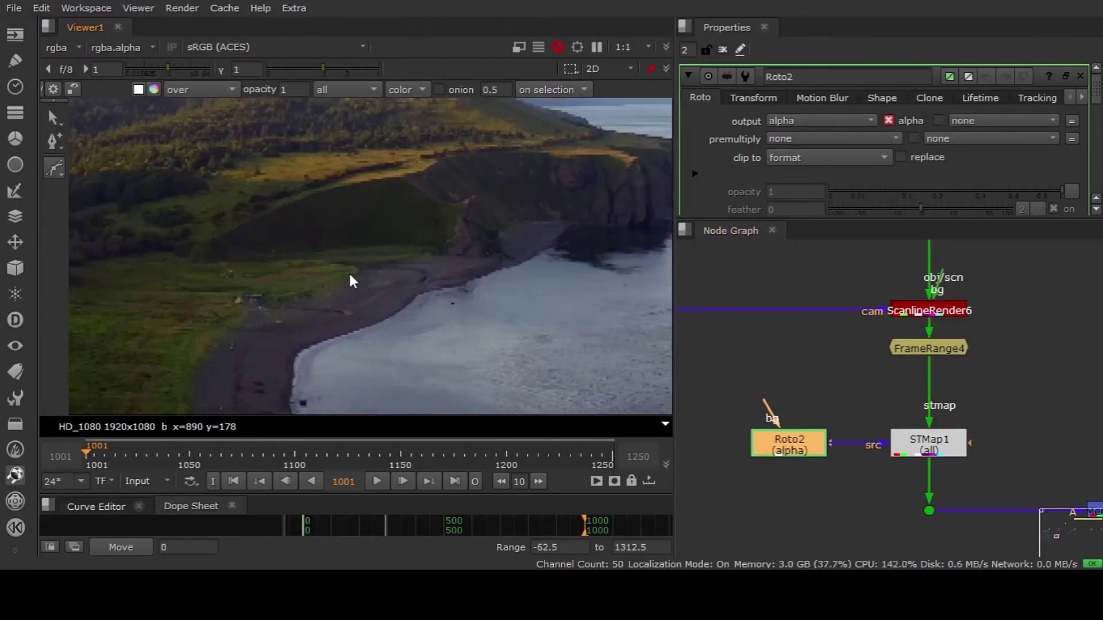
click(348, 274)
click(391, 299)
click(367, 325)
click(296, 328)
click(292, 306)
click(327, 277)
click(348, 274)
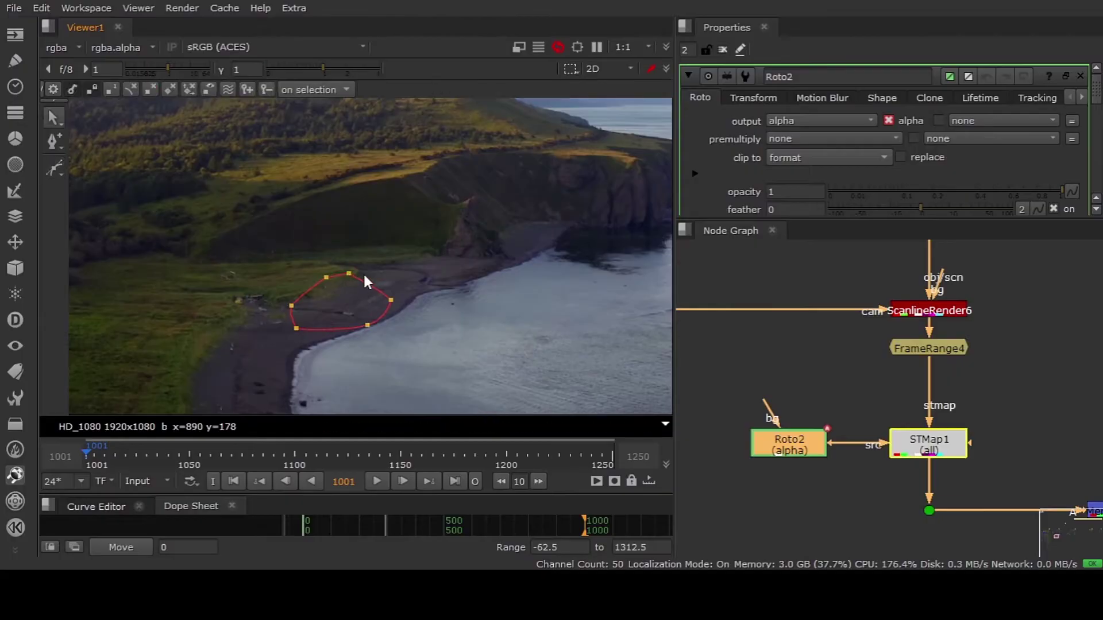
Set Roto2's output to rgba and select its beach shape to check the fill
click(810, 122)
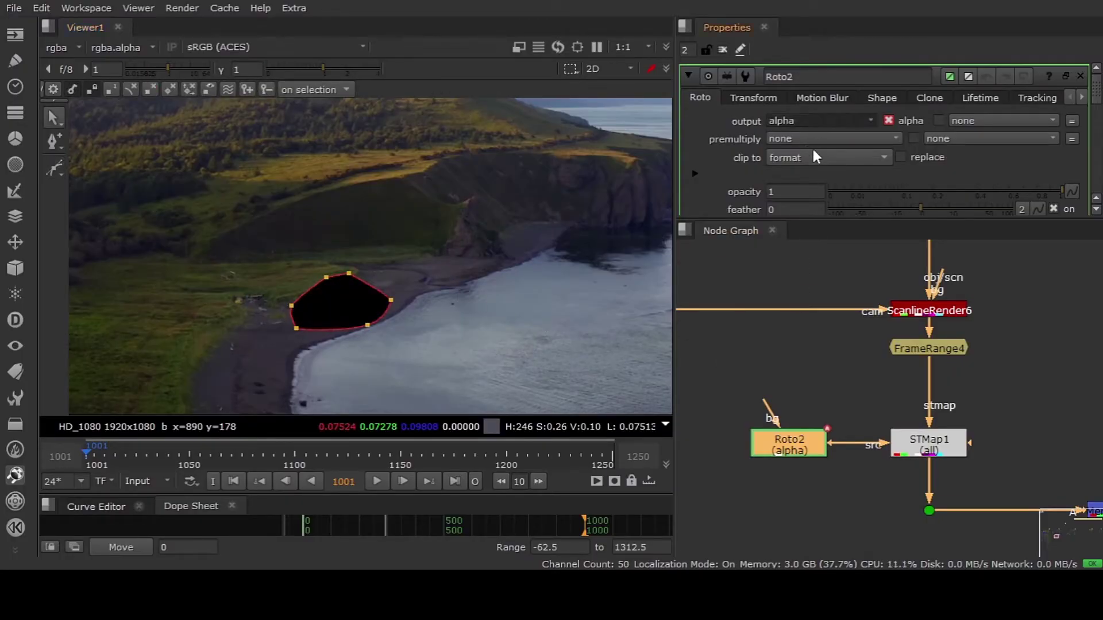
click(808, 174)
drag(485, 242, 276, 349)
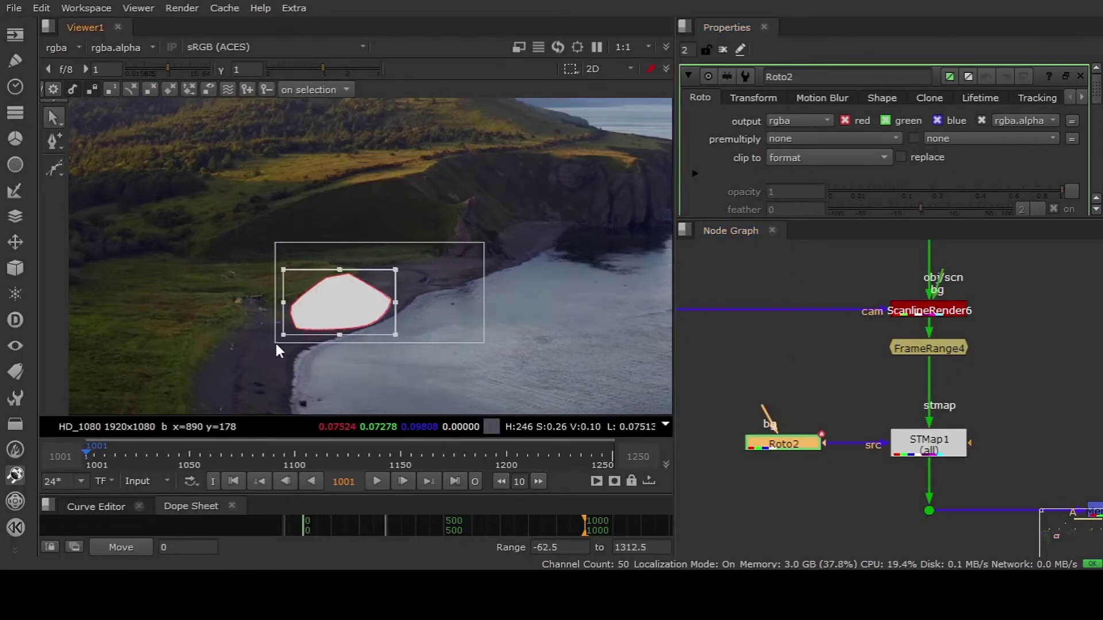
click(540, 364)
Scrub the footage to frame 1250 and toggle STMap1 to compare the beach shape with and without the UV tracking
scroll(540, 364, down, 3)
middle_drag(472, 331, 478, 268)
scroll(849, 385, down, 2)
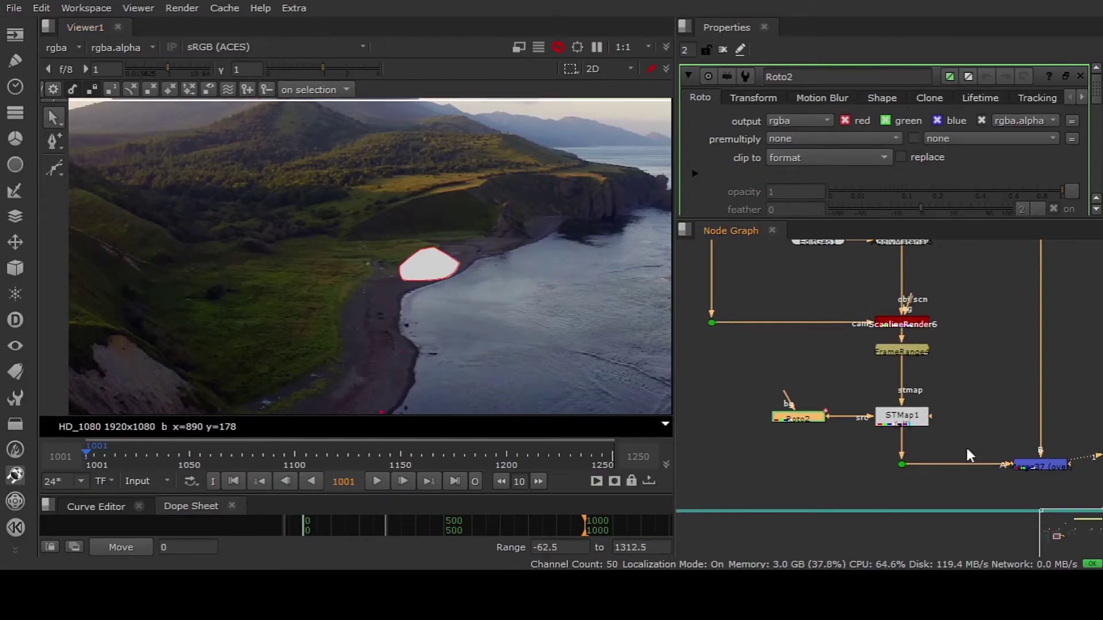
click(407, 465)
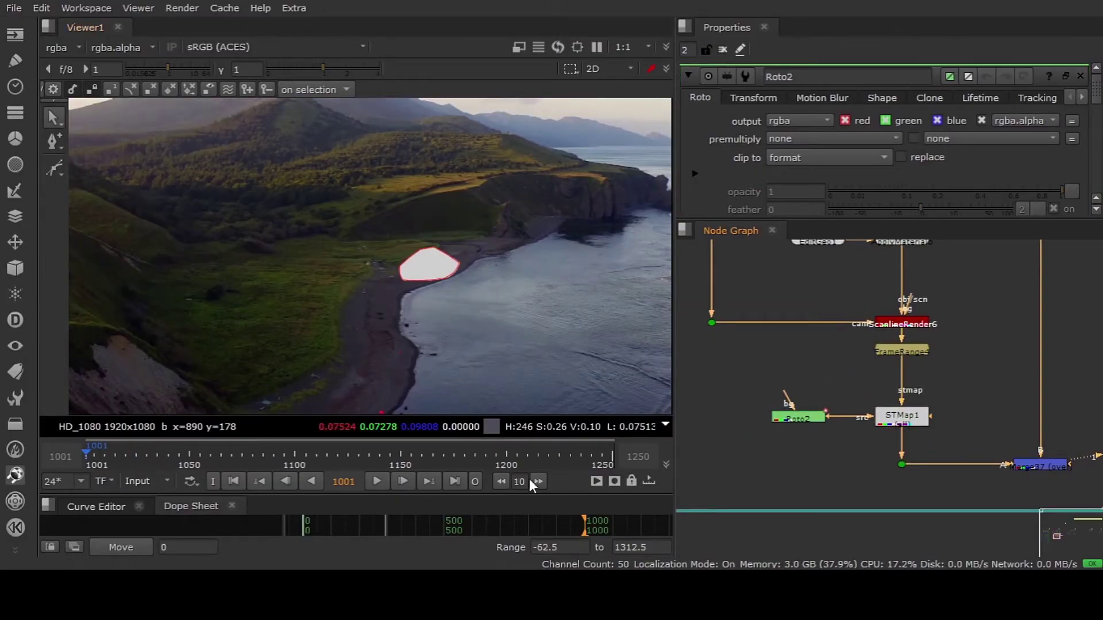
drag(383, 463, 474, 451)
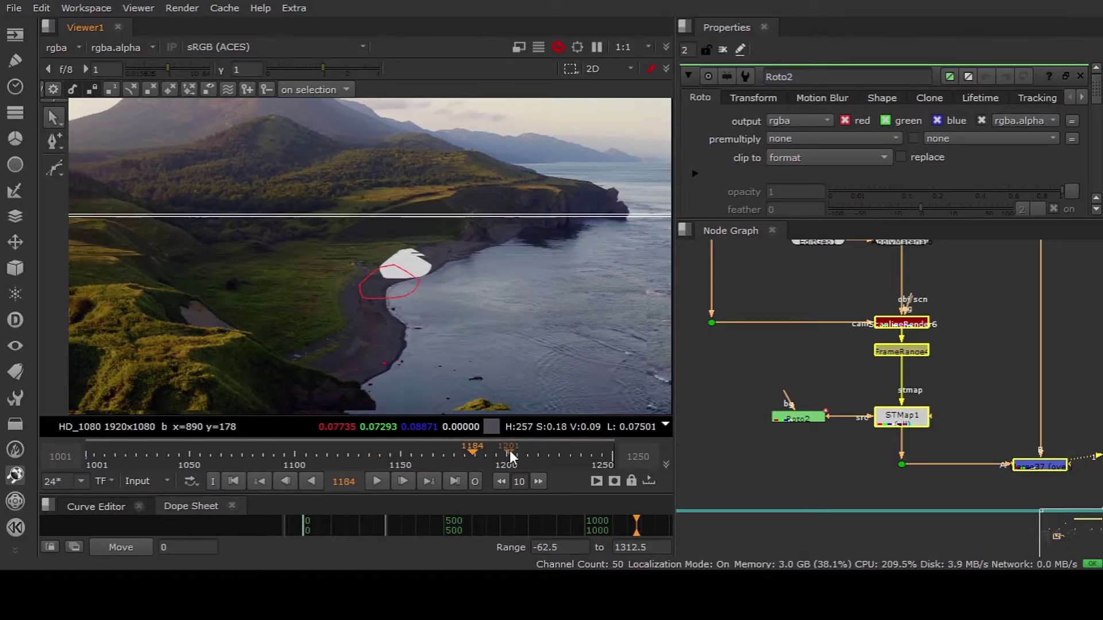
click(453, 482)
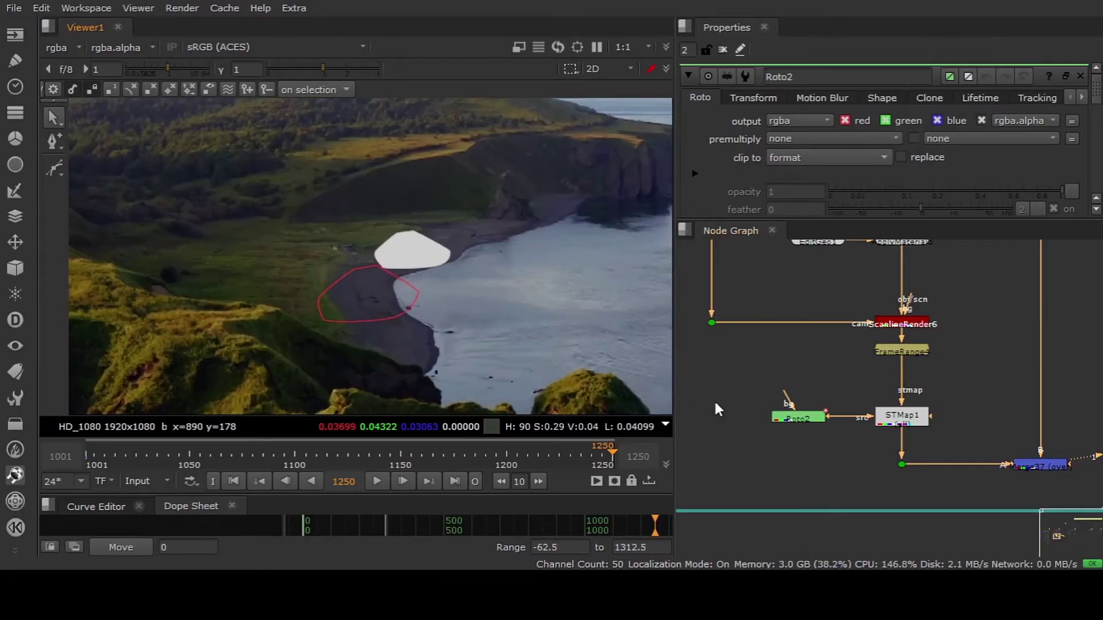
click(896, 420)
key(d)
key(d)
key(d)
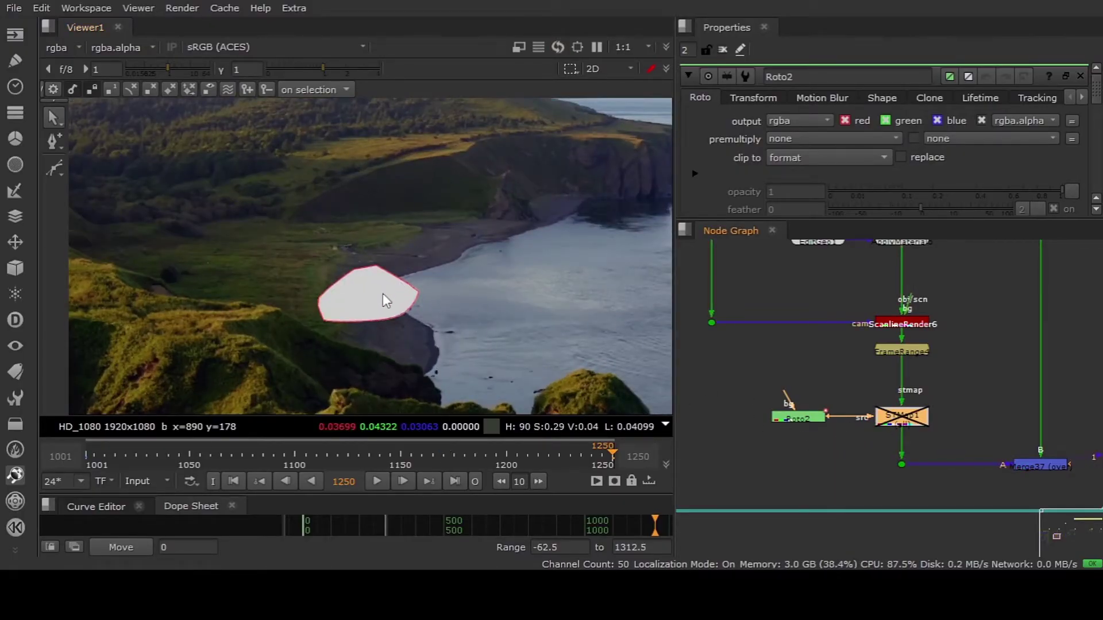
key(d)
Return to frame 1001 and draw a second closed roto shape across the grass and the lower beach
key(Home)
scroll(394, 353, down, 3)
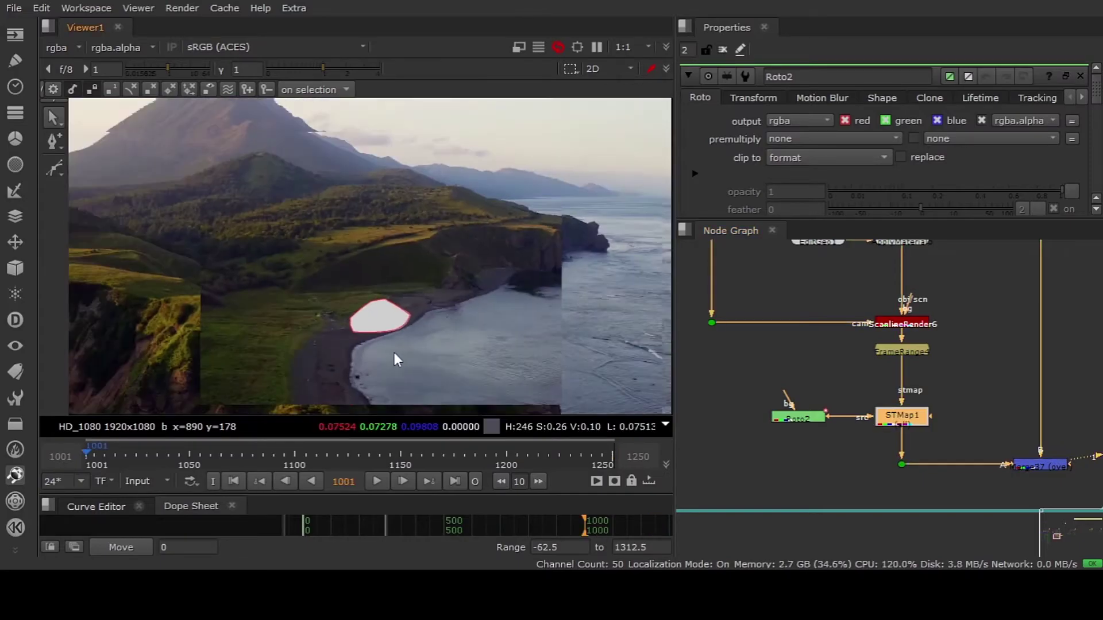
middle_drag(394, 353, 414, 301)
scroll(817, 314, down, 2)
scroll(808, 385, up, 3)
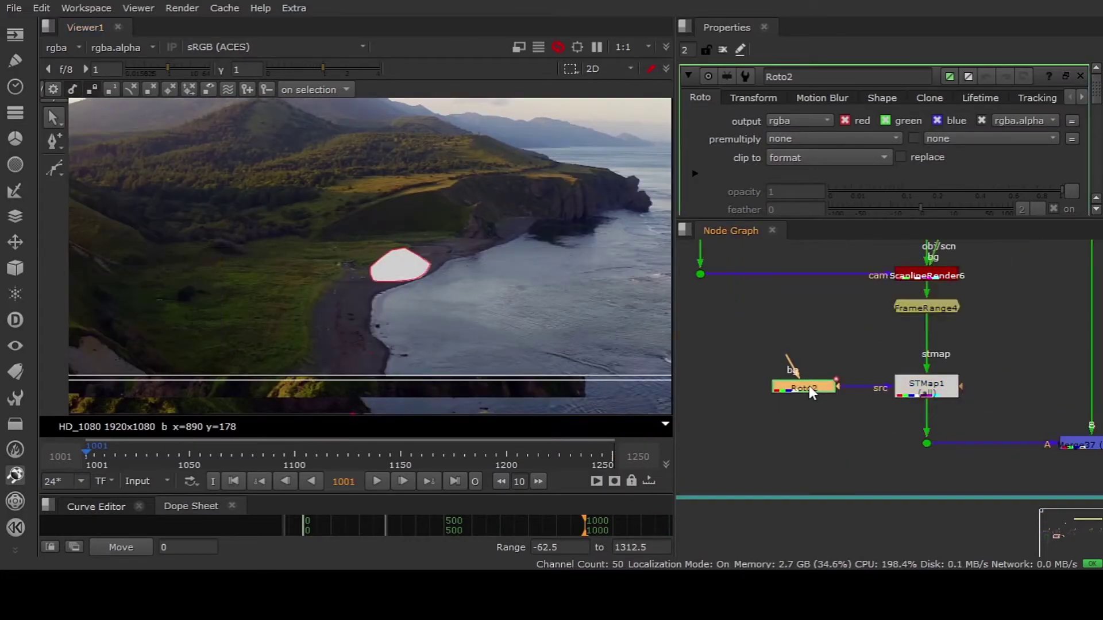
click(56, 170)
click(246, 308)
click(348, 339)
click(338, 363)
click(243, 366)
click(194, 351)
click(201, 316)
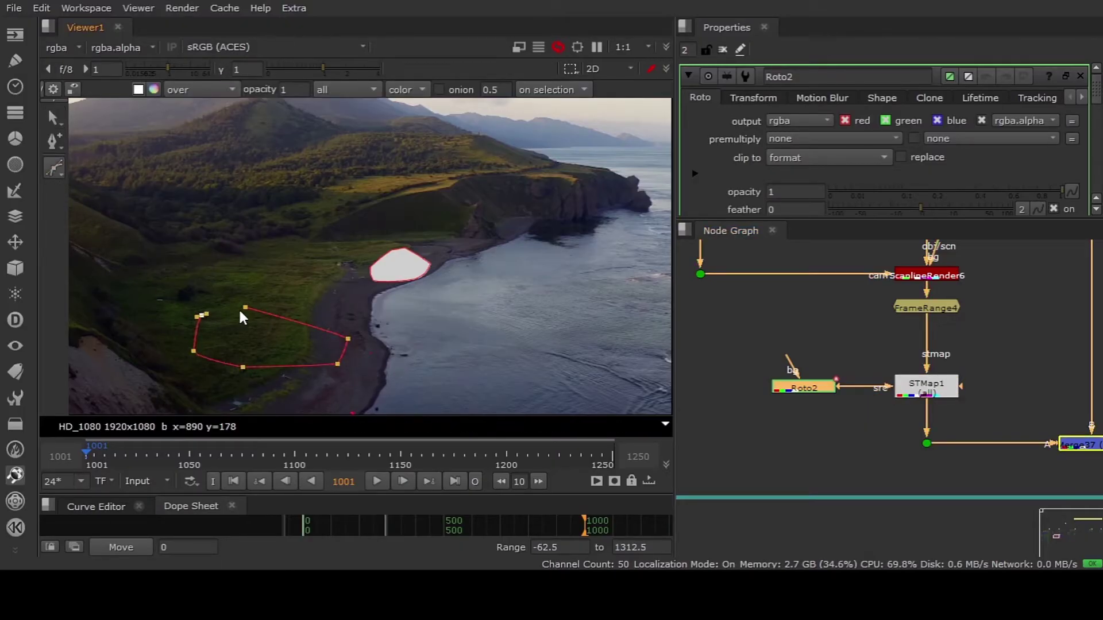
click(245, 308)
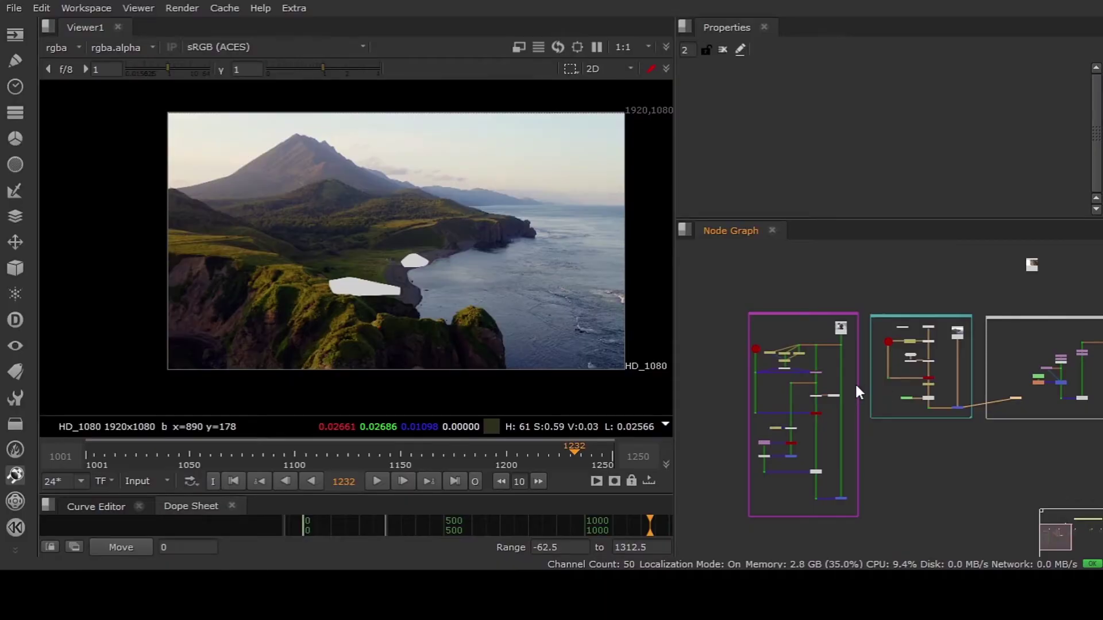
View the Read4 portrait footage at frame 132 and examine the face area and the FaceBuilder and FaceTracker nodes
scroll(846, 332, up, 3)
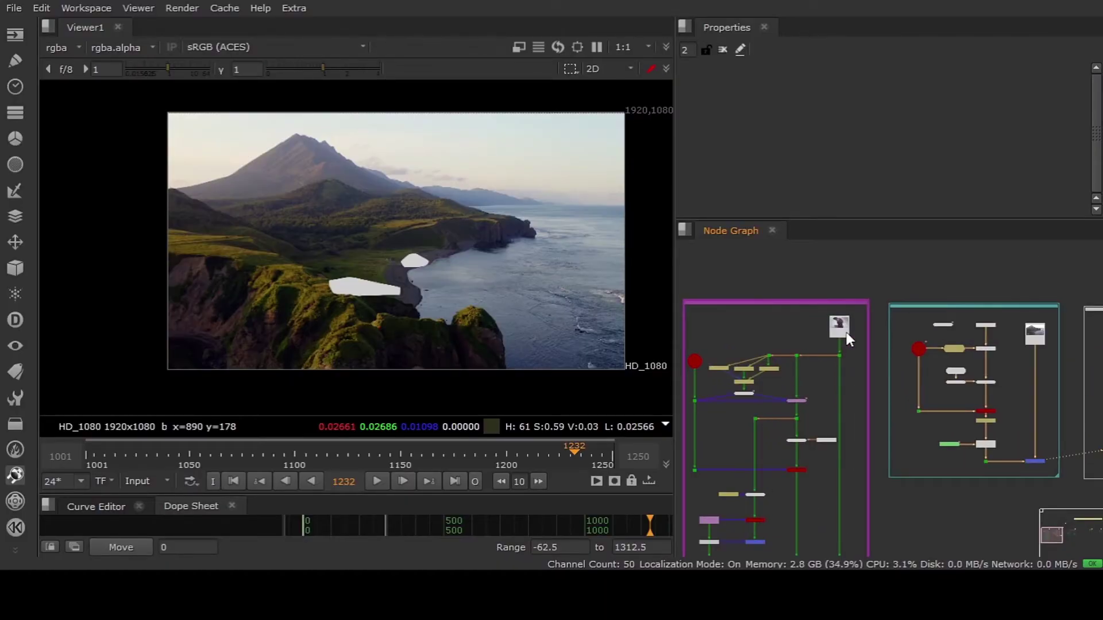
scroll(846, 332, up, 4)
middle_drag(784, 349, 811, 364)
click(897, 361)
key(1)
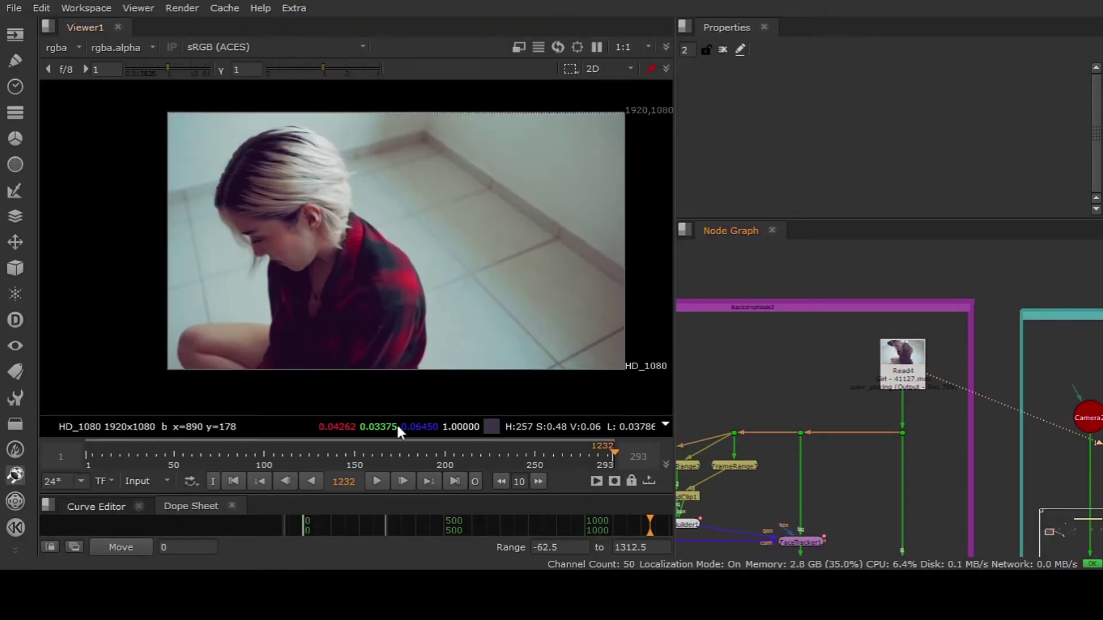
click(323, 463)
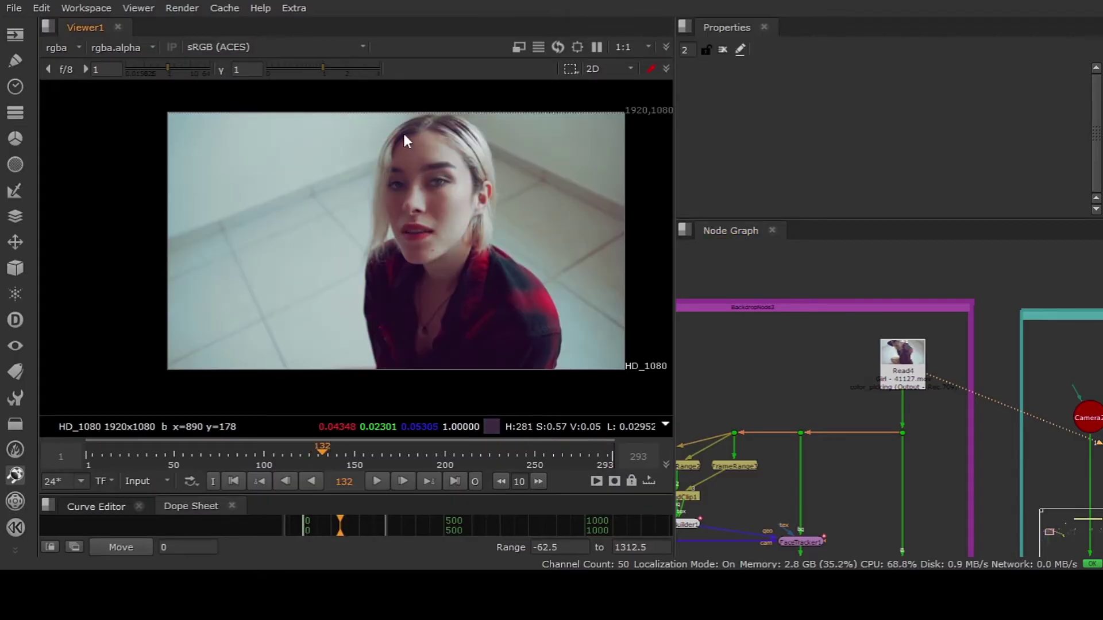
drag(473, 134, 376, 275)
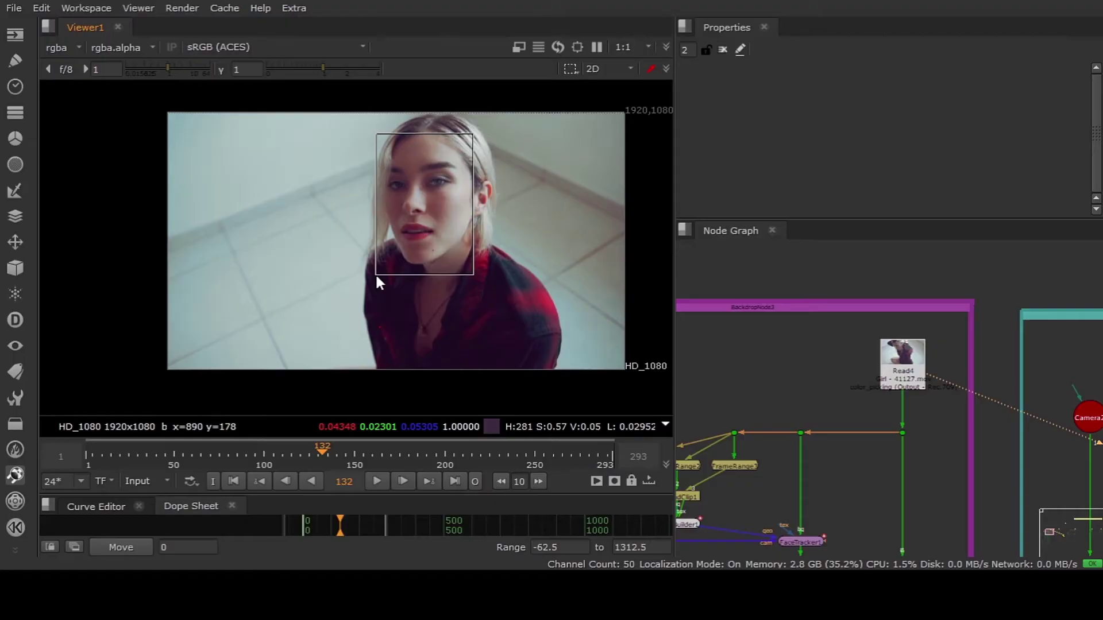
drag(376, 277, 378, 271)
drag(474, 137, 423, 221)
scroll(816, 351, down, 4)
scroll(806, 445, up, 4)
middle_drag(806, 448, 915, 396)
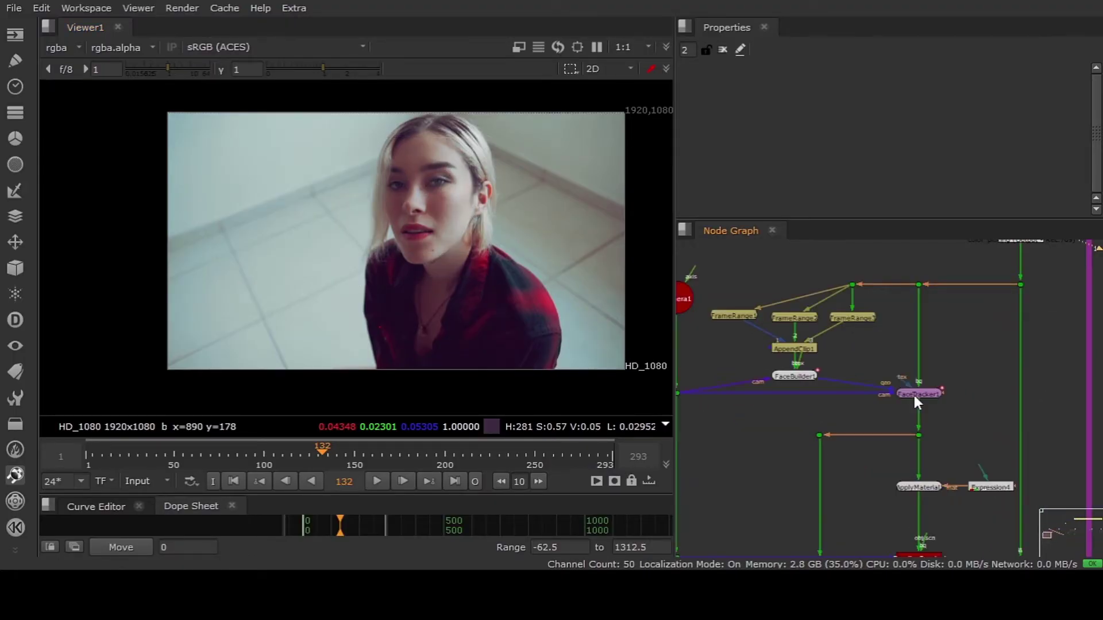
click(370, 254)
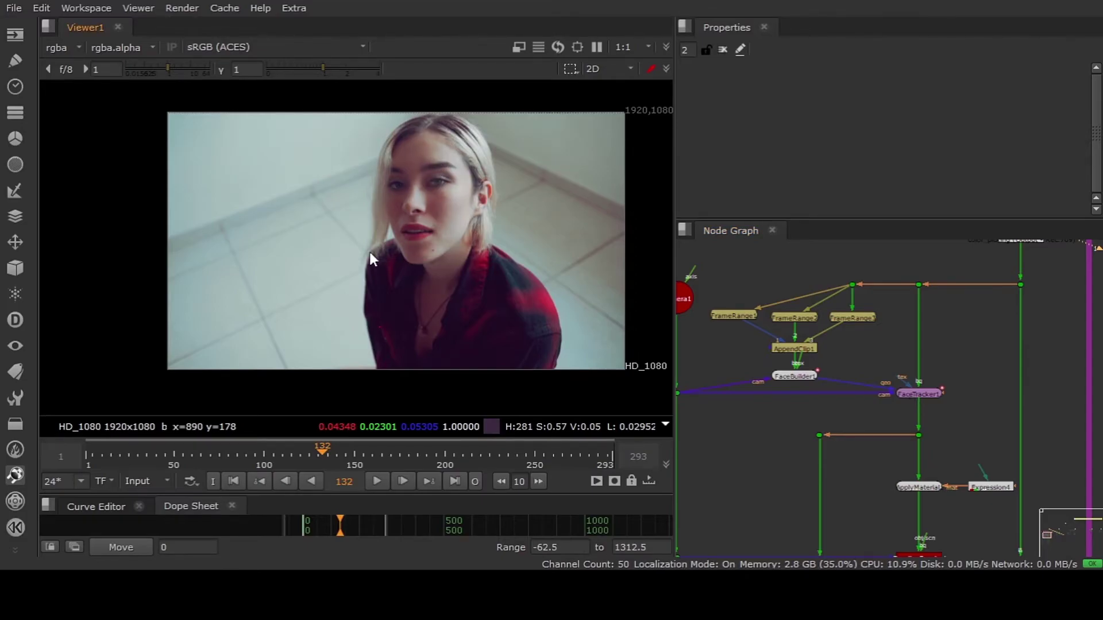
View FaceTracker1's tracked face mesh in the 3D viewer
middle_drag(898, 484, 861, 390)
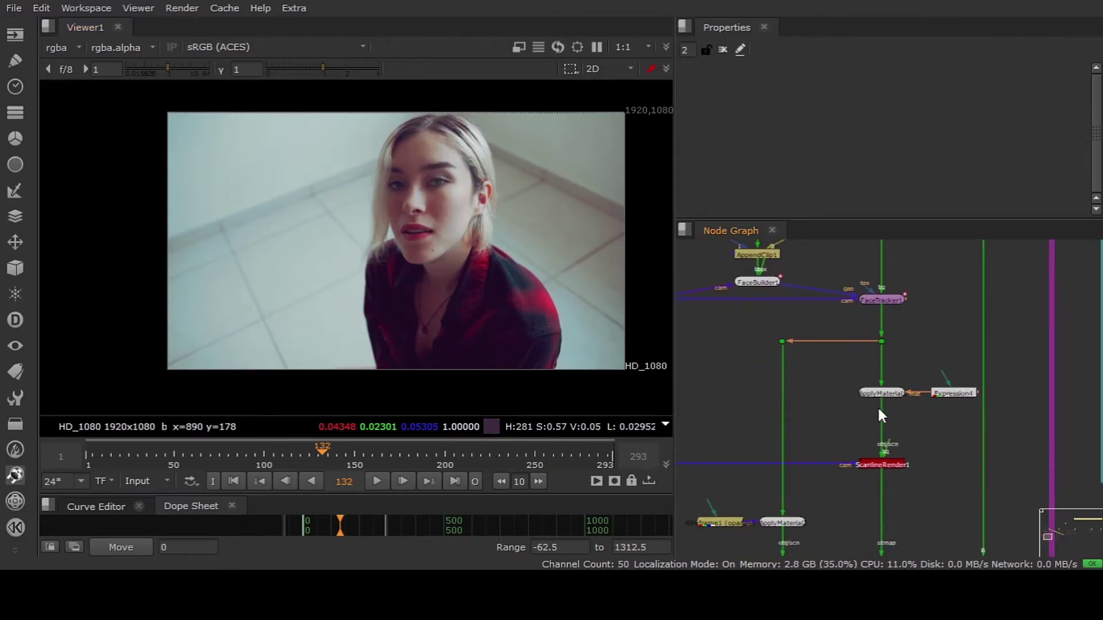
key(1)
middle_drag(839, 312, 859, 331)
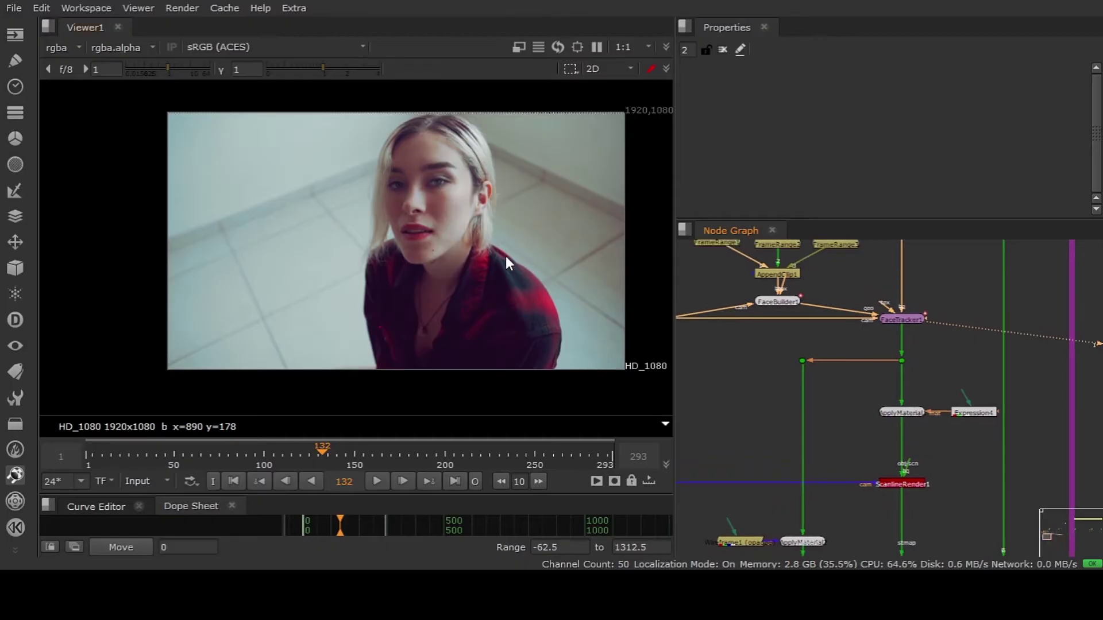
key(Tab)
alt+middle_drag(441, 277, 519, 229)
ctrl+drag(519, 228, 566, 252)
scroll(866, 325, up, 3)
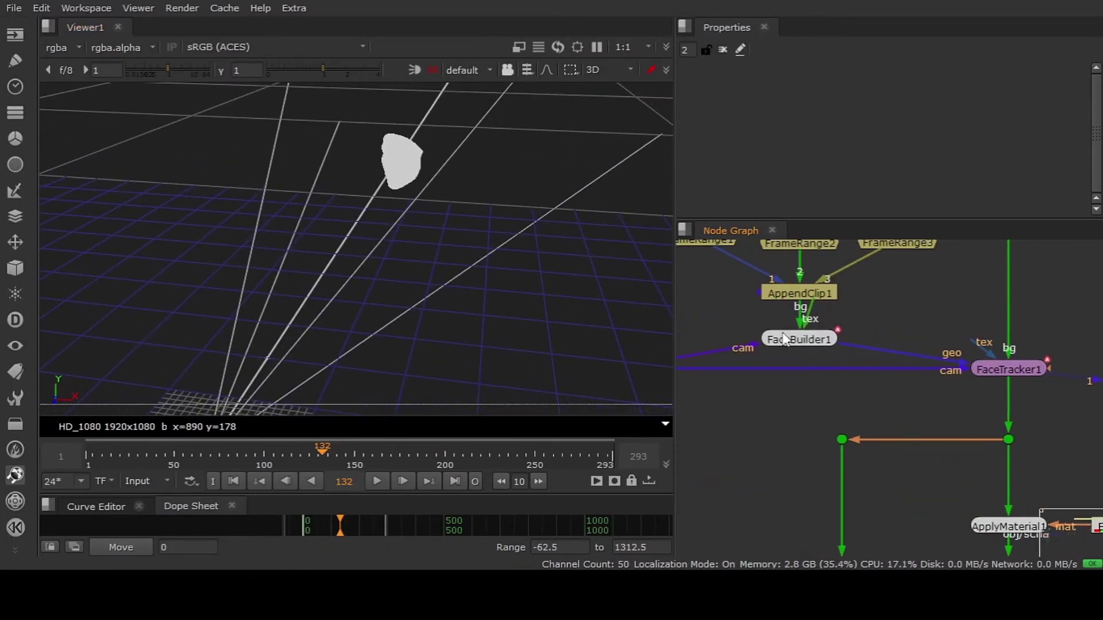
middle_drag(1007, 374, 926, 357)
click(926, 357)
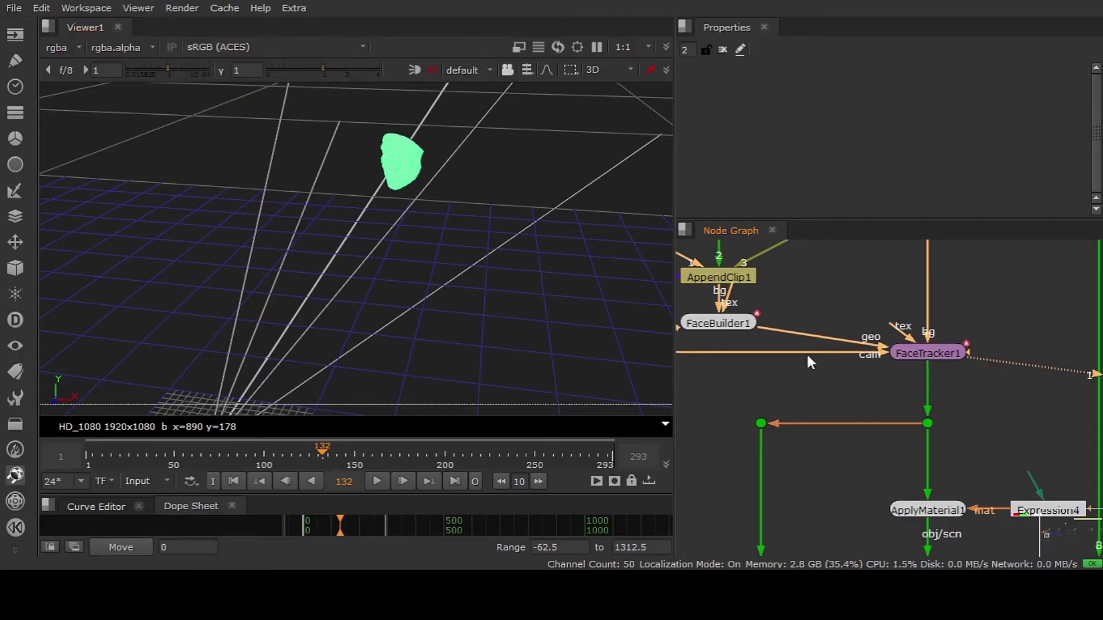
Frame the tracked face mesh in the 3D viewer and switch on the headlamp to shade it
scroll(850, 362, down, 3)
scroll(949, 477, up, 2)
middle_drag(949, 478, 894, 370)
mouse_move(921, 340)
mouse_down()
mouse_move(908, 340)
mouse_move(913, 290)
mouse_move(916, 338)
mouse_up()
click(487, 246)
key(f)
click(478, 260)
key(1)
click(413, 70)
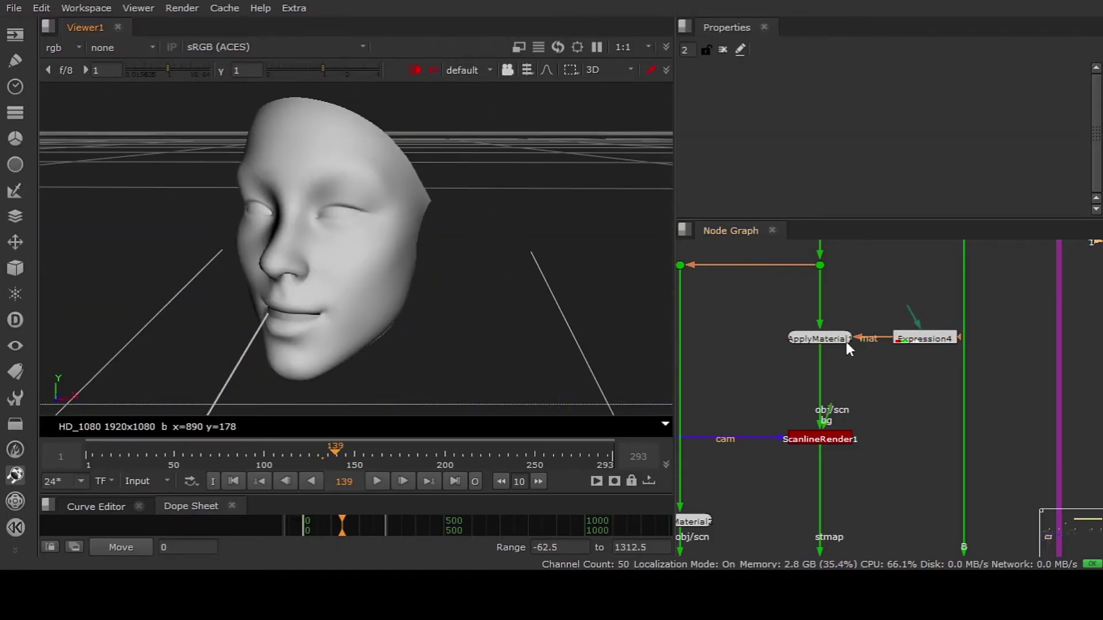
View the Expression4 UV colours and the ApplyMaterial1 result on the face mesh, scrubbing to frame 130
mouse_move(910, 339)
mouse_down()
mouse_move(907, 315)
mouse_move(909, 345)
mouse_up()
key(1)
click(804, 339)
key(1)
click(619, 339)
alt+right_drag(399, 314, 517, 290)
mouse_move(306, 451)
mouse_down()
mouse_move(276, 450)
mouse_move(318, 451)
mouse_up()
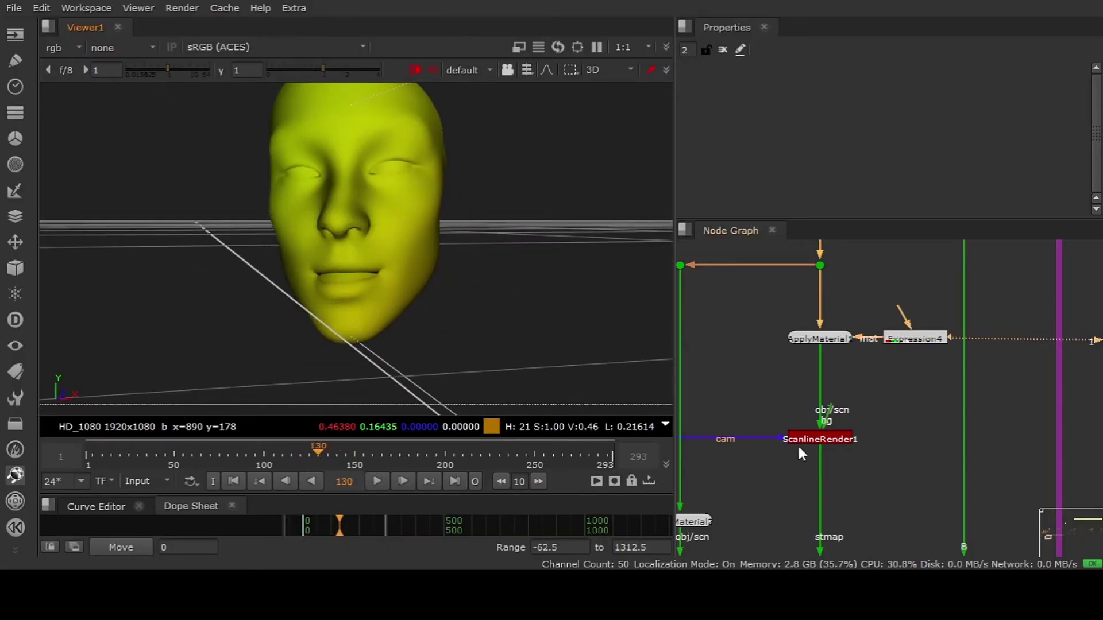
View ScanlineRender1's UV render of the face in 2D, play it from frame 1, and scrub to frame 66
click(804, 440)
key(1)
key(Tab)
scroll(719, 287, down, 3)
click(374, 481)
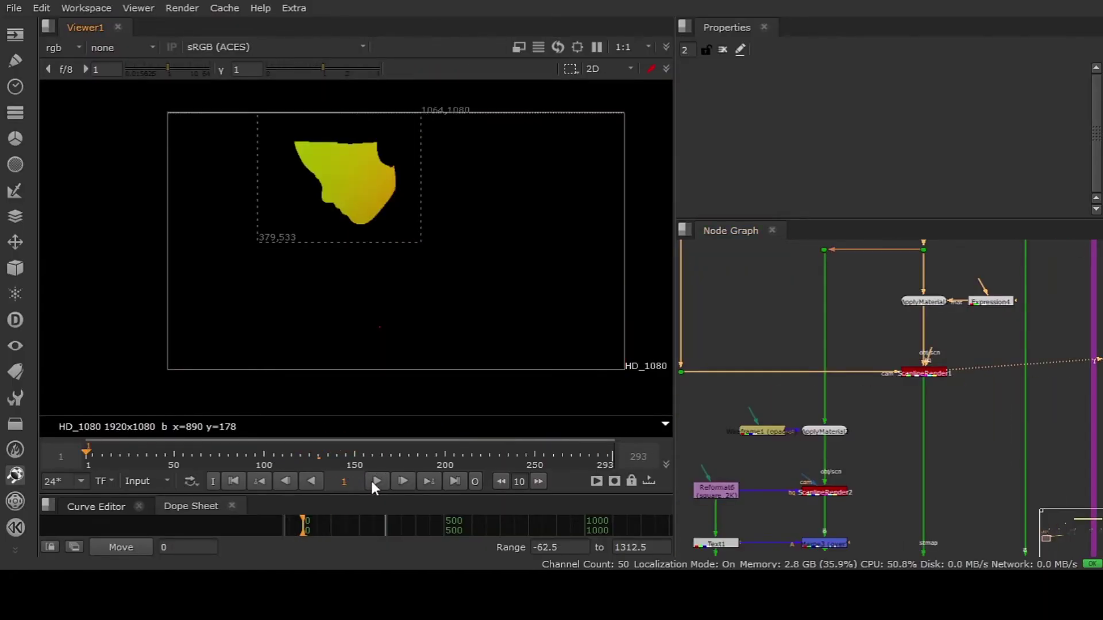
click(374, 481)
drag(166, 454, 203, 456)
drag(343, 150, 508, 259)
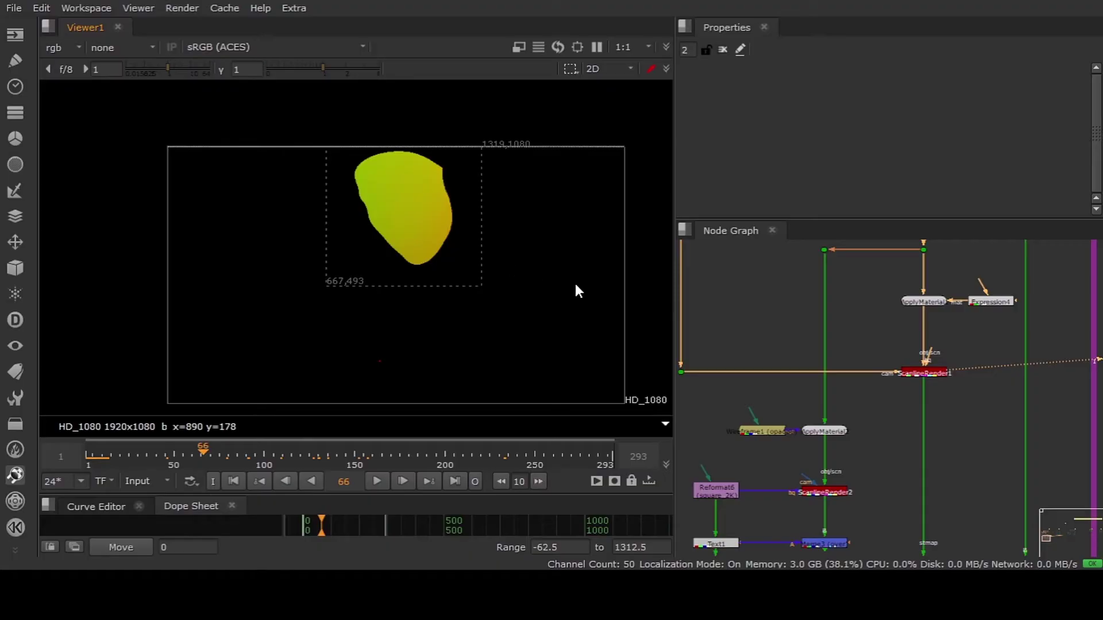
drag(339, 146, 482, 277)
View STMap4's warped text and the final Merge over the portrait footage at frame 66
middle_drag(891, 404, 878, 313)
middle_drag(882, 466, 911, 419)
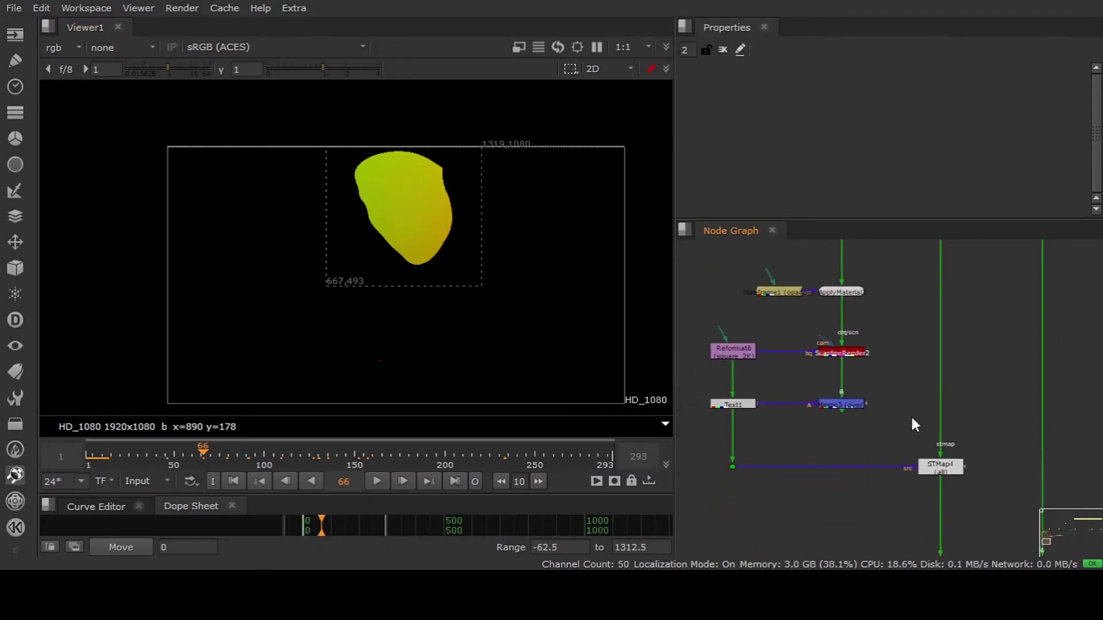
click(935, 464)
key(1)
middle_drag(919, 510, 773, 380)
click(886, 446)
key(1)
middle_drag(825, 407, 891, 419)
scroll(412, 205, up, 2)
middle_drag(744, 355, 767, 421)
click(880, 425)
scroll(850, 397, down, 2)
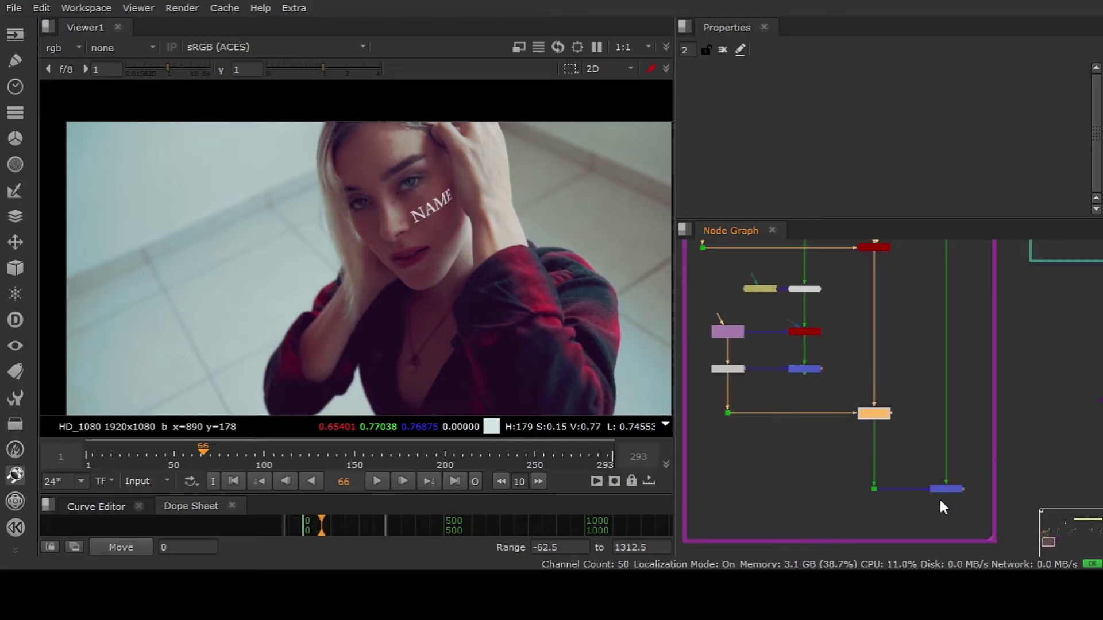
scroll(936, 498, up, 3)
Return to frame 1 and advance in 10-frame jumps to frame 51 to check how the text follows the face
click(234, 481)
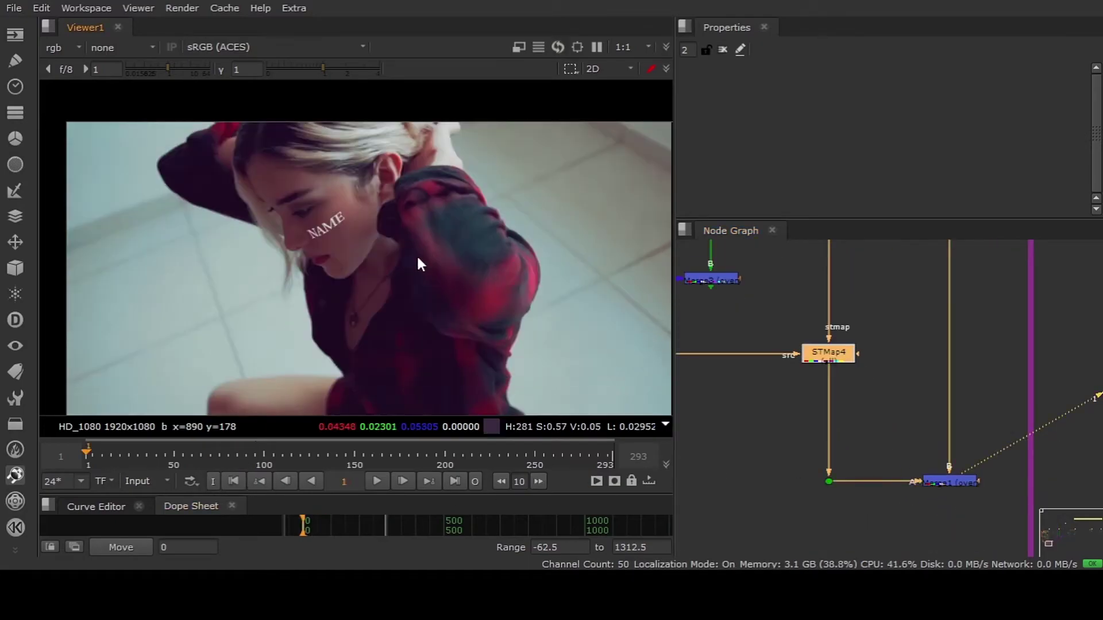
click(539, 482)
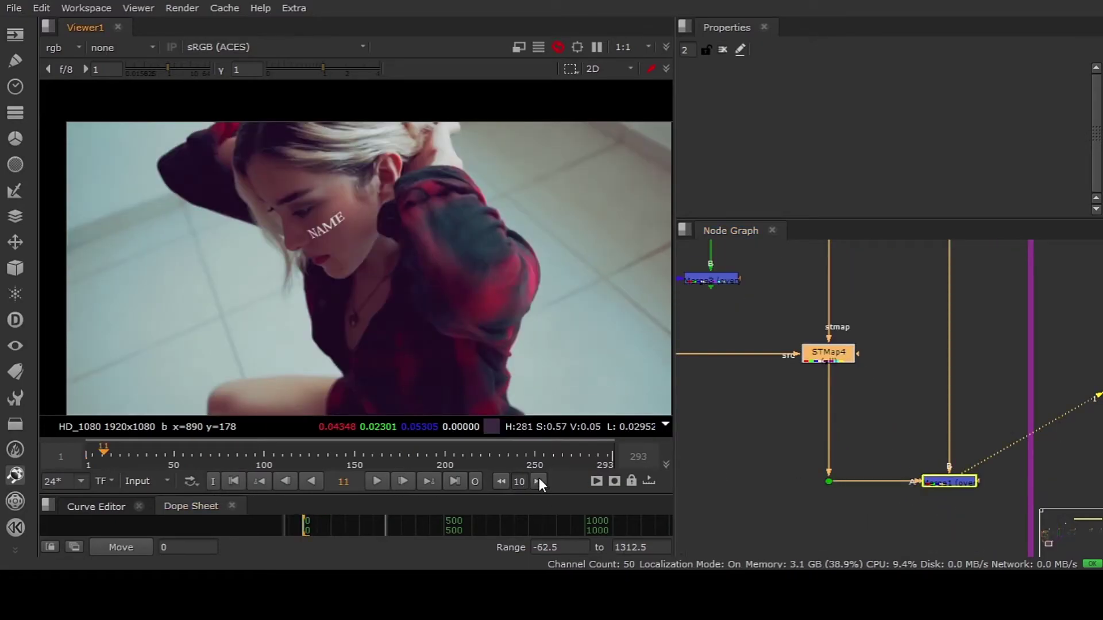
click(539, 481)
click(539, 481)
click(539, 481)
click(538, 482)
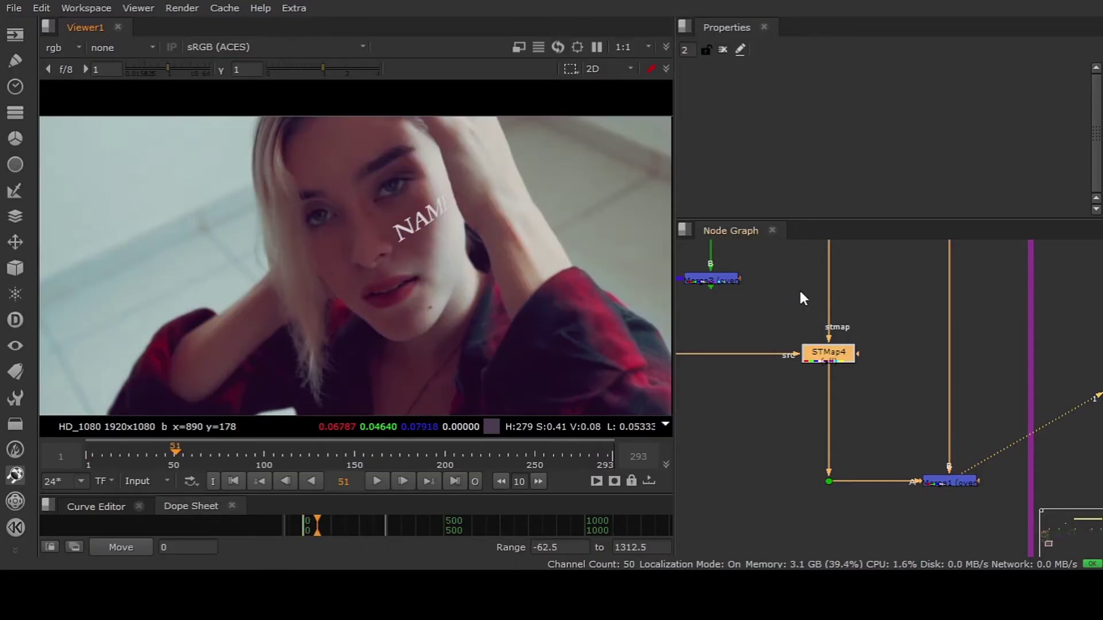
View Text1's unwarped NAME text and fit its square_2K canvas in the viewer
middle_drag(798, 314, 807, 322)
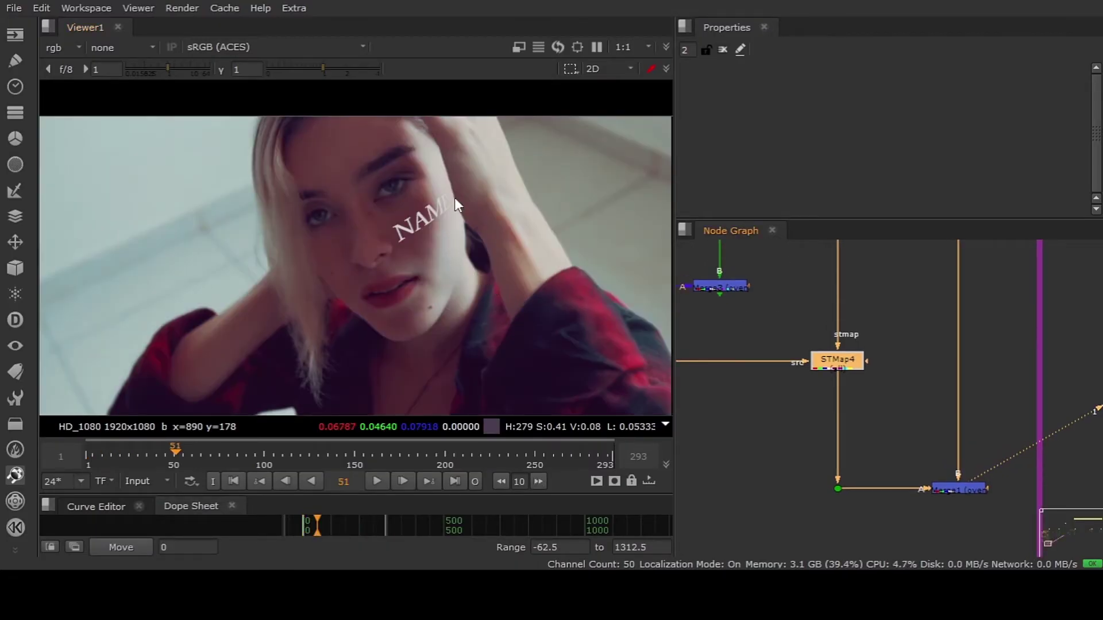
scroll(844, 336, down, 3)
middle_drag(841, 331, 872, 402)
key(1)
click(807, 386)
middle_drag(807, 386, 843, 411)
scroll(764, 381, up, 3)
click(779, 383)
key(1)
click(798, 409)
drag(846, 335, 850, 367)
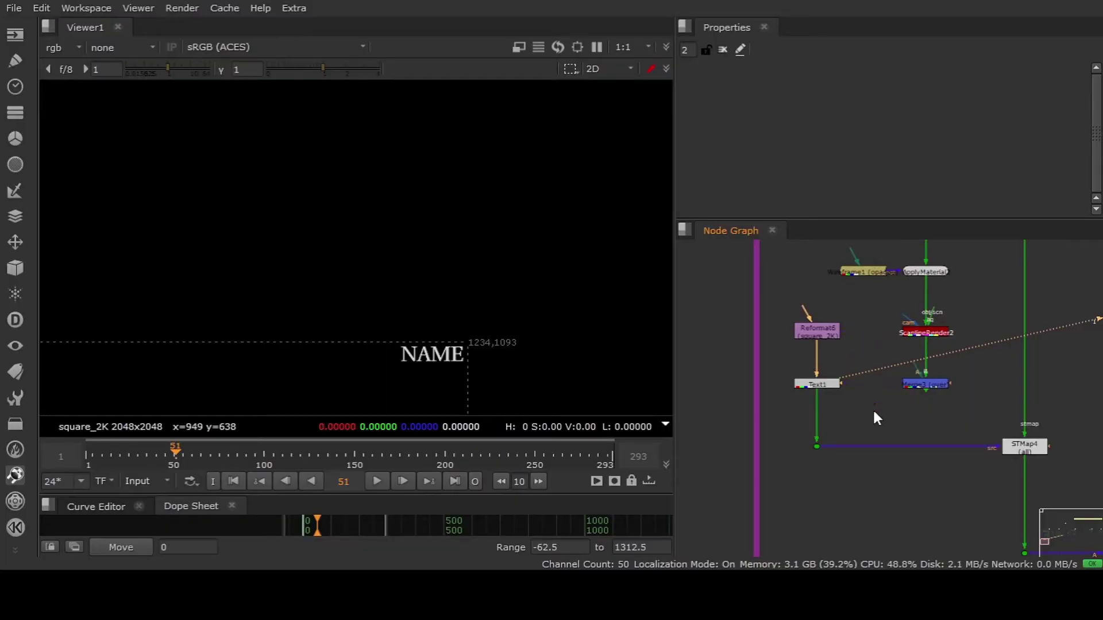
scroll(845, 368, down, 1)
key(f)
scroll(764, 379, down, 1)
middle_drag(810, 386, 844, 397)
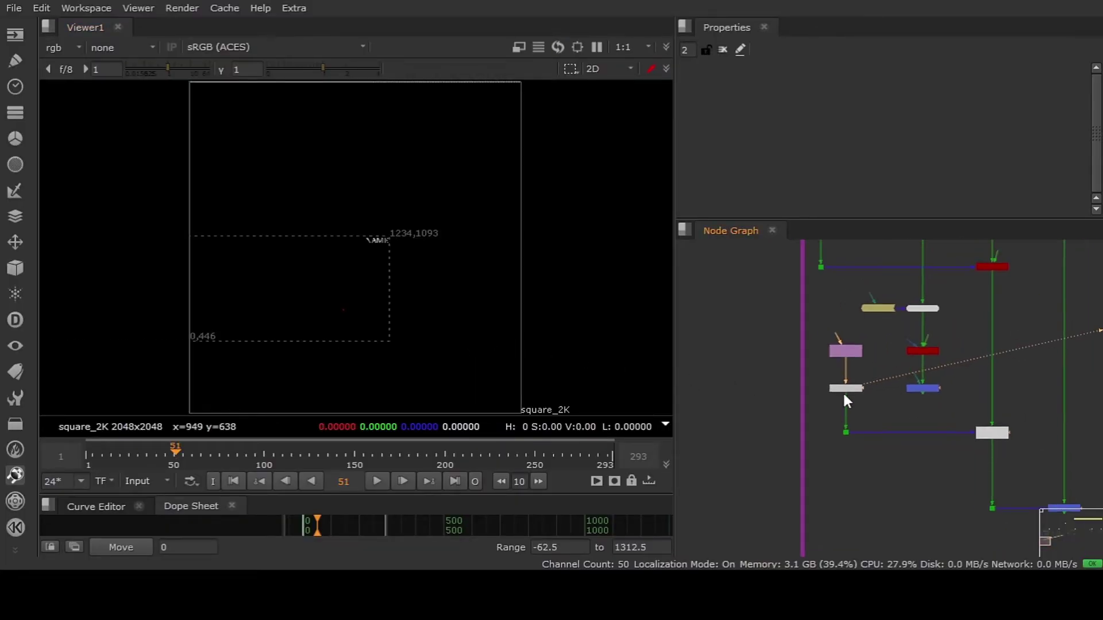
While viewing the final Merge, move Text1's NAME text from the cheek to the forehead and close its properties
scroll(843, 395, up, 1)
double_click(845, 390)
scroll(406, 246, up, 2)
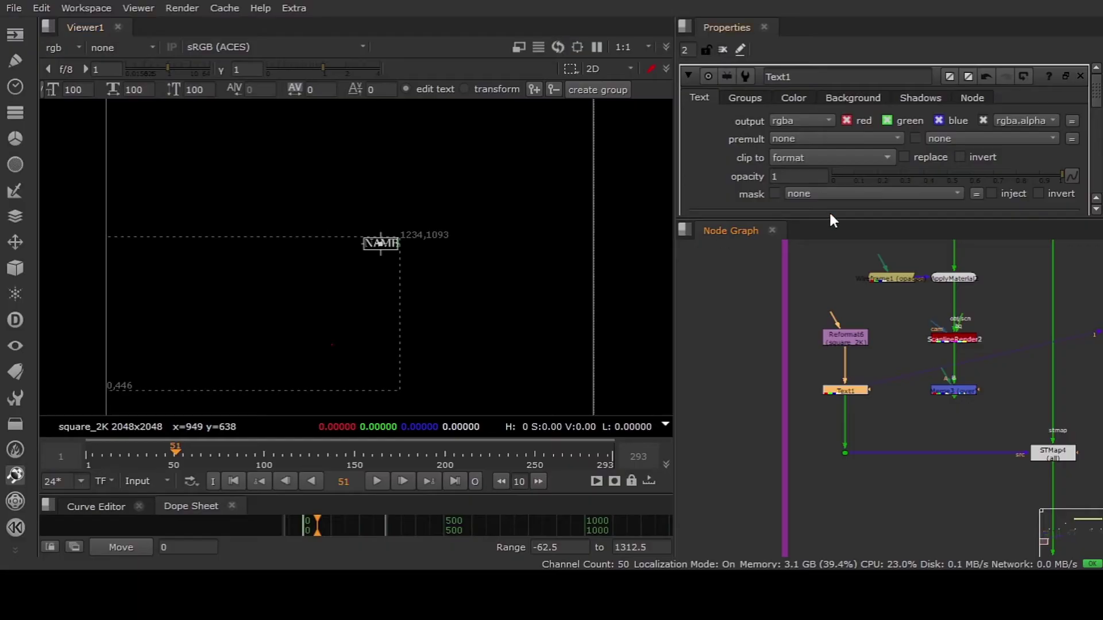
scroll(916, 376, down, 1)
middle_drag(916, 375, 818, 325)
click(988, 457)
key(1)
middle_drag(882, 413, 903, 420)
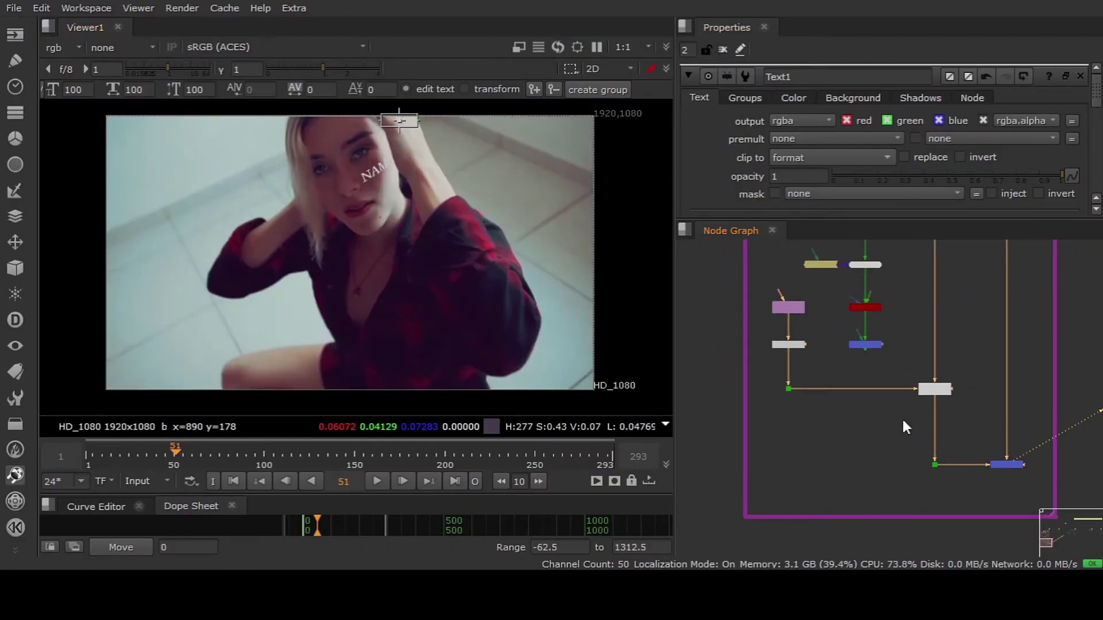
scroll(358, 239, up, 3)
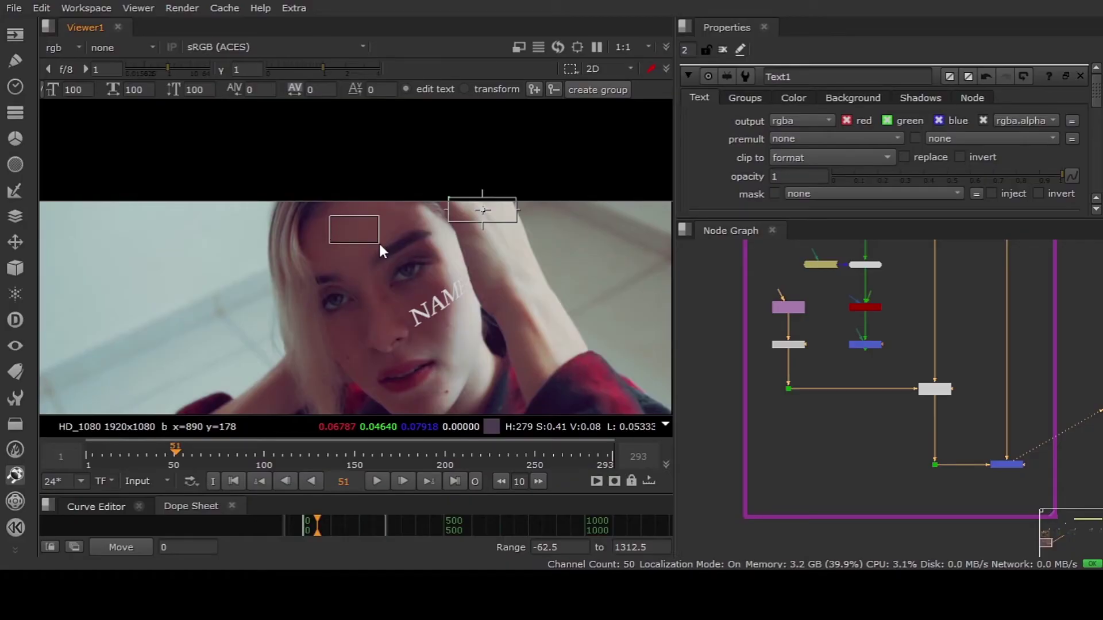
drag(482, 215, 419, 131)
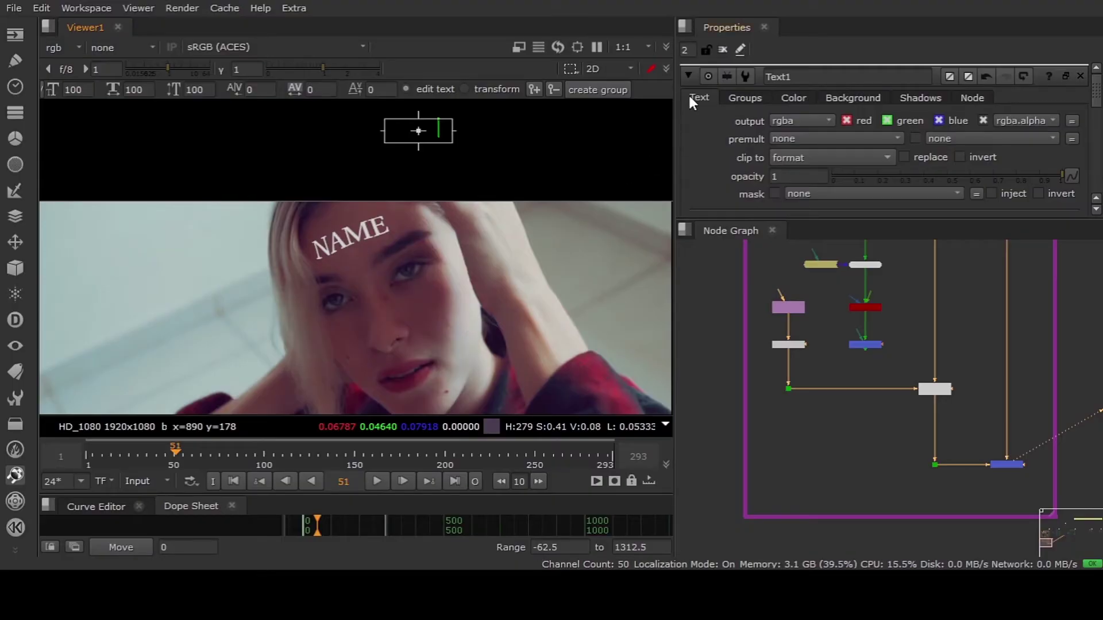
click(721, 49)
drag(266, 197, 478, 408)
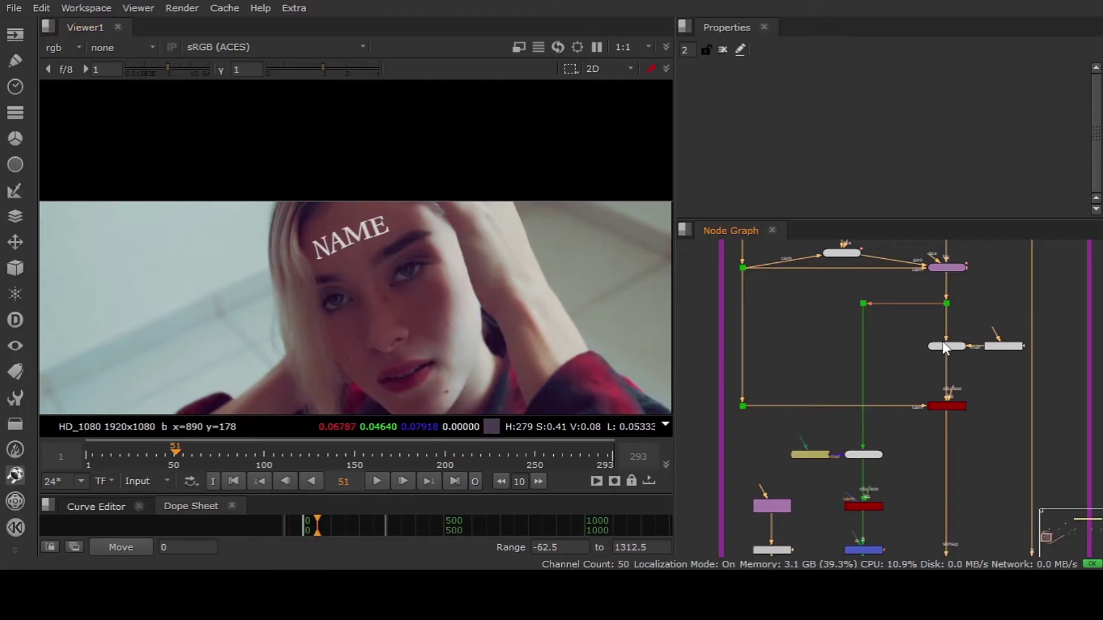
View the tracked face mesh in 3D from several angles and examine the ScanlineRender1 branch of the node graph
click(946, 303)
key(1)
key(Tab)
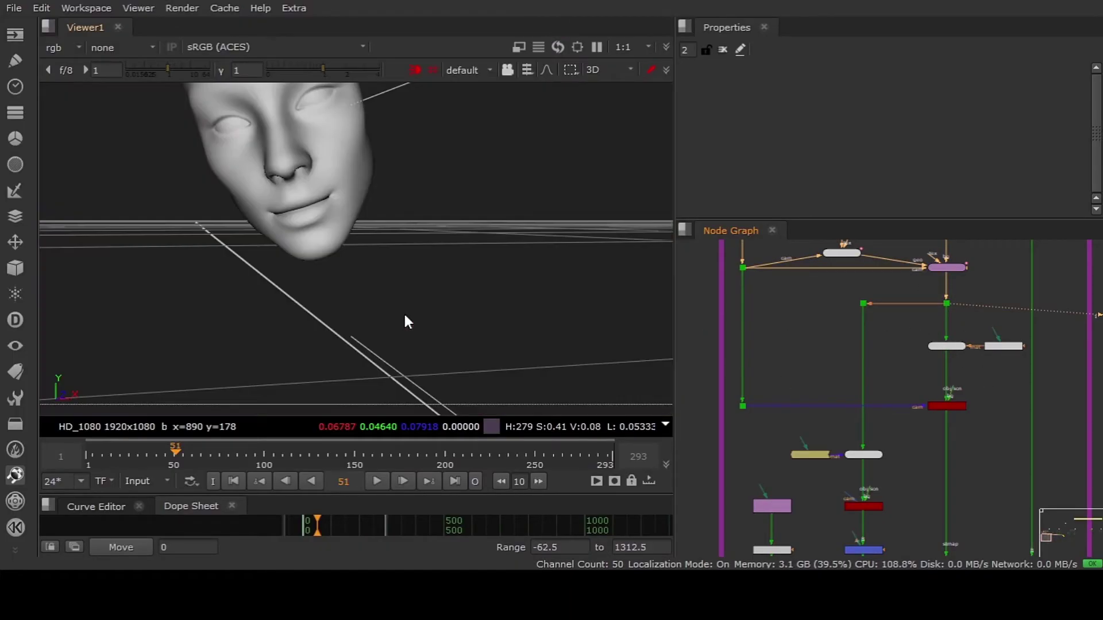
ctrl+drag(385, 260, 384, 310)
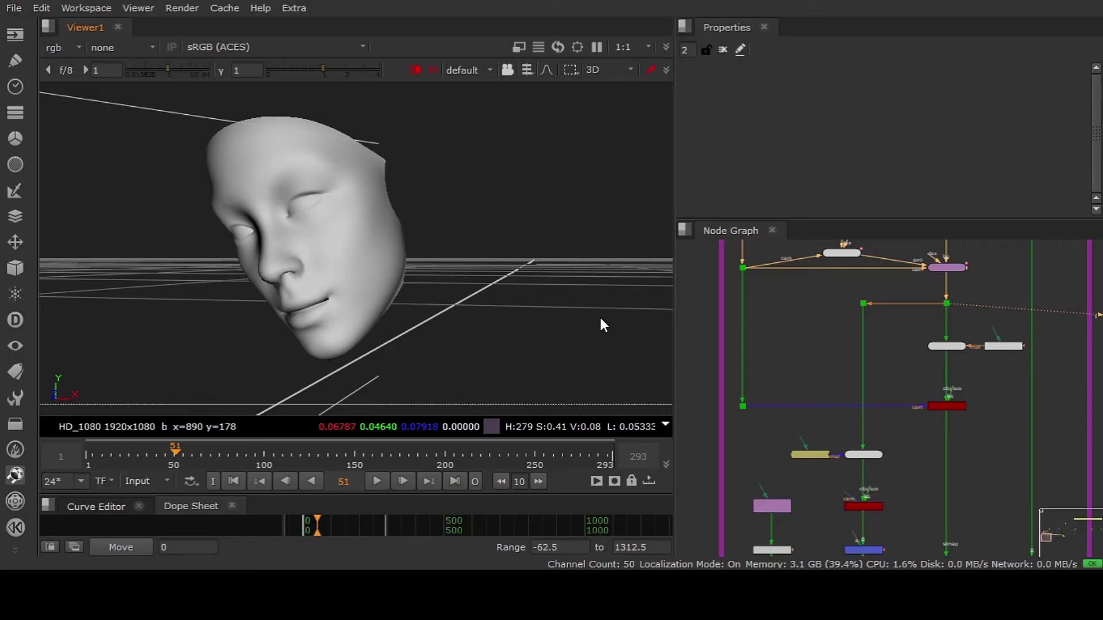
scroll(836, 384, up, 5)
drag(782, 363, 793, 368)
middle_drag(980, 316, 936, 388)
drag(1059, 324, 1021, 379)
scroll(906, 389, down, 3)
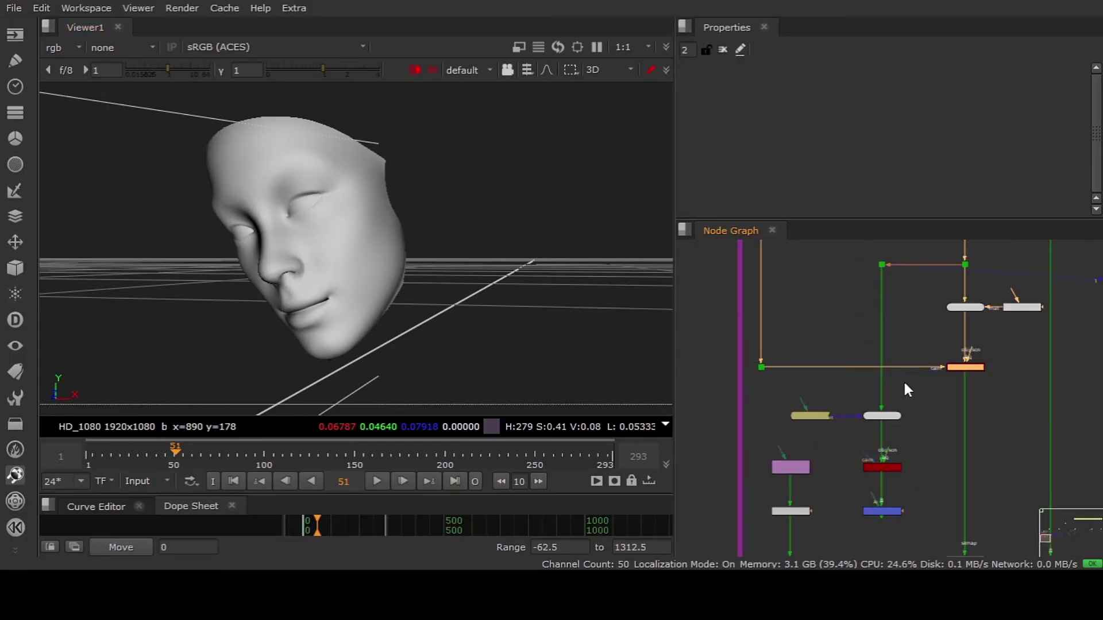
click(352, 246)
ctrl+drag(351, 264, 494, 271)
click(494, 271)
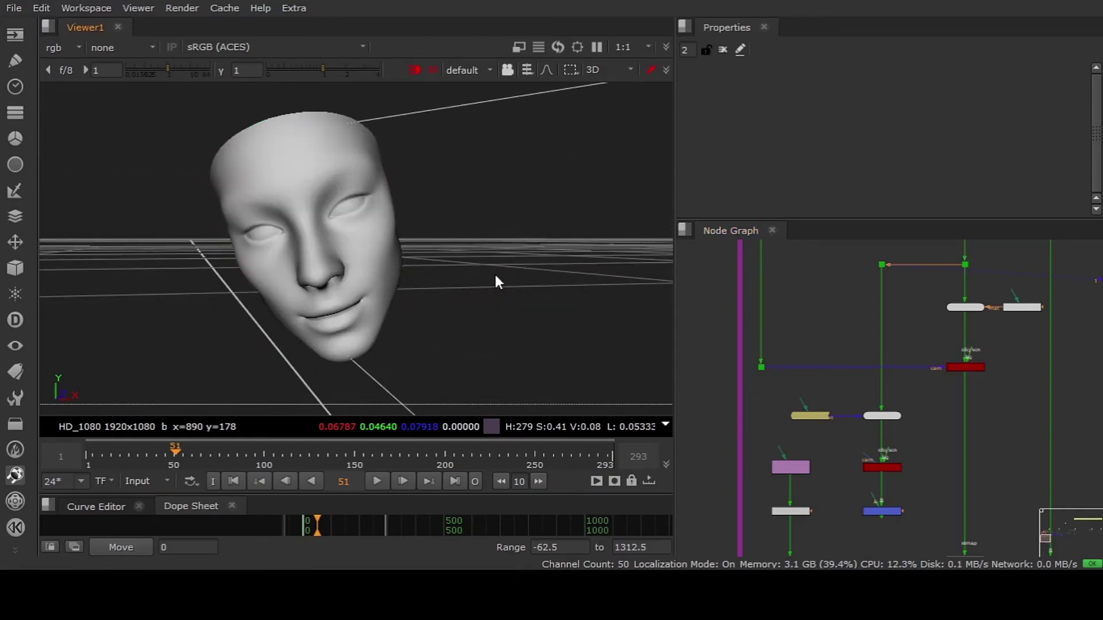
Disable ApplyMaterial2 and view ScanlineRender2's flattened face render
scroll(854, 353, down, 3)
scroll(873, 389, up, 5)
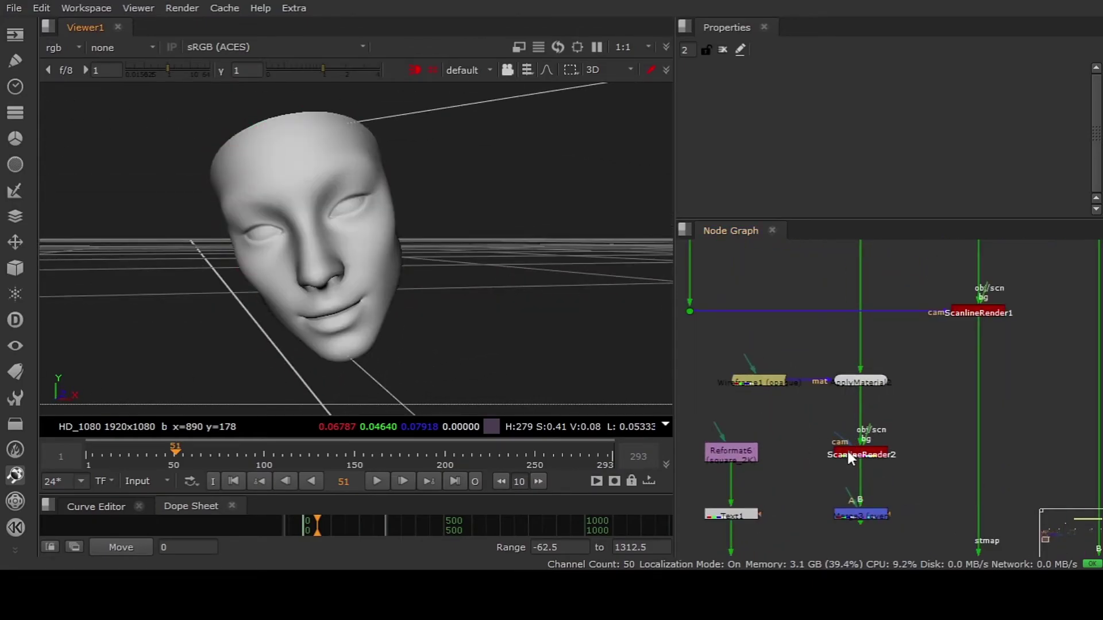
scroll(873, 373, down, 2)
click(857, 329)
key(d)
click(854, 411)
key(1)
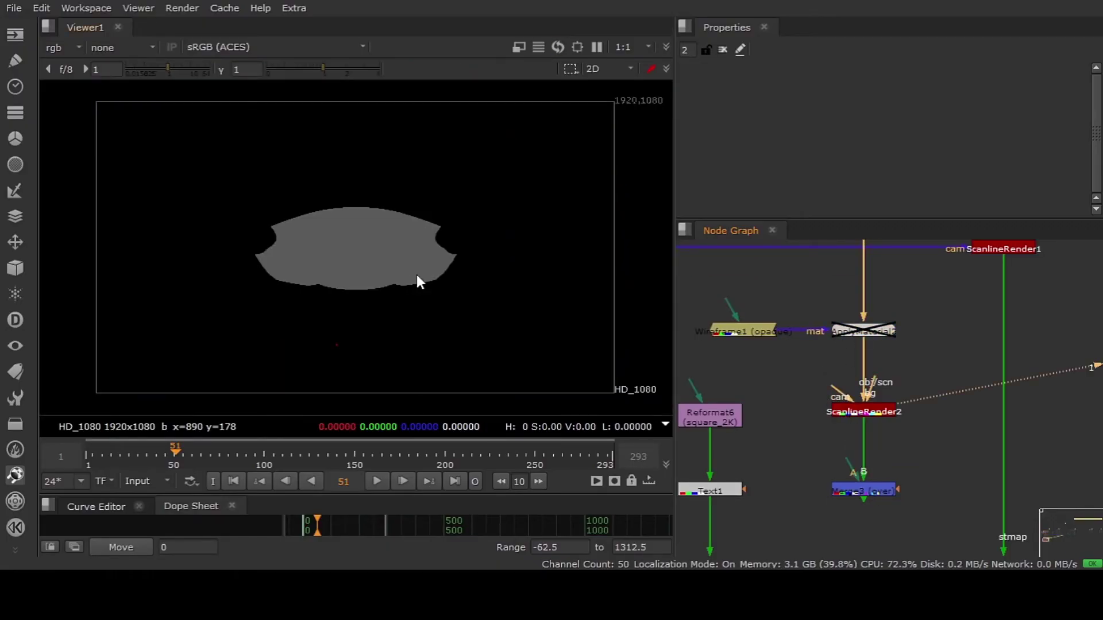
scroll(302, 236, up, 2)
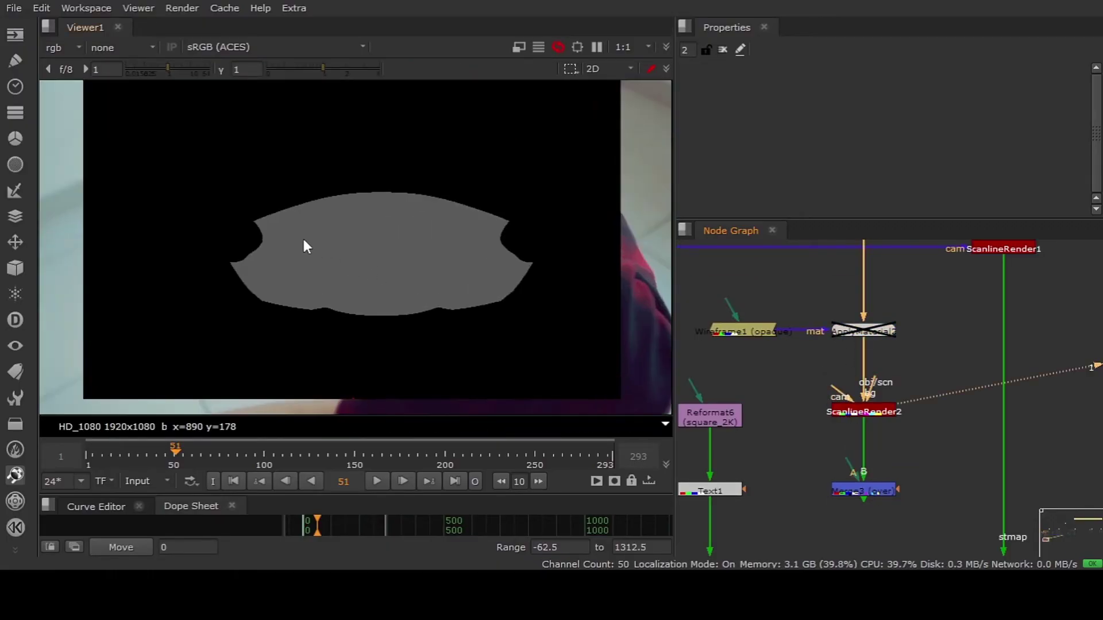
Re-enable ApplyMaterial2 and examine the wireframe UV layout rendered by ScanlineRender2
click(849, 332)
key(d)
scroll(354, 267, down, 3)
drag(201, 180, 466, 322)
scroll(812, 354, down, 3)
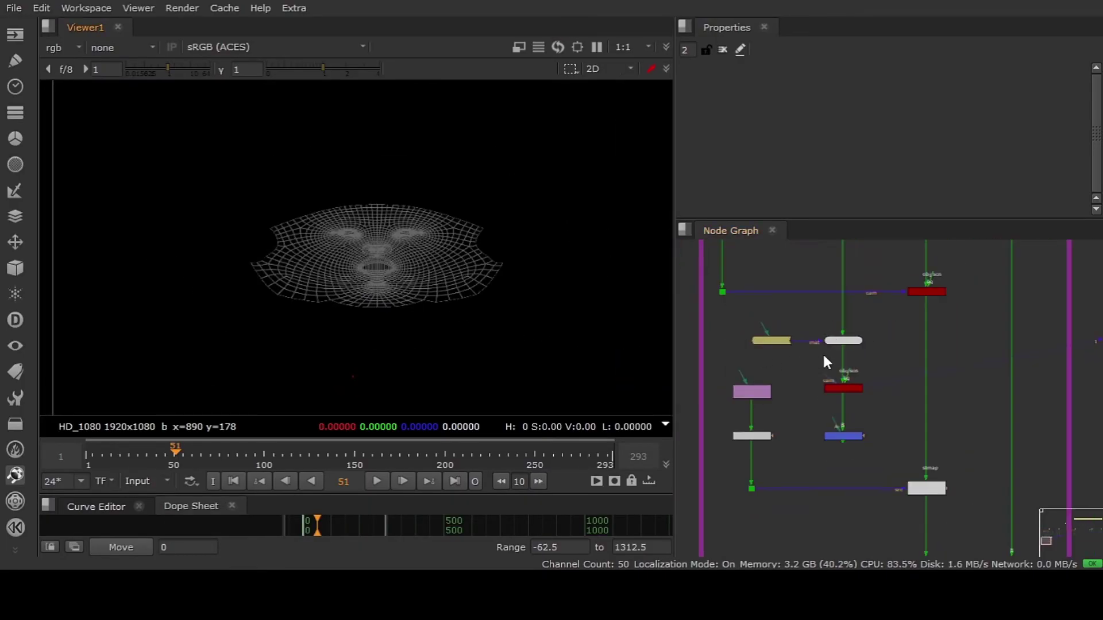
Compare the 3D face mesh's polygons with ScanlineRender2's flat UV wireframe
middle_drag(824, 356, 833, 441)
click(852, 274)
key(1)
ctrl+drag(456, 275, 403, 273)
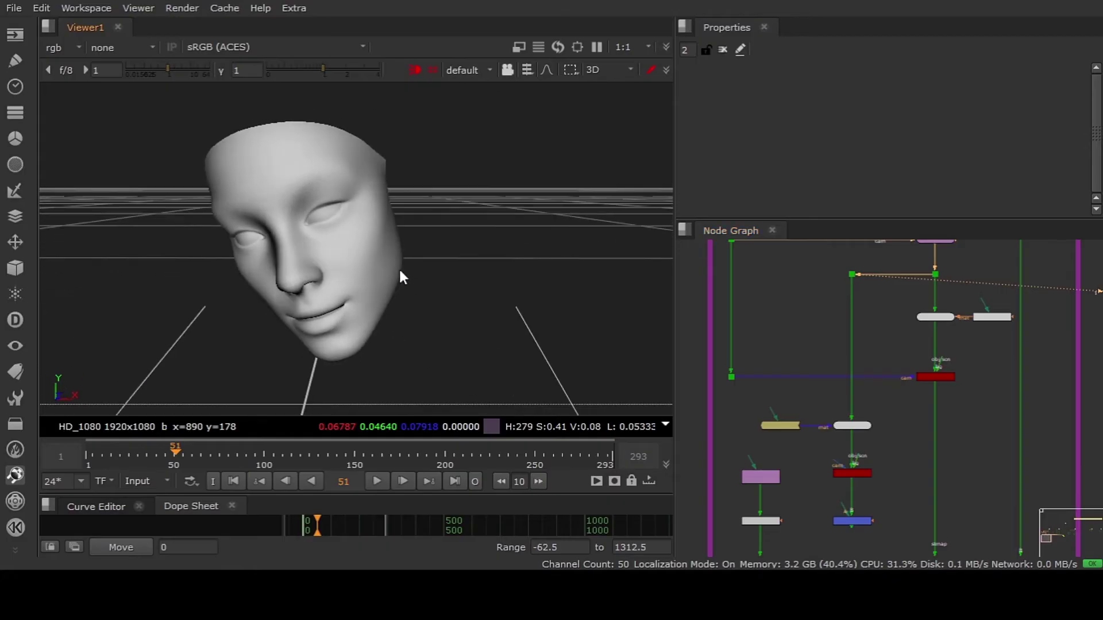
click(319, 252)
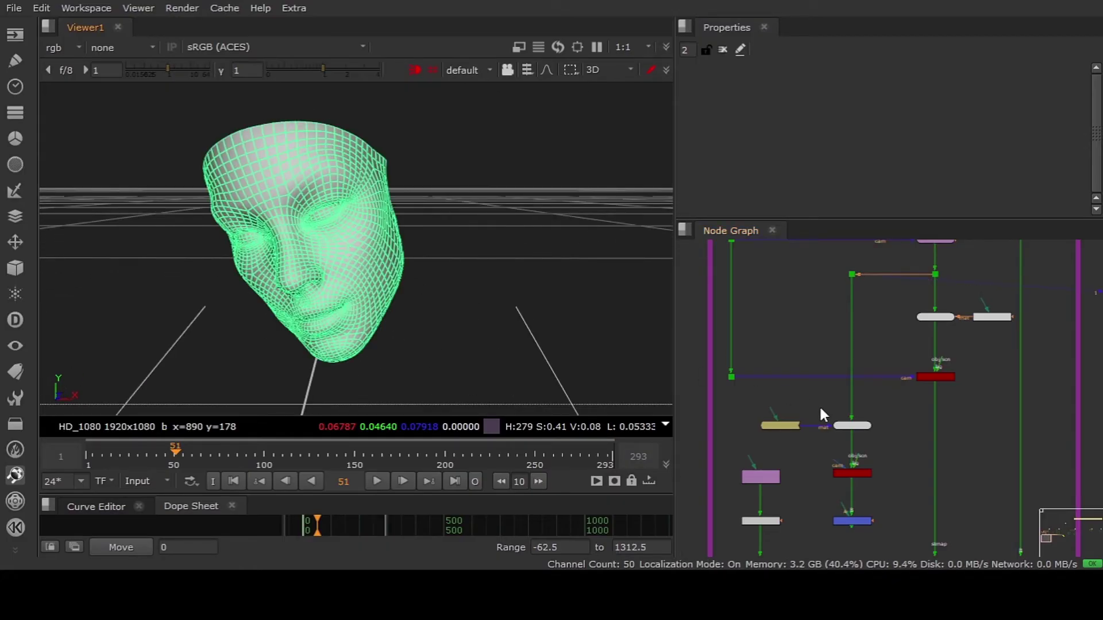
scroll(822, 404, up, 5)
click(791, 426)
key(Tab)
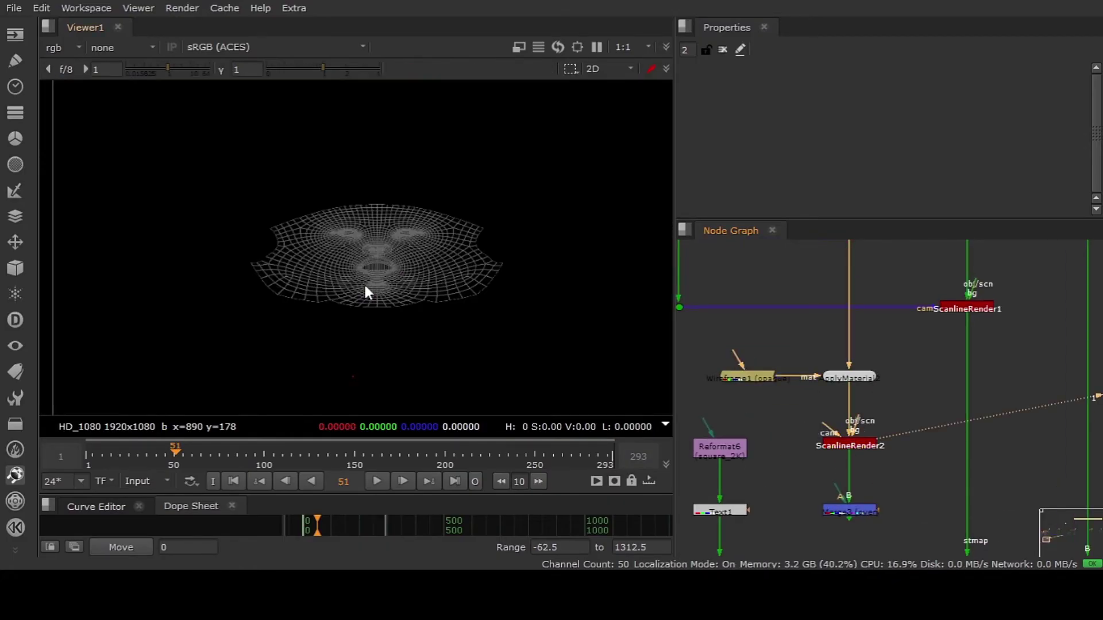
Open ScanlineRender2's properties and examine its projection mode setting
scroll(433, 308, up, 2)
scroll(847, 430, up, 3)
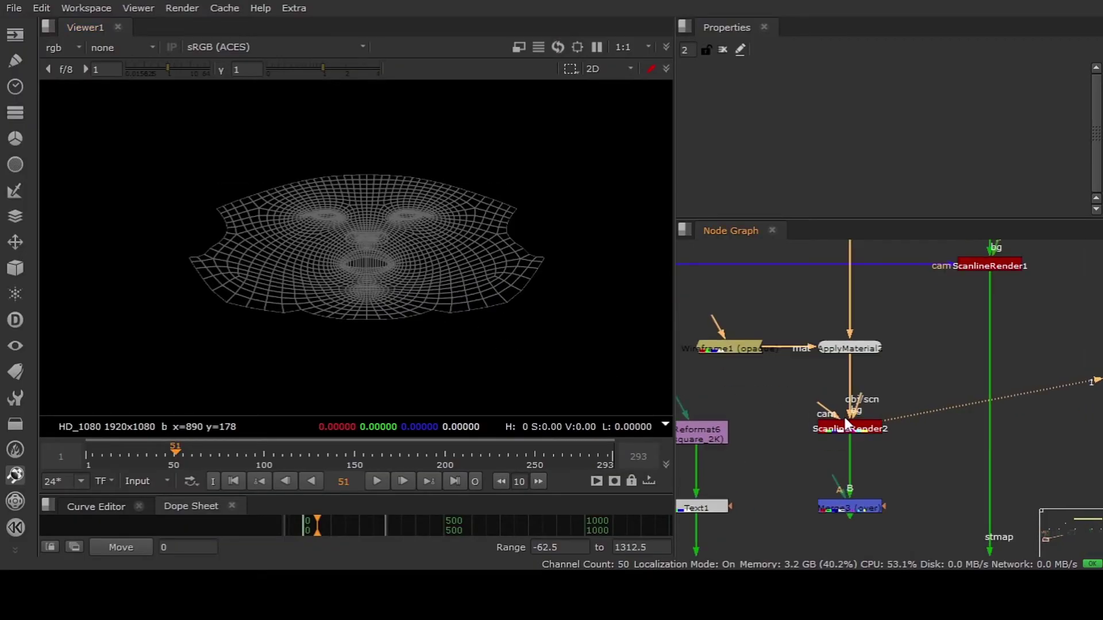
double_click(846, 430)
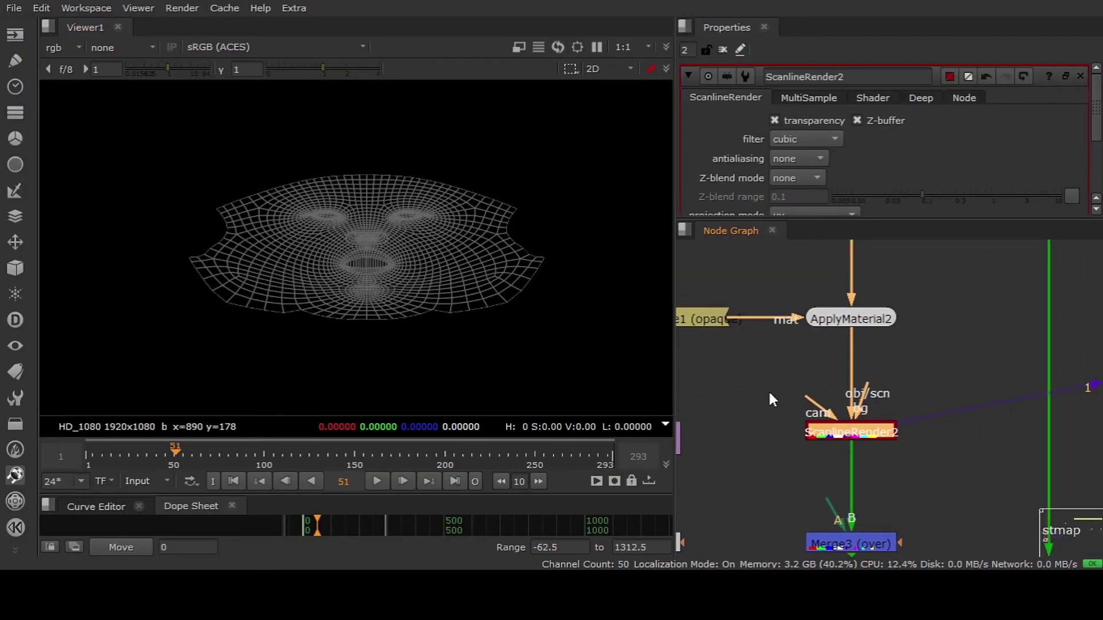
drag(851, 398, 851, 319)
scroll(721, 138, down, 3)
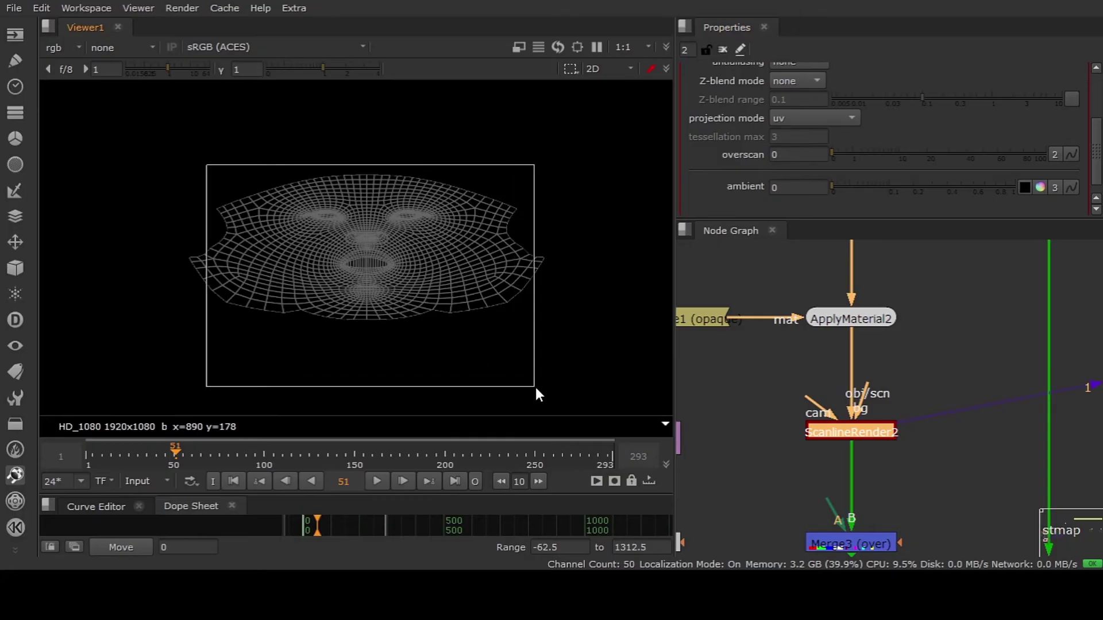
Connect ScanlineRender2's bg input to the Reformat6 (square_2K) node to render the UV wireframe in the square format
scroll(405, 335, down, 2)
scroll(407, 340, down, 1)
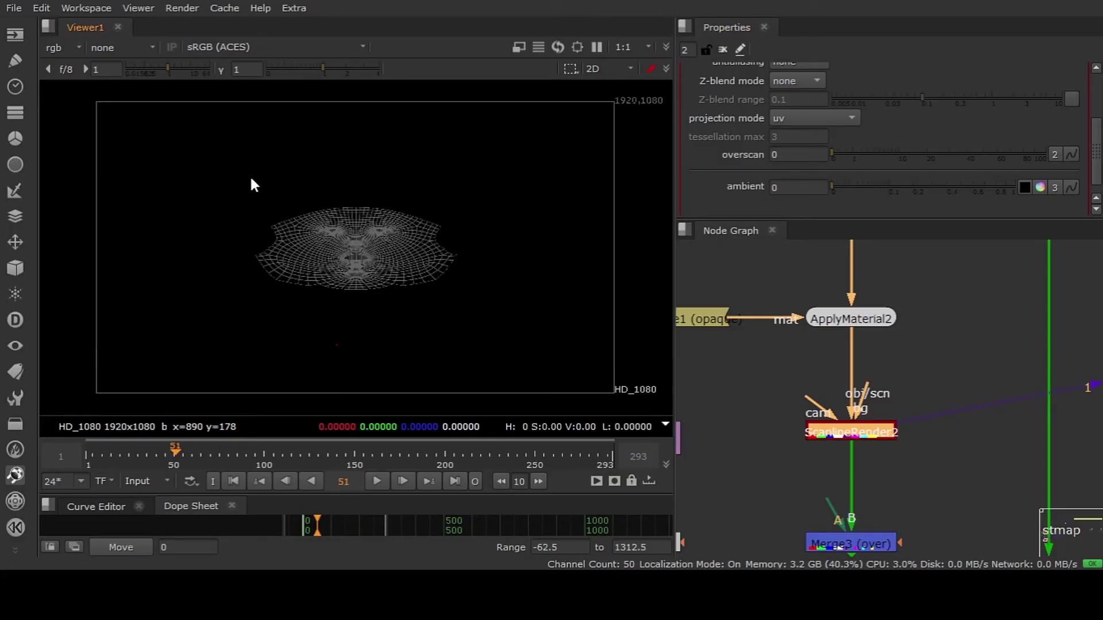
drag(218, 97, 508, 397)
scroll(686, 431, down, 1)
middle_drag(686, 431, 780, 397)
drag(745, 408, 742, 401)
drag(929, 365, 745, 405)
scroll(371, 276, down, 3)
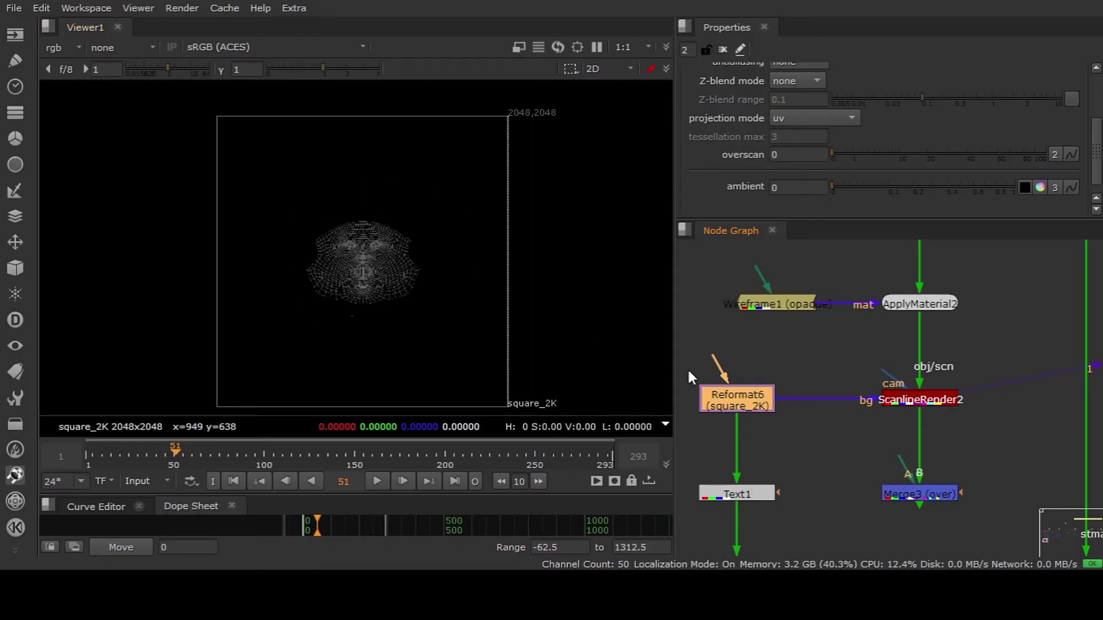
Disconnect ScanlineRender2's bg input to compare the HD_1080 frame, and reconnect it to Reformat6
drag(816, 398, 804, 368)
drag(285, 229, 514, 301)
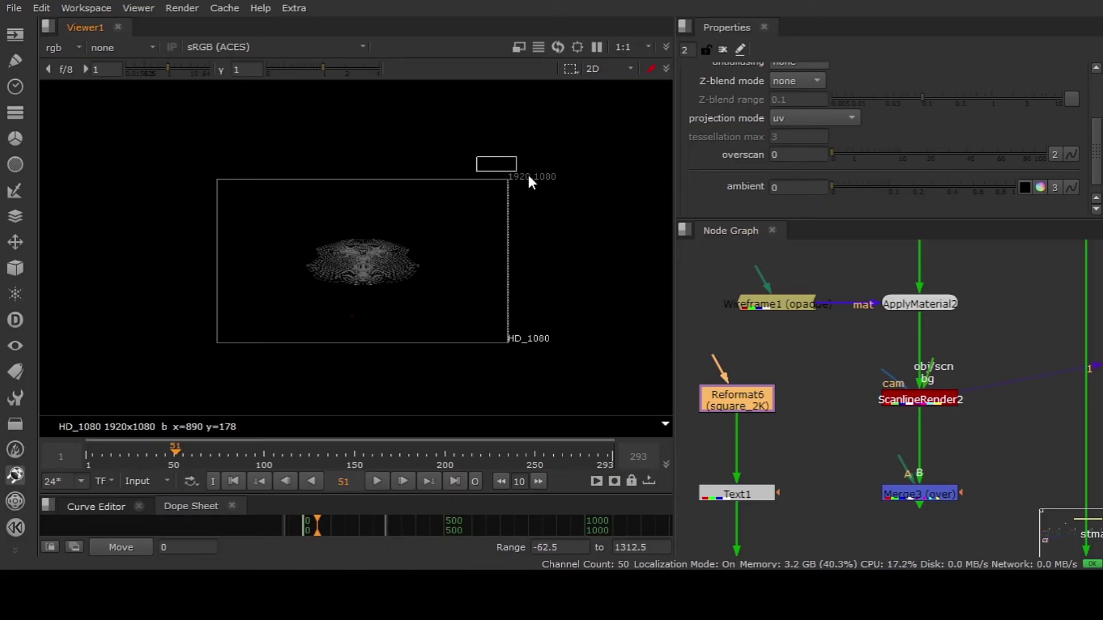
drag(932, 363, 743, 405)
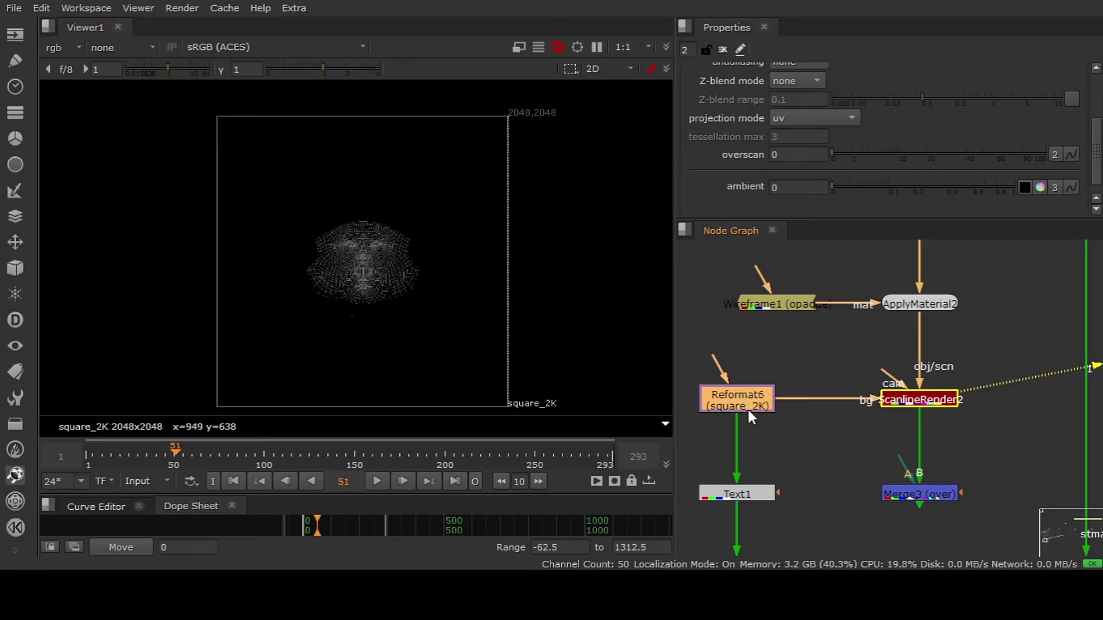
Connect Merge3's A input to Text1 and view the text merged over the square UV wireframe
drag(298, 220, 467, 330)
scroll(391, 258, up, 5)
mouse_move(382, 254)
middle_down()
mouse_move(446, 274)
mouse_move(452, 254)
middle_up()
scroll(349, 202, up, 3)
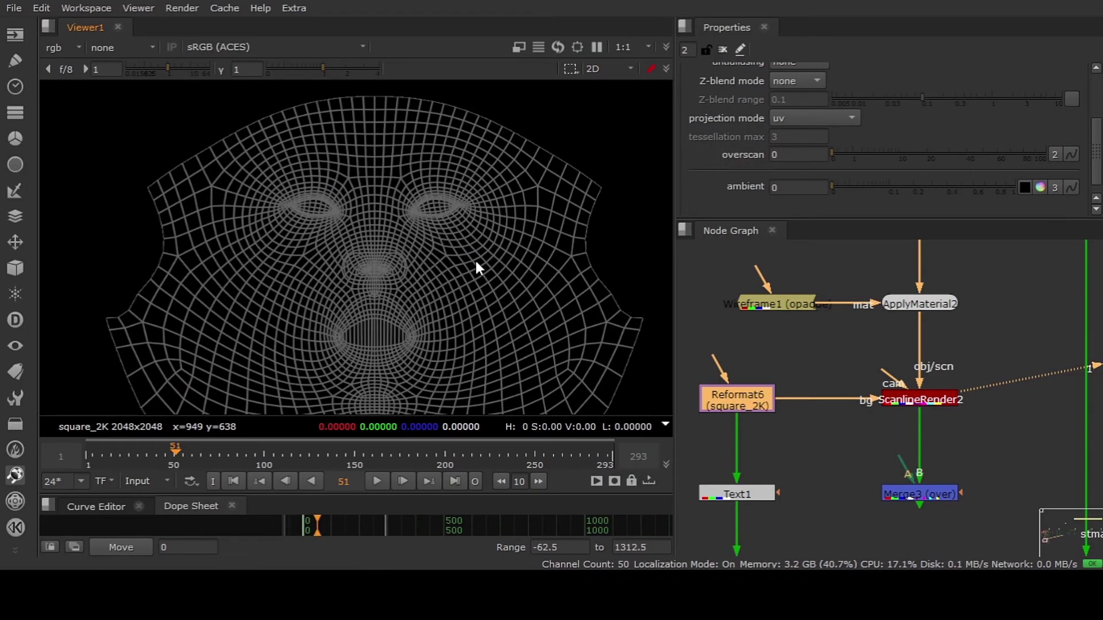
scroll(783, 343, down, 2)
middle_drag(765, 433, 797, 376)
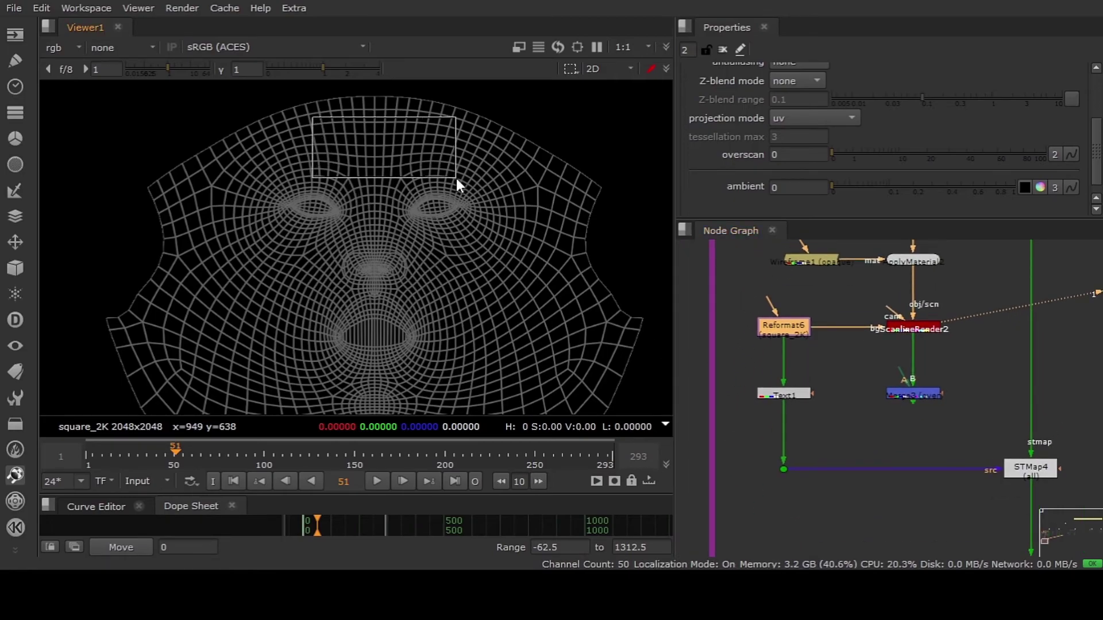
scroll(920, 401, up, 1)
click(919, 400)
drag(901, 374, 788, 401)
key(1)
click(923, 402)
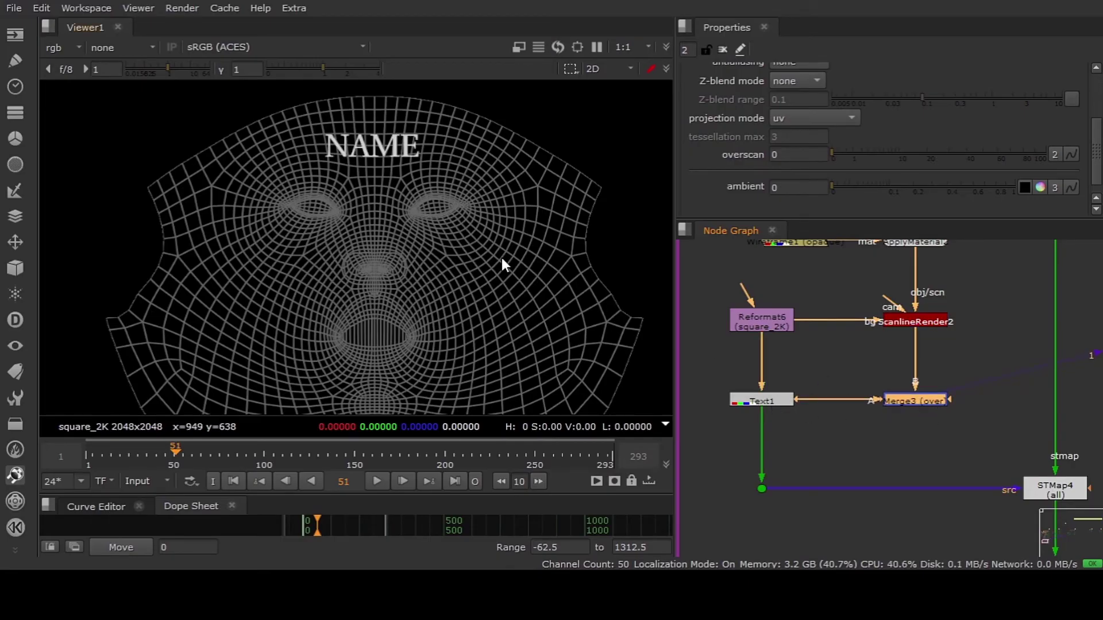
Open Text1's properties and move the NAME text from the wireframe's forehead onto the cheek beside the nose
double_click(768, 399)
drag(371, 149, 461, 252)
click(458, 258)
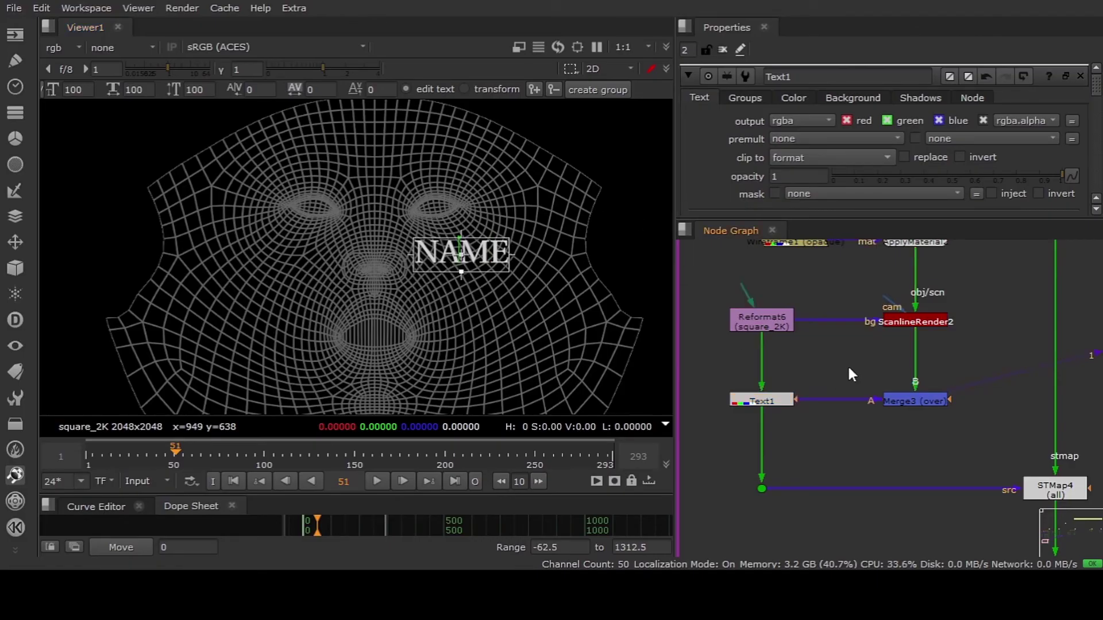
View Text1's output alone and compare it with Merge3's text placement over the UV wireframe
scroll(850, 368, down, 3)
scroll(861, 374, up, 3)
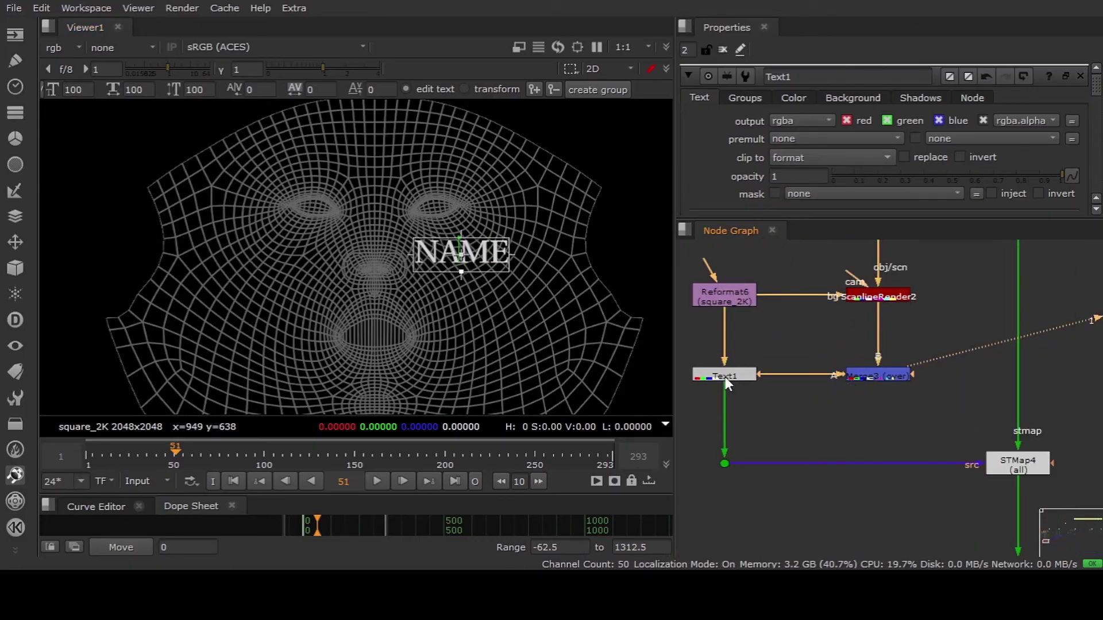
key(1)
scroll(541, 304, down, 4)
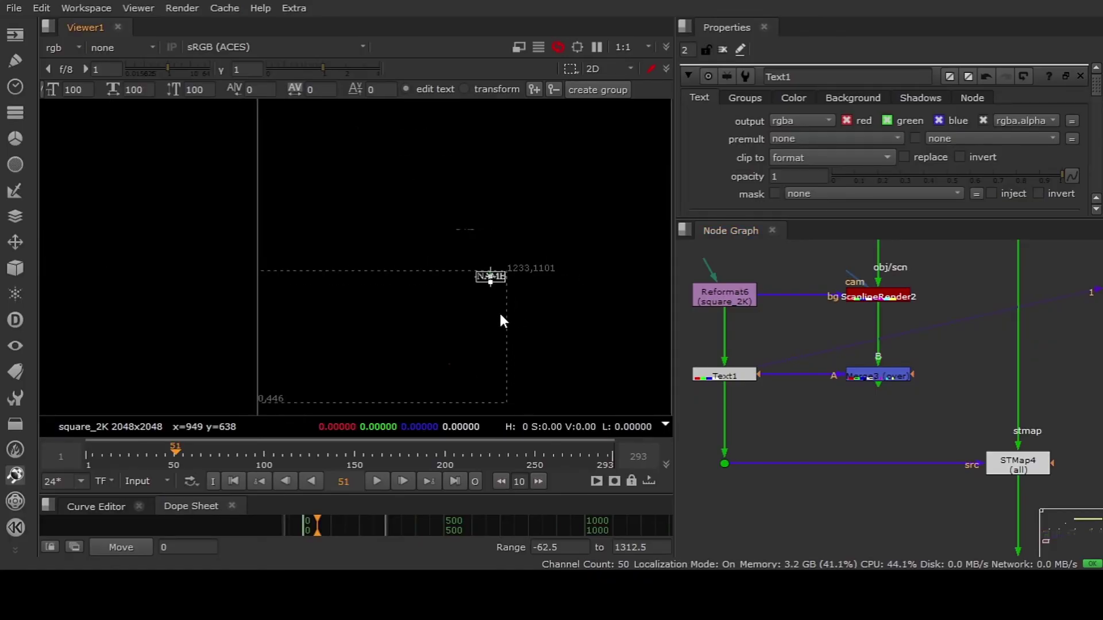
scroll(511, 320, down, 2)
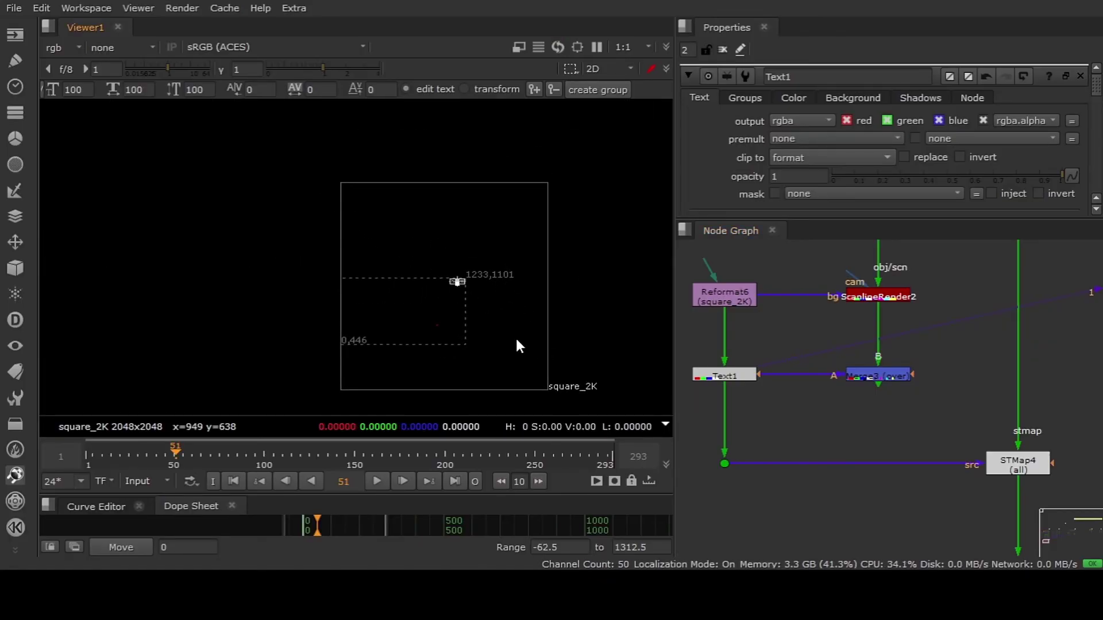
scroll(449, 286, up, 5)
click(867, 377)
key(1)
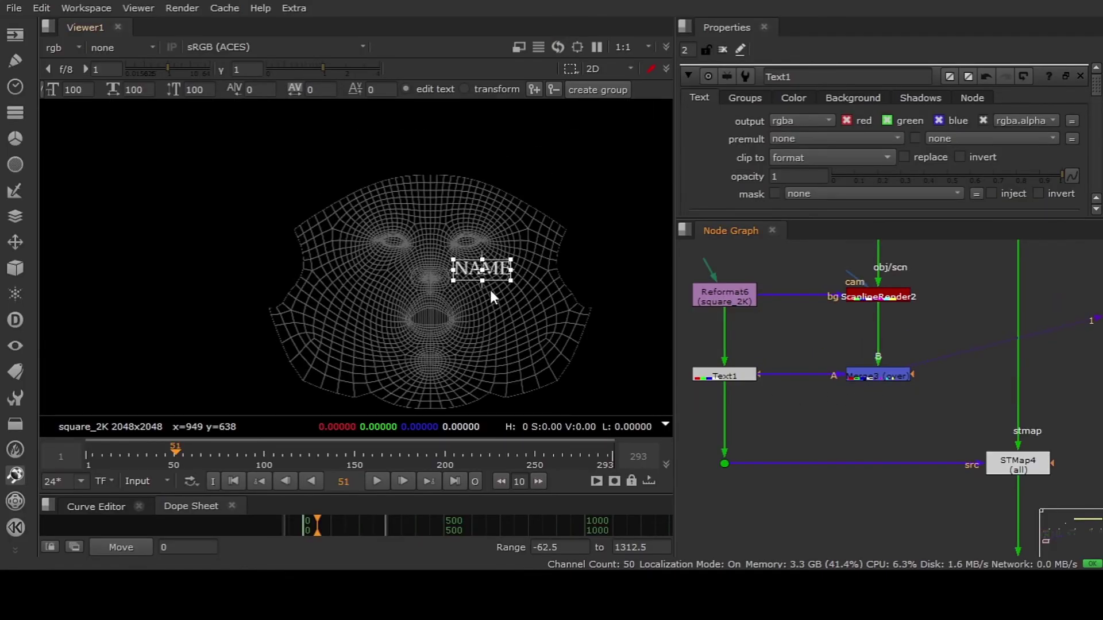
scroll(491, 288, up, 3)
scroll(813, 366, down, 3)
View STMap4's output and examine the text warped by the face UVs
middle_drag(923, 435, 863, 402)
scroll(863, 403, up, 2)
click(879, 391)
key(1)
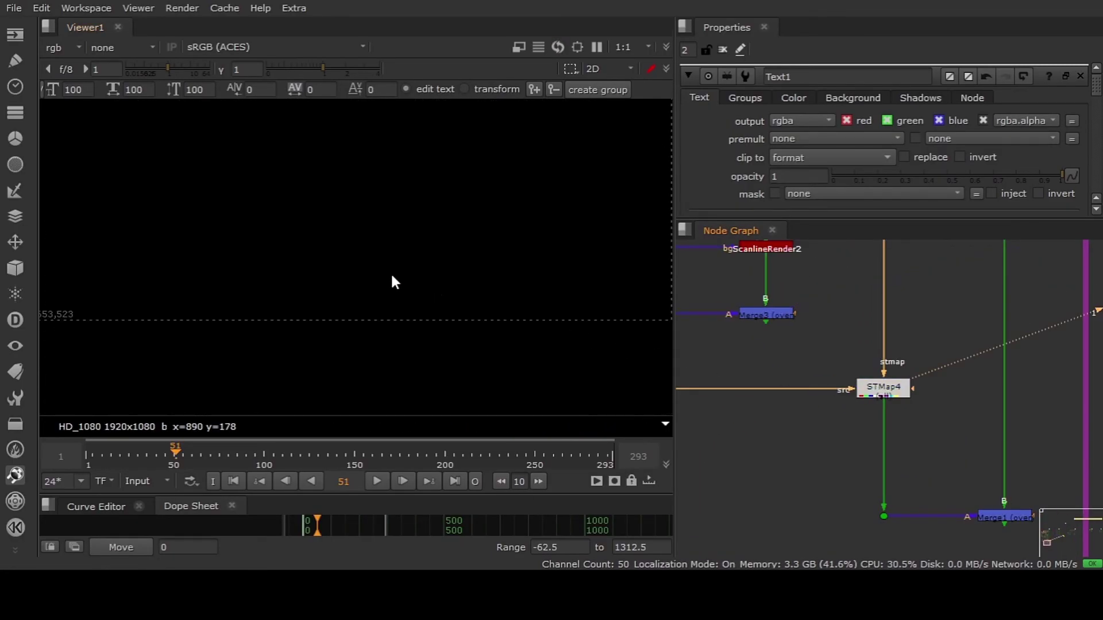
scroll(387, 270, down, 5)
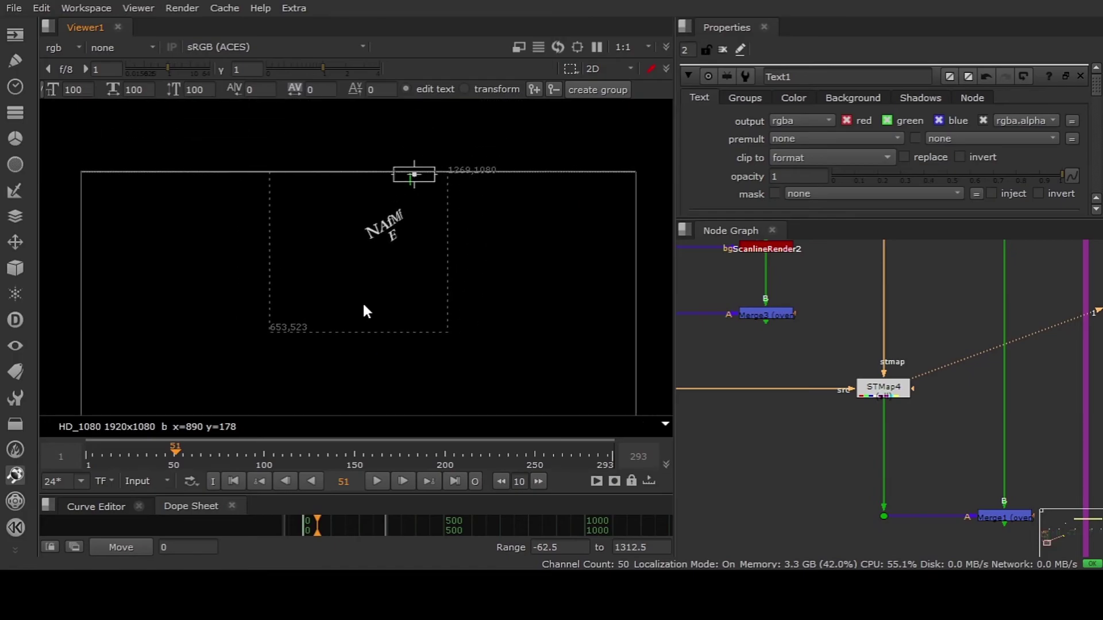
scroll(377, 241, up, 3)
scroll(832, 419, down, 3)
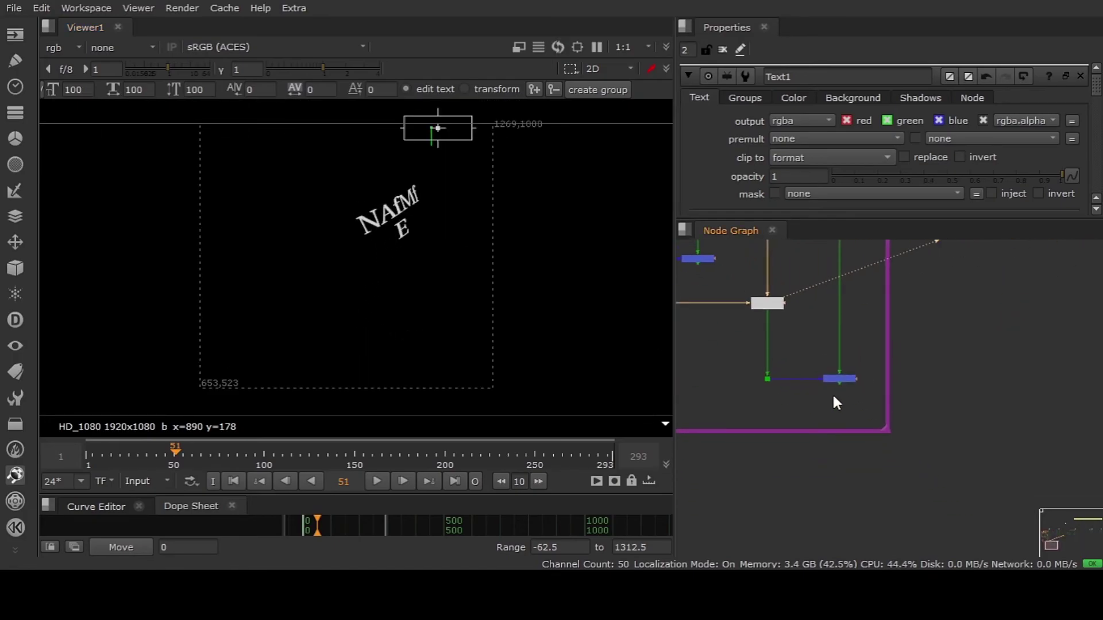
View Merge1 and inspect the warped text composited over the woman's cheek
scroll(830, 379, up, 2)
click(829, 366)
key(1)
middle_drag(794, 343, 863, 385)
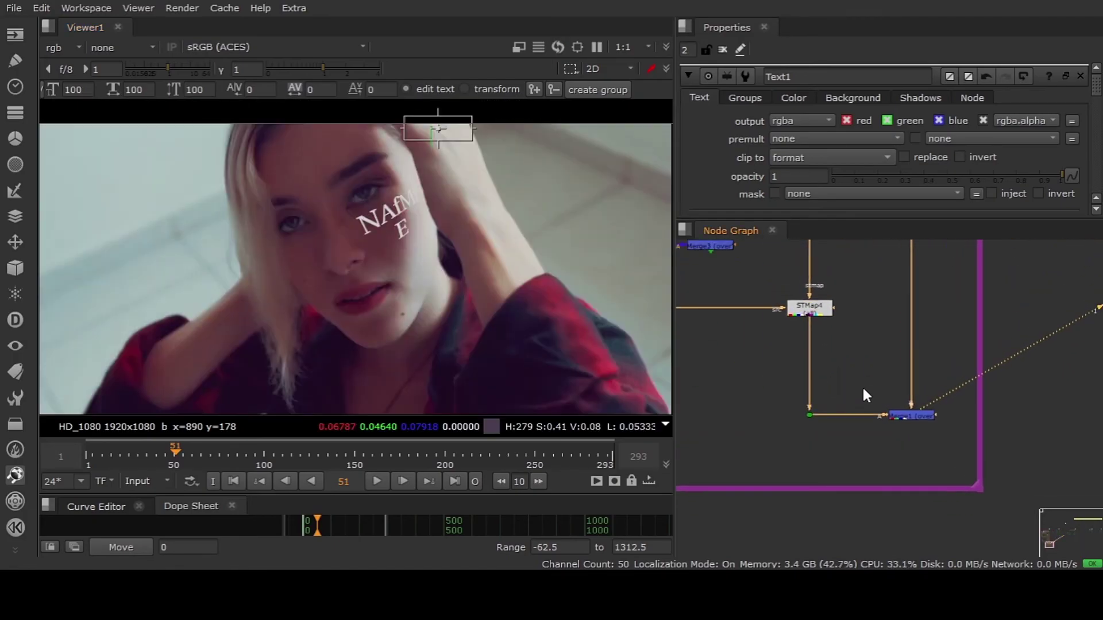
scroll(418, 249, up, 2)
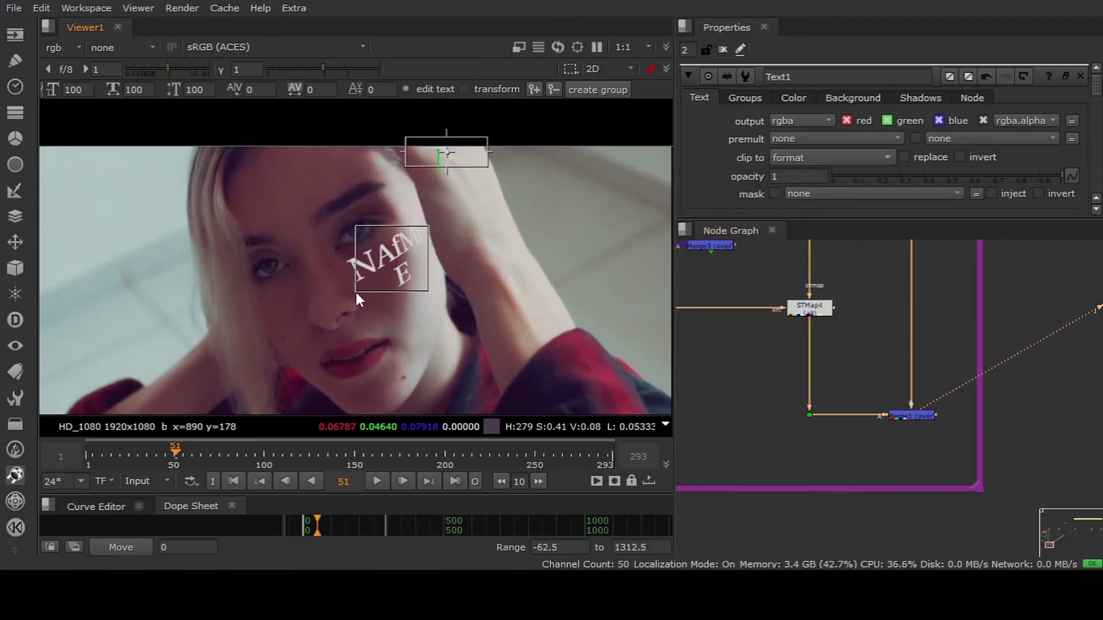
Return the viewer to Merge3 and move the text from the cheek onto the wireframe's nose
middle_drag(721, 307, 825, 391)
click(811, 329)
key(1)
middle_drag(404, 319, 405, 197)
scroll(409, 311, up, 3)
middle_drag(416, 339, 425, 308)
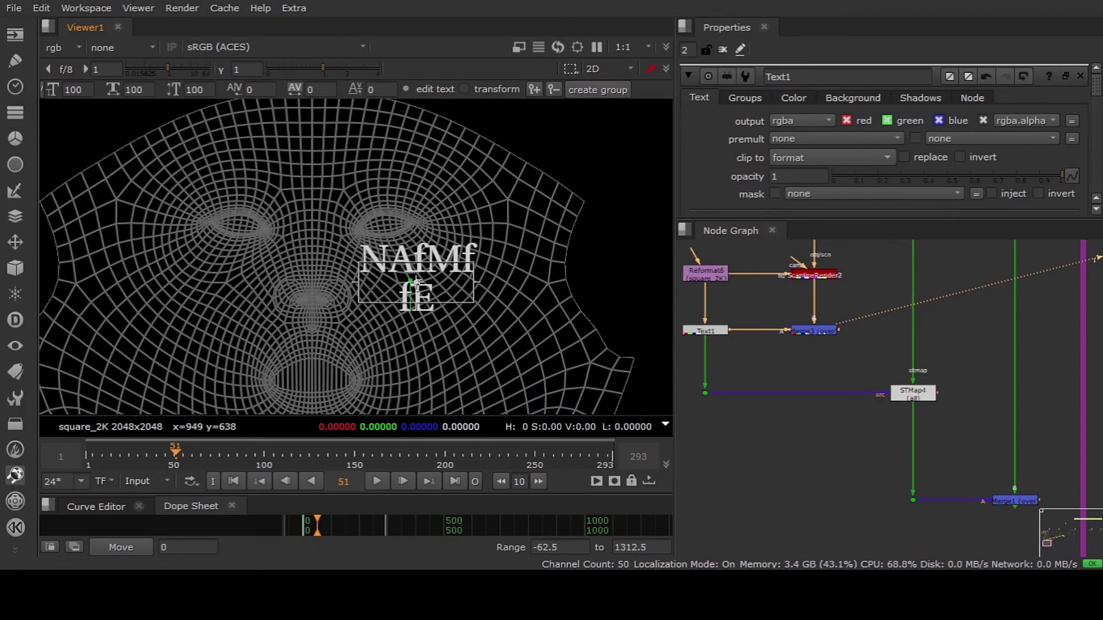
drag(416, 282, 313, 291)
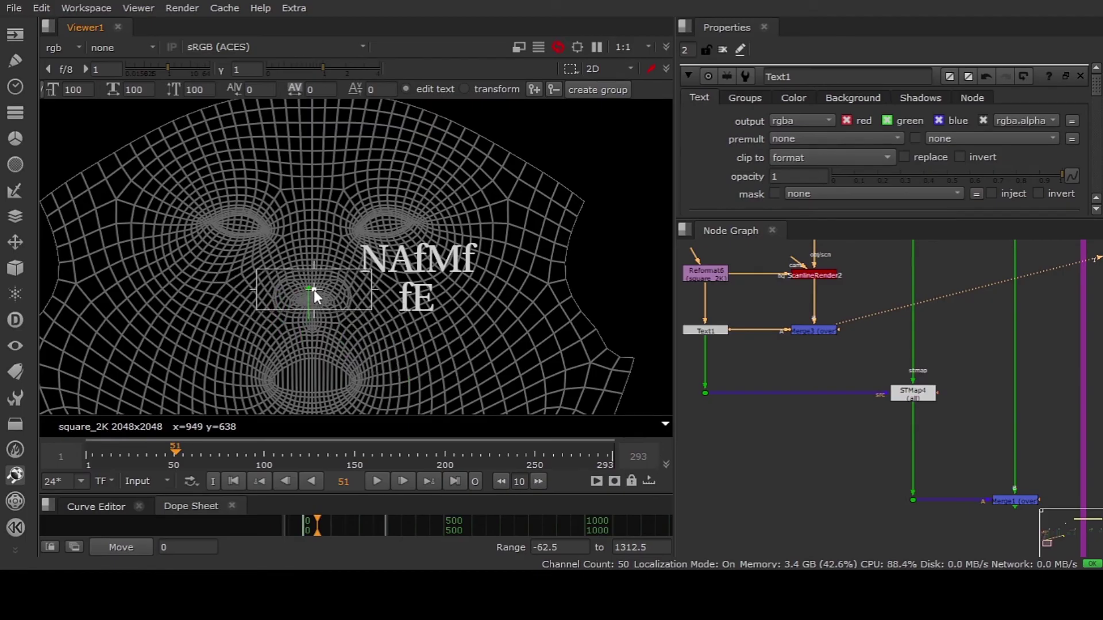
View Merge1 to check the text's placement on the filmed nose, and clear the open node properties
middle_drag(1016, 502, 965, 451)
click(966, 452)
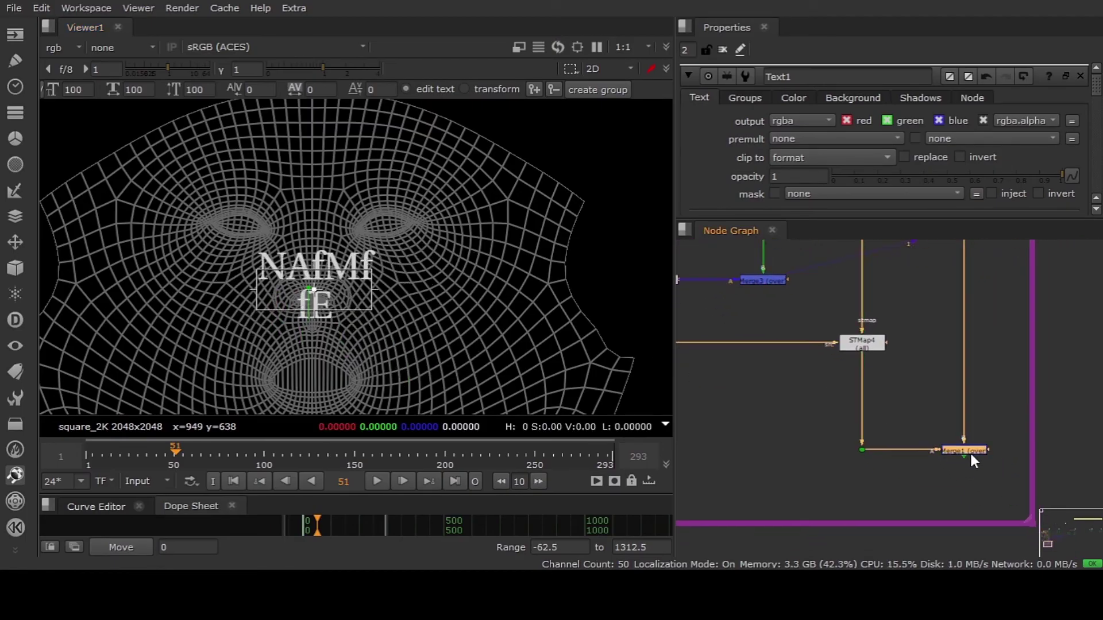
key(1)
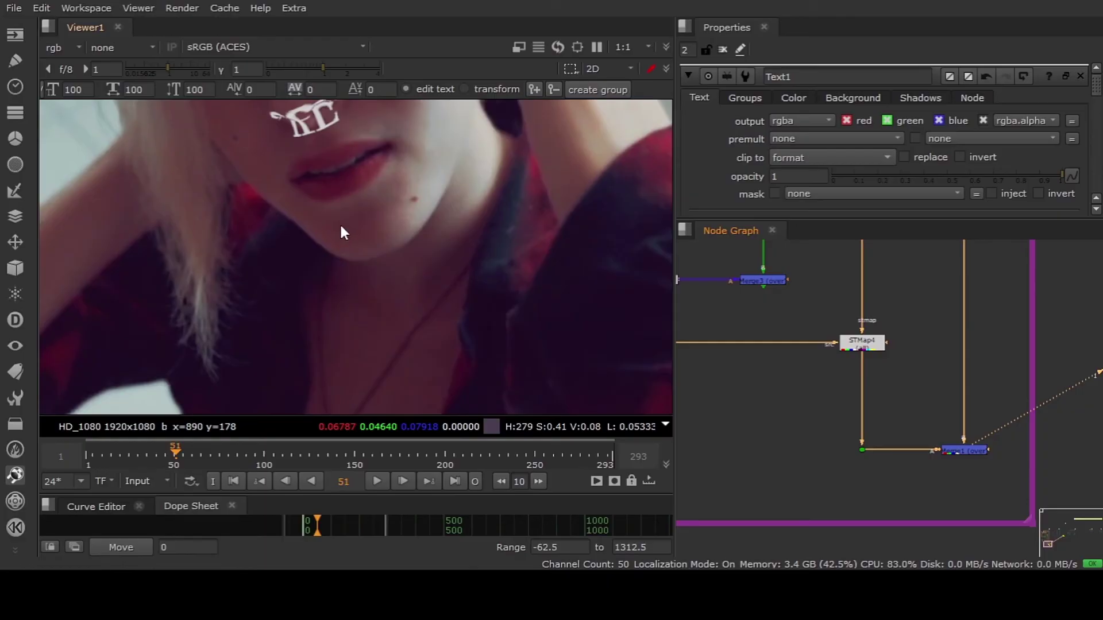
click(723, 49)
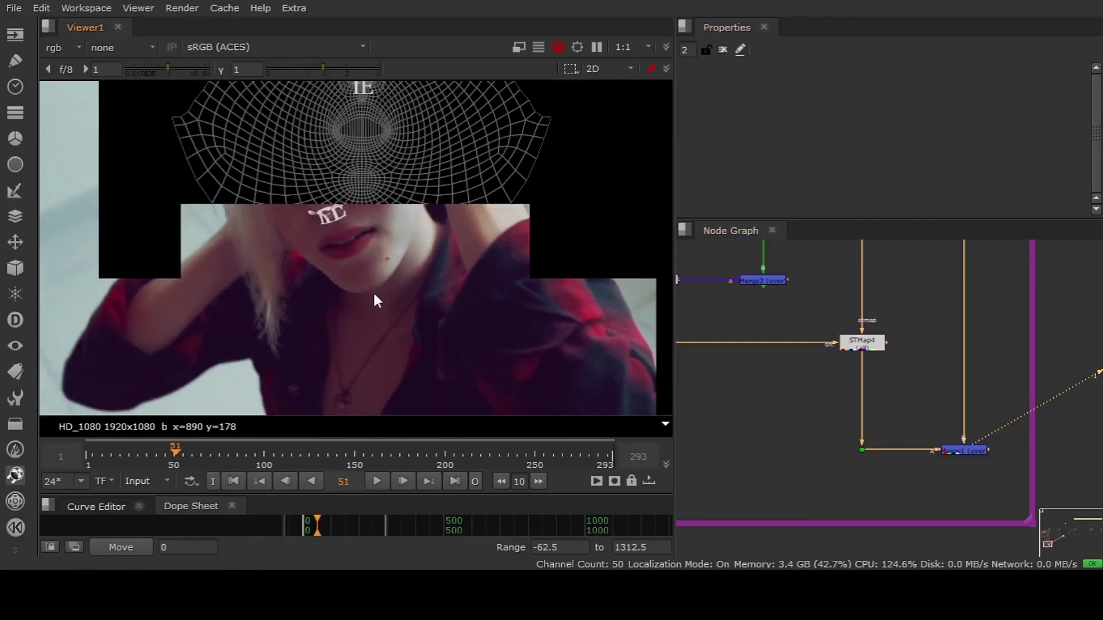
Reopen Text1, move the text from the nose back to the cheek, and clear its properties
scroll(770, 376, up, 4)
scroll(771, 376, left, 5)
double_click(773, 375)
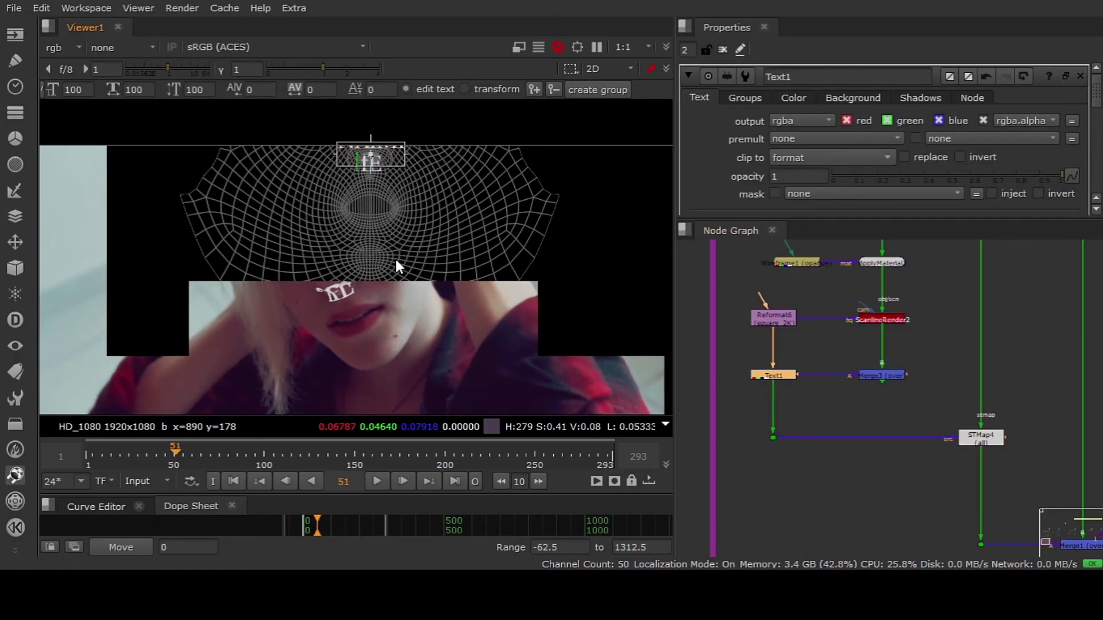
drag(364, 184, 425, 211)
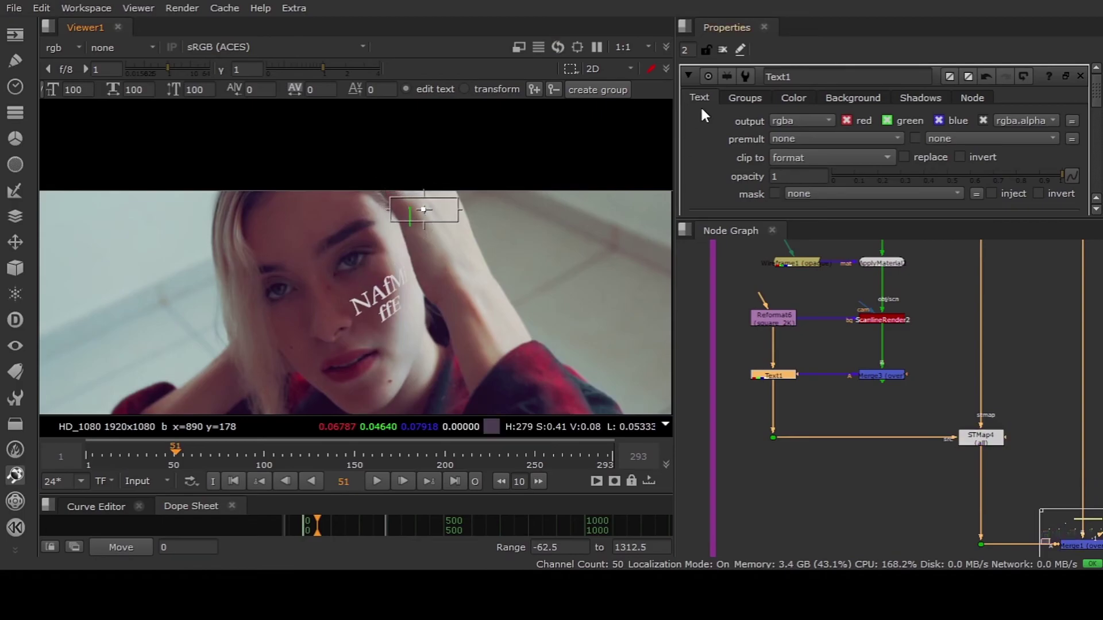
click(723, 51)
View ScanlineRender2's bare UV wireframe, and compare it with Merge3's text overlay on the cheek
scroll(849, 366, up, 4)
click(872, 347)
key(1)
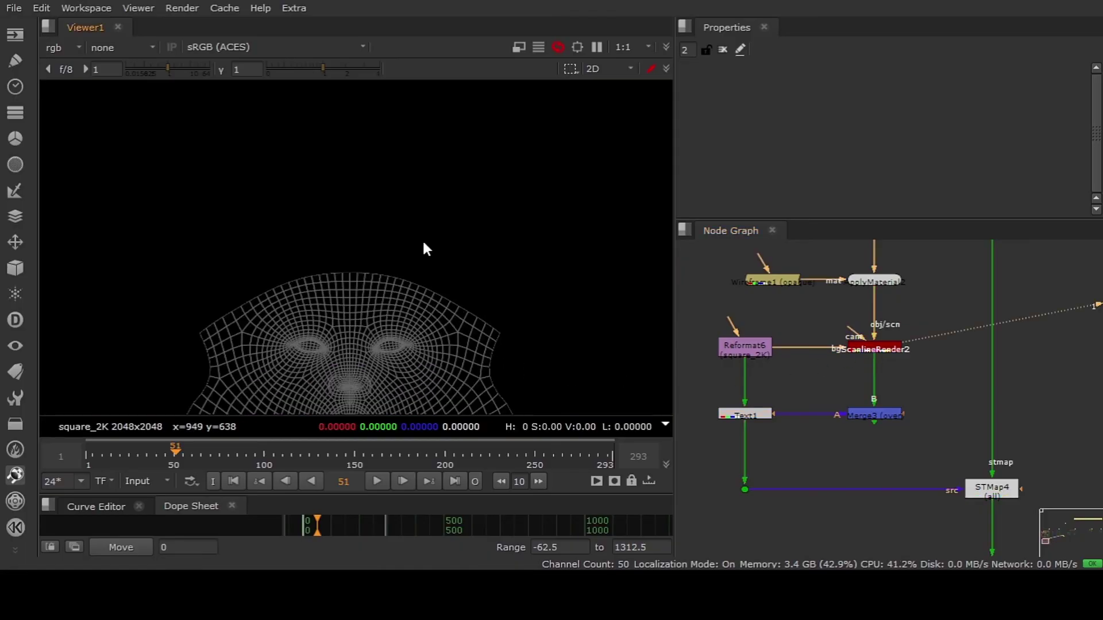
click(877, 416)
key(1)
middle_drag(862, 446, 861, 434)
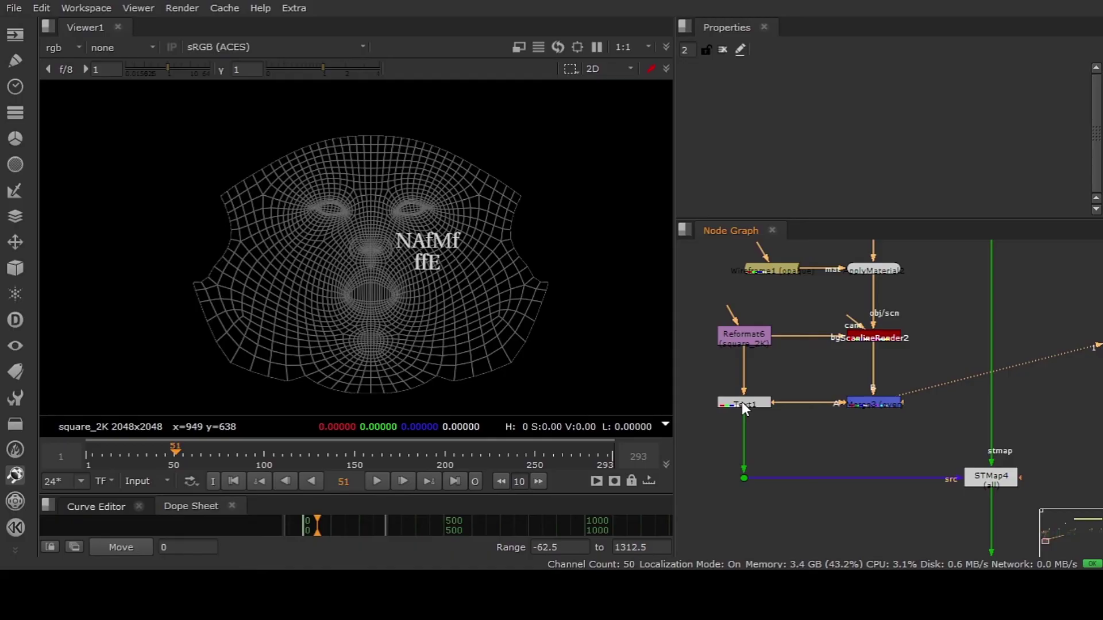
scroll(342, 258, up, 4)
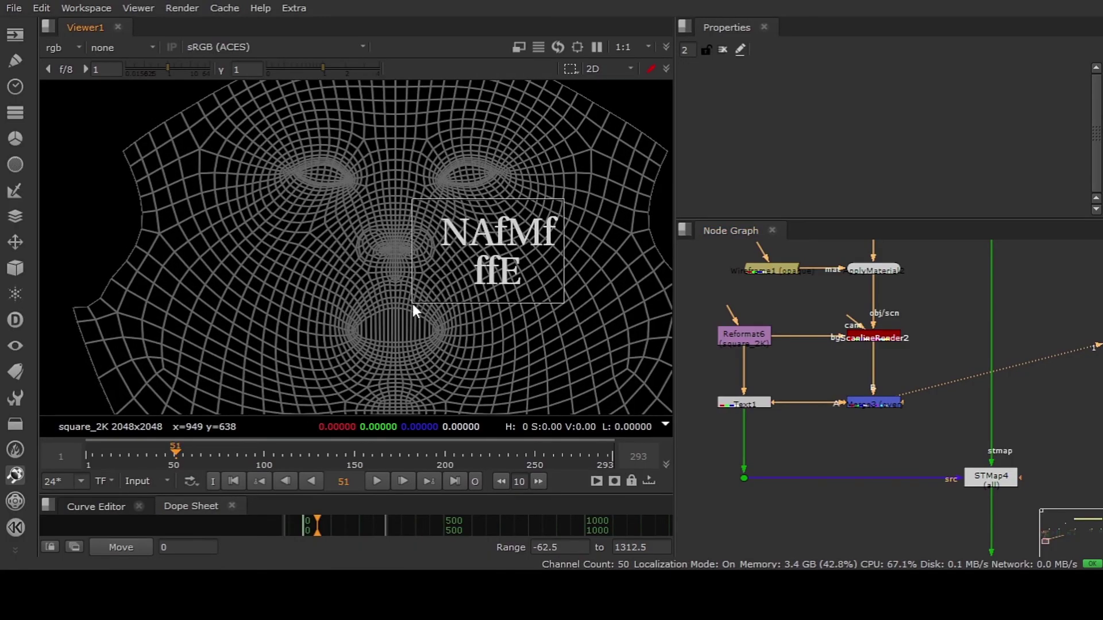
Switch the viewer to STMap4 and look at the cheek text in its warped form
middle_drag(933, 476, 873, 460)
click(921, 460)
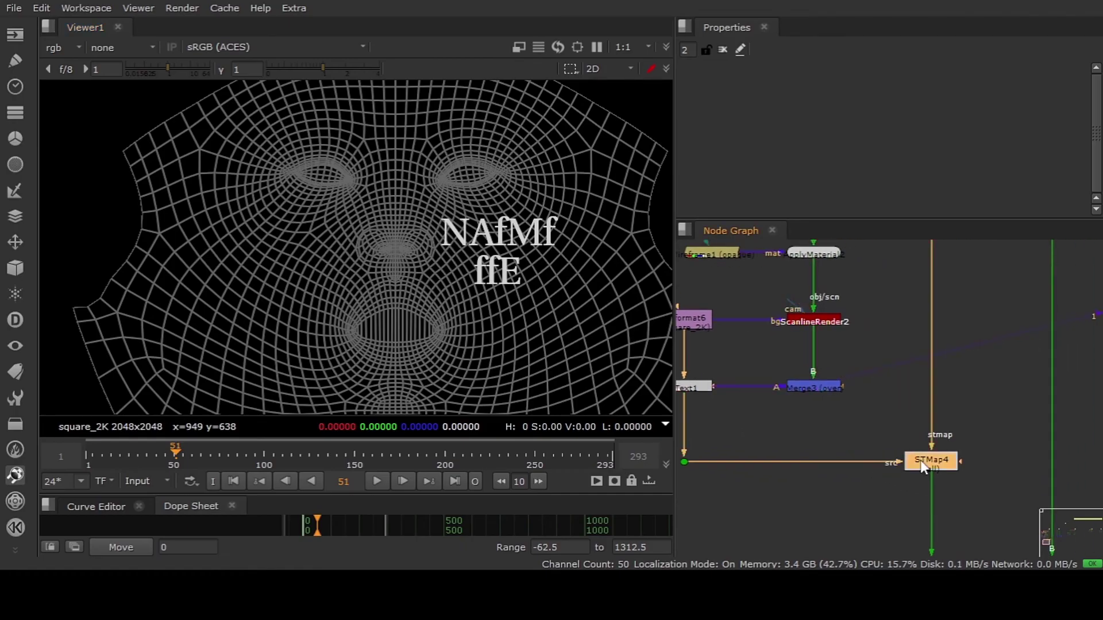
key(1)
scroll(852, 375, down, 3)
Inspect a node upstream of STMap4 while varying the viewer's exposure and gamma, and reset both display controls
middle_drag(870, 340, 865, 359)
click(892, 281)
key(1)
middle_drag(369, 175, 365, 224)
drag(166, 67, 118, 72)
click(66, 70)
click(313, 68)
drag(313, 68, 298, 68)
click(221, 70)
middle_drag(350, 224, 356, 175)
Switch the viewer back to Merge1's final composite of the text on the face
middle_drag(901, 466, 877, 386)
drag(915, 354, 719, 384)
key(1)
key(h)
Advance through the shot in 10-frame increments to frame 181, checking how the text follows the face
click(538, 482)
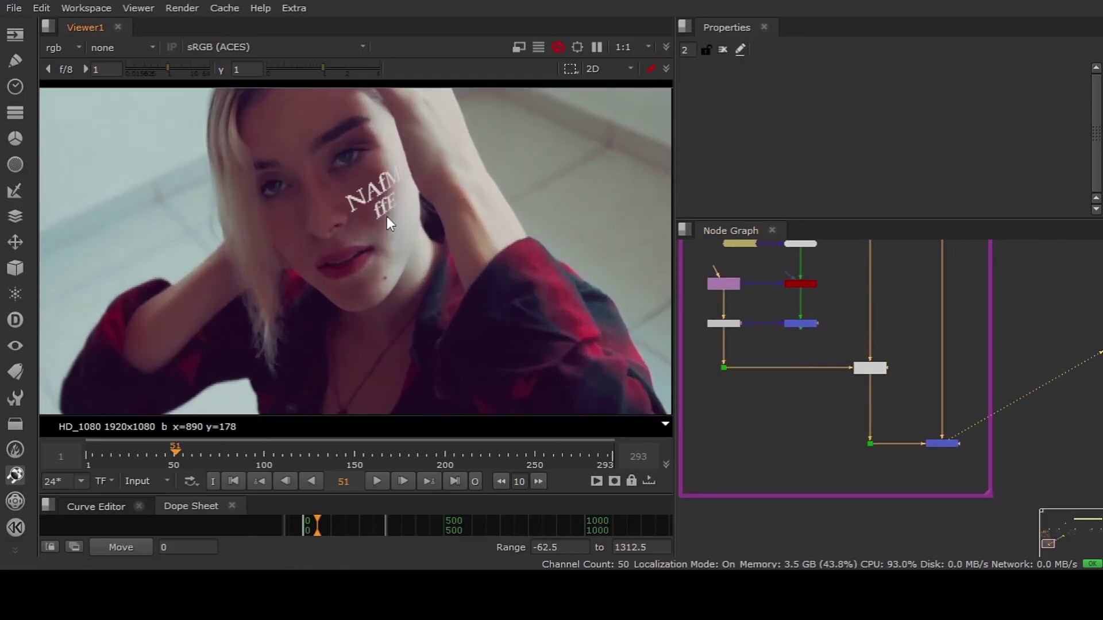
click(535, 482)
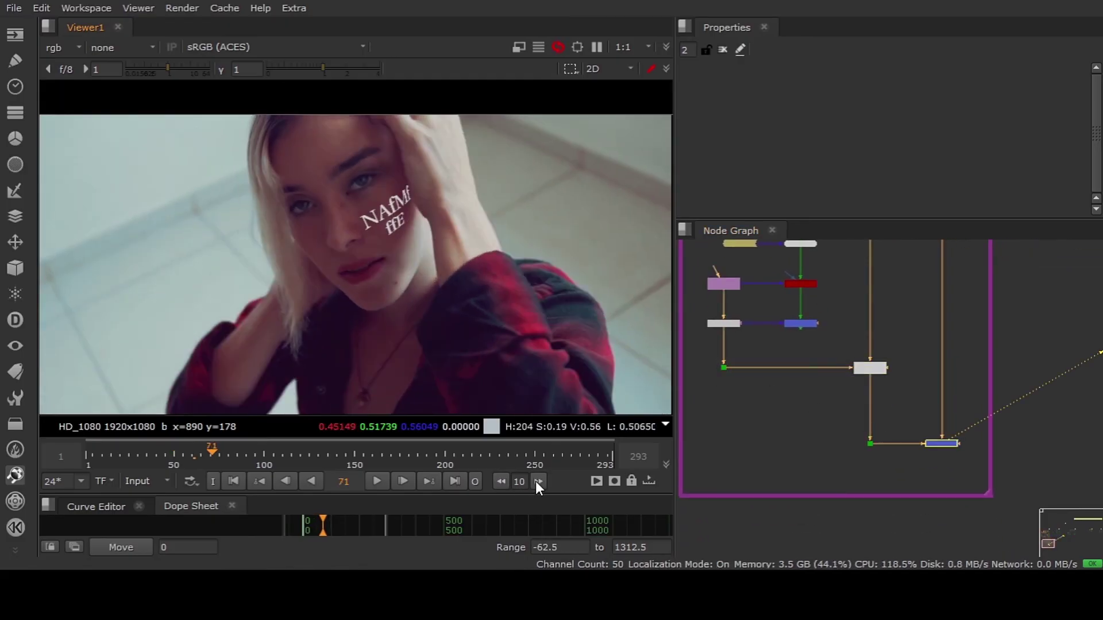
click(535, 481)
click(535, 481)
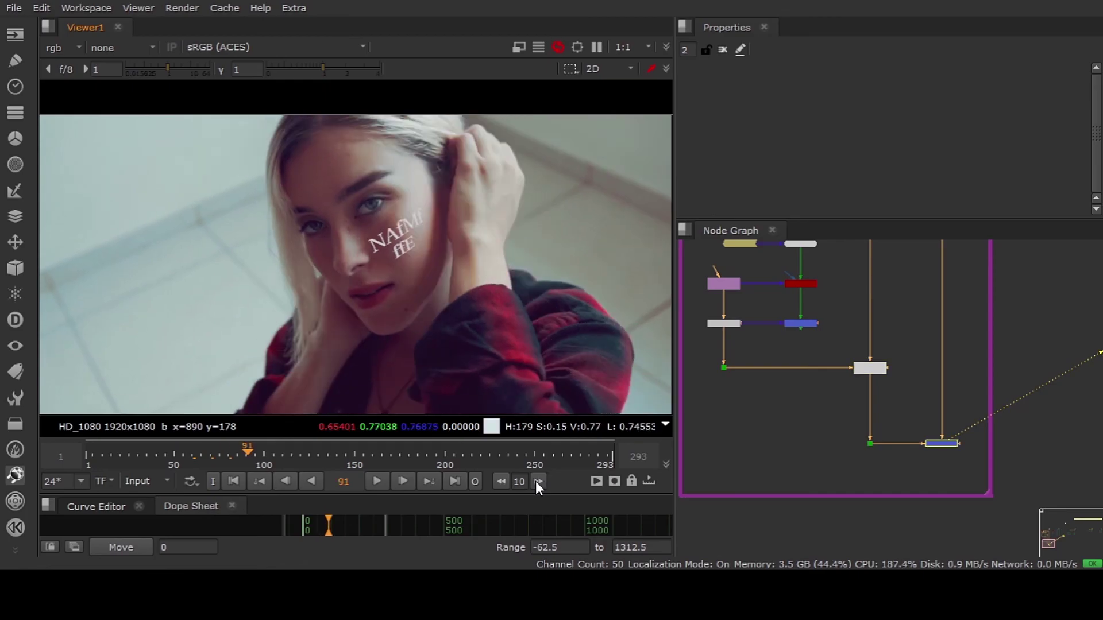
click(535, 482)
click(535, 481)
click(536, 481)
click(535, 481)
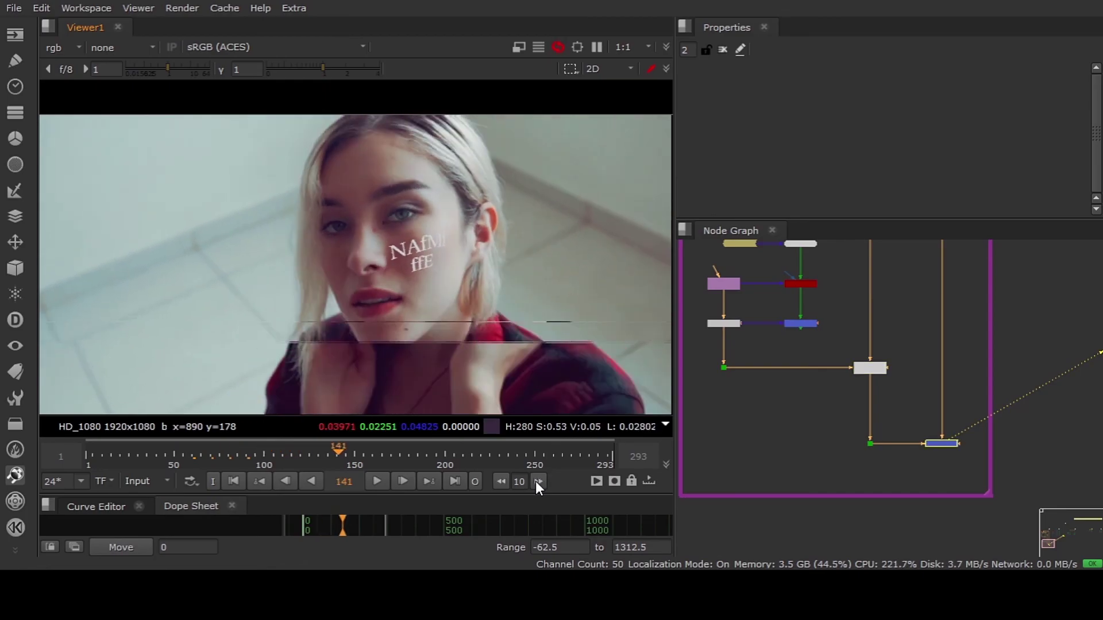
click(535, 481)
click(535, 482)
click(535, 481)
click(535, 482)
click(535, 481)
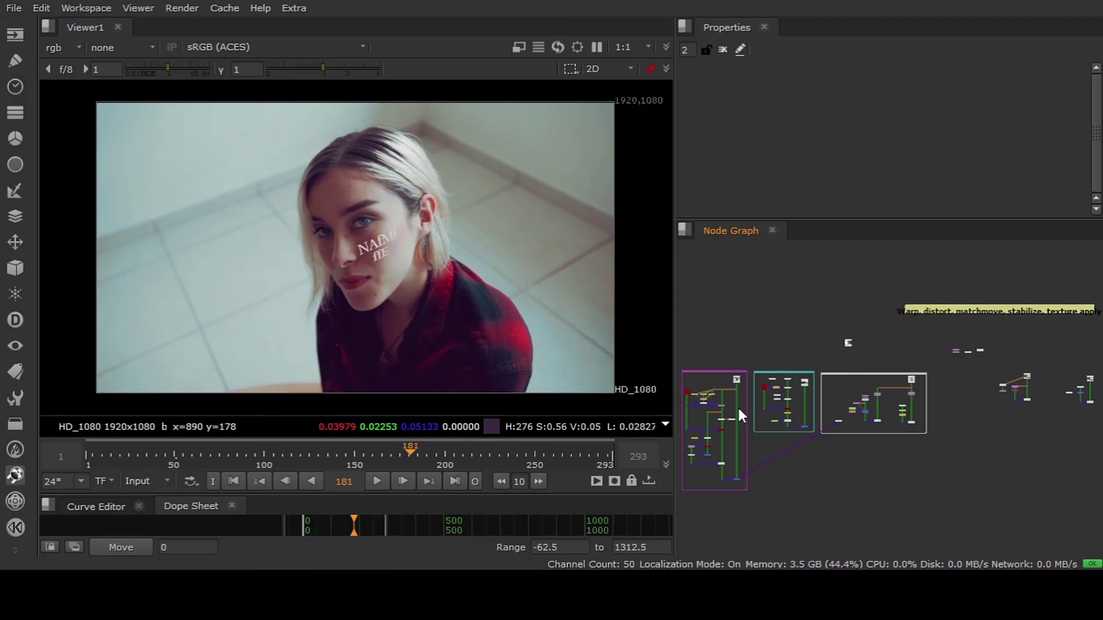
Review the overall node graph and its note on warp, distort, matchmove, stabilize and texture apply
scroll(905, 326, up, 4)
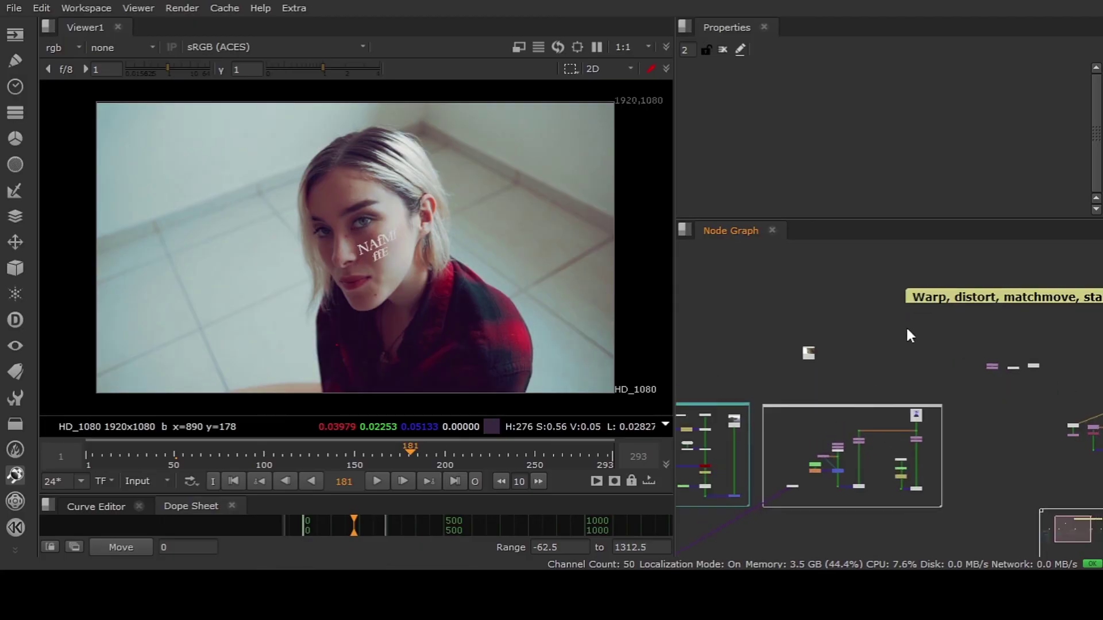
scroll(887, 306, down, 1)
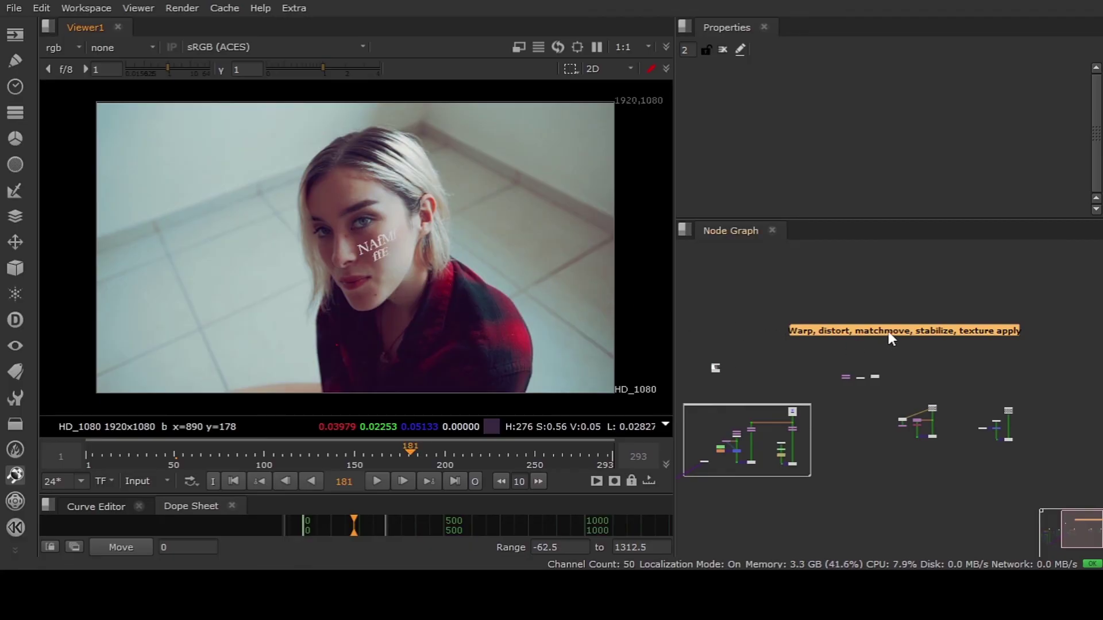
drag(763, 315, 1022, 355)
scroll(1021, 355, up, 3)
drag(694, 349, 1036, 366)
click(1037, 374)
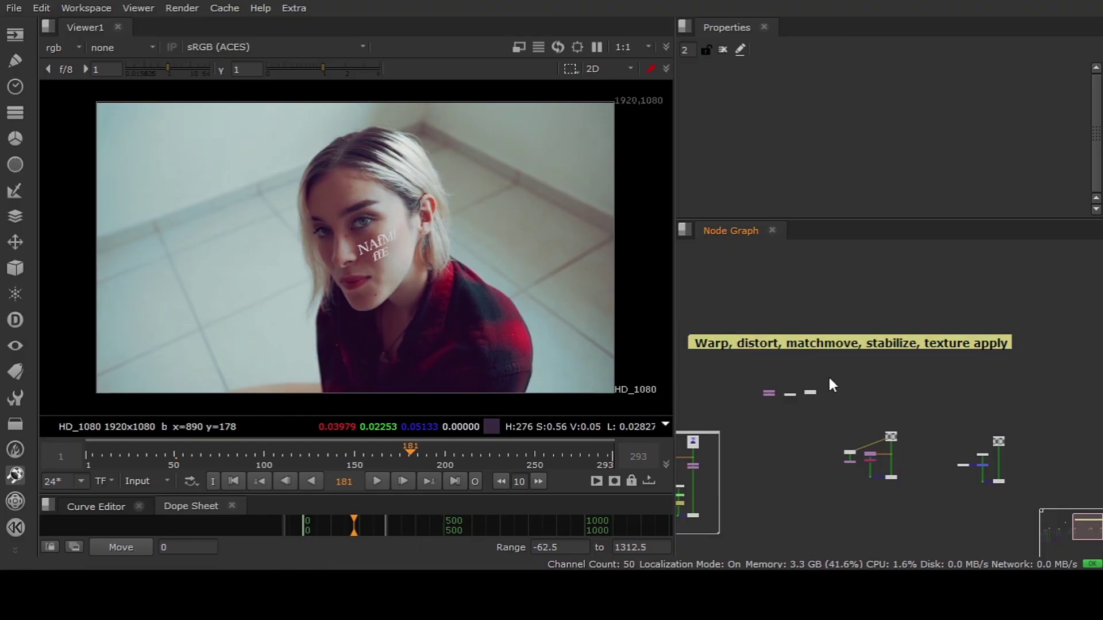